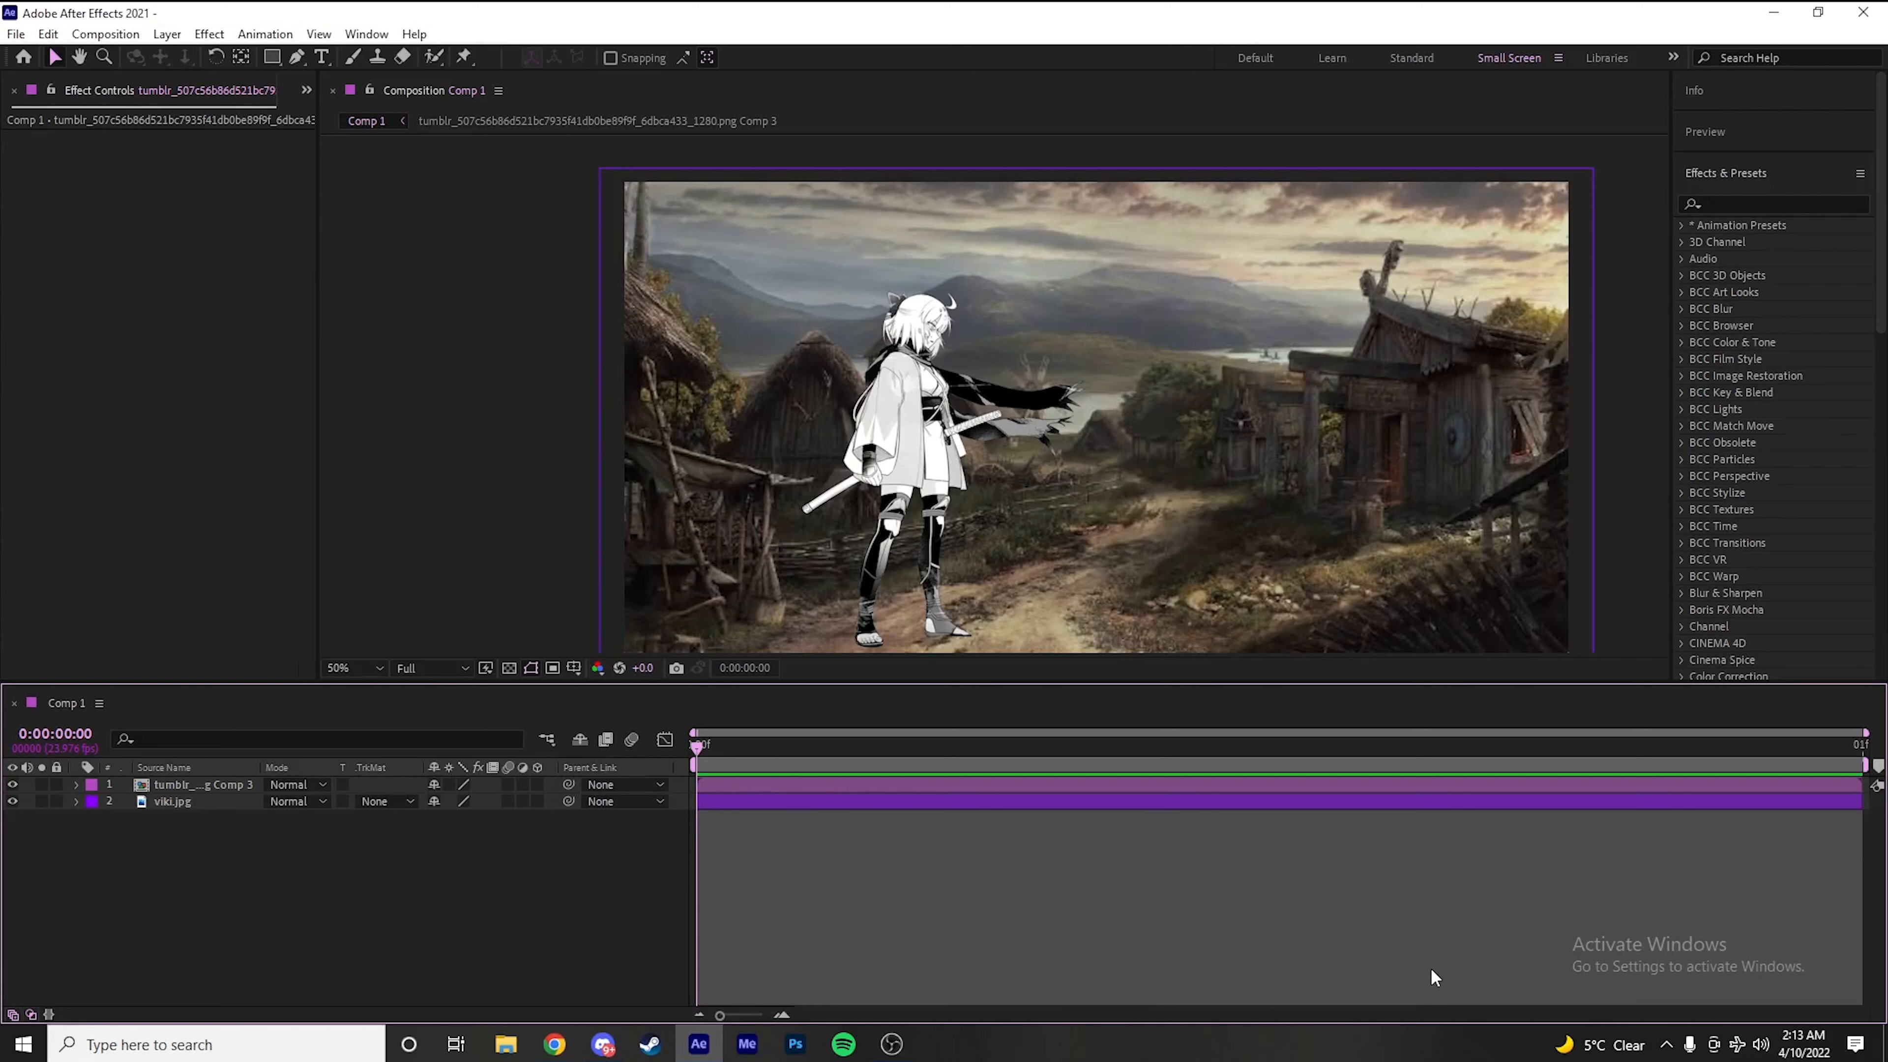
scroll(847, 378, up, 1)
scroll(847, 377, down, 1)
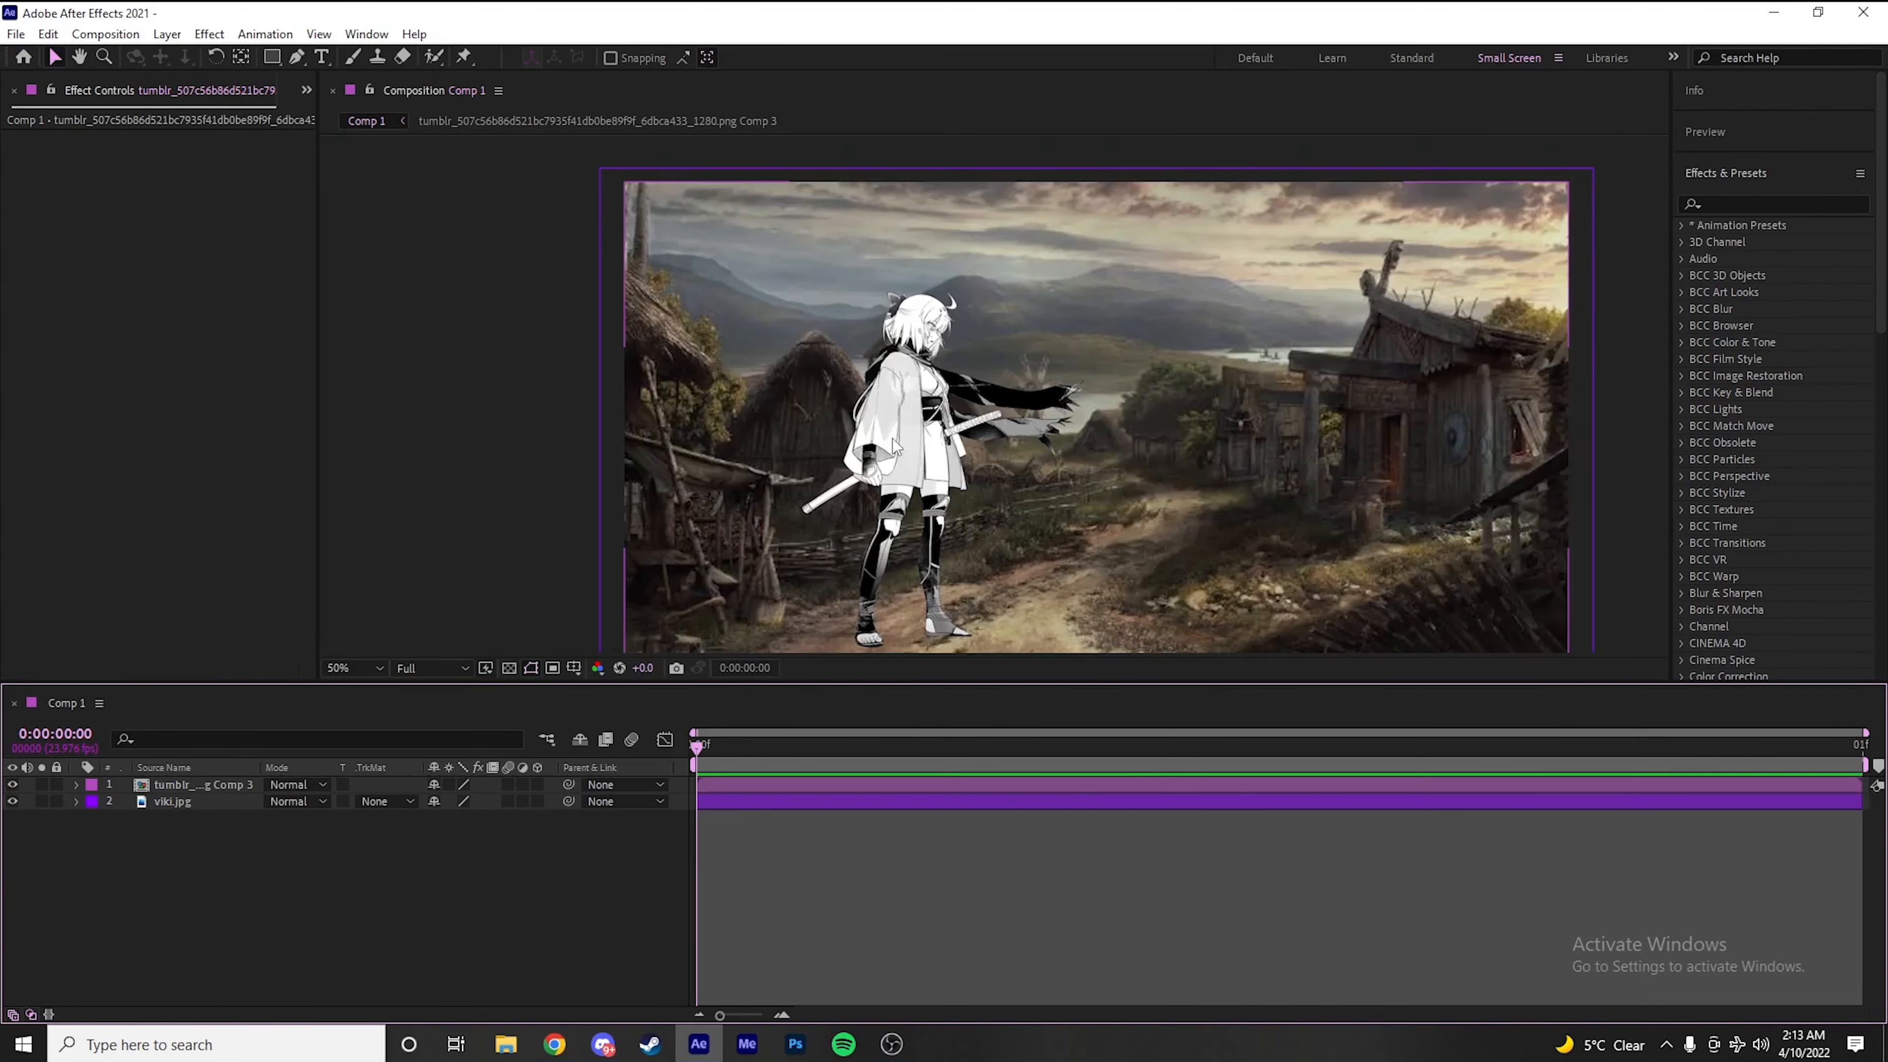
key(space)
drag(941, 557, 1079, 387)
scroll(1092, 327, down, 2)
drag(1102, 305, 1023, 422)
scroll(1022, 422, up, 3)
scroll(926, 407, down, 1)
scroll(926, 408, up, 2)
scroll(944, 586, down, 2)
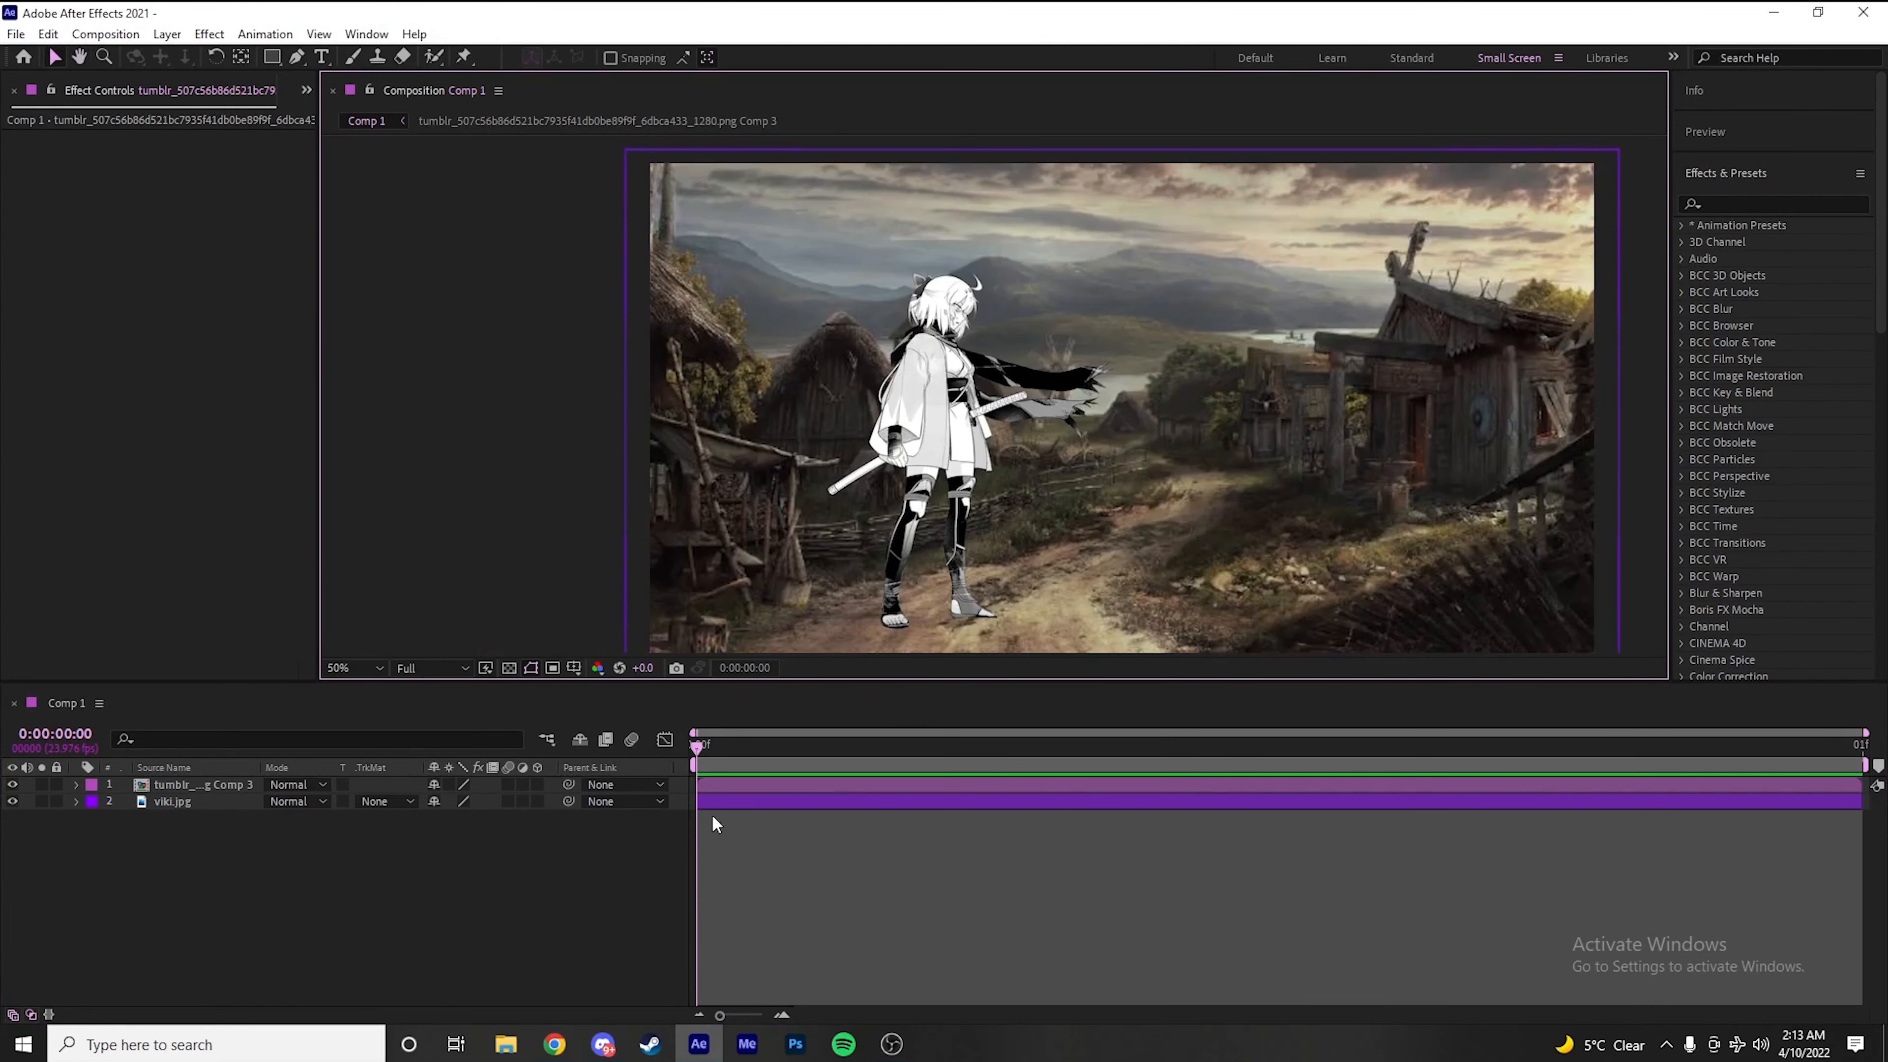
Look inside the character's precomp and return to Comp 1
double_click(722, 784)
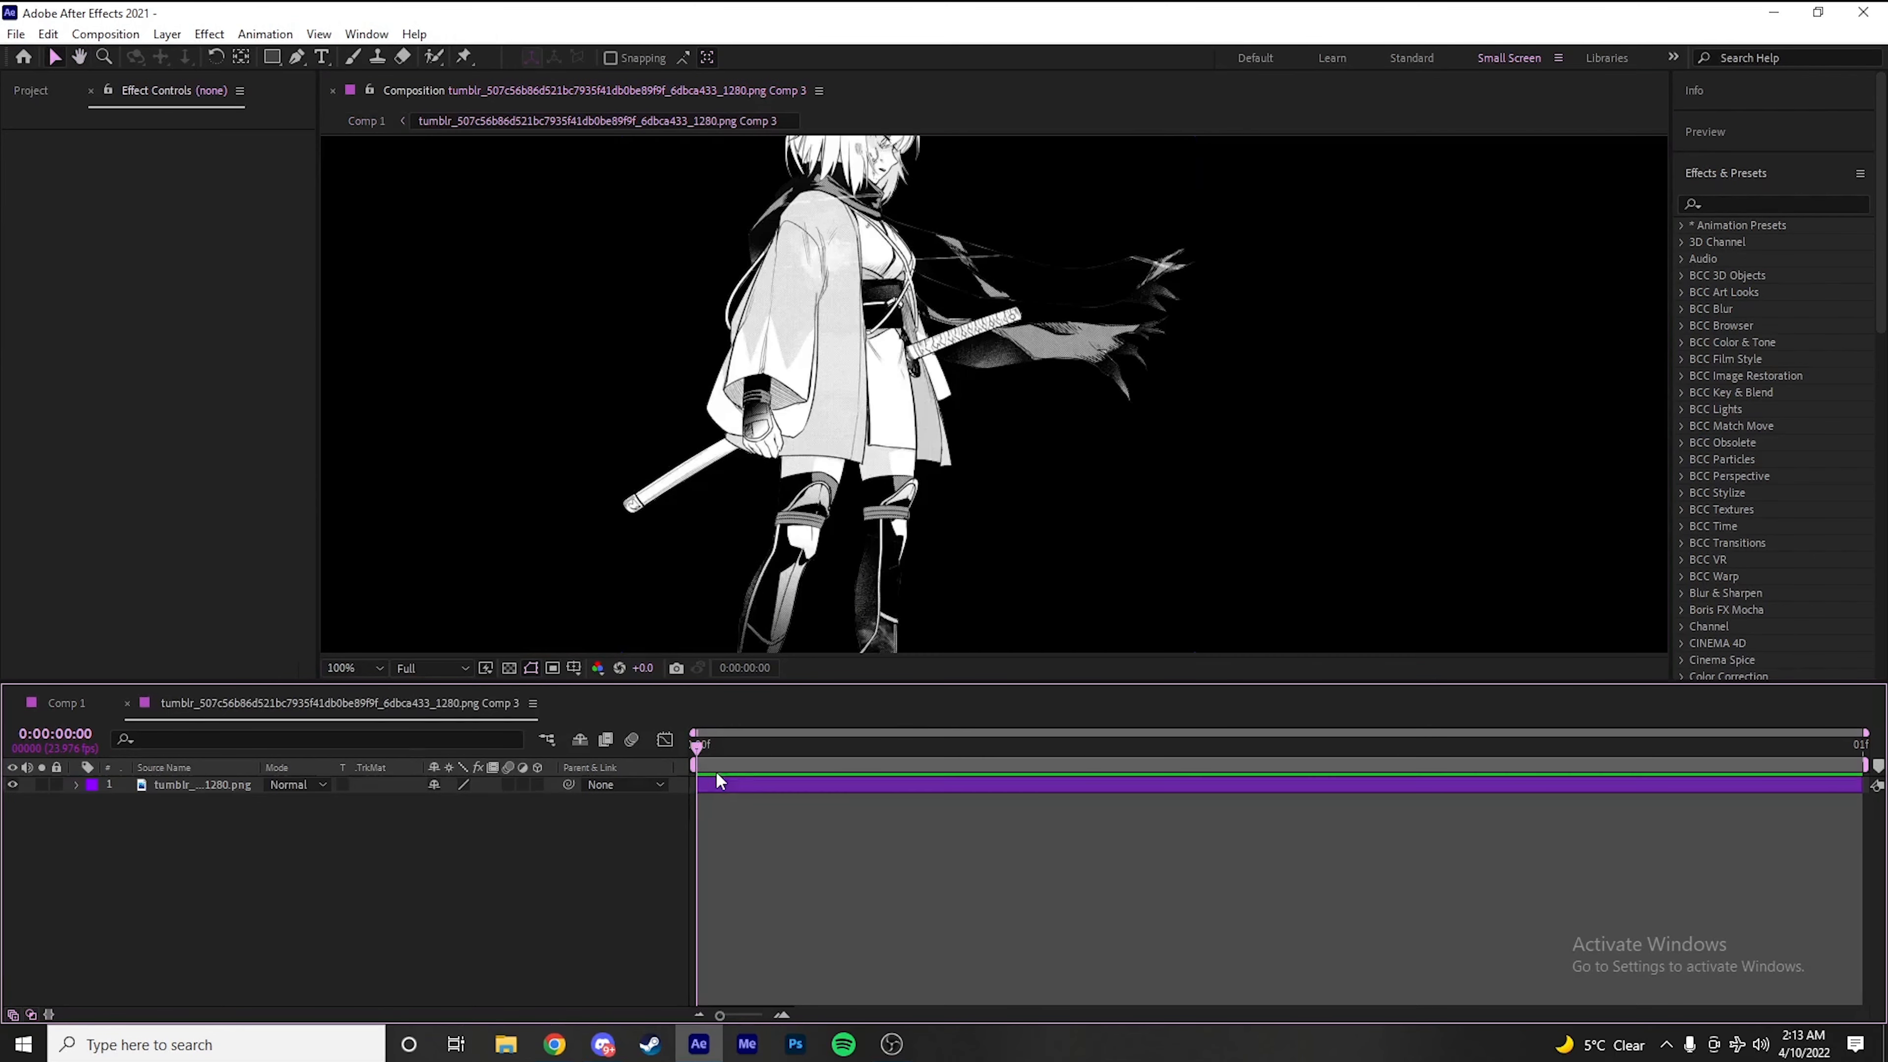
scroll(547, 486, down, 4)
scroll(966, 506, up, 4)
scroll(967, 506, down, 2)
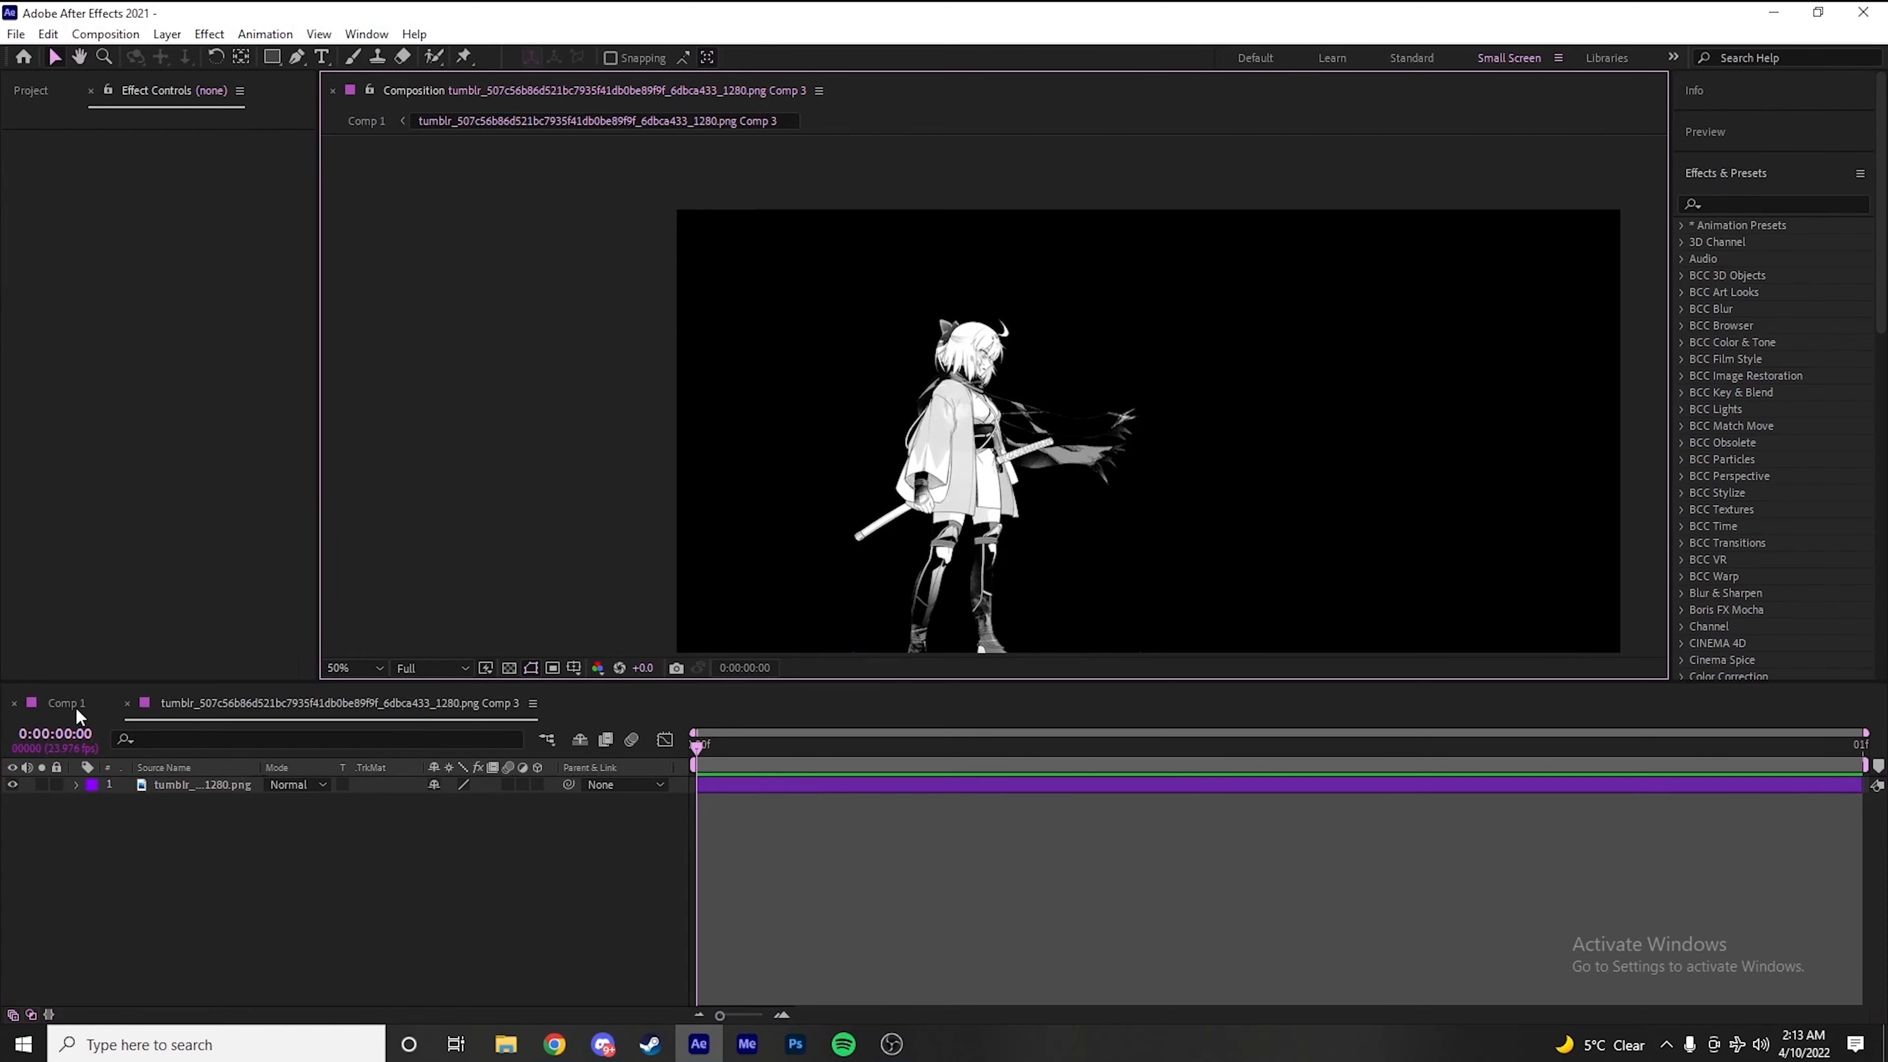
click(74, 705)
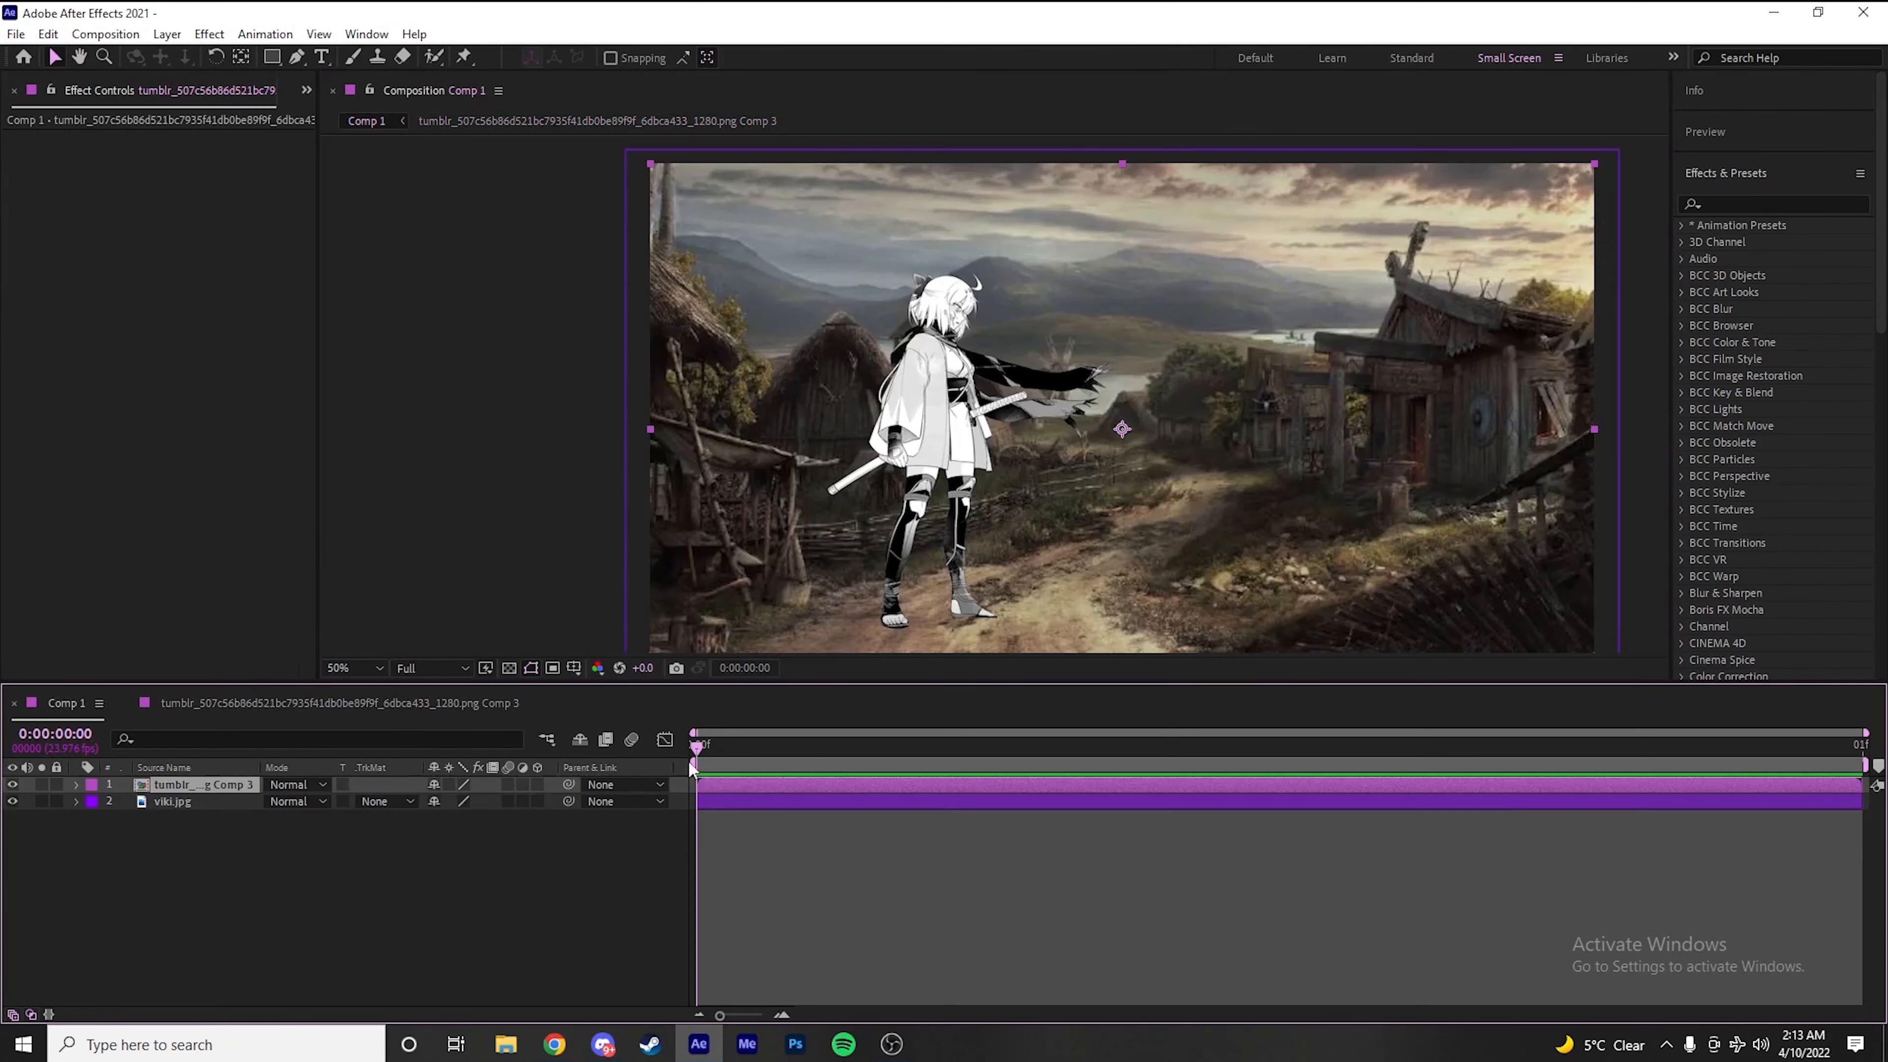
click(769, 836)
click(758, 784)
click(934, 896)
click(823, 785)
click(851, 843)
Find the Curves color correction effect and apply it to the character precomp layer in Comp 1
click(1771, 200)
text(curves)
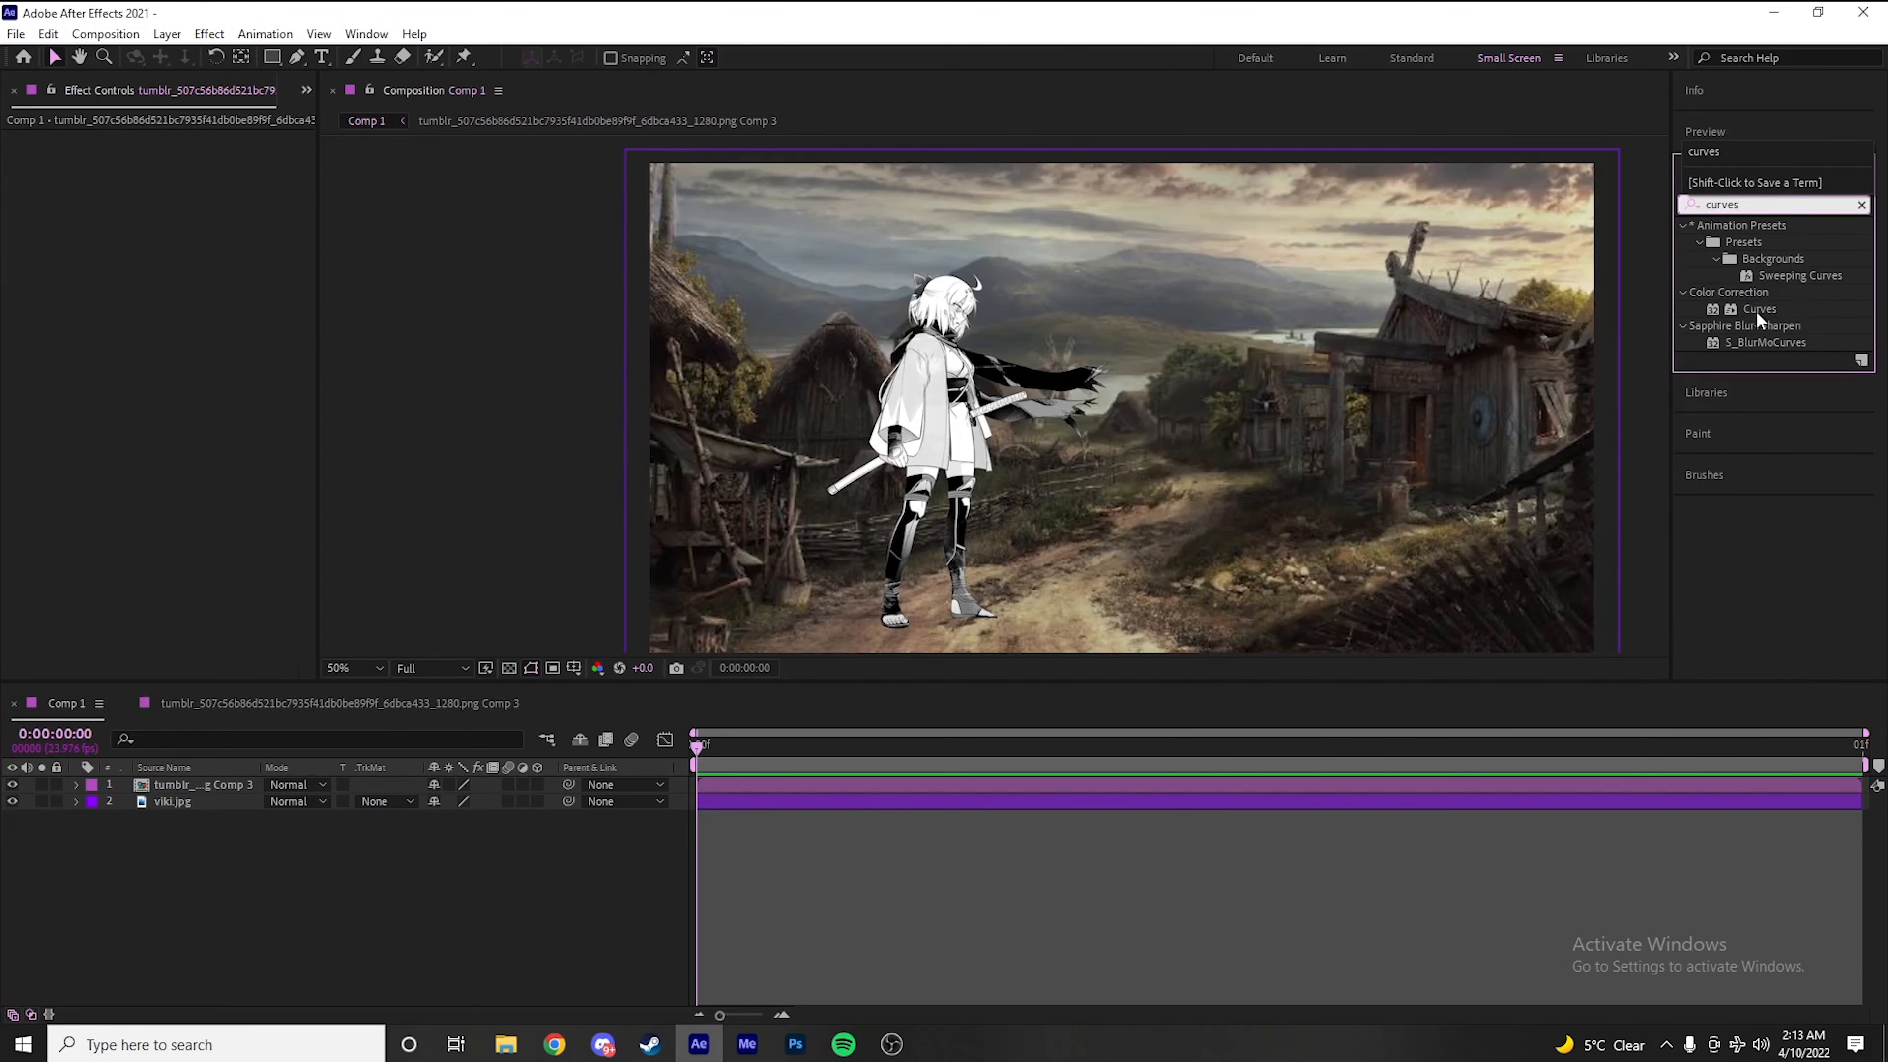
click(1756, 309)
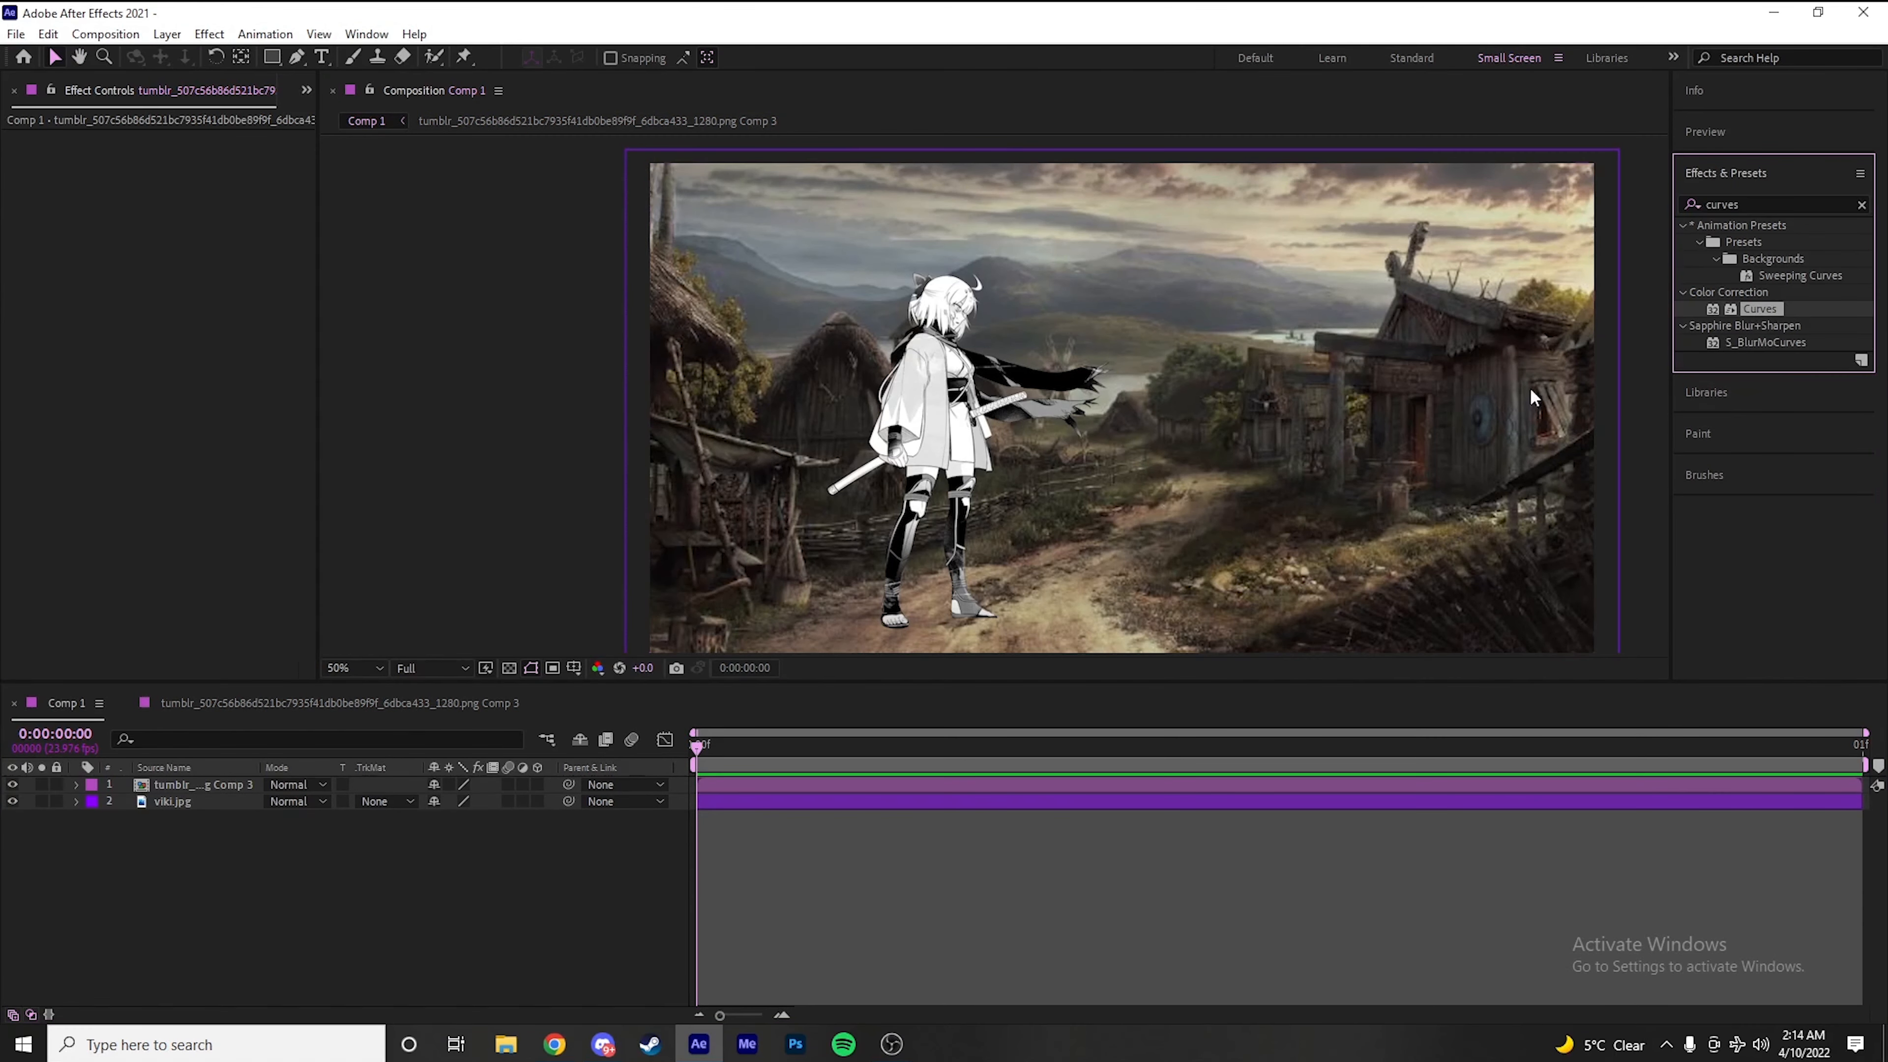
drag(1762, 309, 1393, 785)
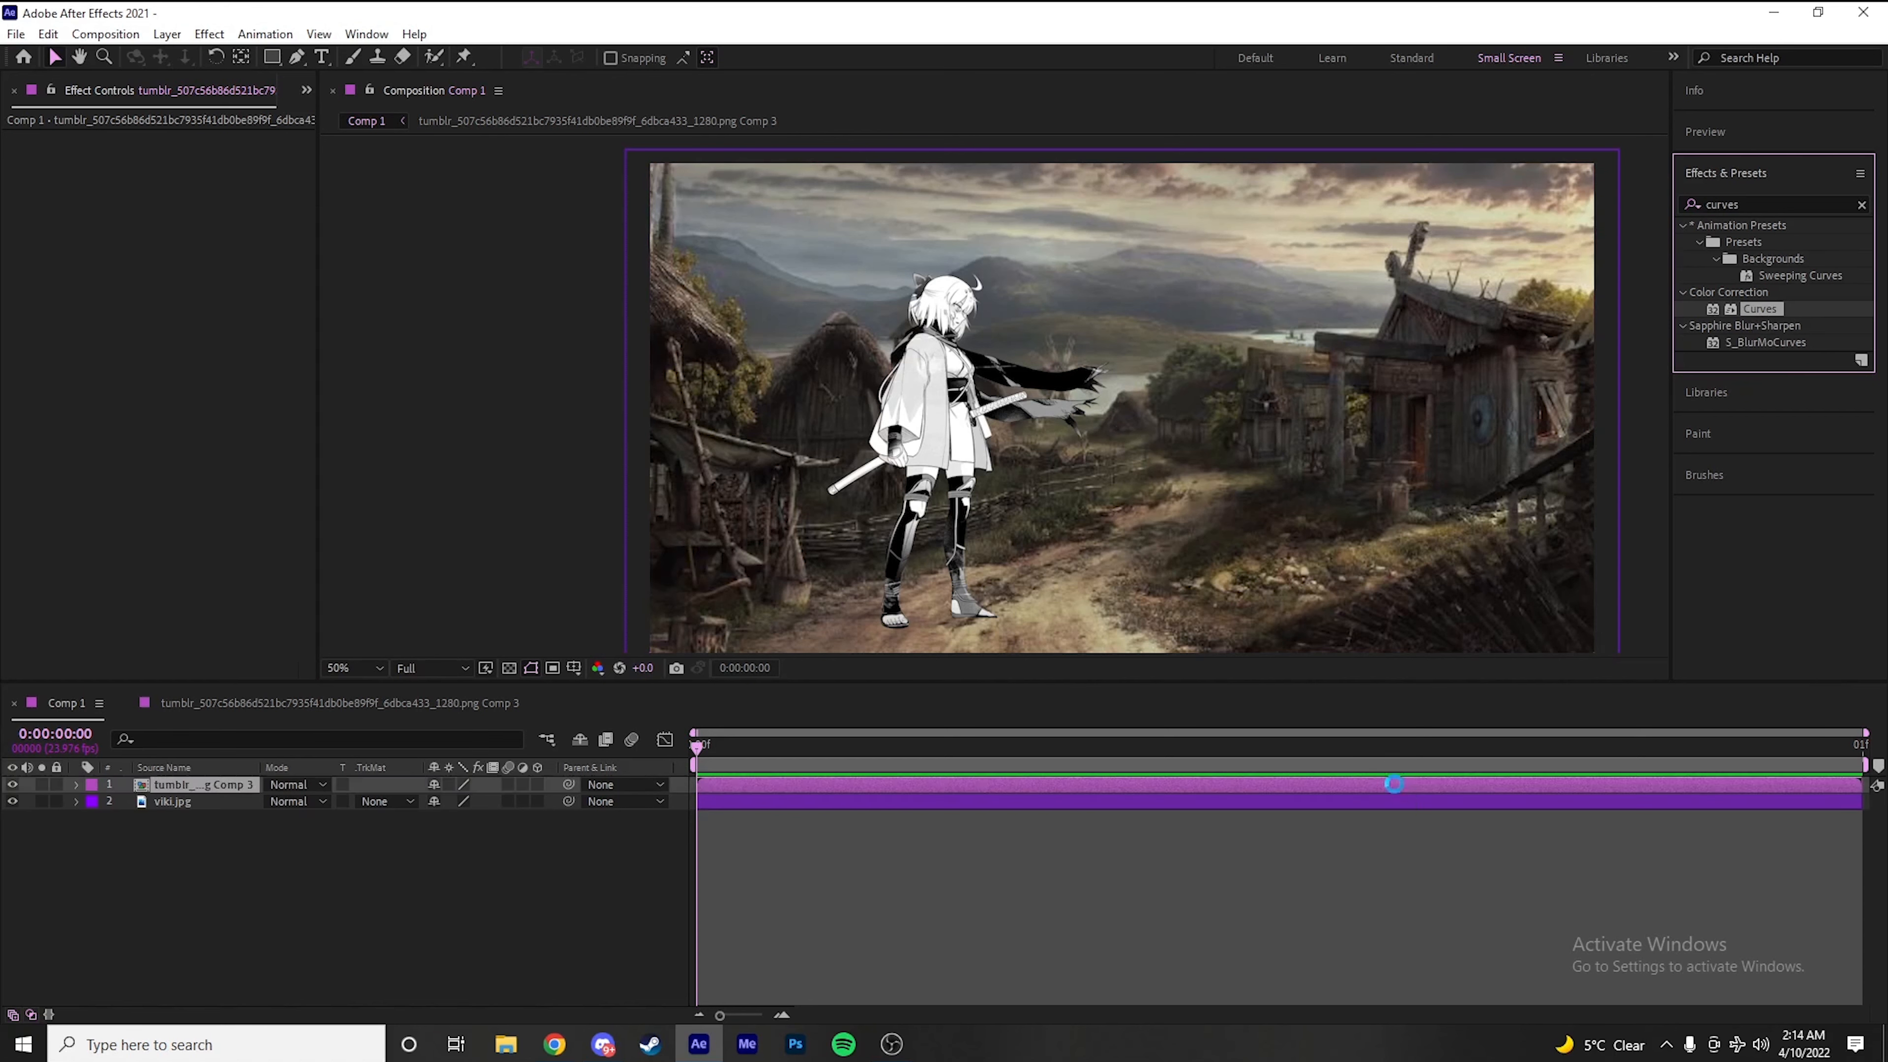
Shape the character's RGB curve by pulling the highlights well below the diagonal and anchoring a shadow point near it
drag(223, 279, 233, 295)
drag(108, 419, 104, 405)
drag(233, 296, 242, 297)
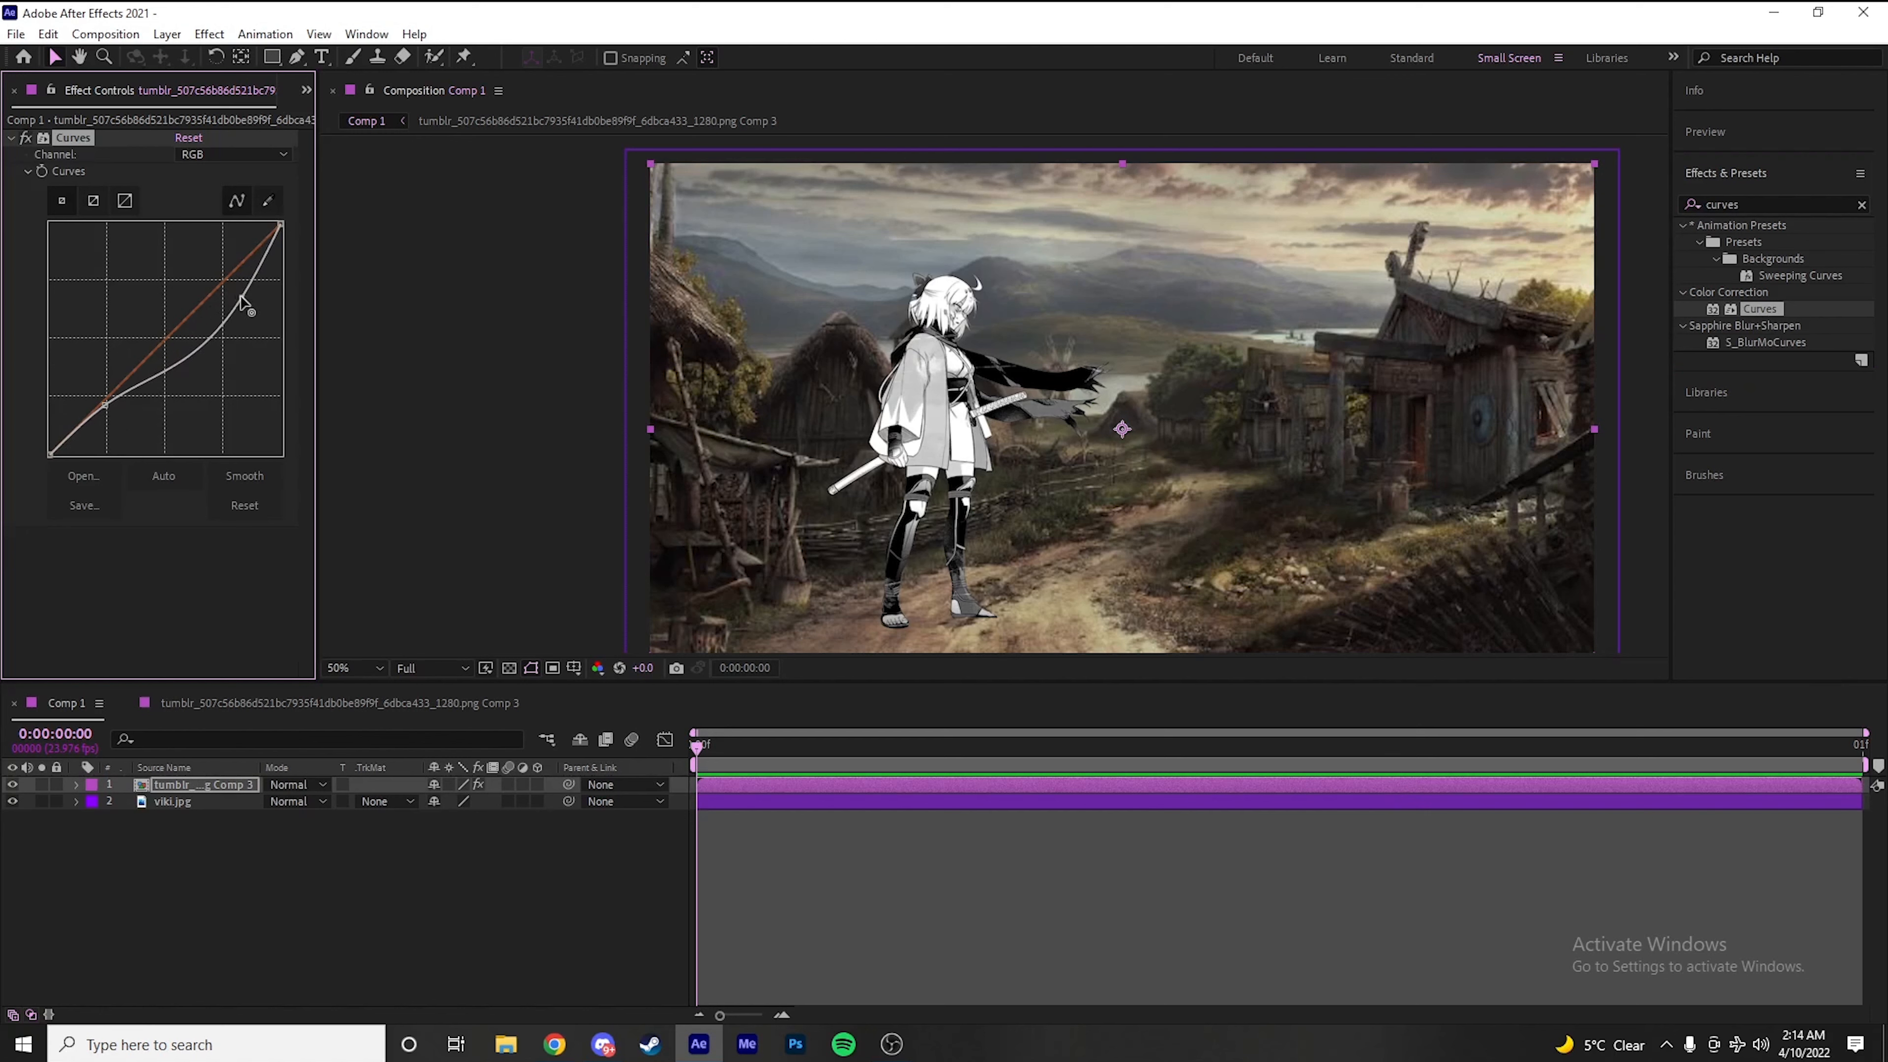
drag(107, 405, 107, 408)
Add the Drop Shadow effect to the character layer and enable its Shadow Only option
click(1803, 203)
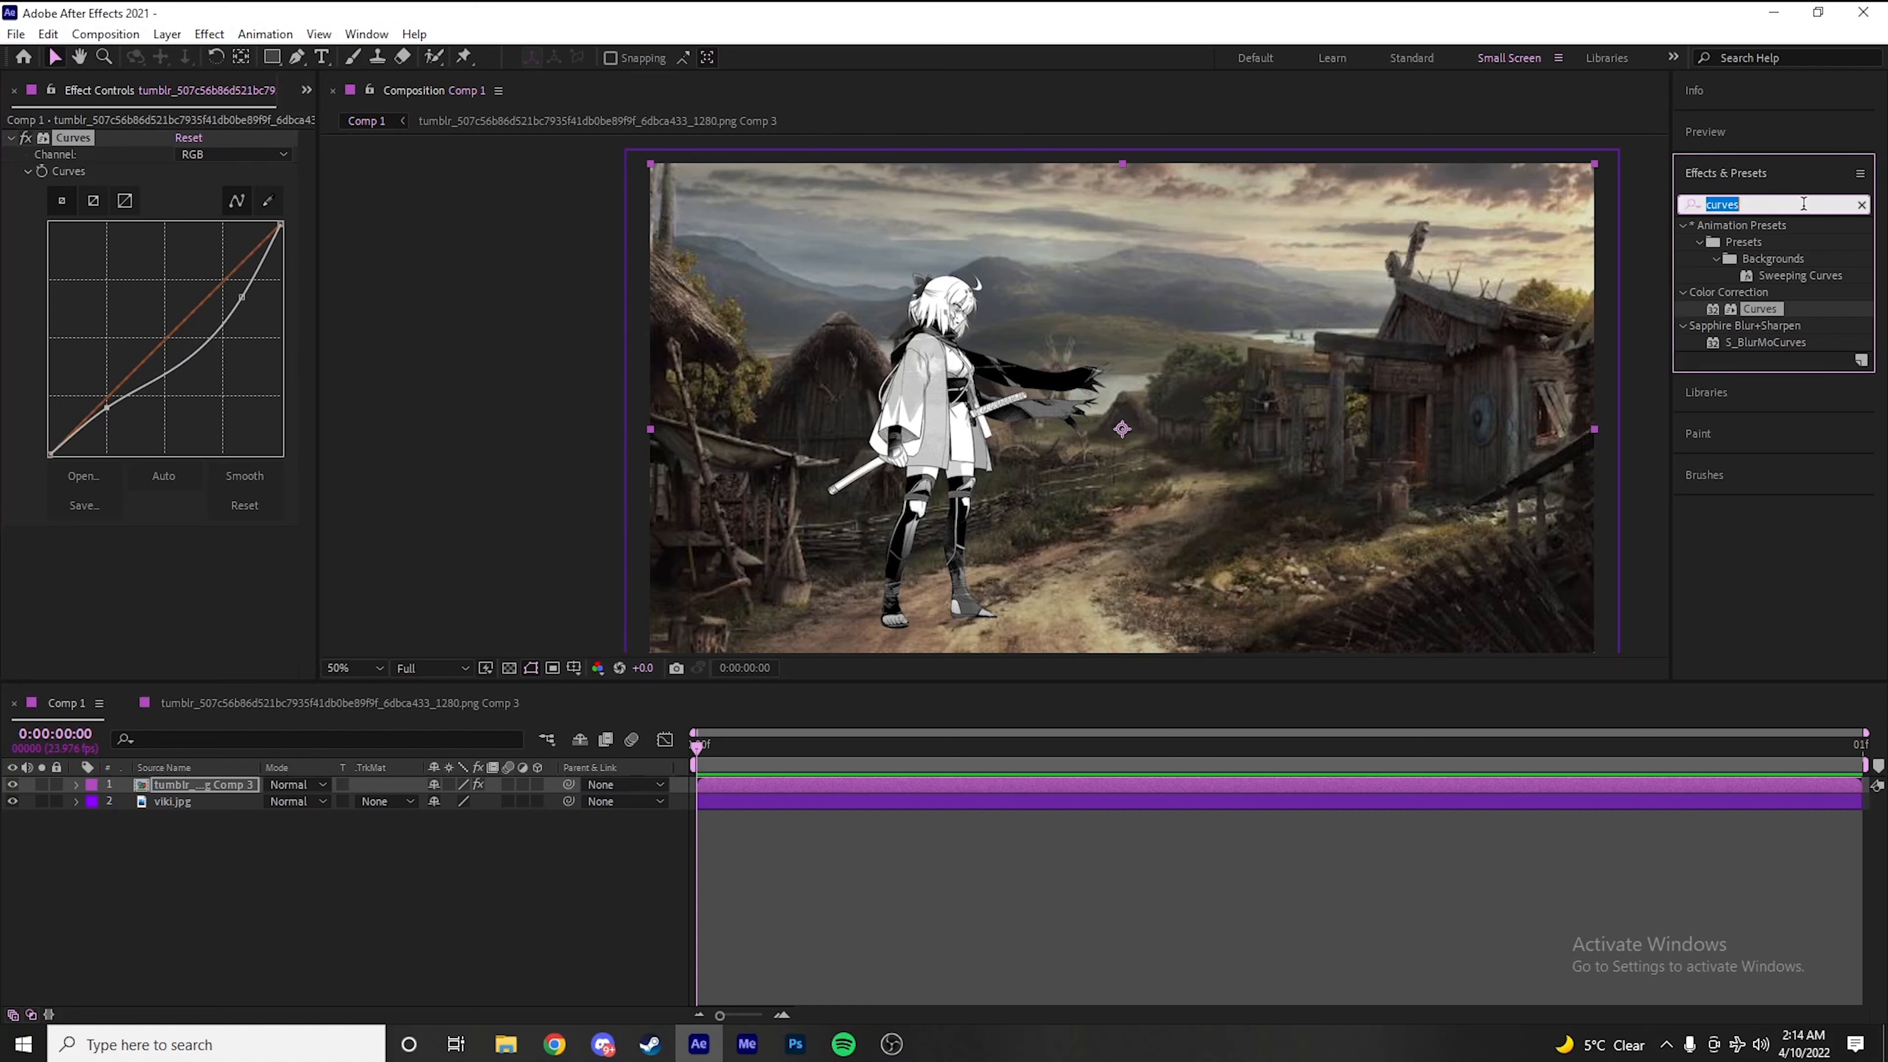
text(drop)
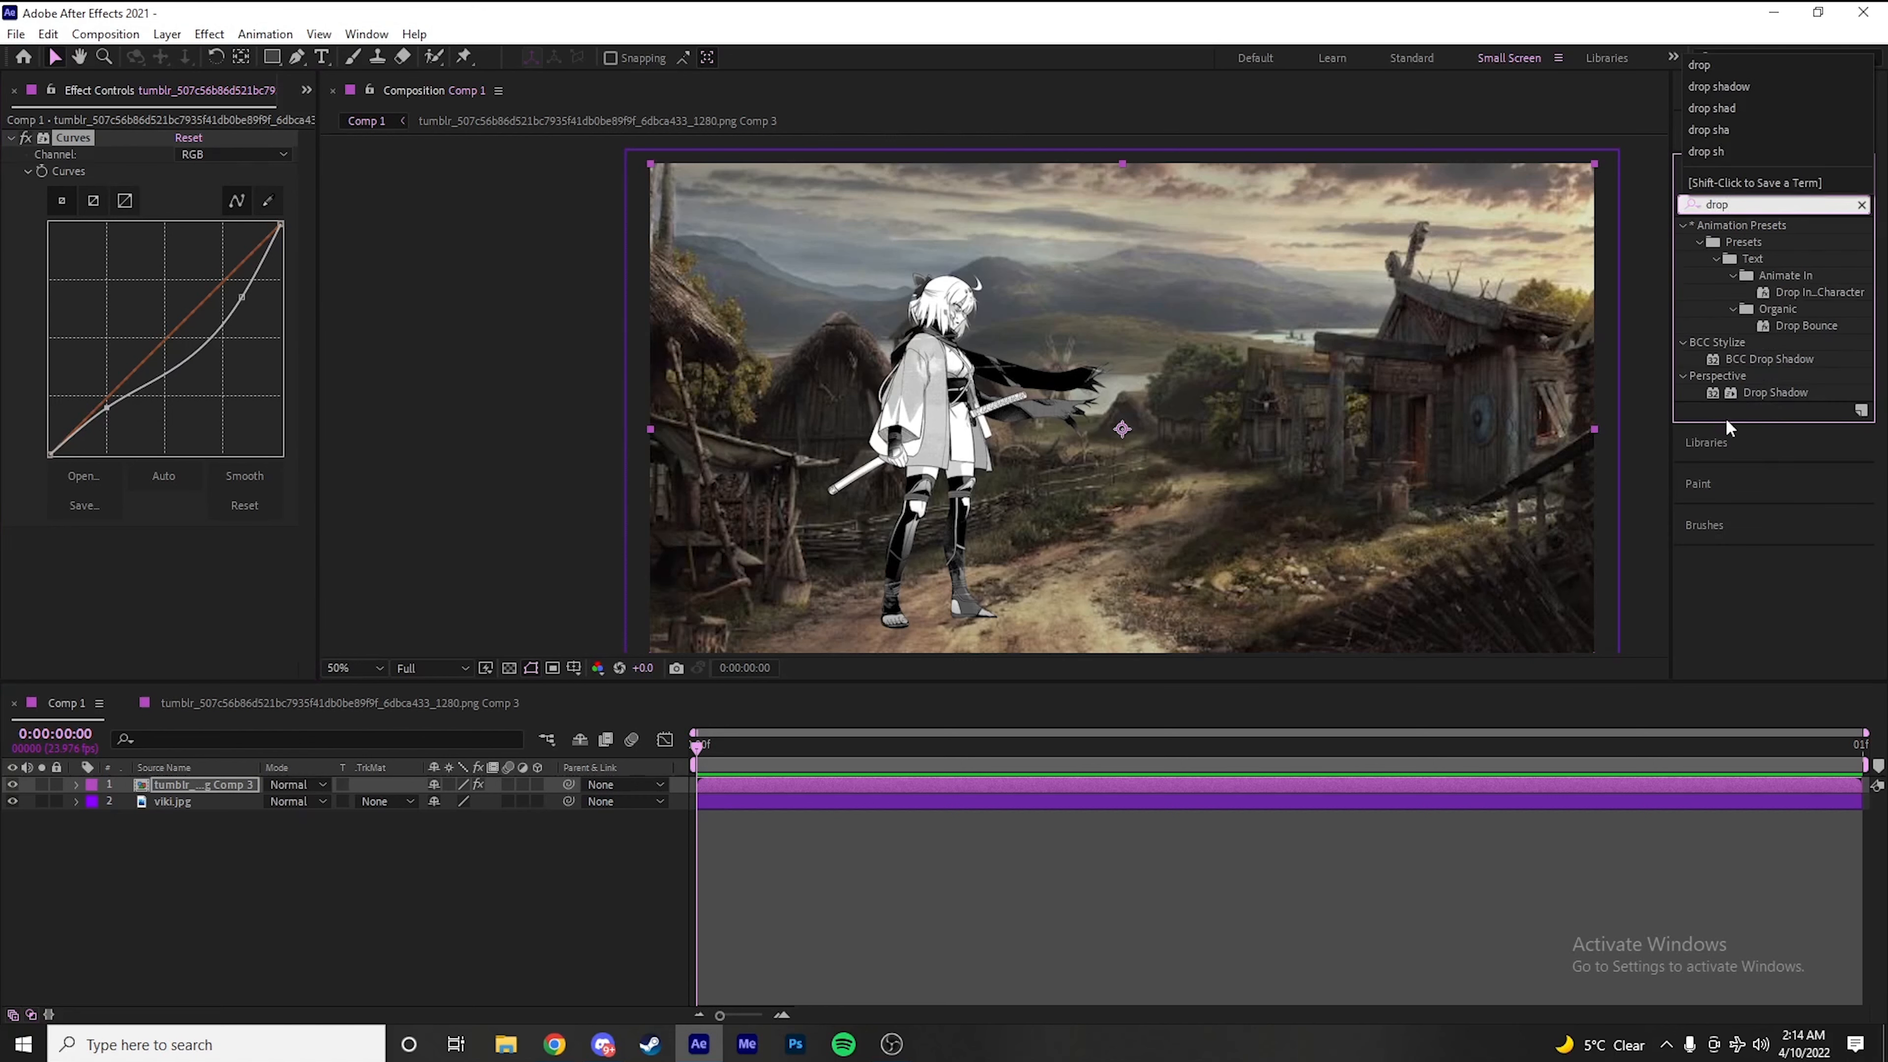
double_click(1764, 394)
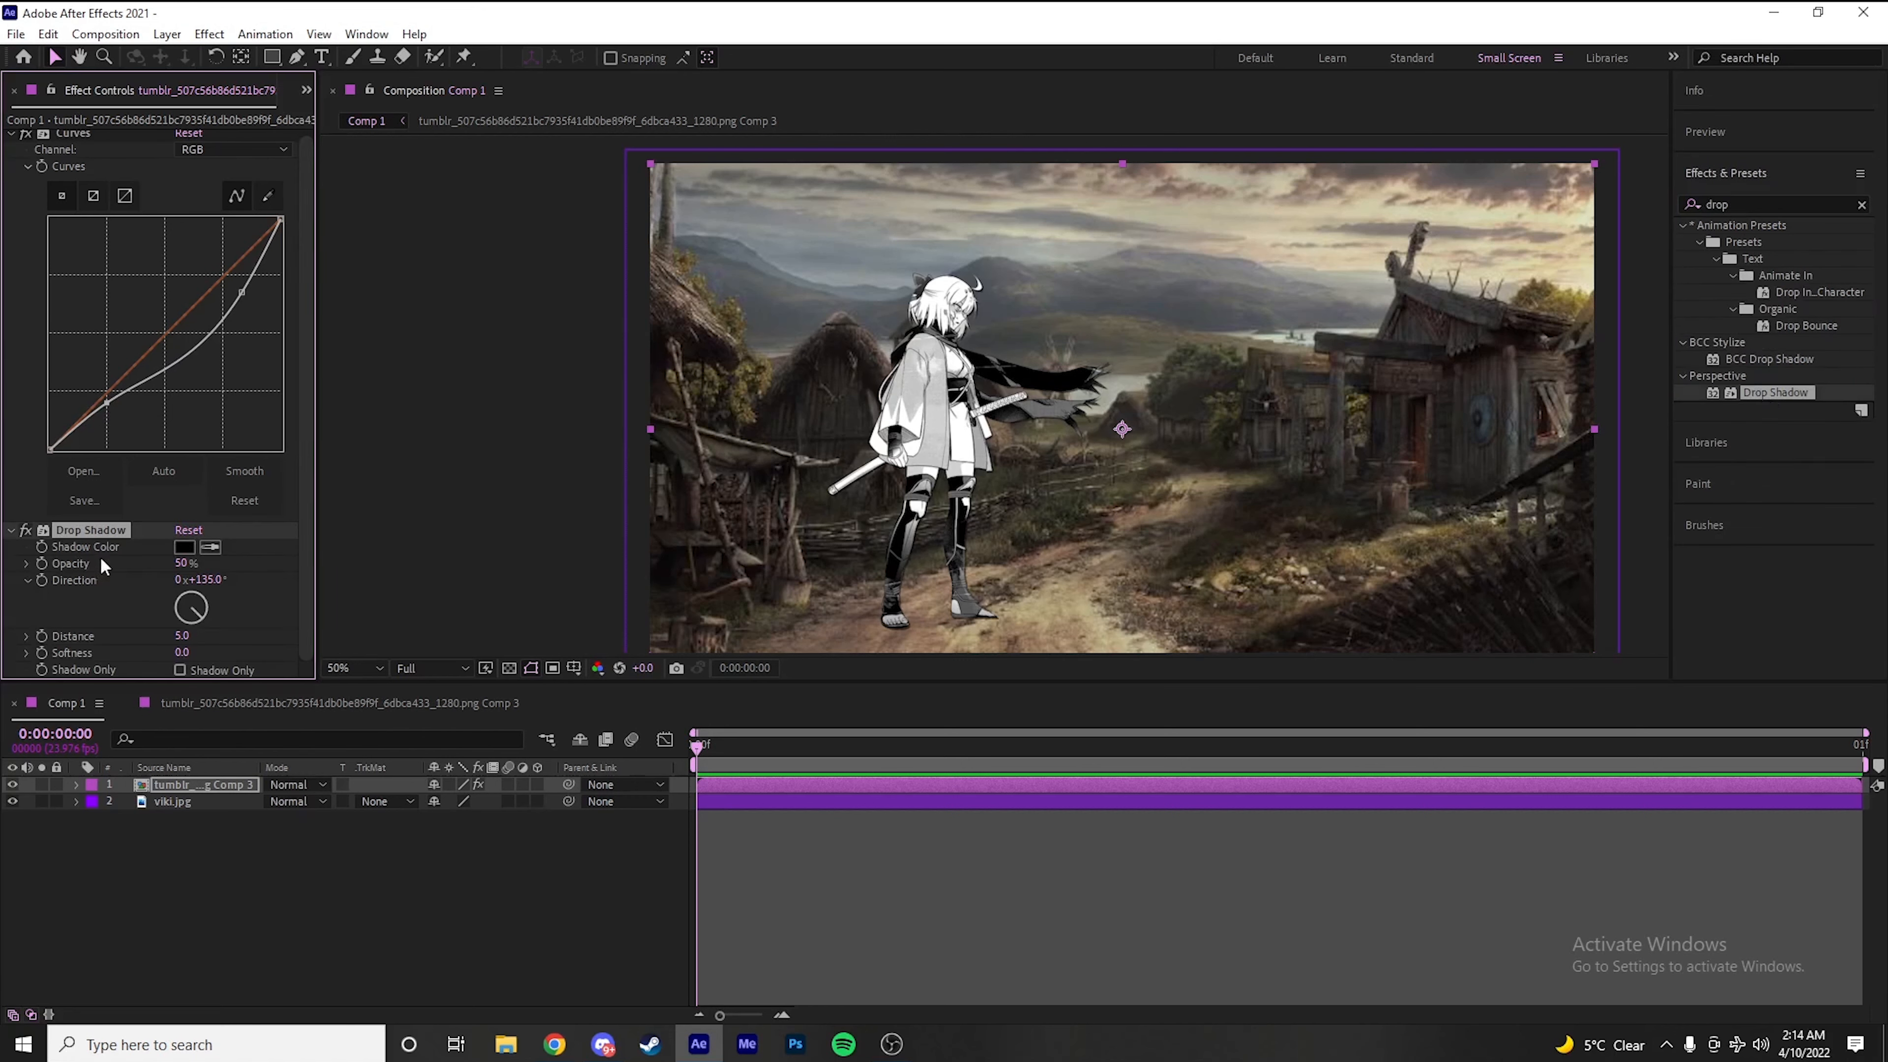
click(144, 595)
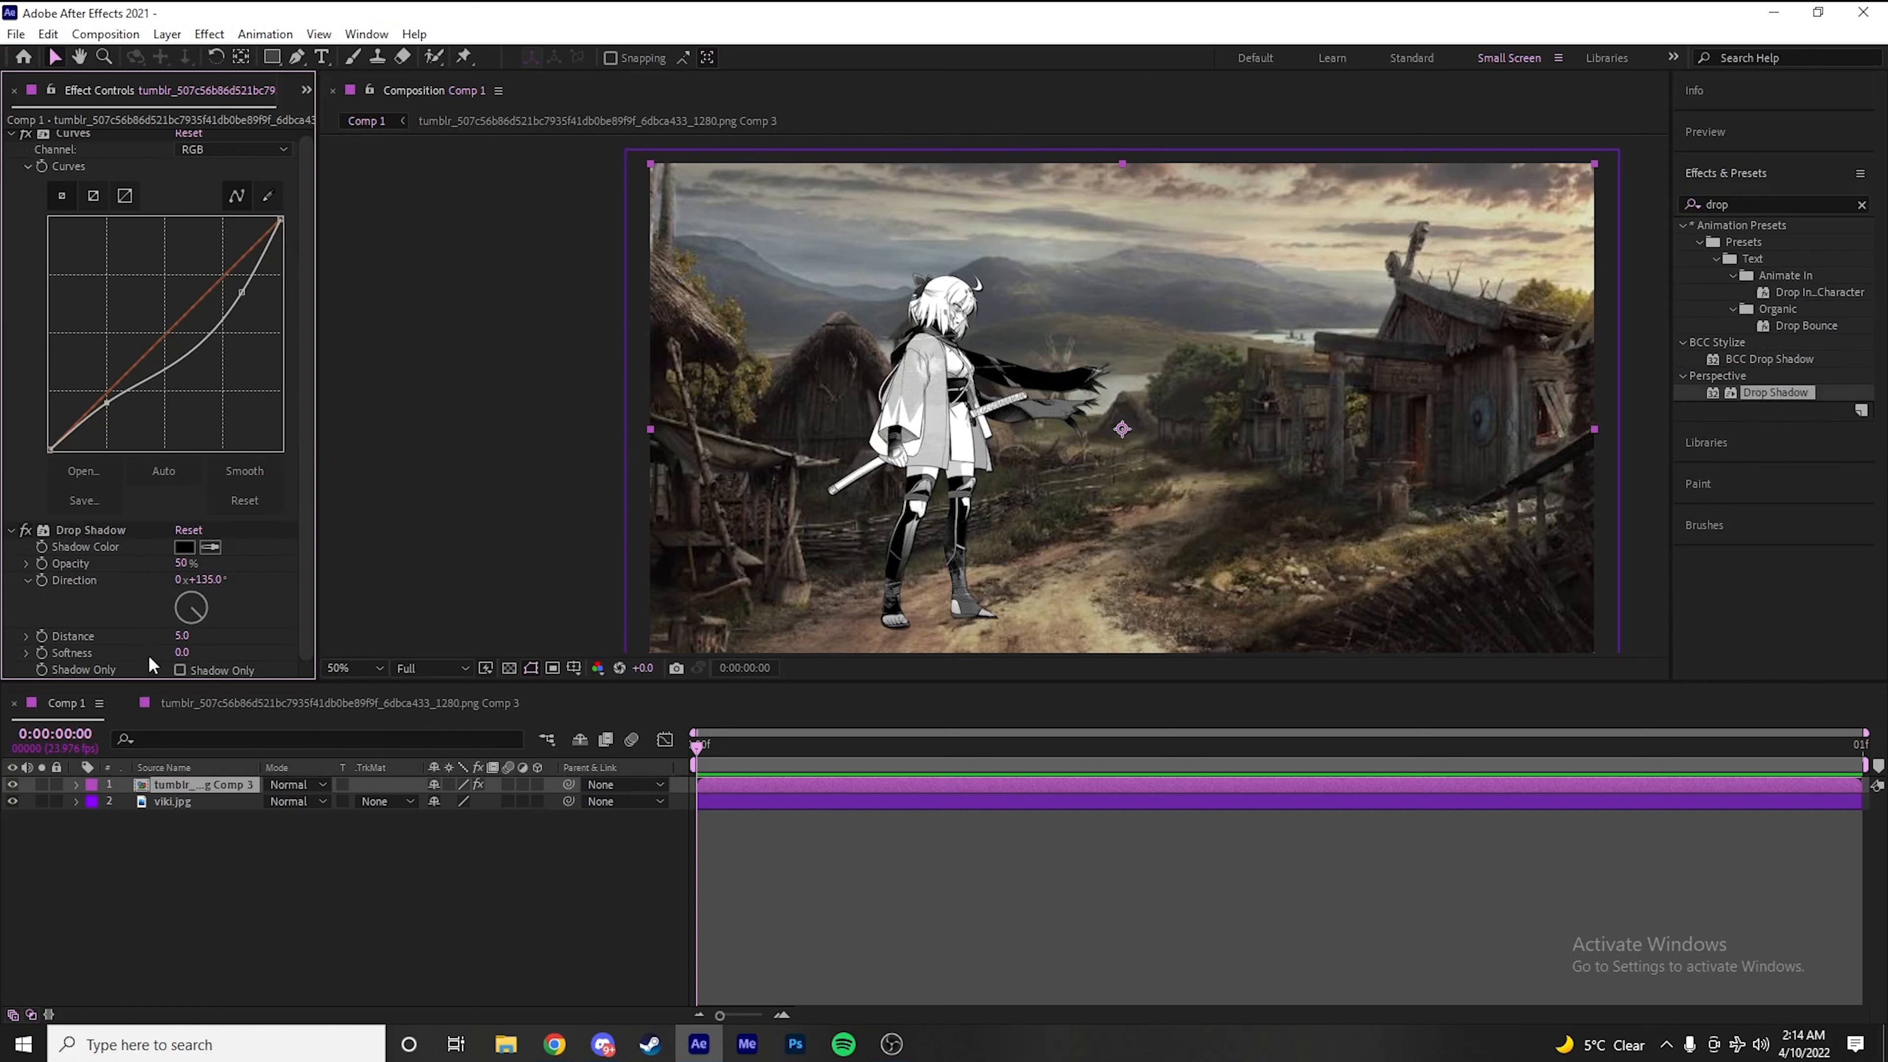
click(180, 670)
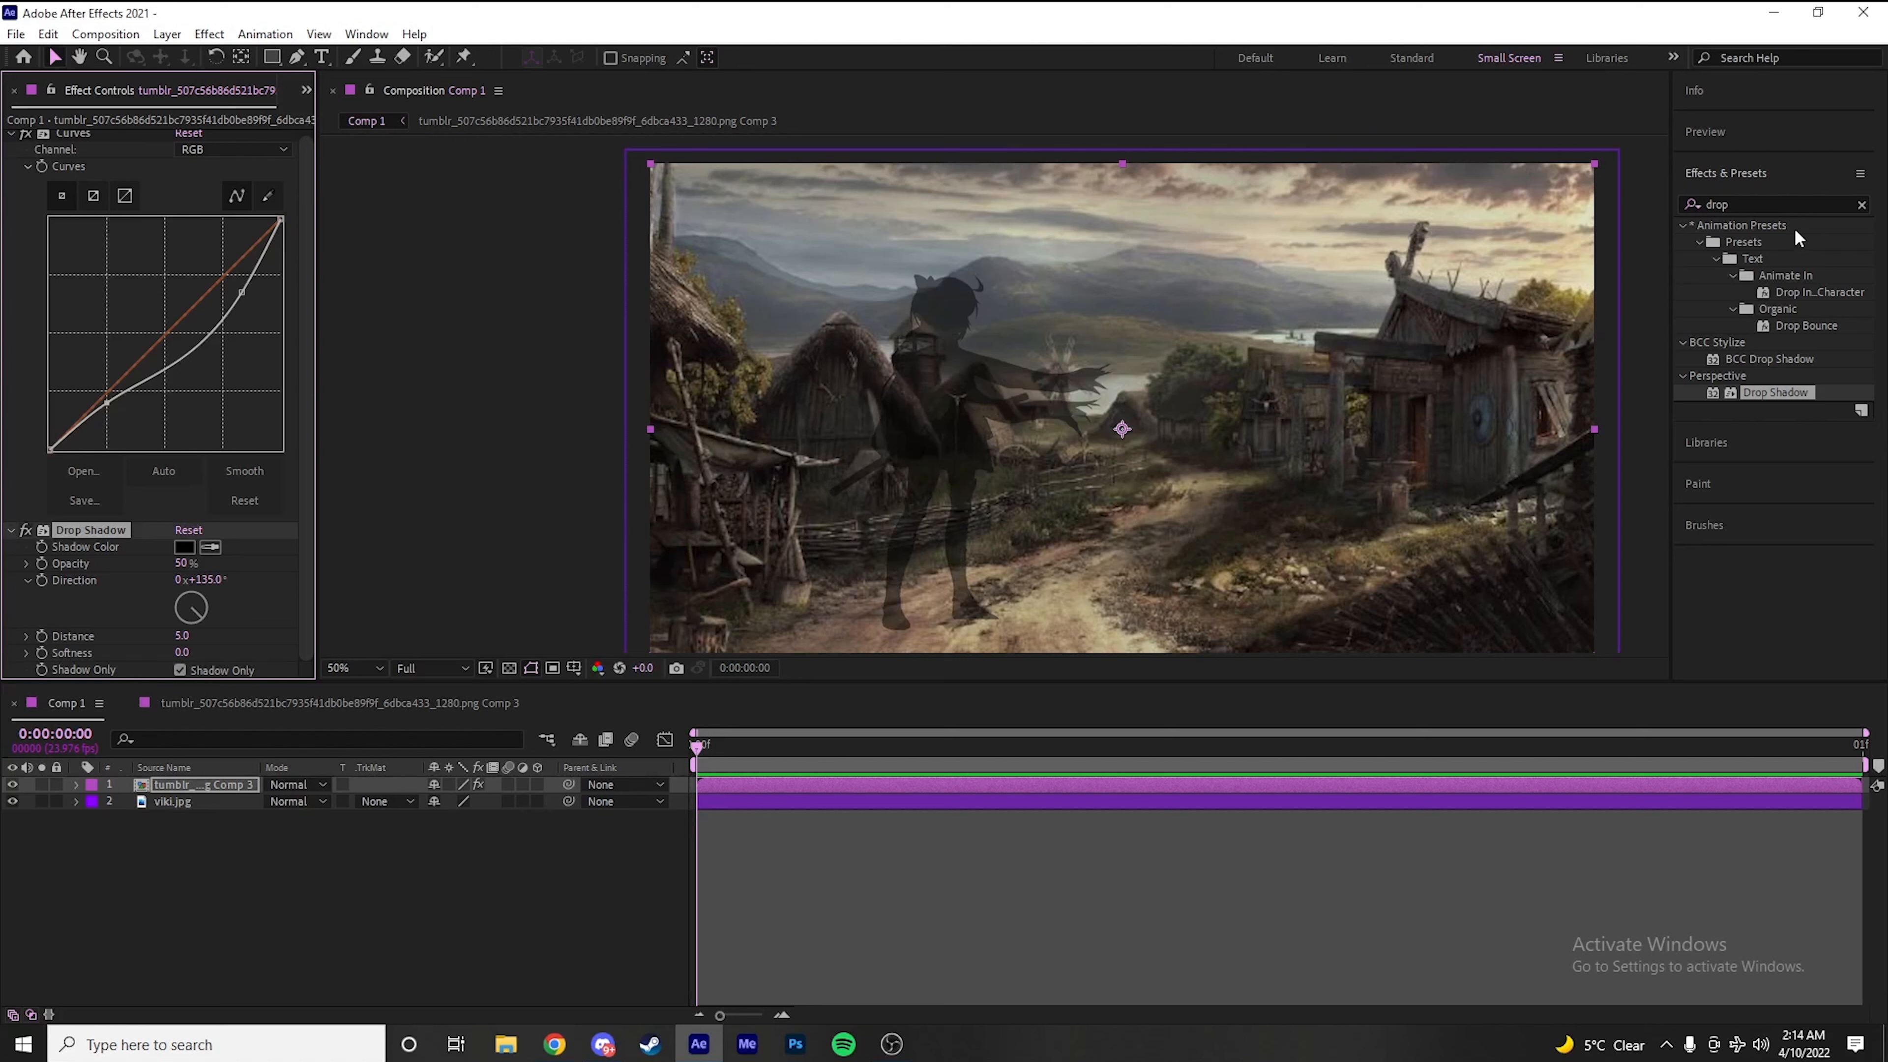
Add the Set Matte and CC Composite effects to the character layer below Drop Shadow
click(1782, 202)
text(set matte)
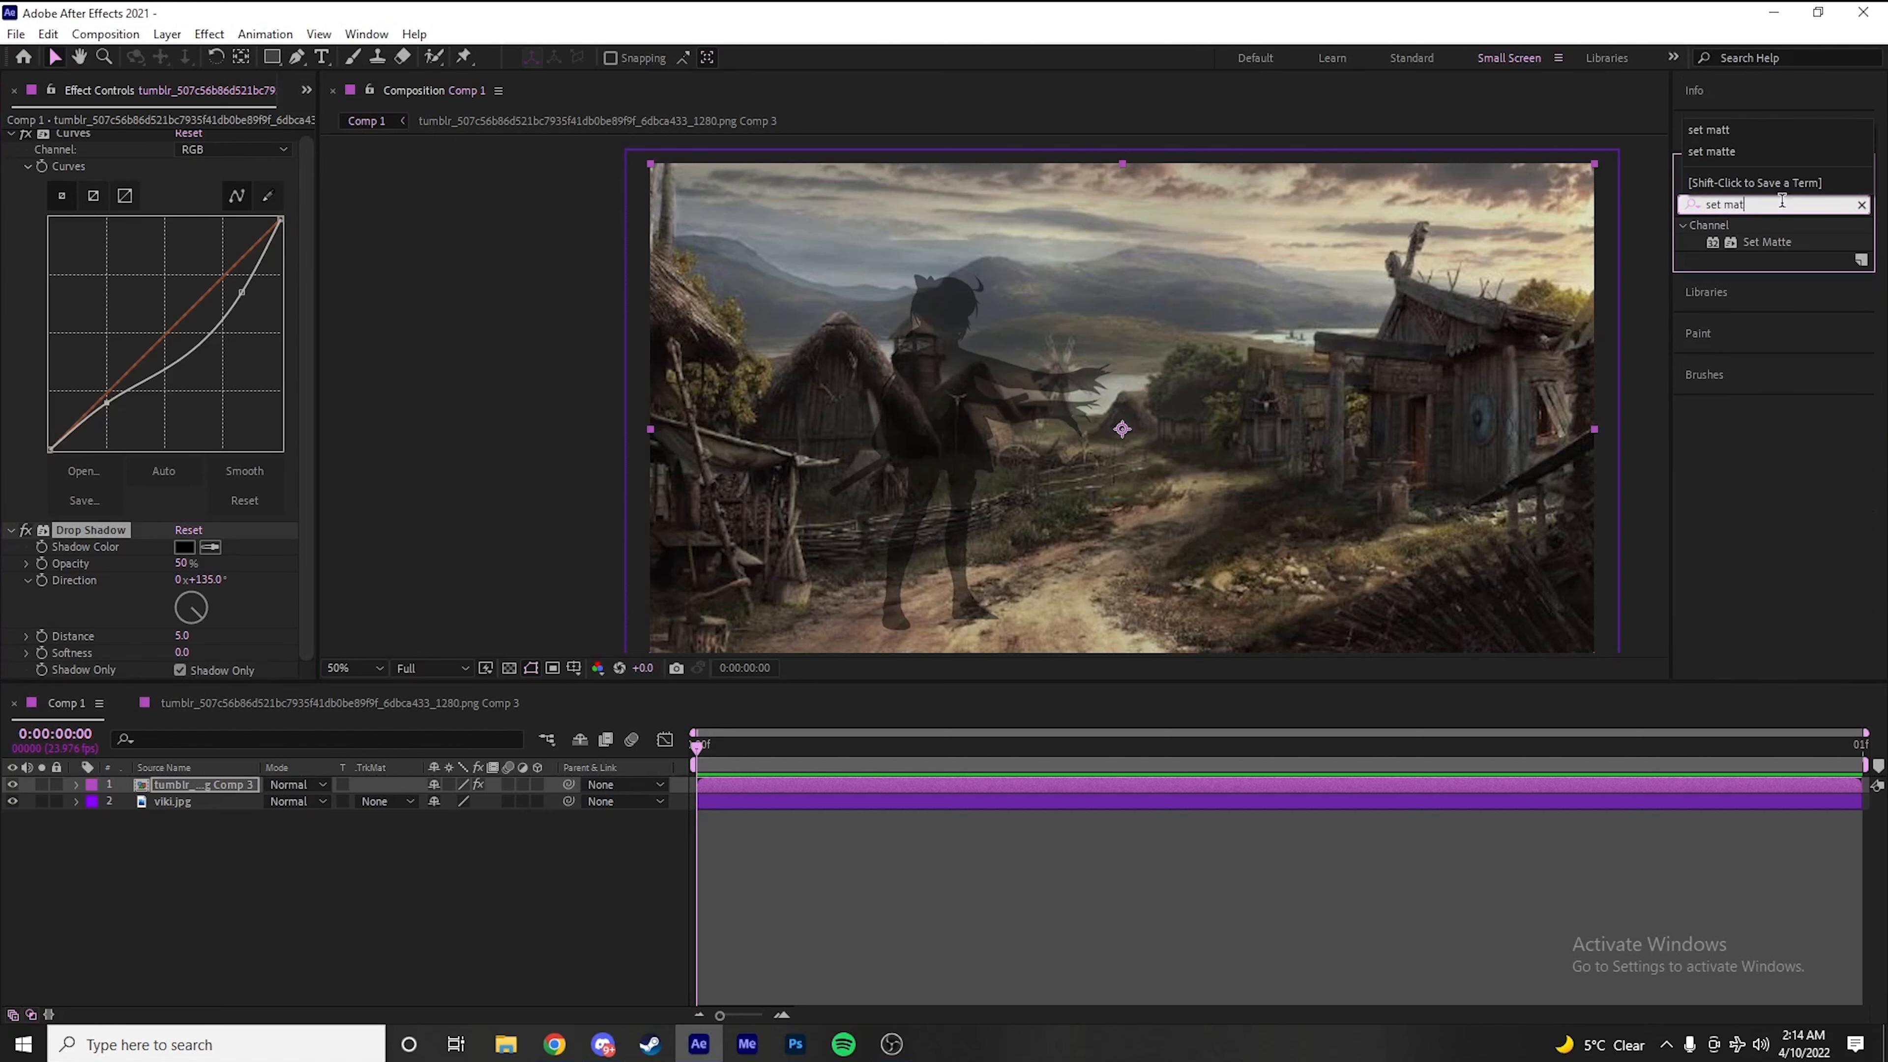
double_click(1782, 248)
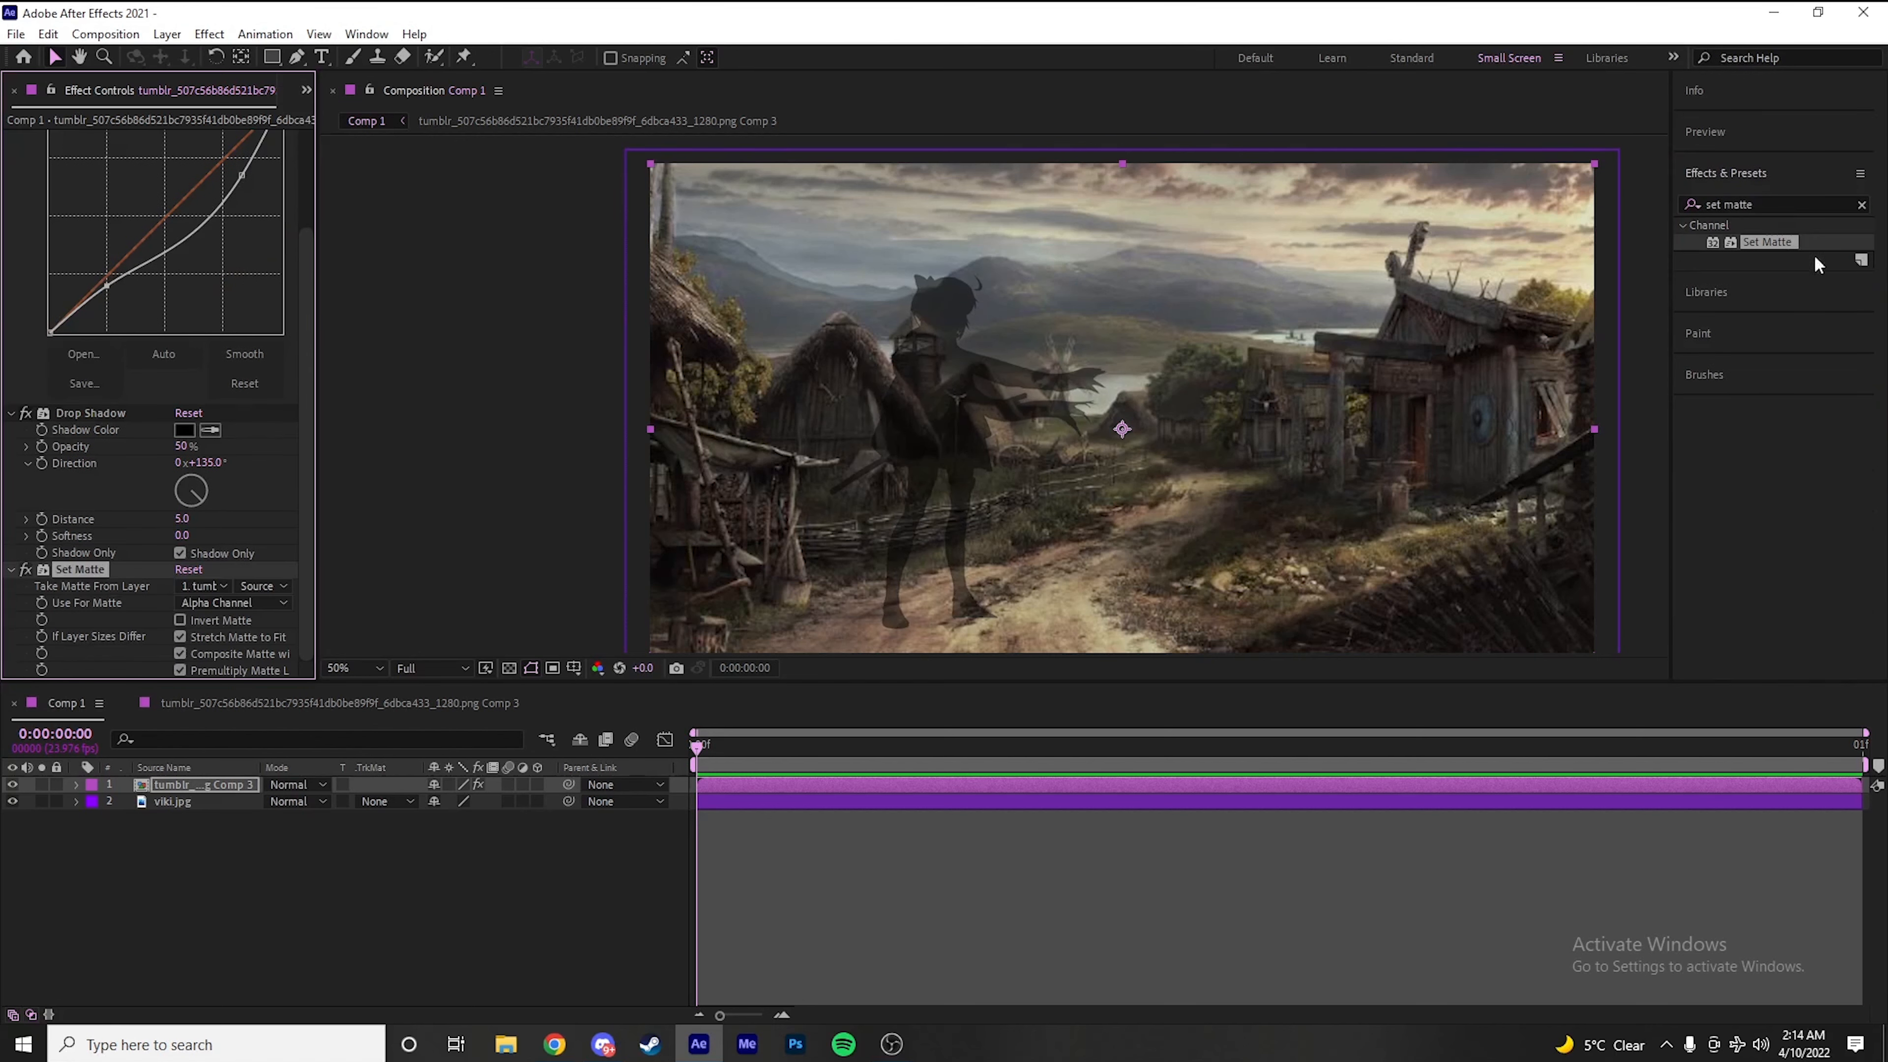
click(1788, 203)
text(cc comp)
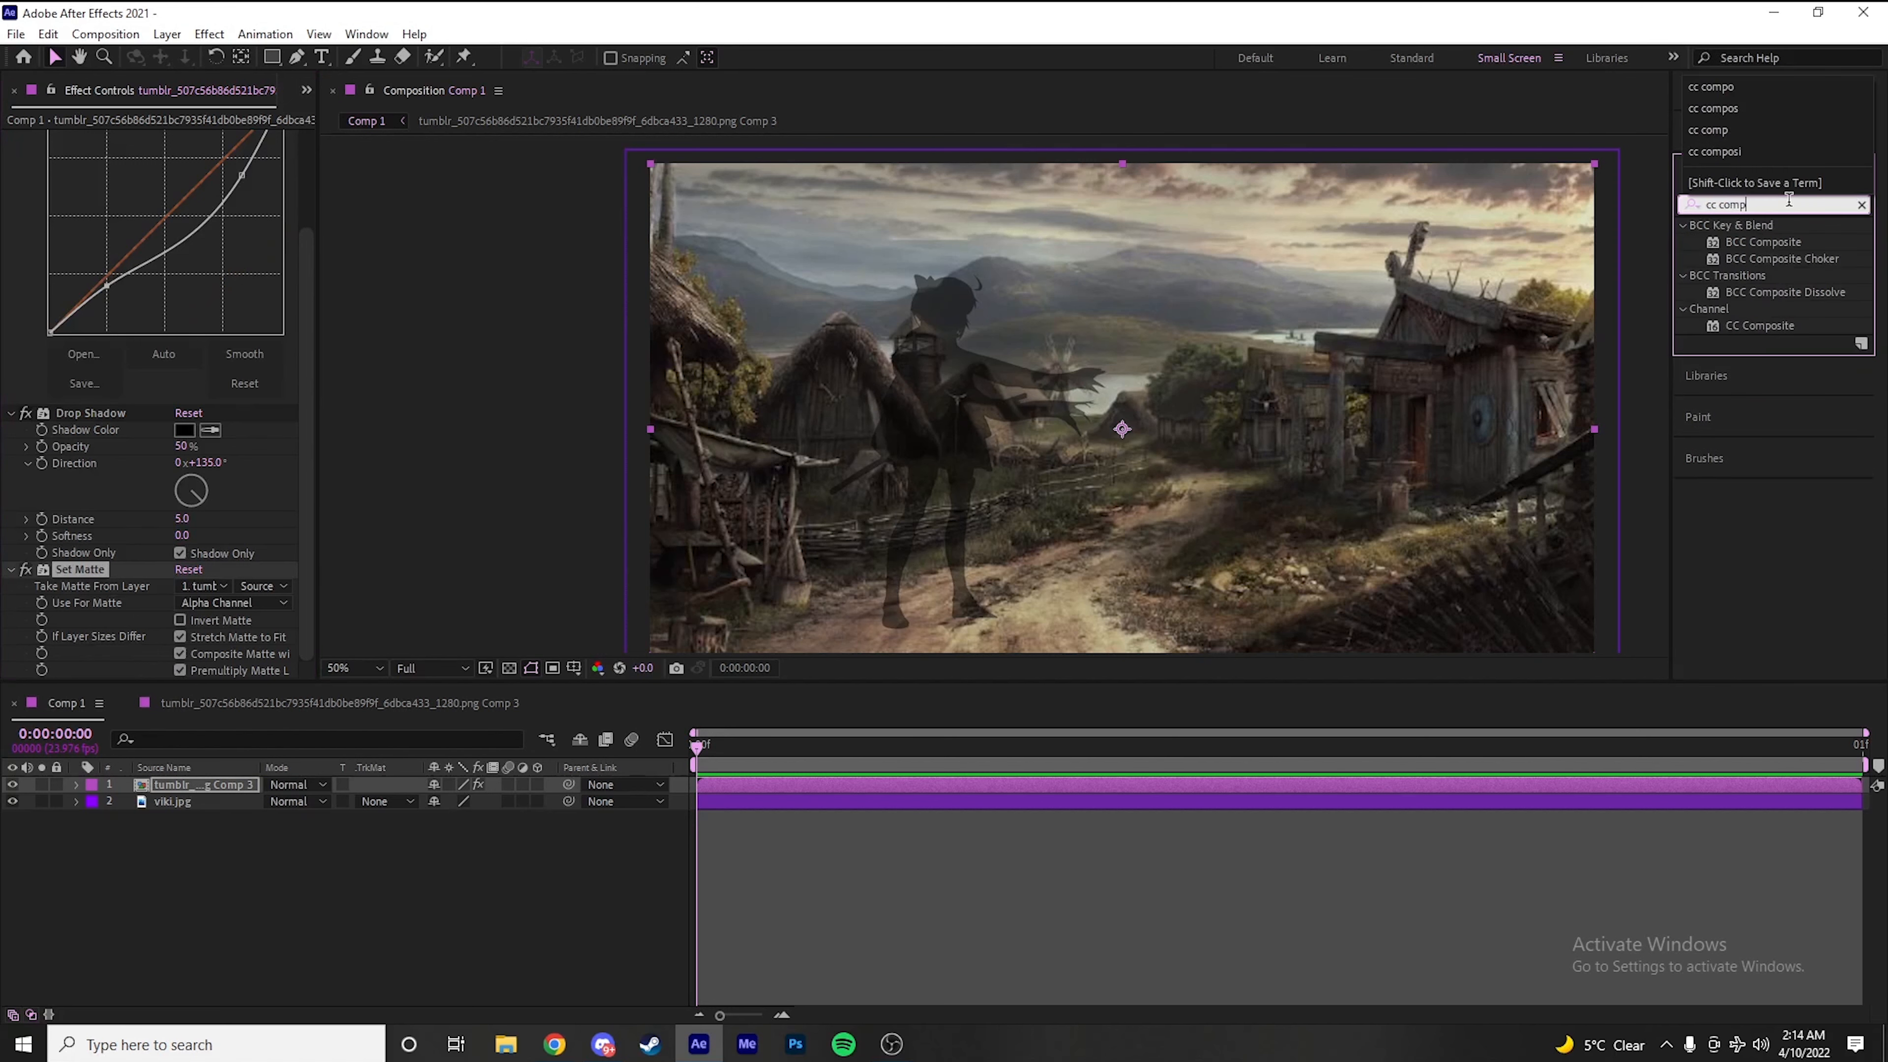
double_click(1750, 326)
Add the Tint color correction effect to the character layer after CC Composite
click(1799, 200)
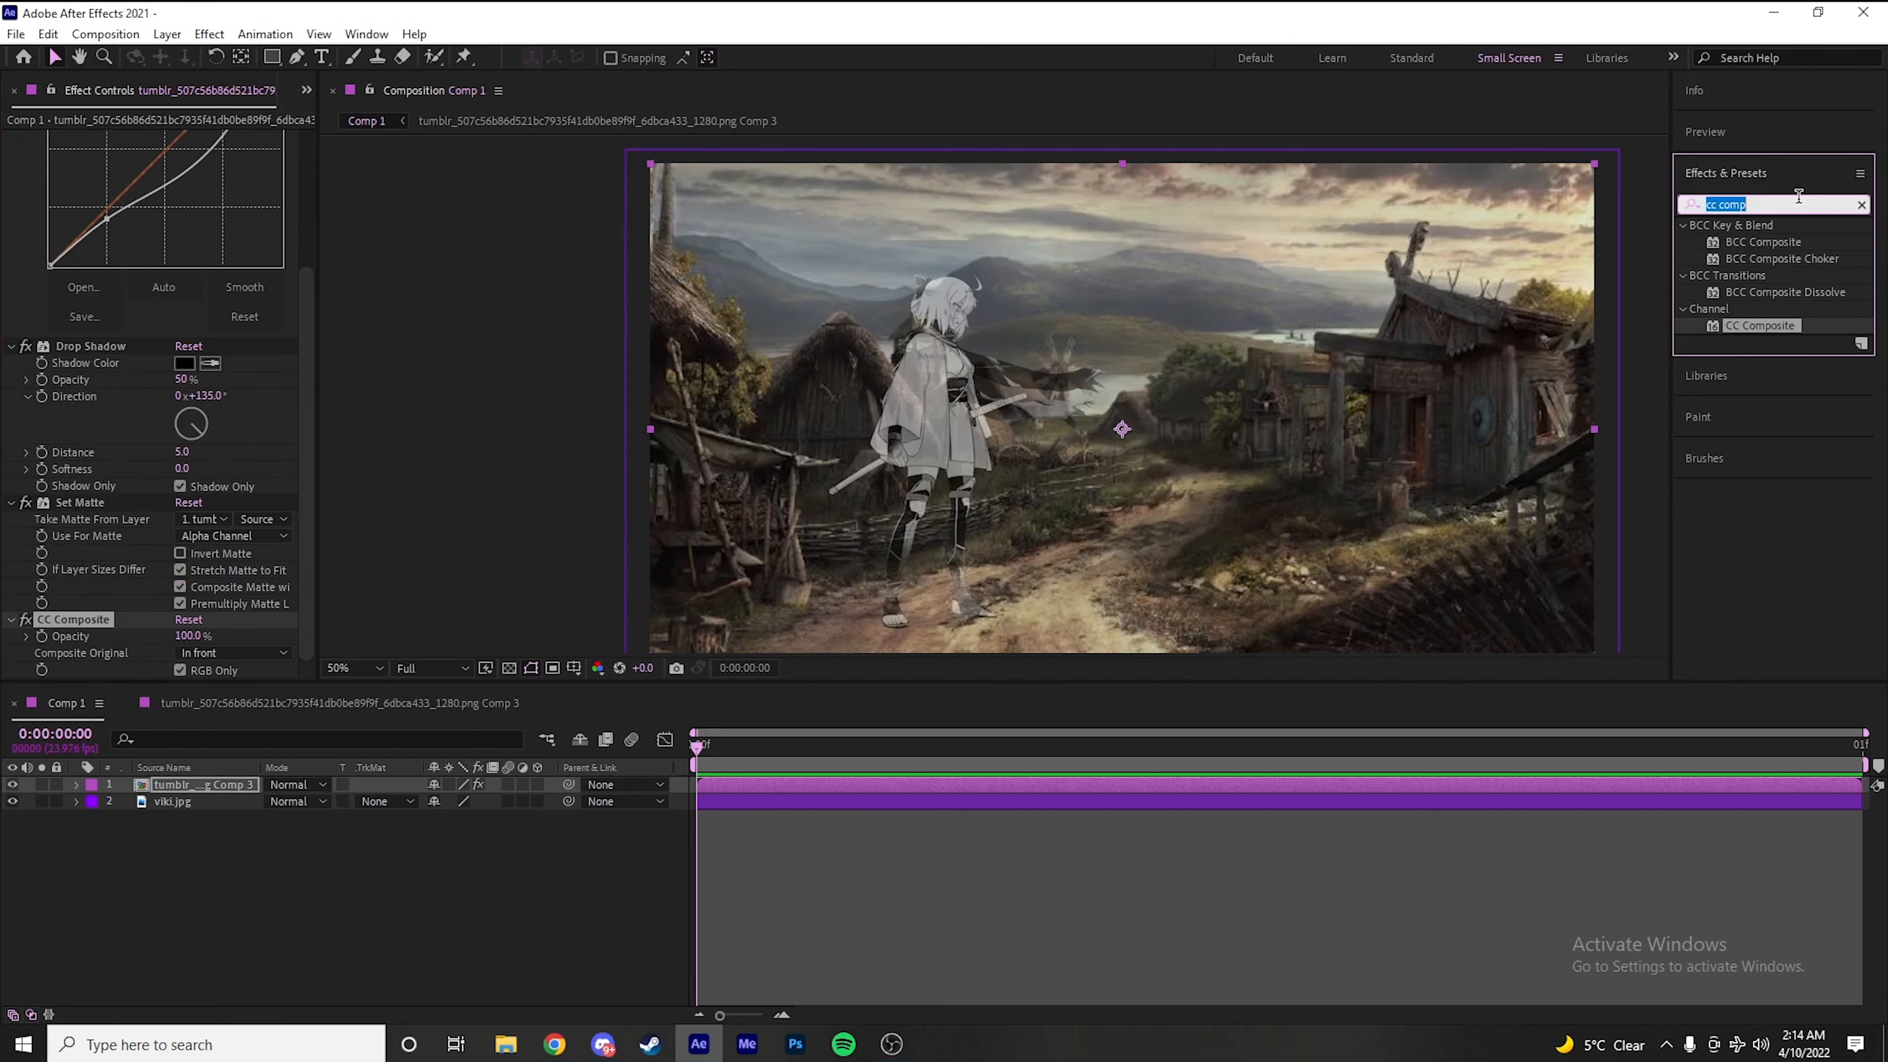
key(BackSpace)
text(tiunt)
key(BackSpace)
text(nt)
double_click(1753, 309)
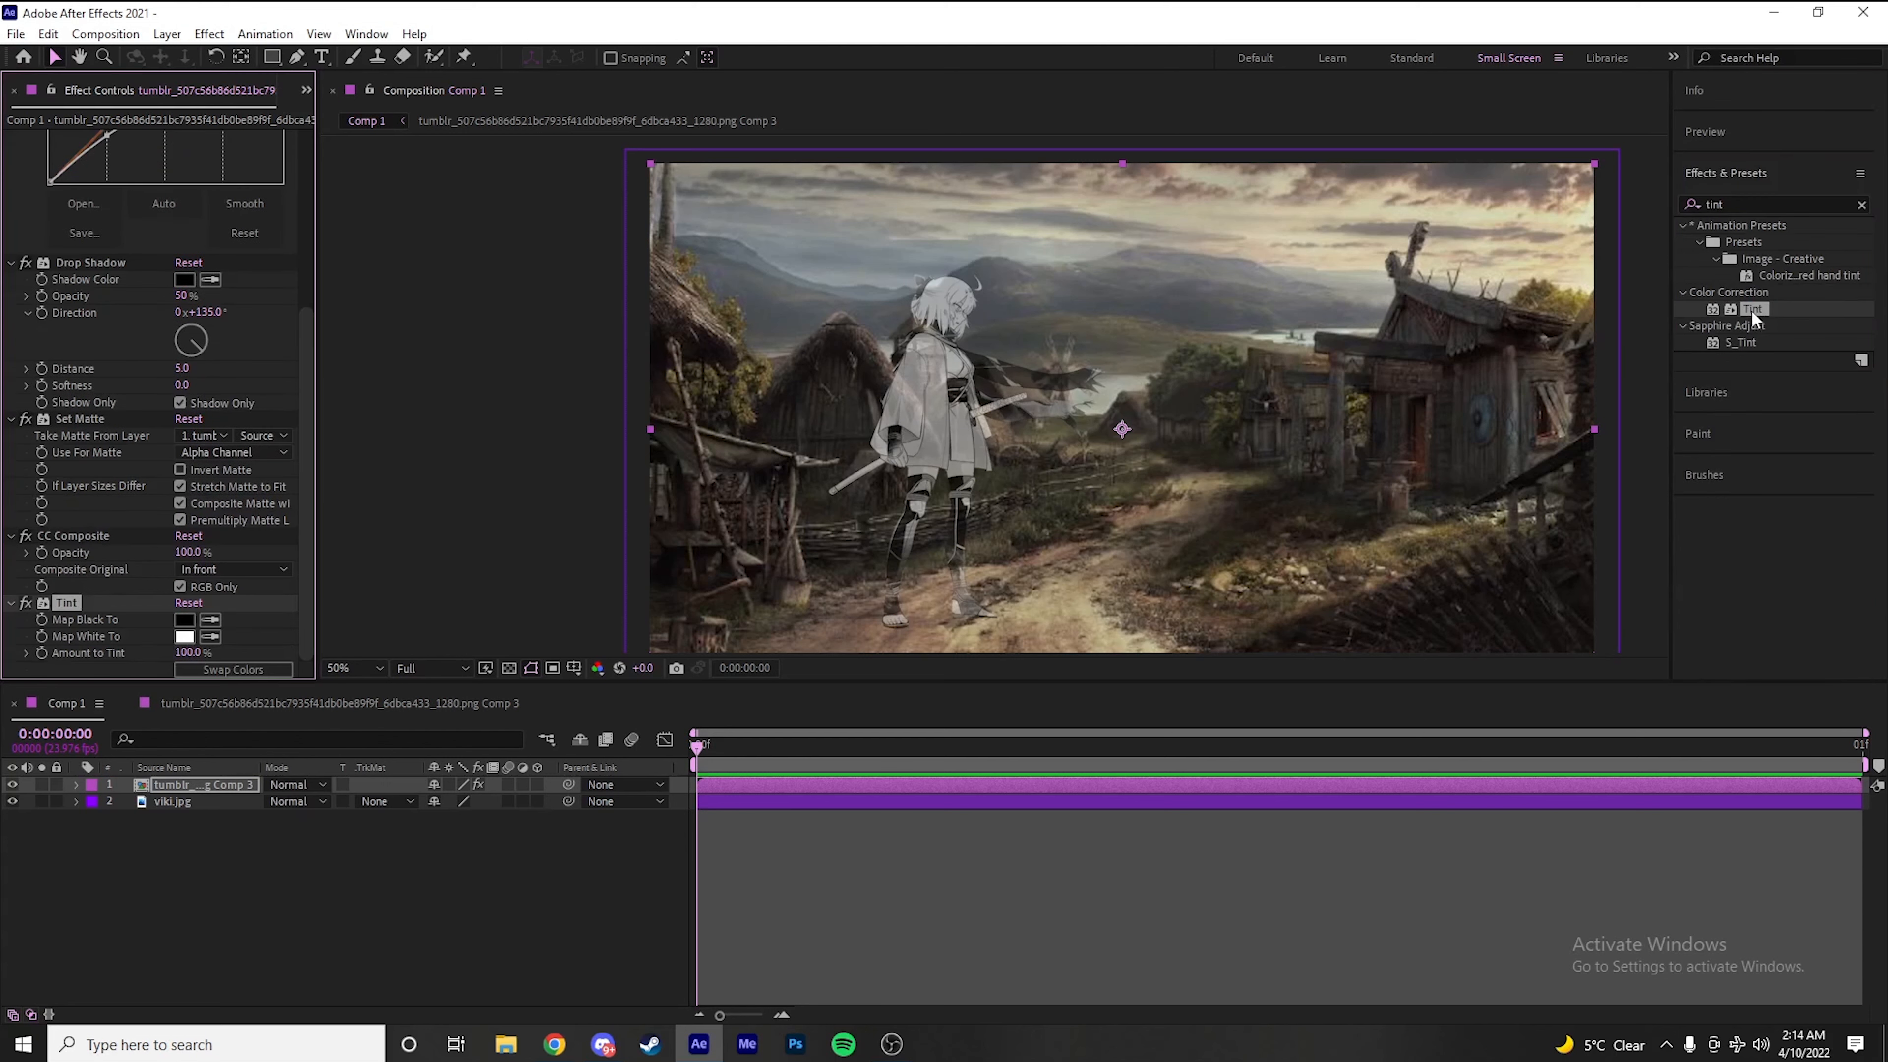
Turn off RGB Only in CC Composite and set Composite Original to Behind
click(157, 570)
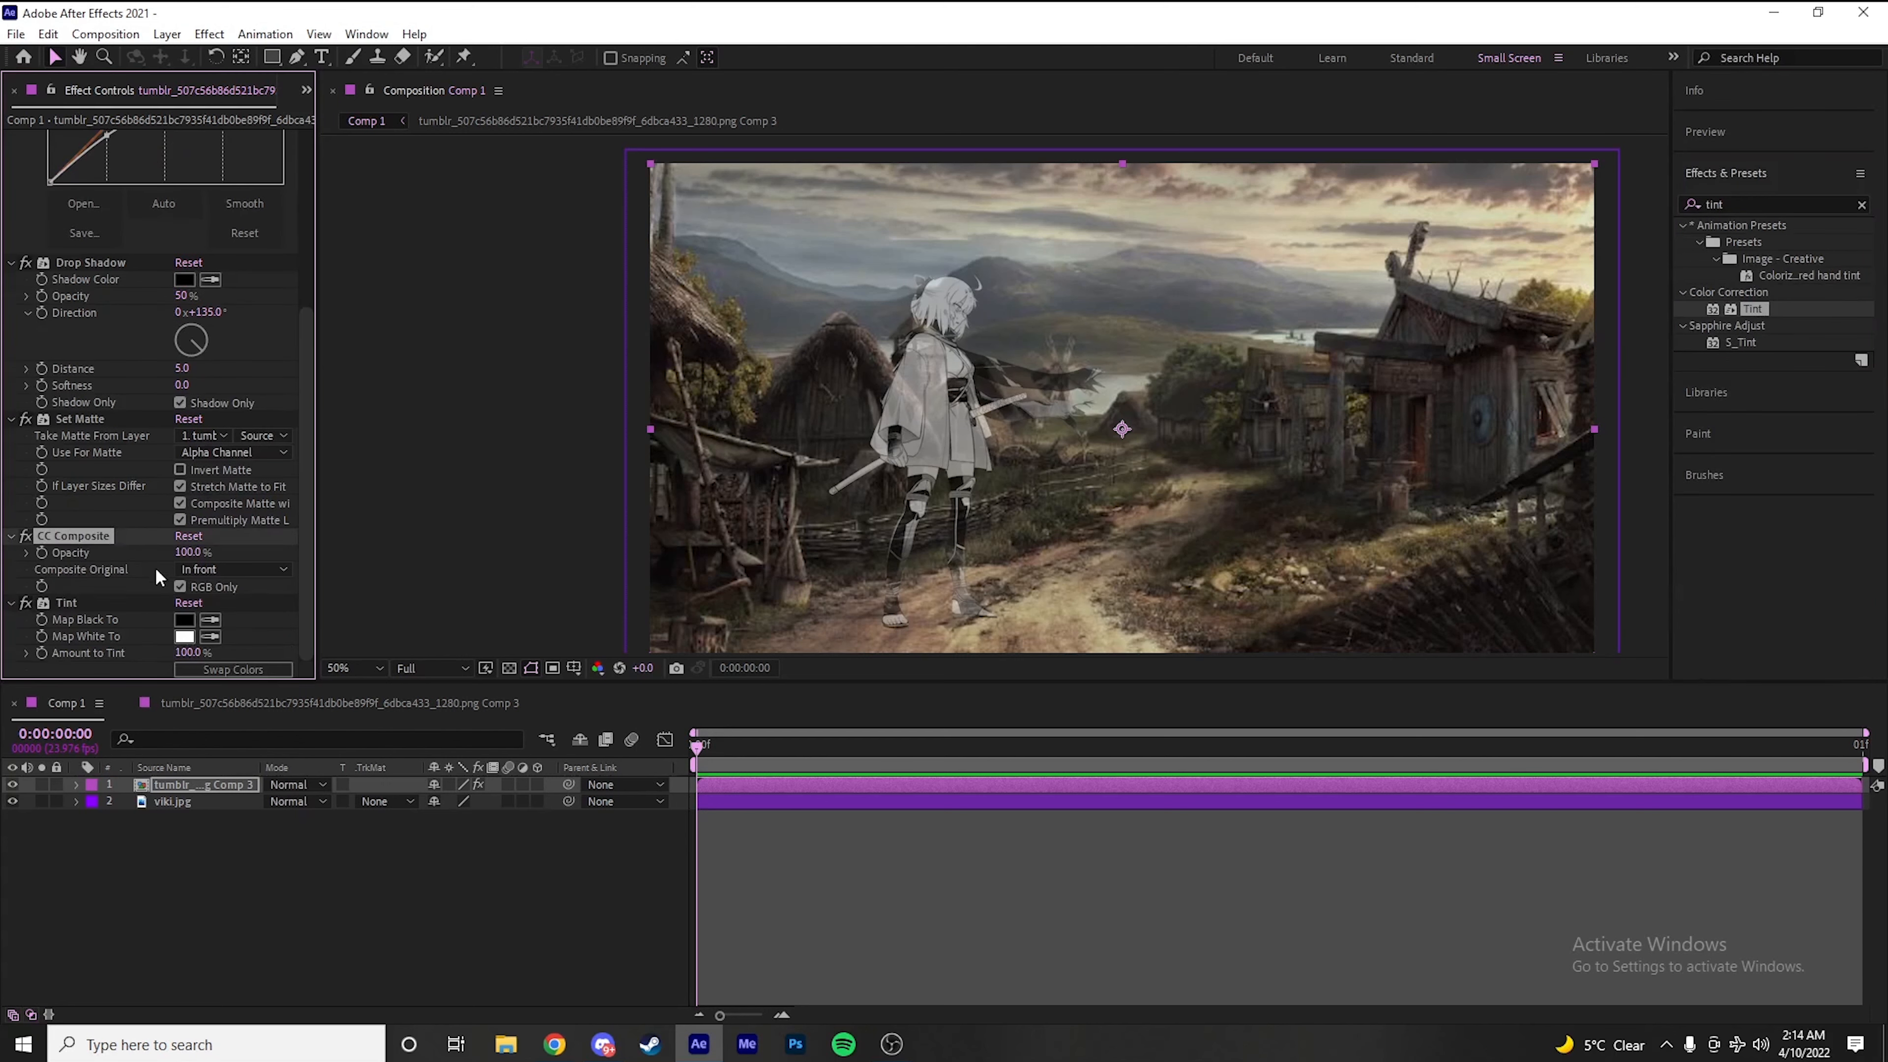
click(180, 587)
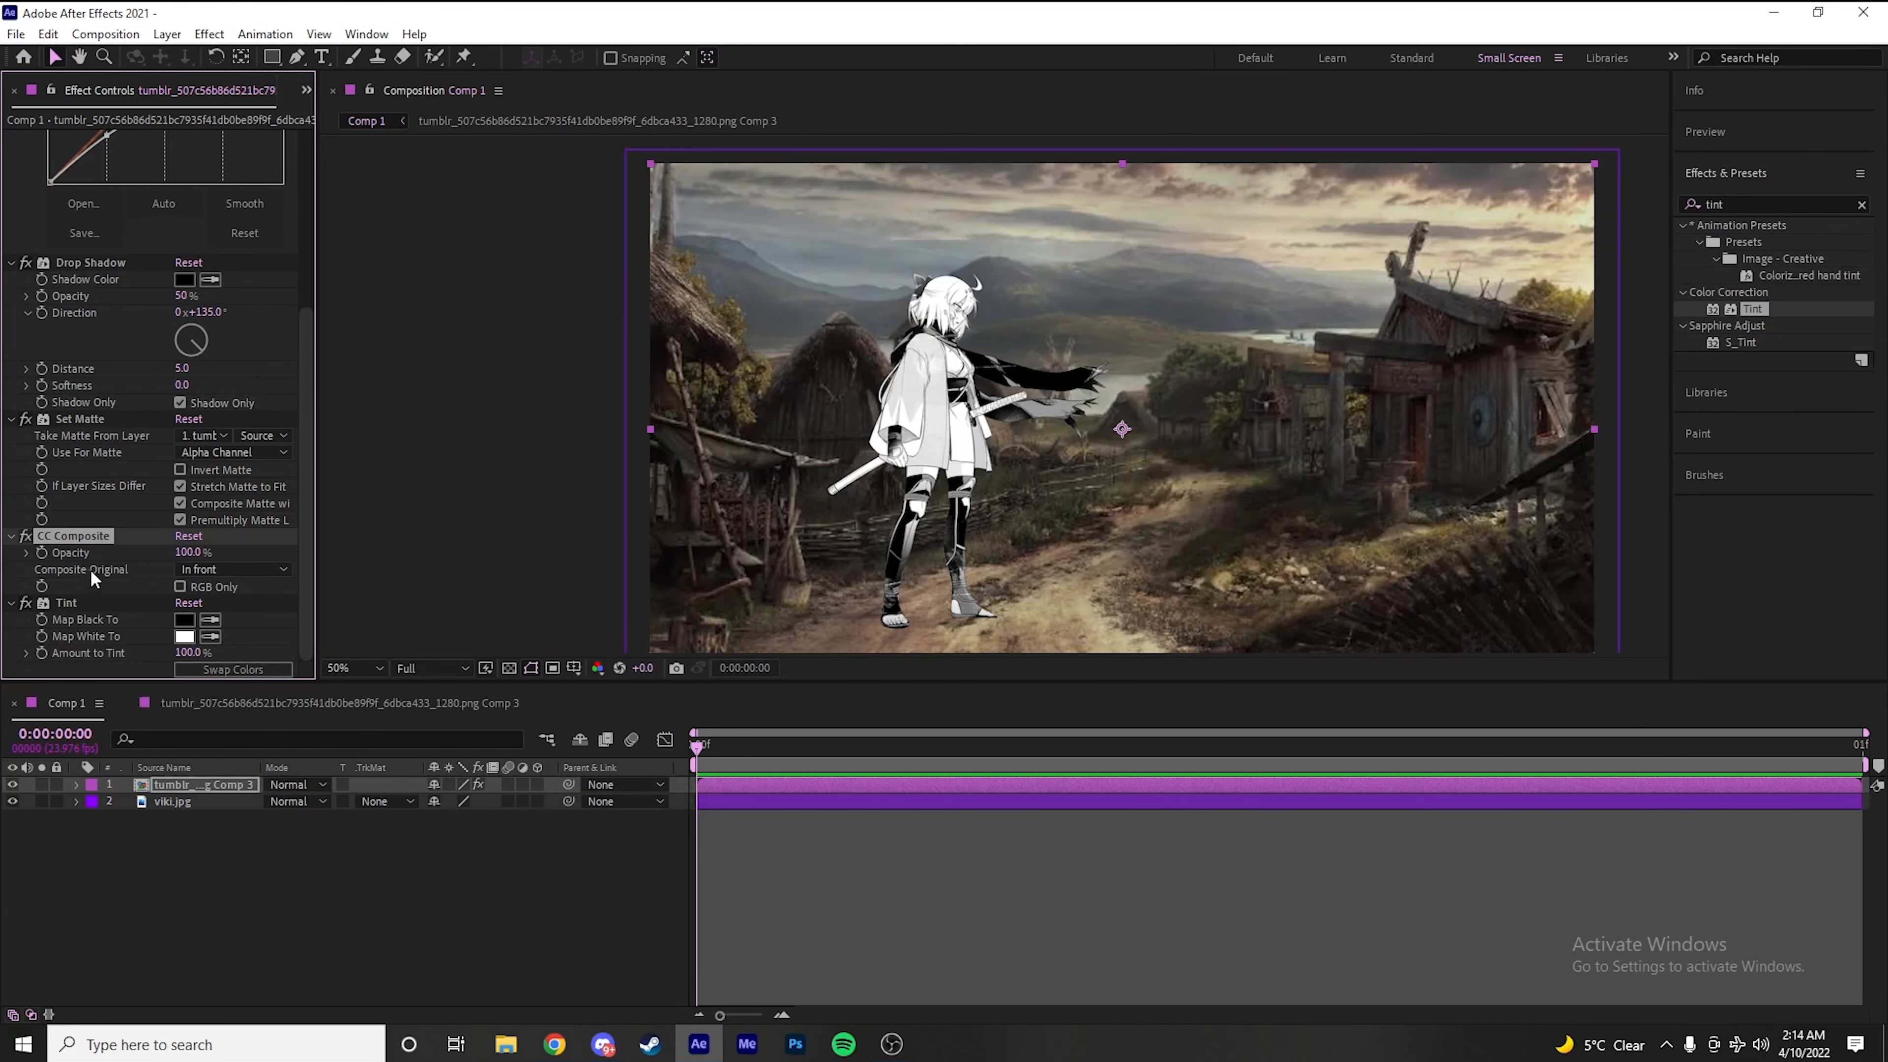
click(211, 567)
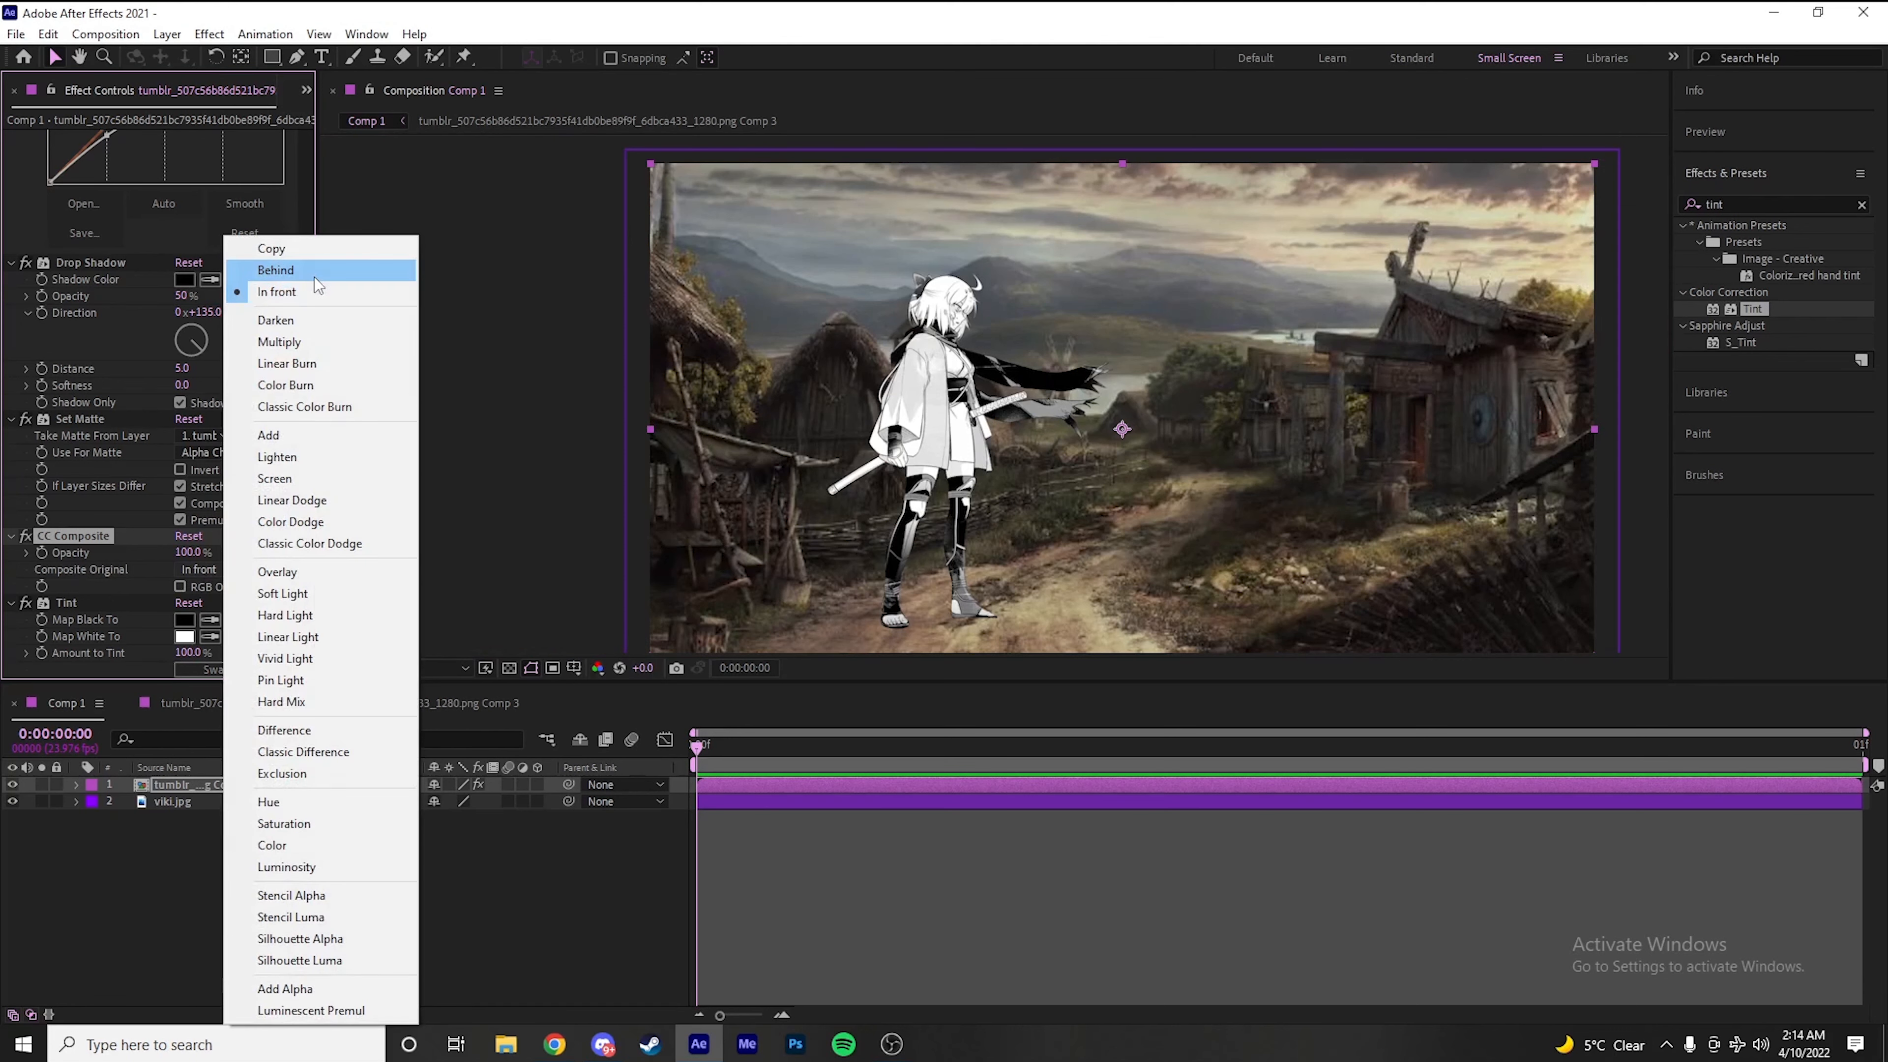
click(312, 272)
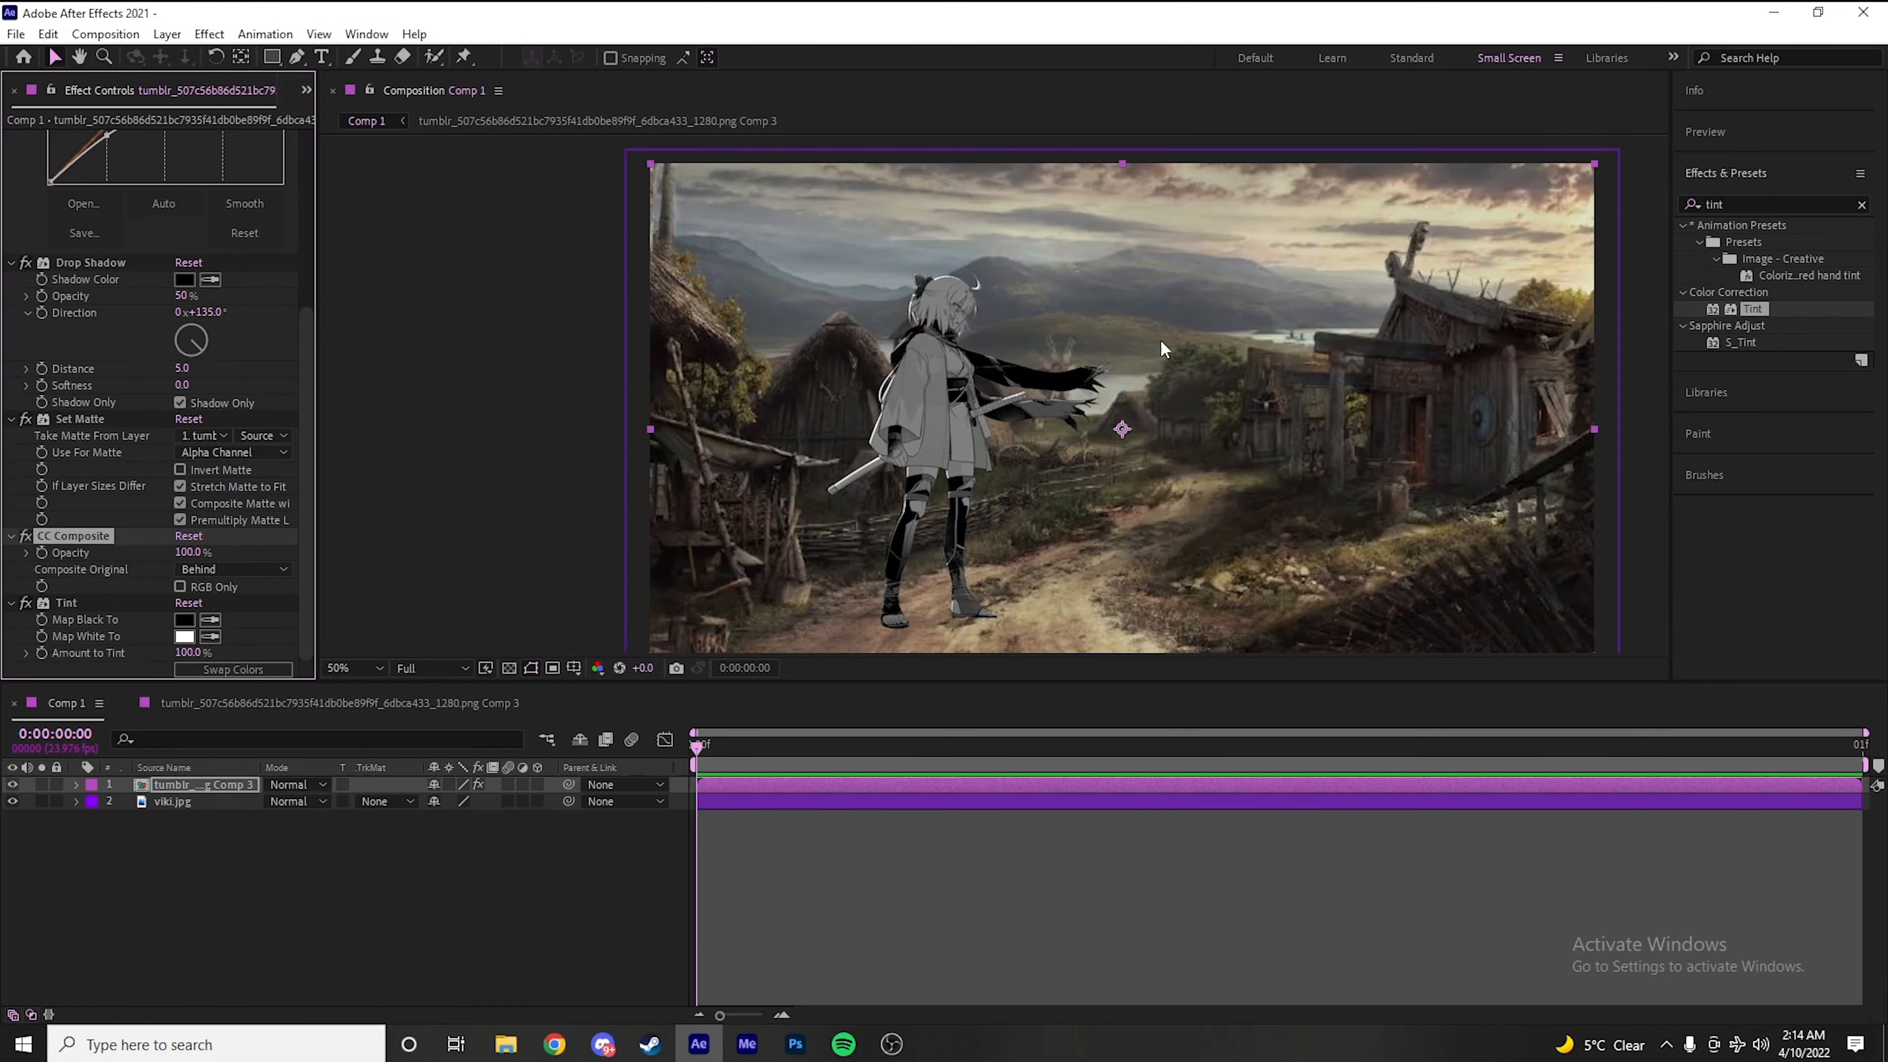
Set the Drop Shadow direction to 255° and its distance to 39 on the character layer
scroll(1174, 364, down, 2)
drag(1189, 348, 1112, 342)
scroll(1113, 343, up, 2)
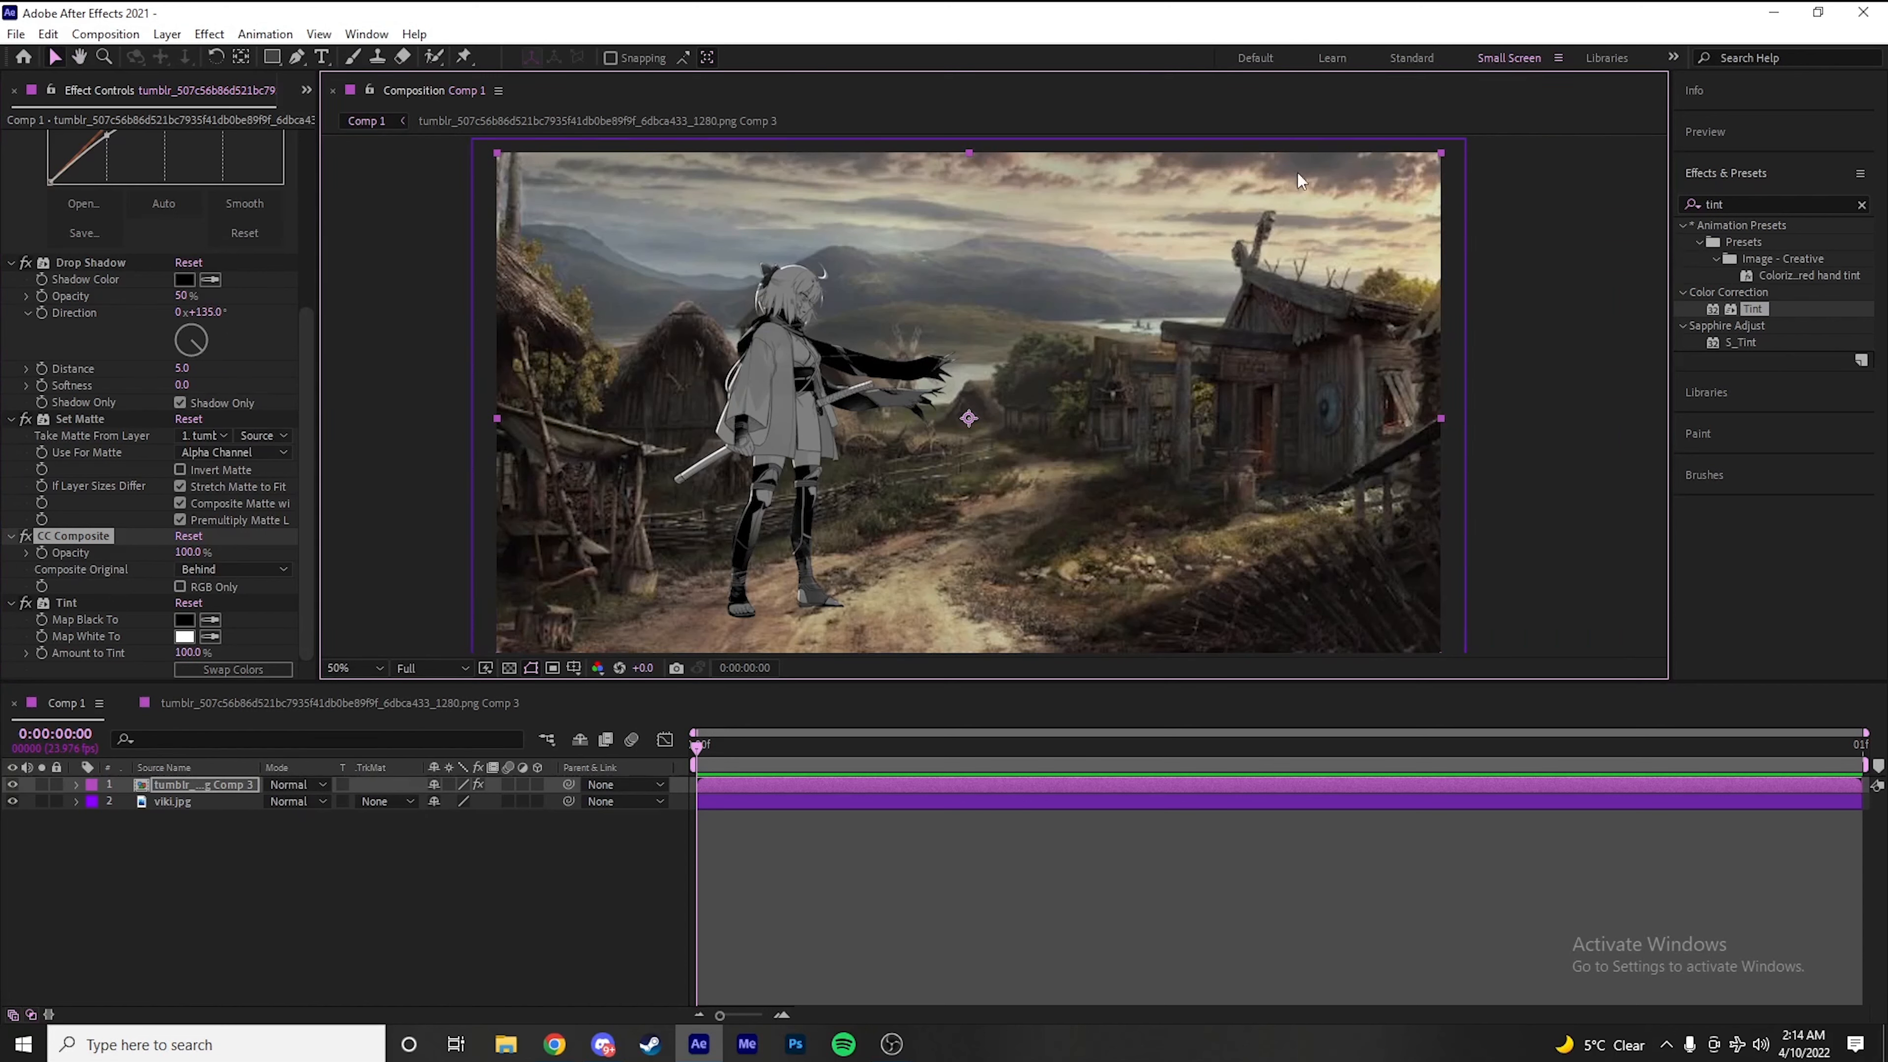
drag(202, 353, 166, 358)
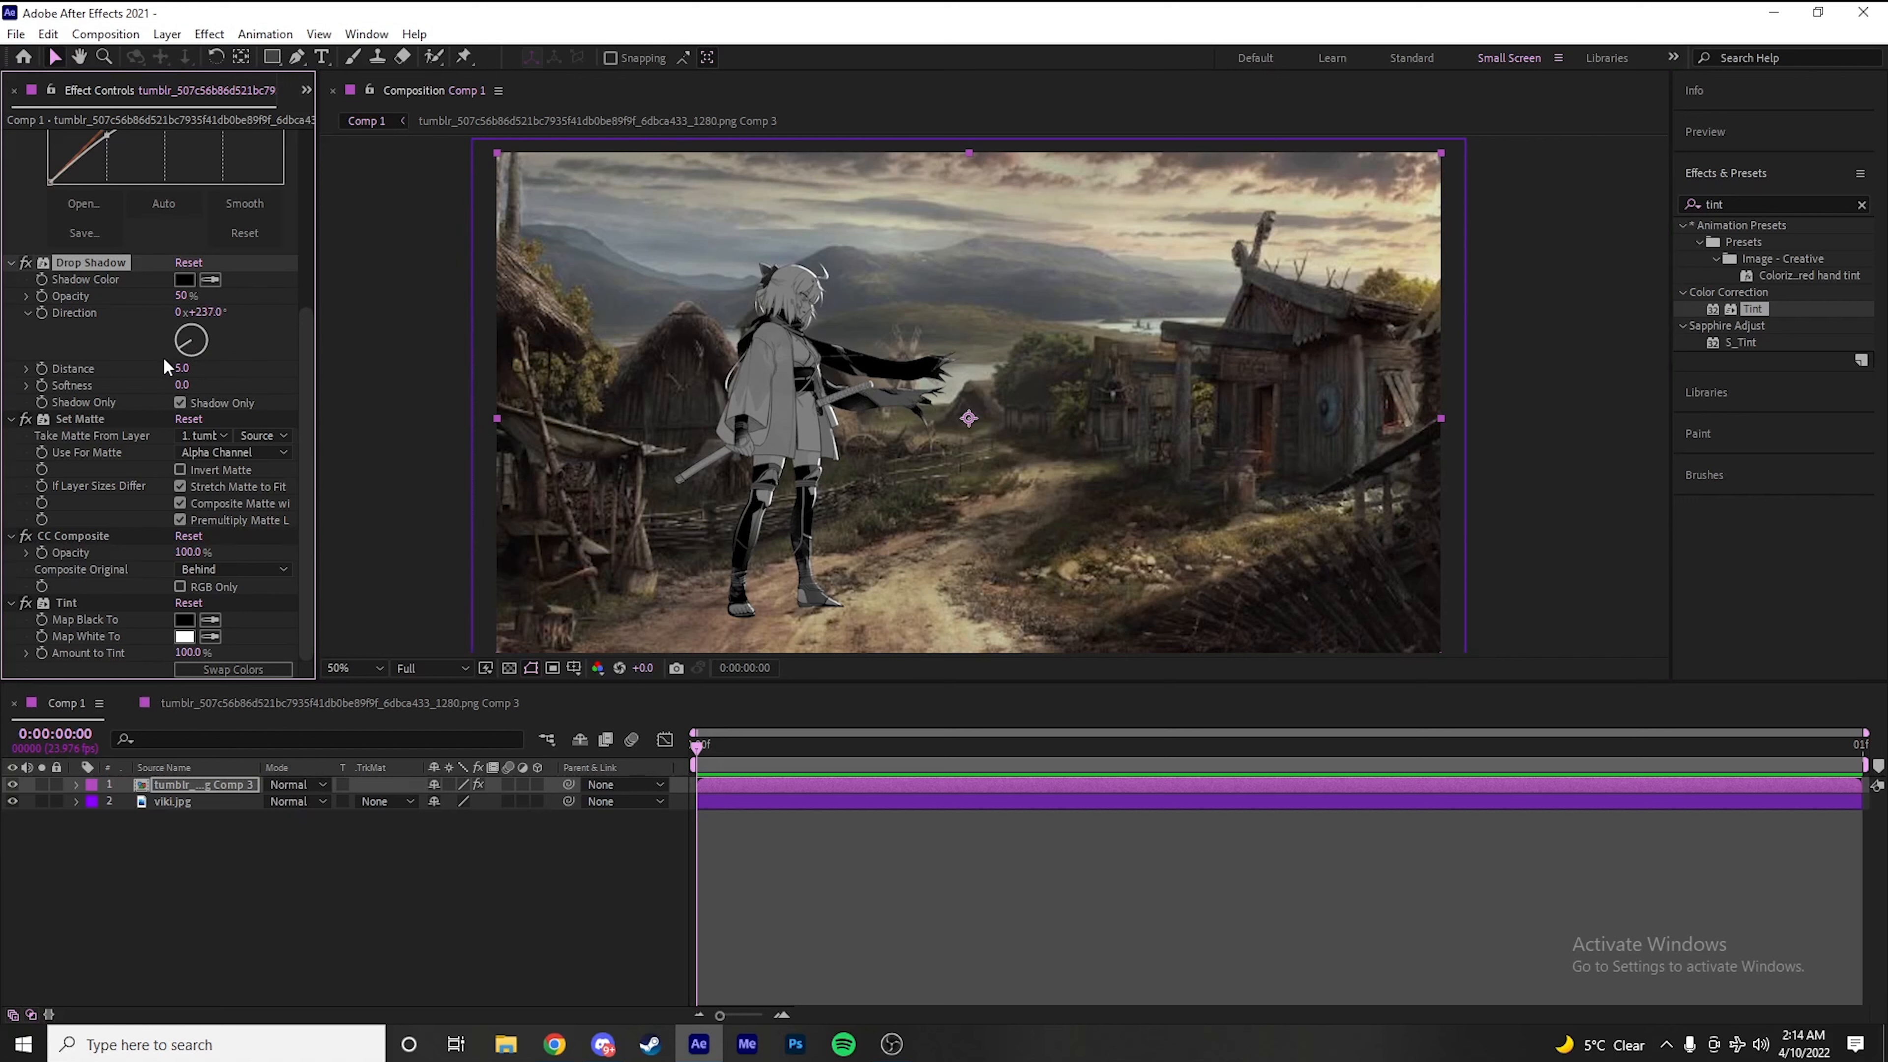
mouse_move(152, 354)
mouse_down()
mouse_move(165, 366)
mouse_move(159, 343)
mouse_up()
drag(185, 376, 222, 375)
Set the Drop Shadow softness to 138 for a smooth shading falloff across the character
scroll(744, 354, up, 1)
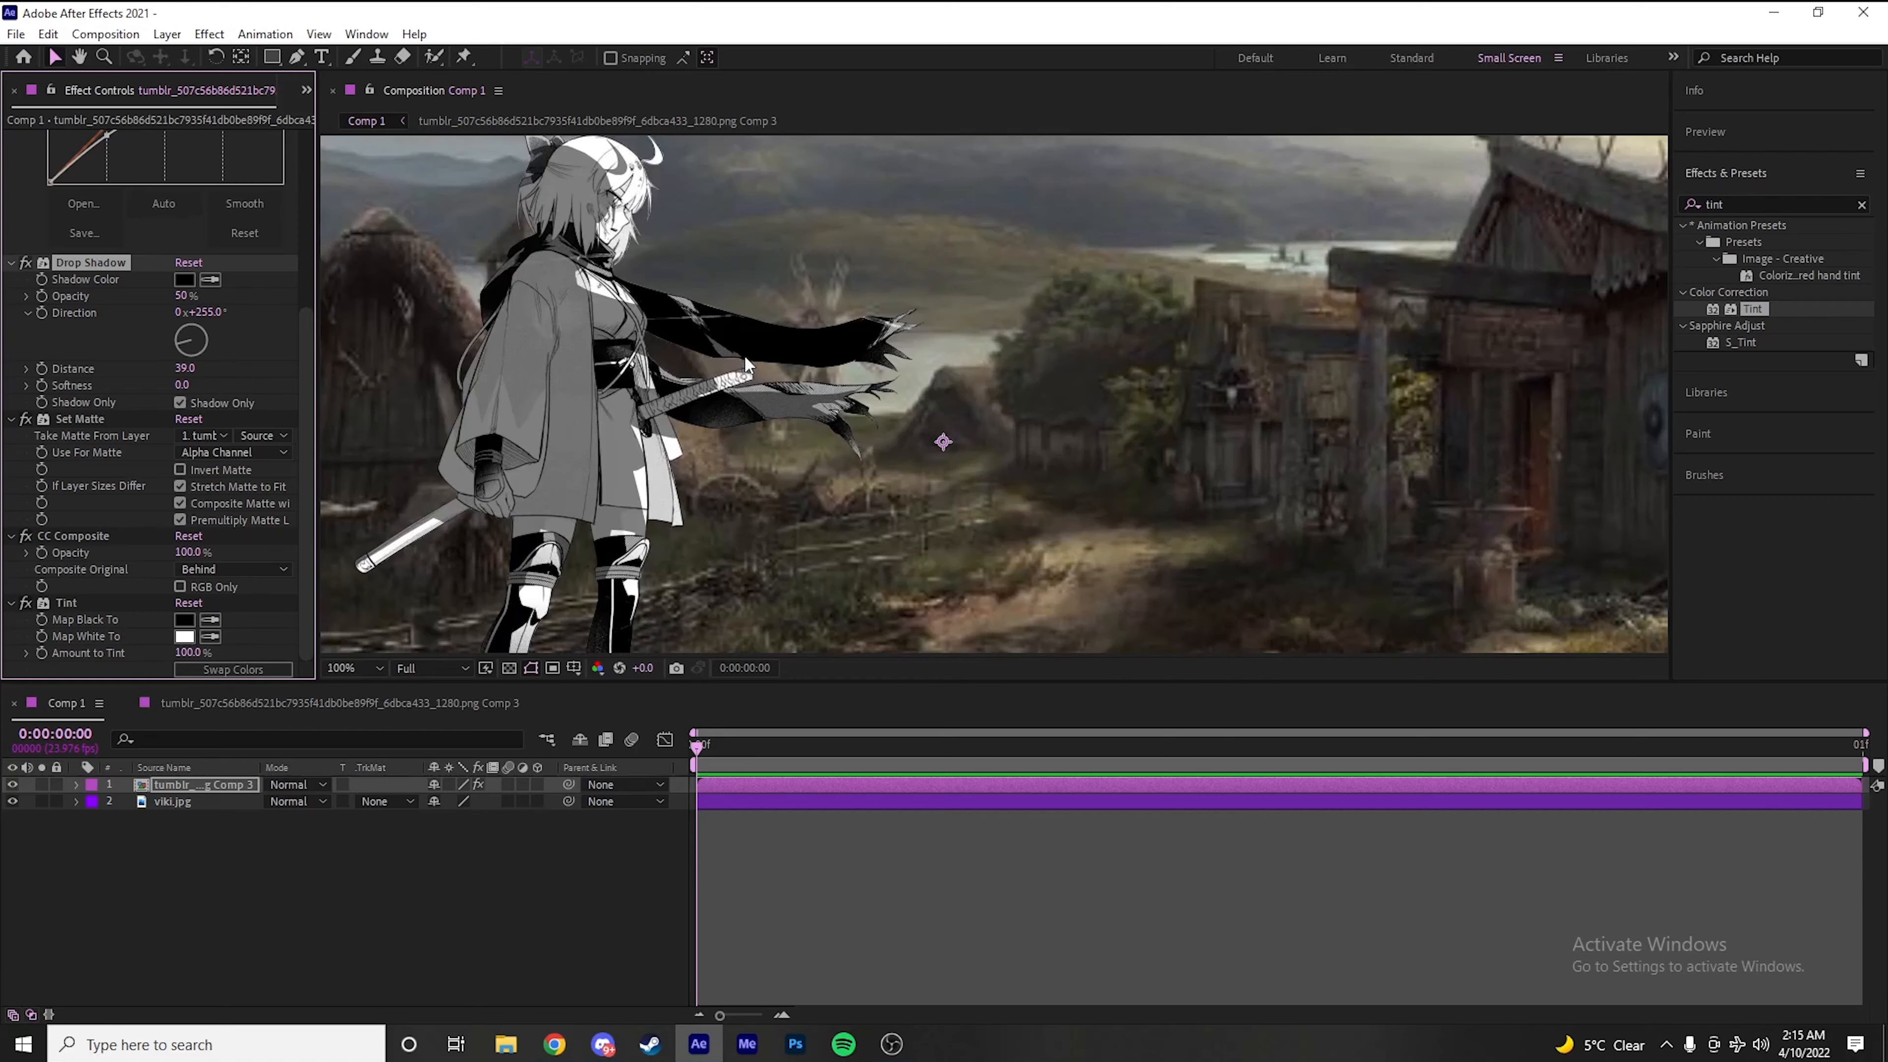
drag(674, 436, 956, 550)
drag(183, 384, 343, 392)
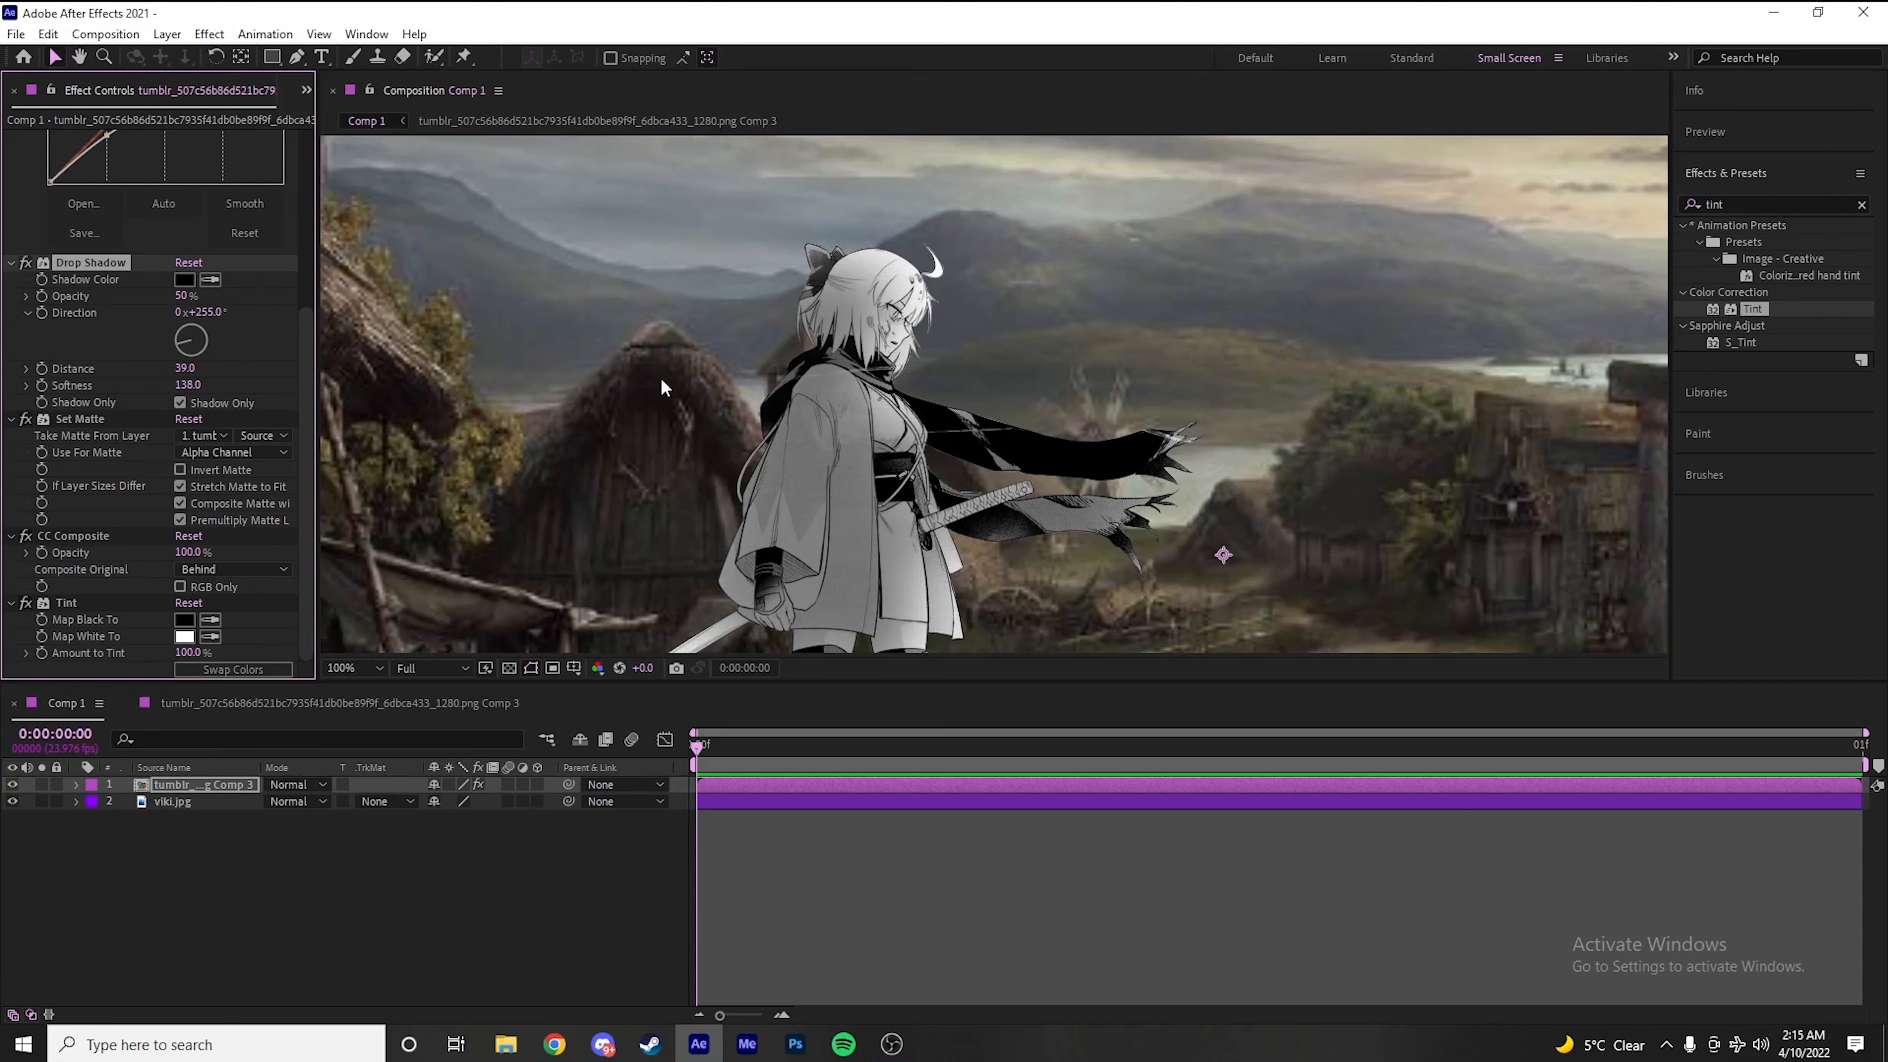
scroll(948, 411, down, 1)
Create an adjustment layer above all layers with the Magic Bullet Looks effect and open its look editor
click(751, 848)
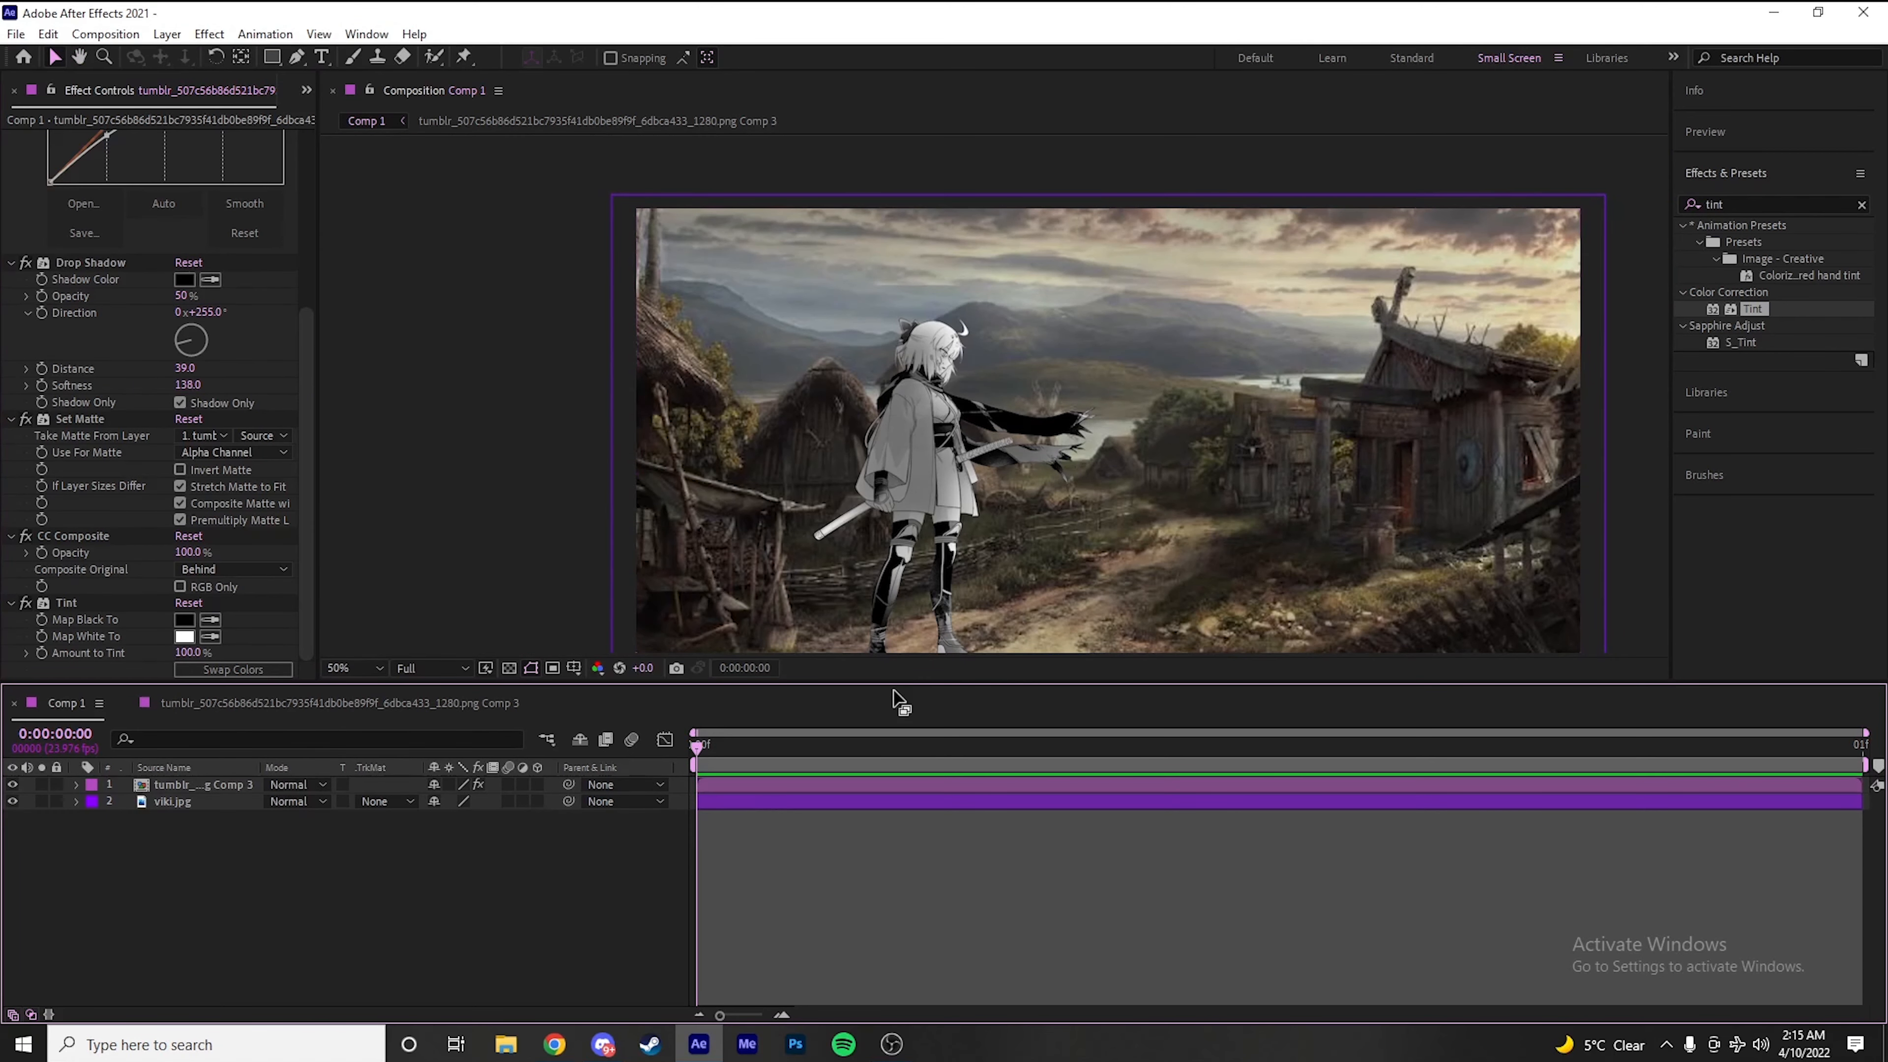
key(ctrl+alt+y)
click(1792, 203)
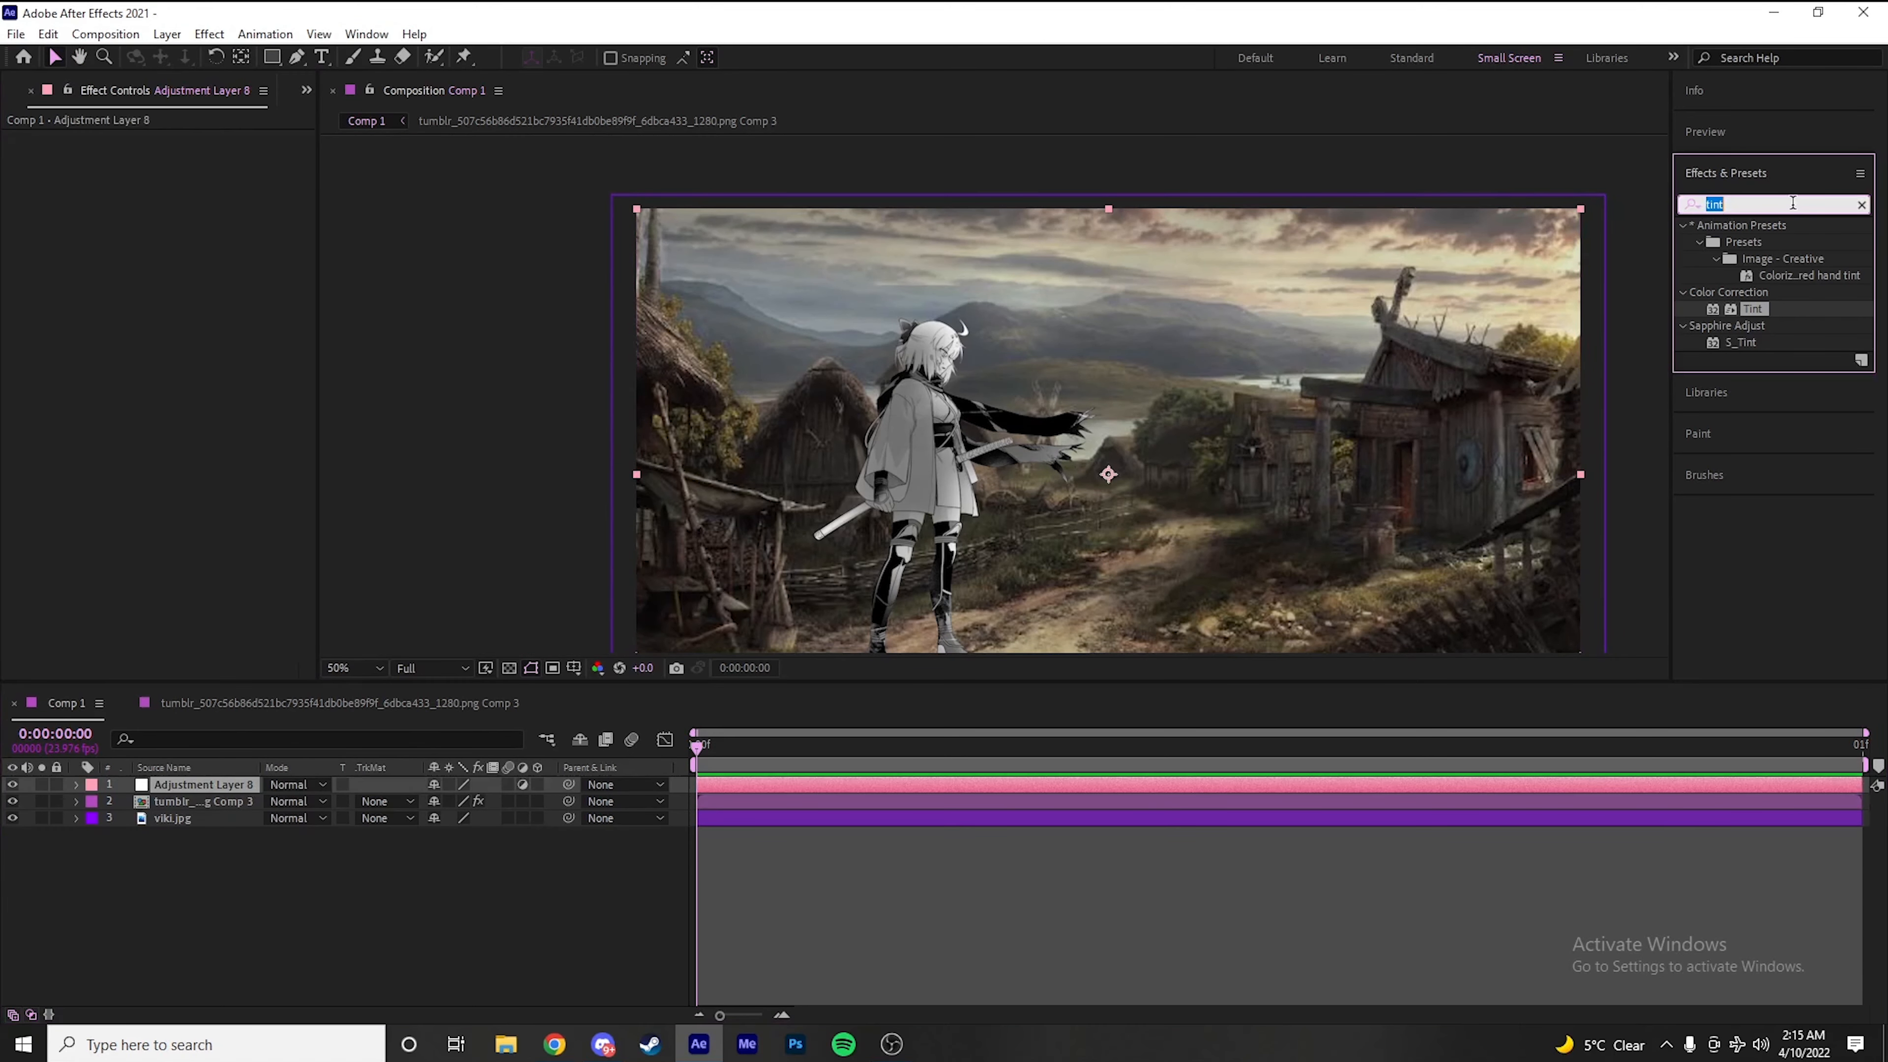
text(looks)
drag(1757, 242, 114, 310)
click(72, 242)
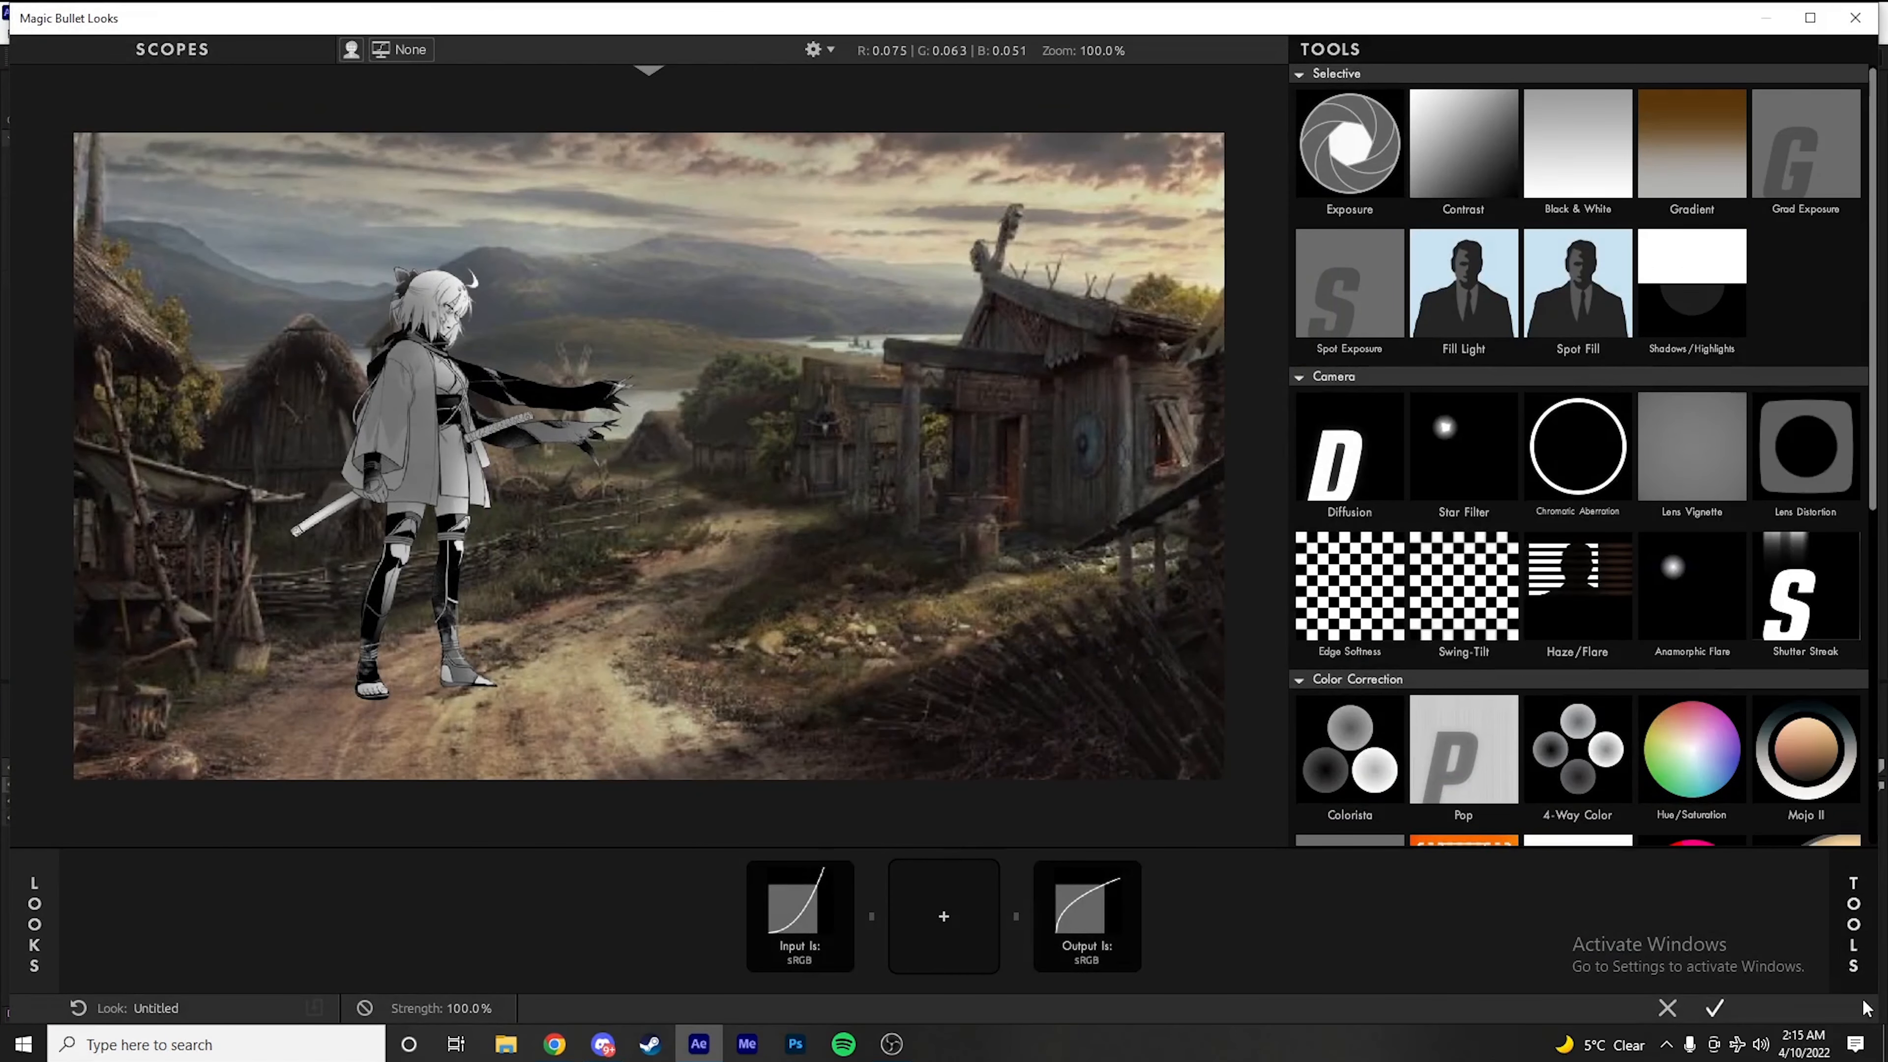
Preview the Blockbuster Cool look presets on the scene and return to the individual tools without keeping a preset
click(1848, 959)
click(35, 937)
click(35, 937)
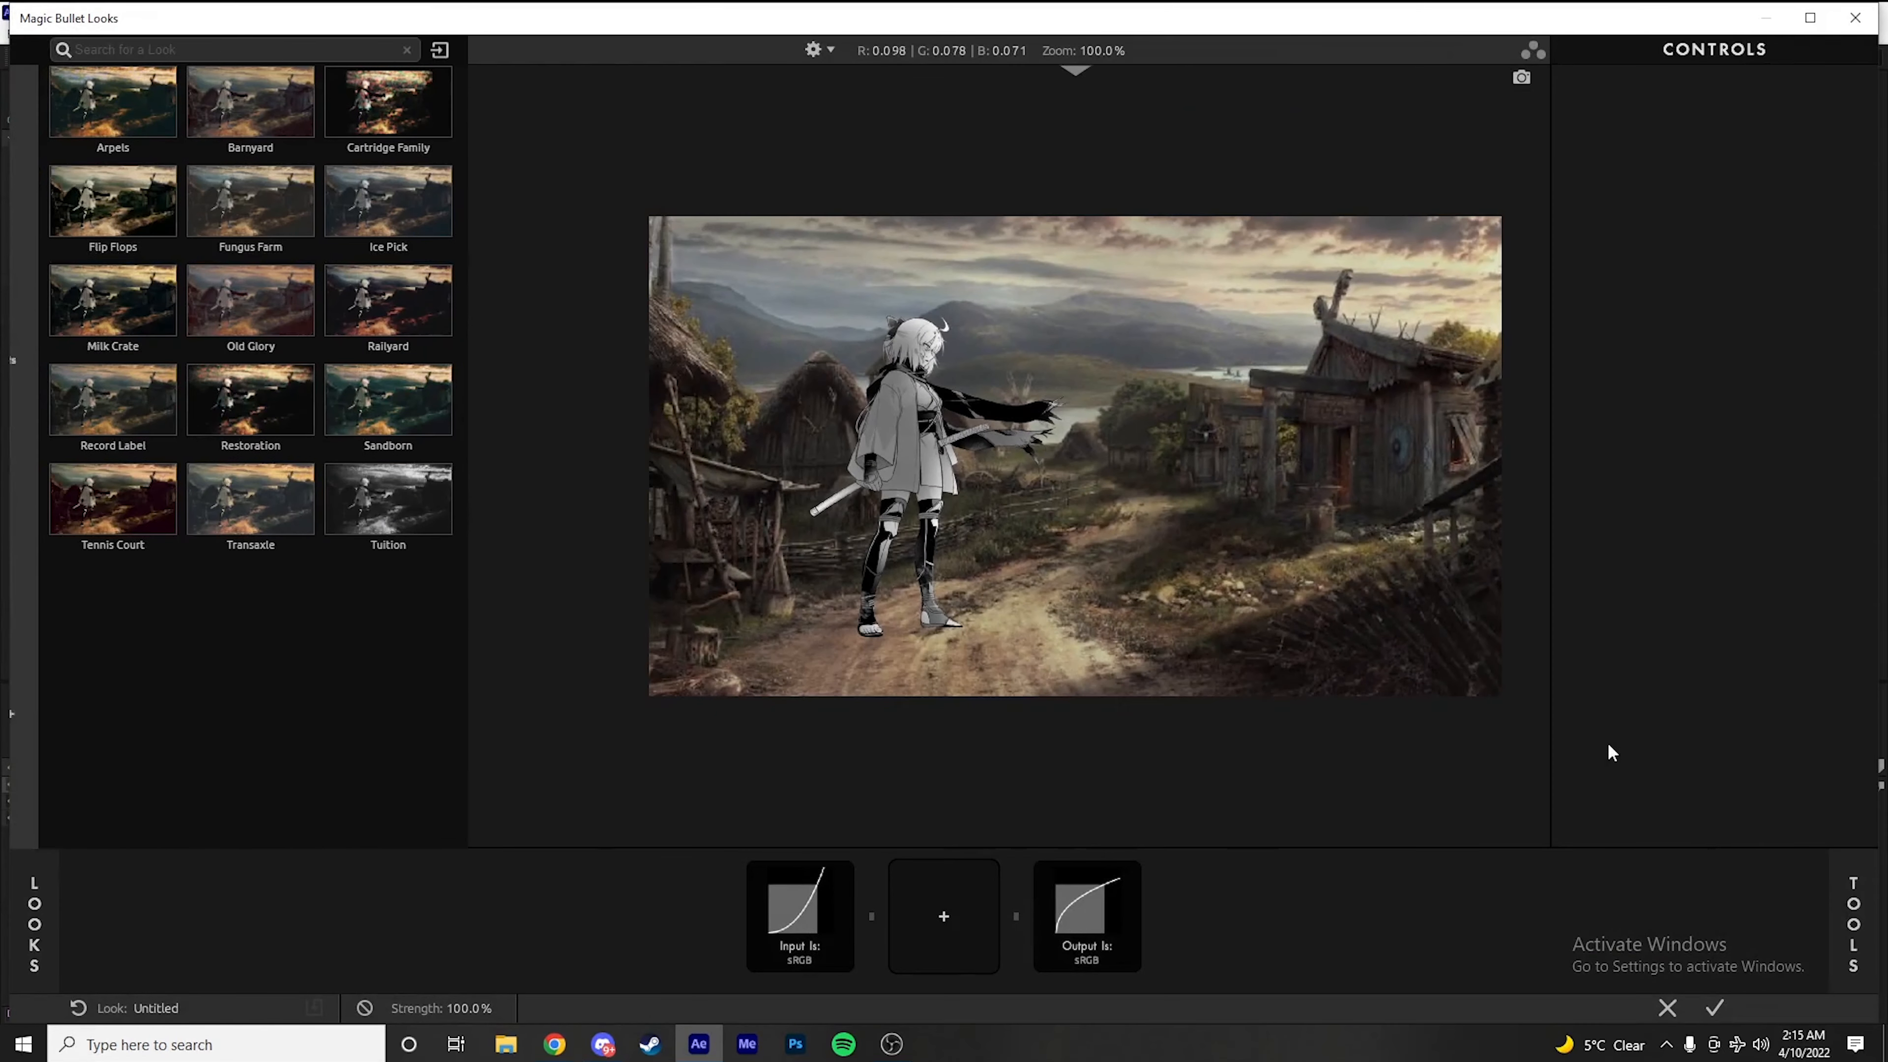
click(41, 945)
click(87, 171)
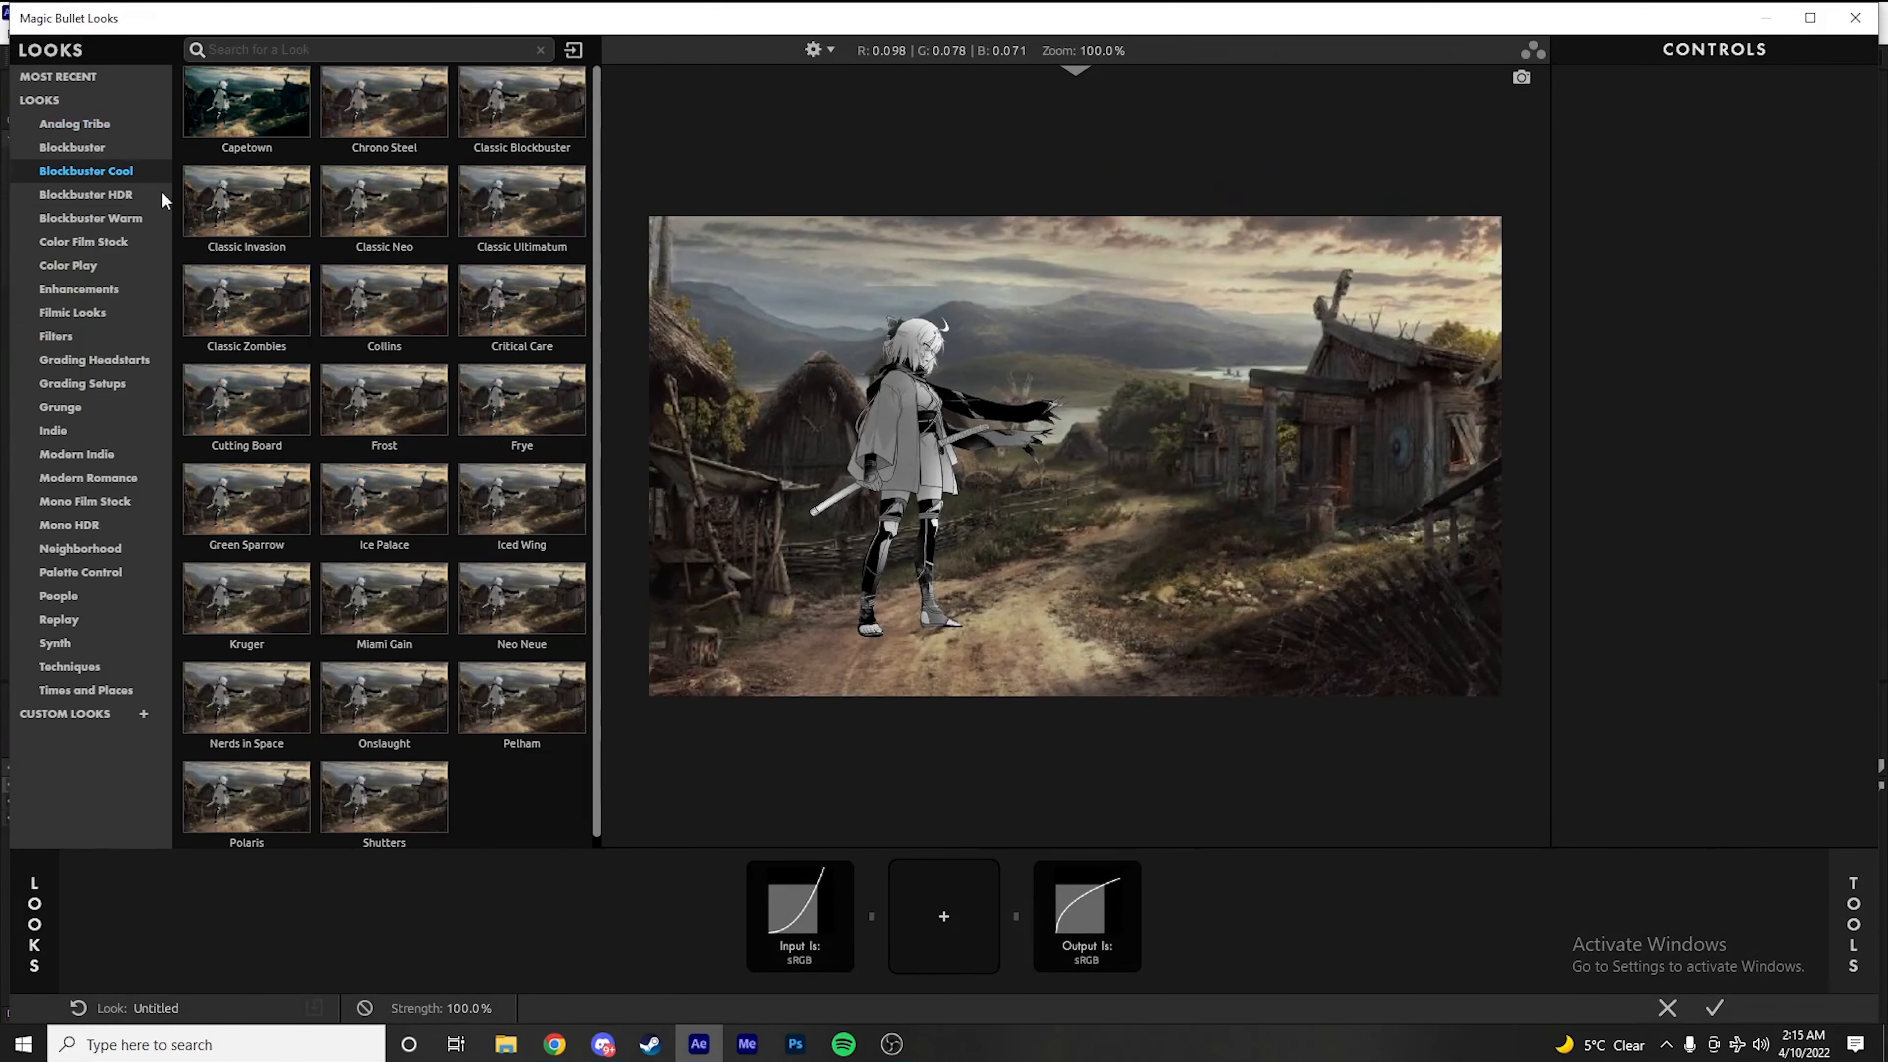
click(245, 127)
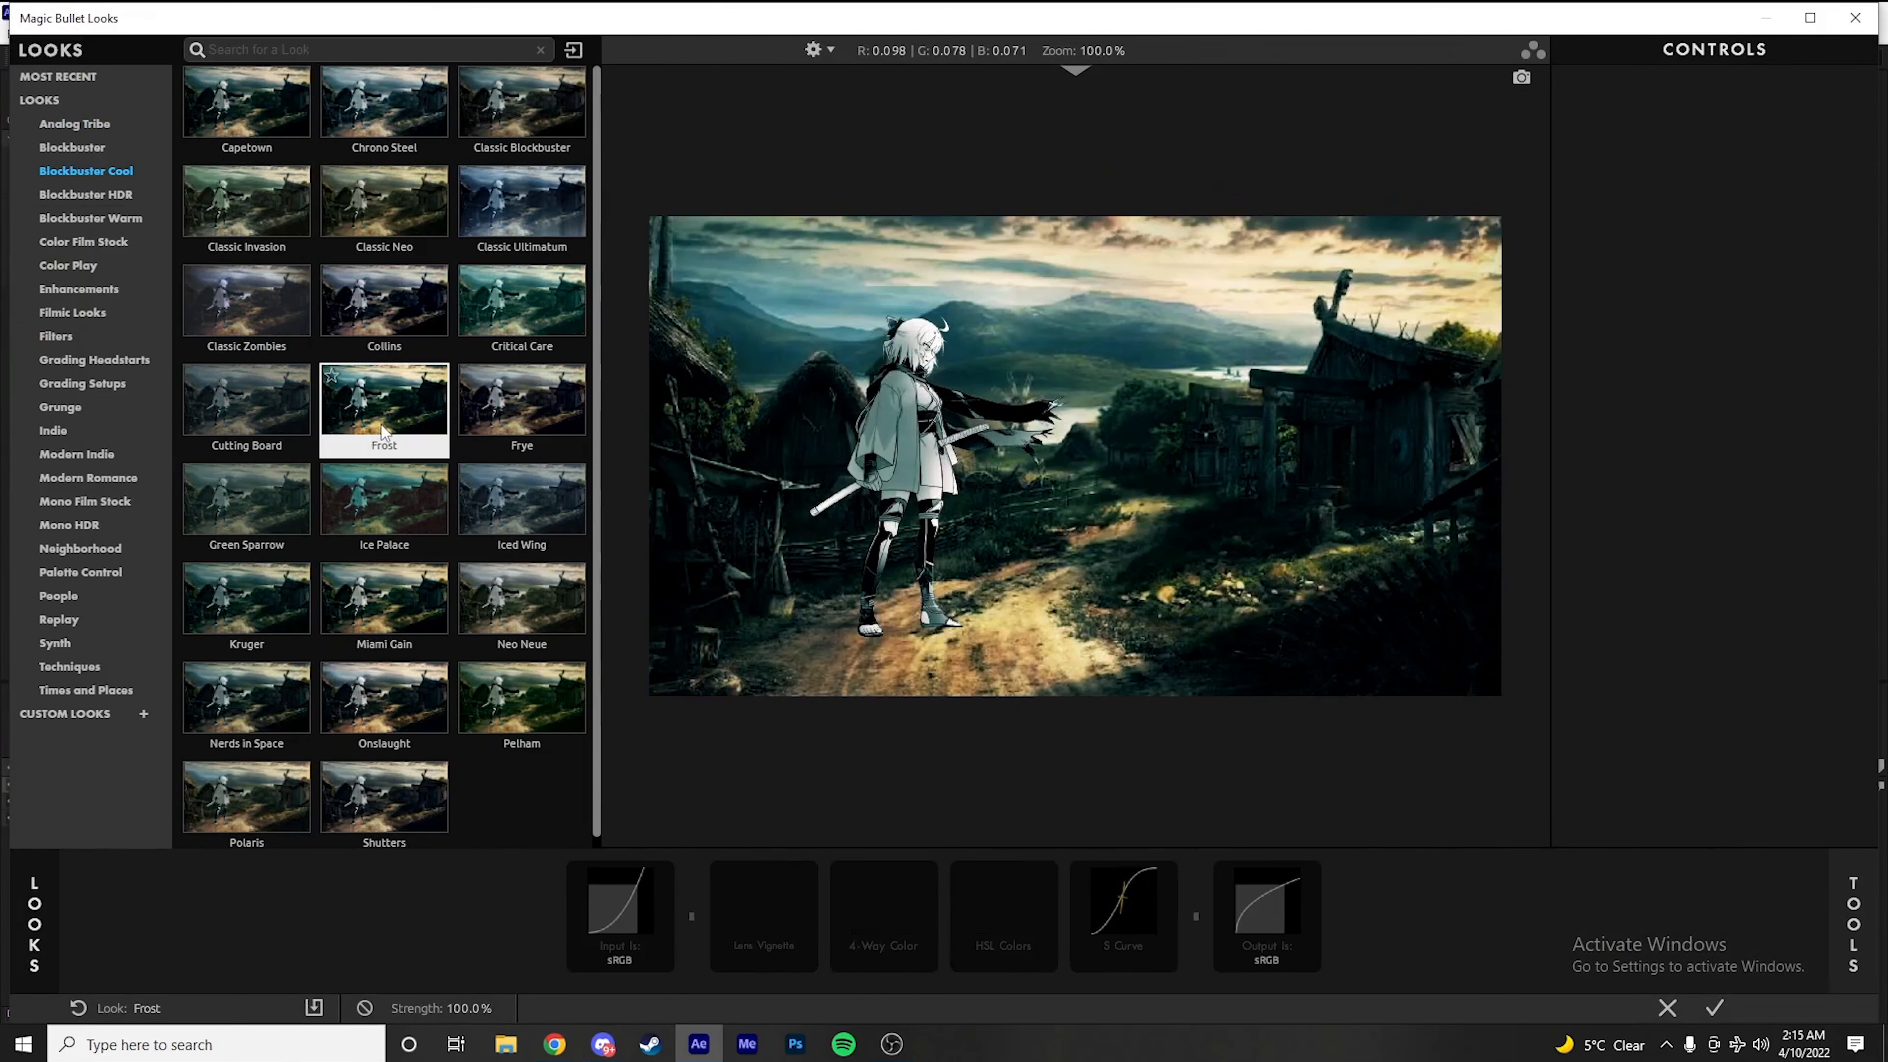
click(516, 305)
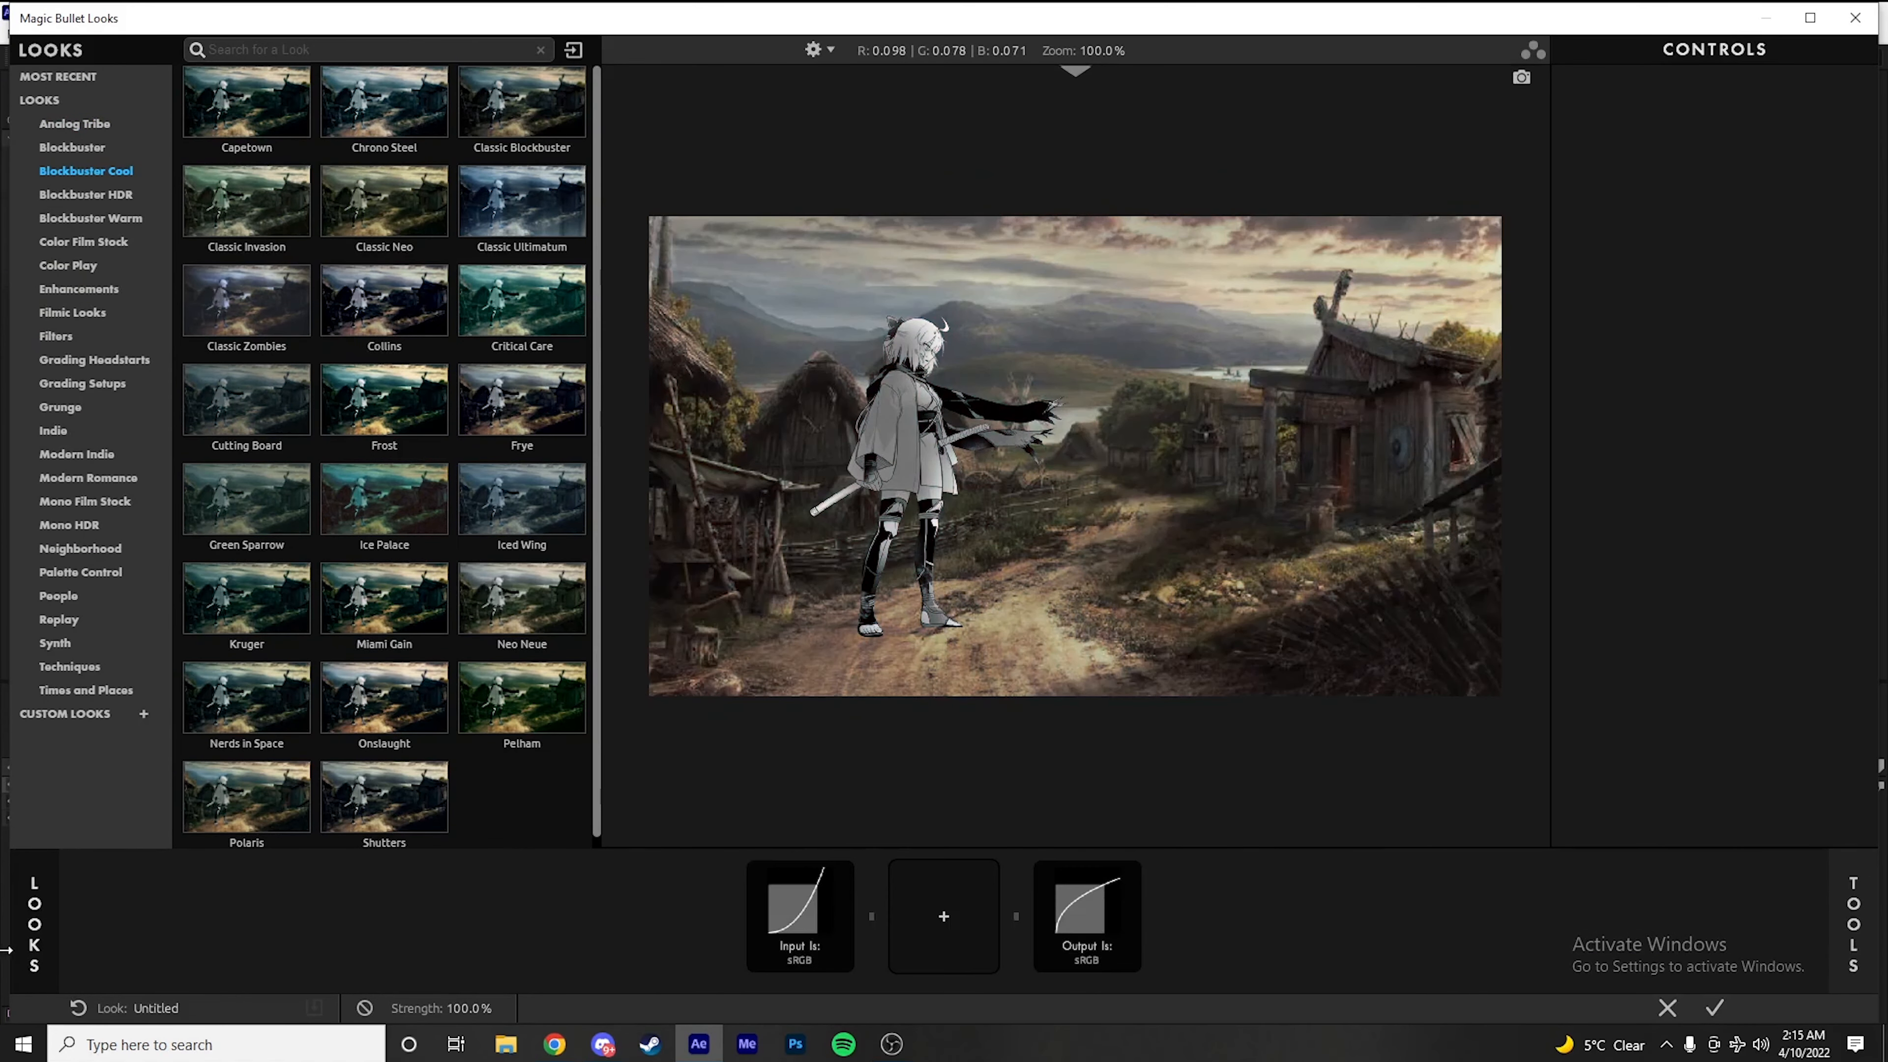
click(39, 922)
click(1873, 944)
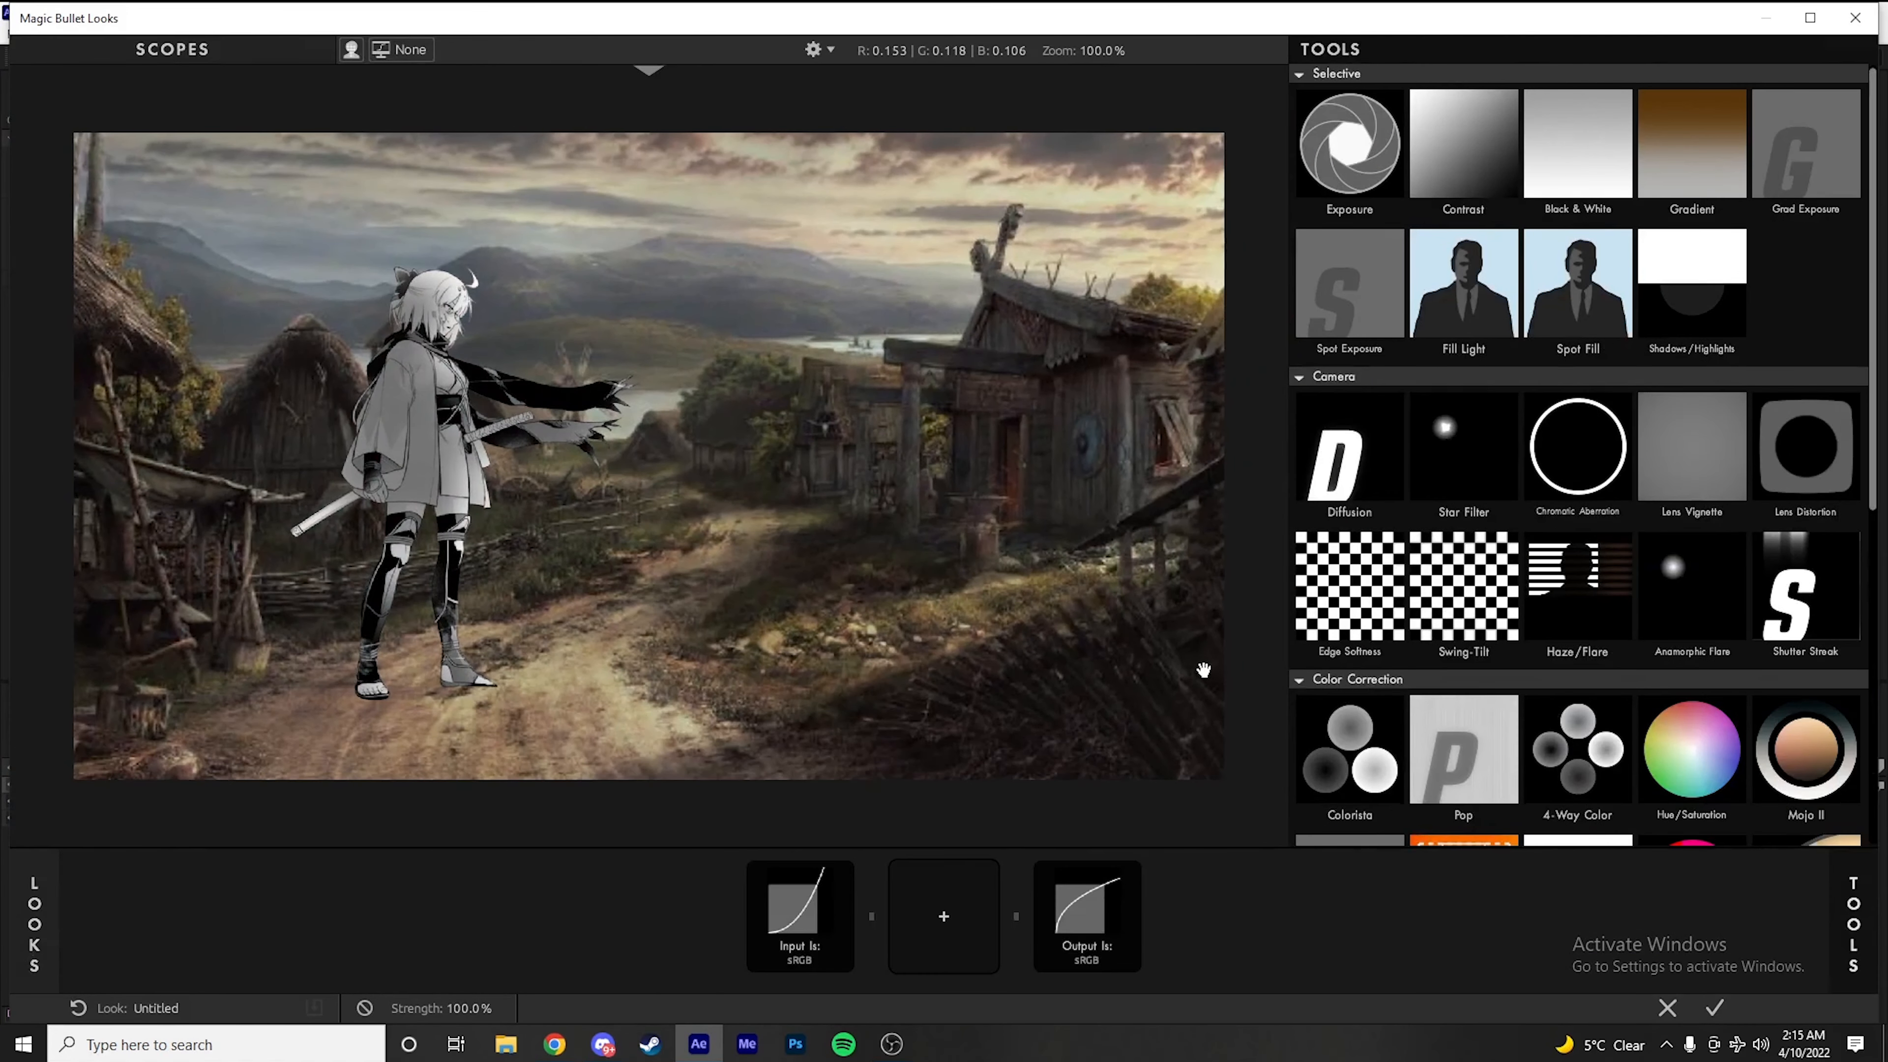
Add the Shadows/Highlights tool to the look chain and set Shadows to -1.00 and Highlights to +0.06
drag(1434, 458, 1106, 558)
scroll(1464, 595, down, 1)
click(1724, 288)
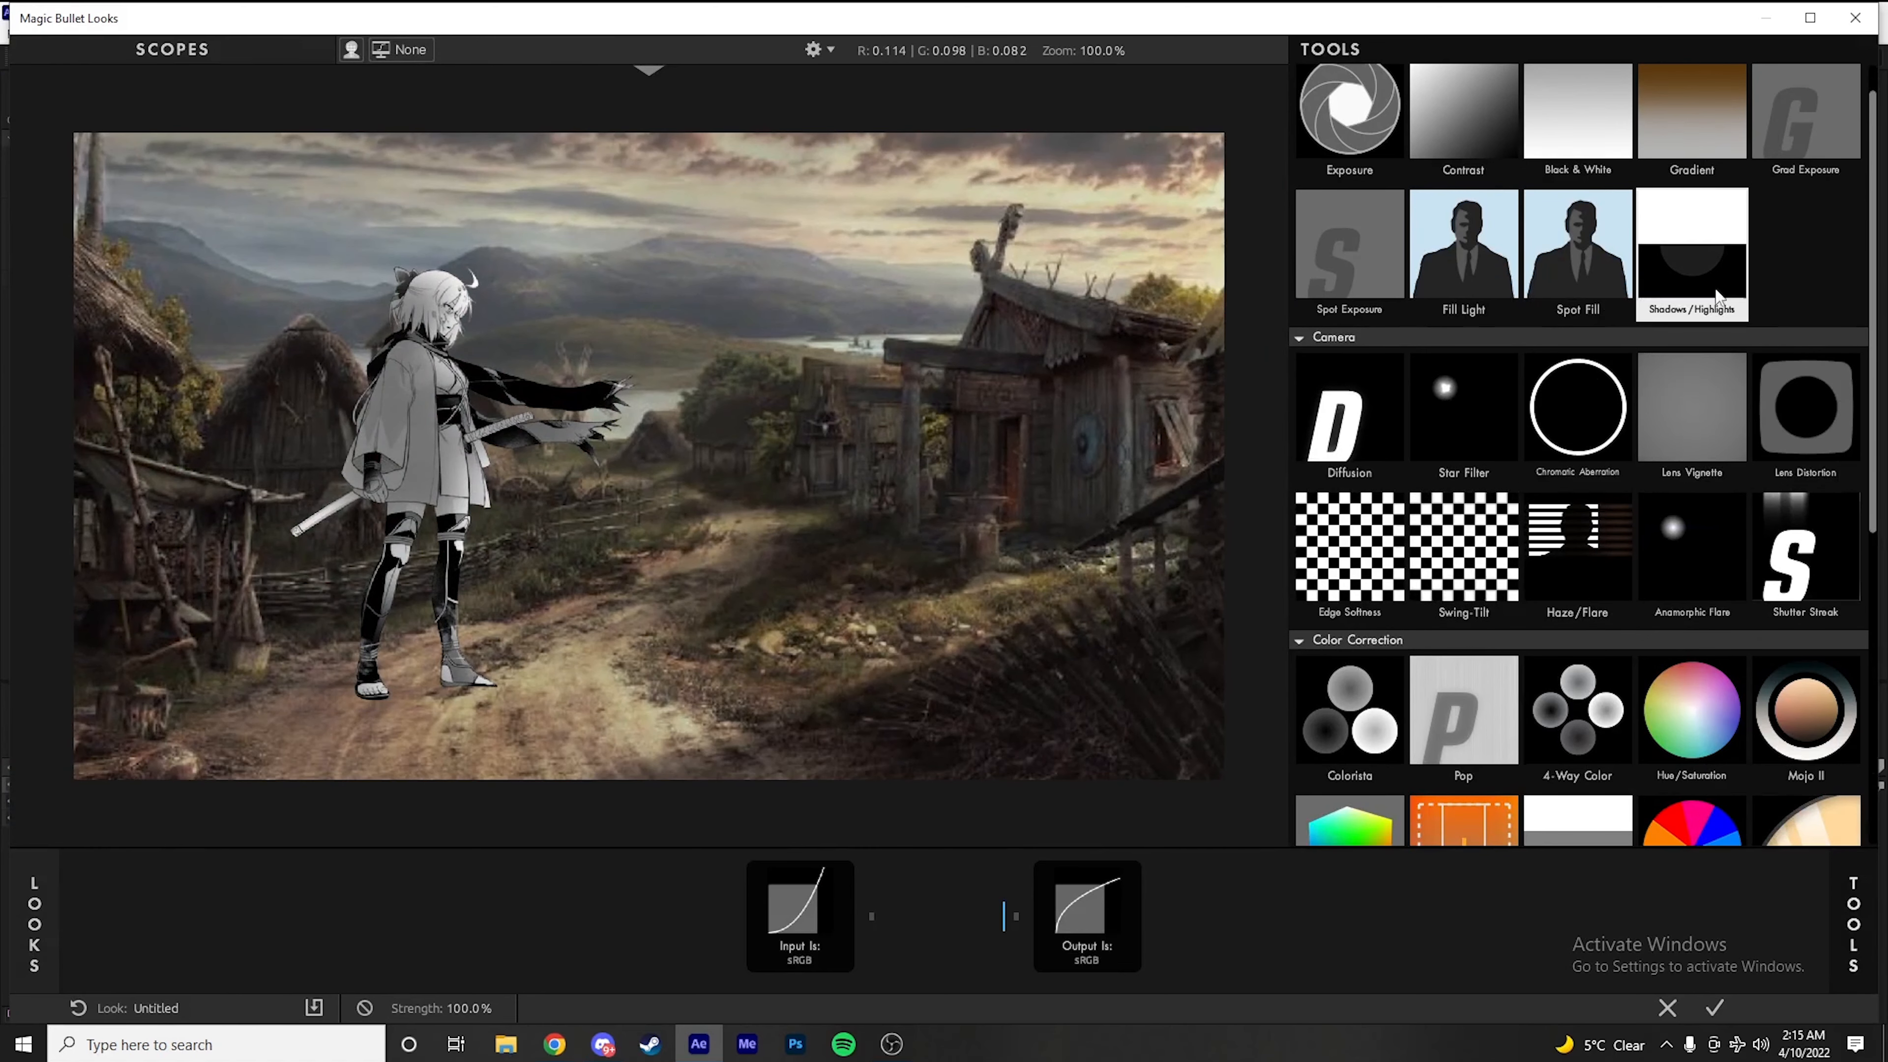
double_click(1723, 289)
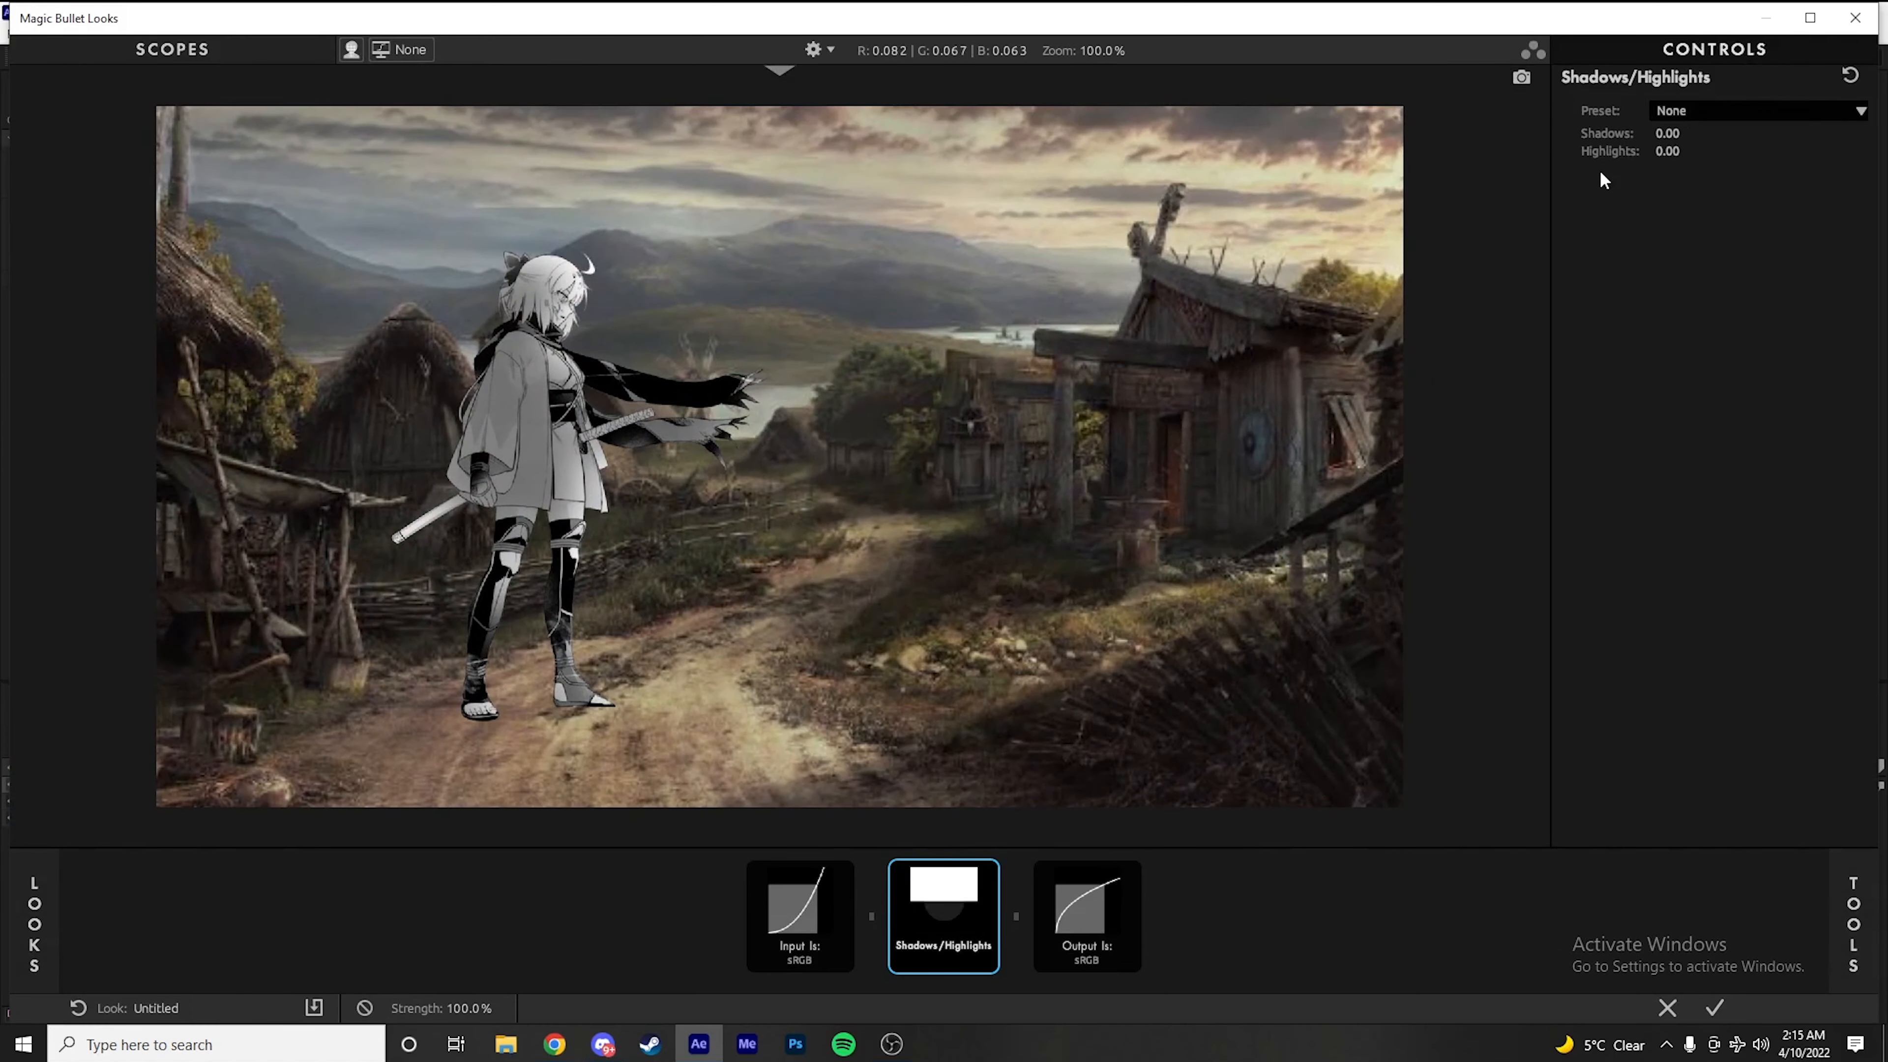
drag(1671, 152, 1680, 152)
drag(1664, 132, 1656, 131)
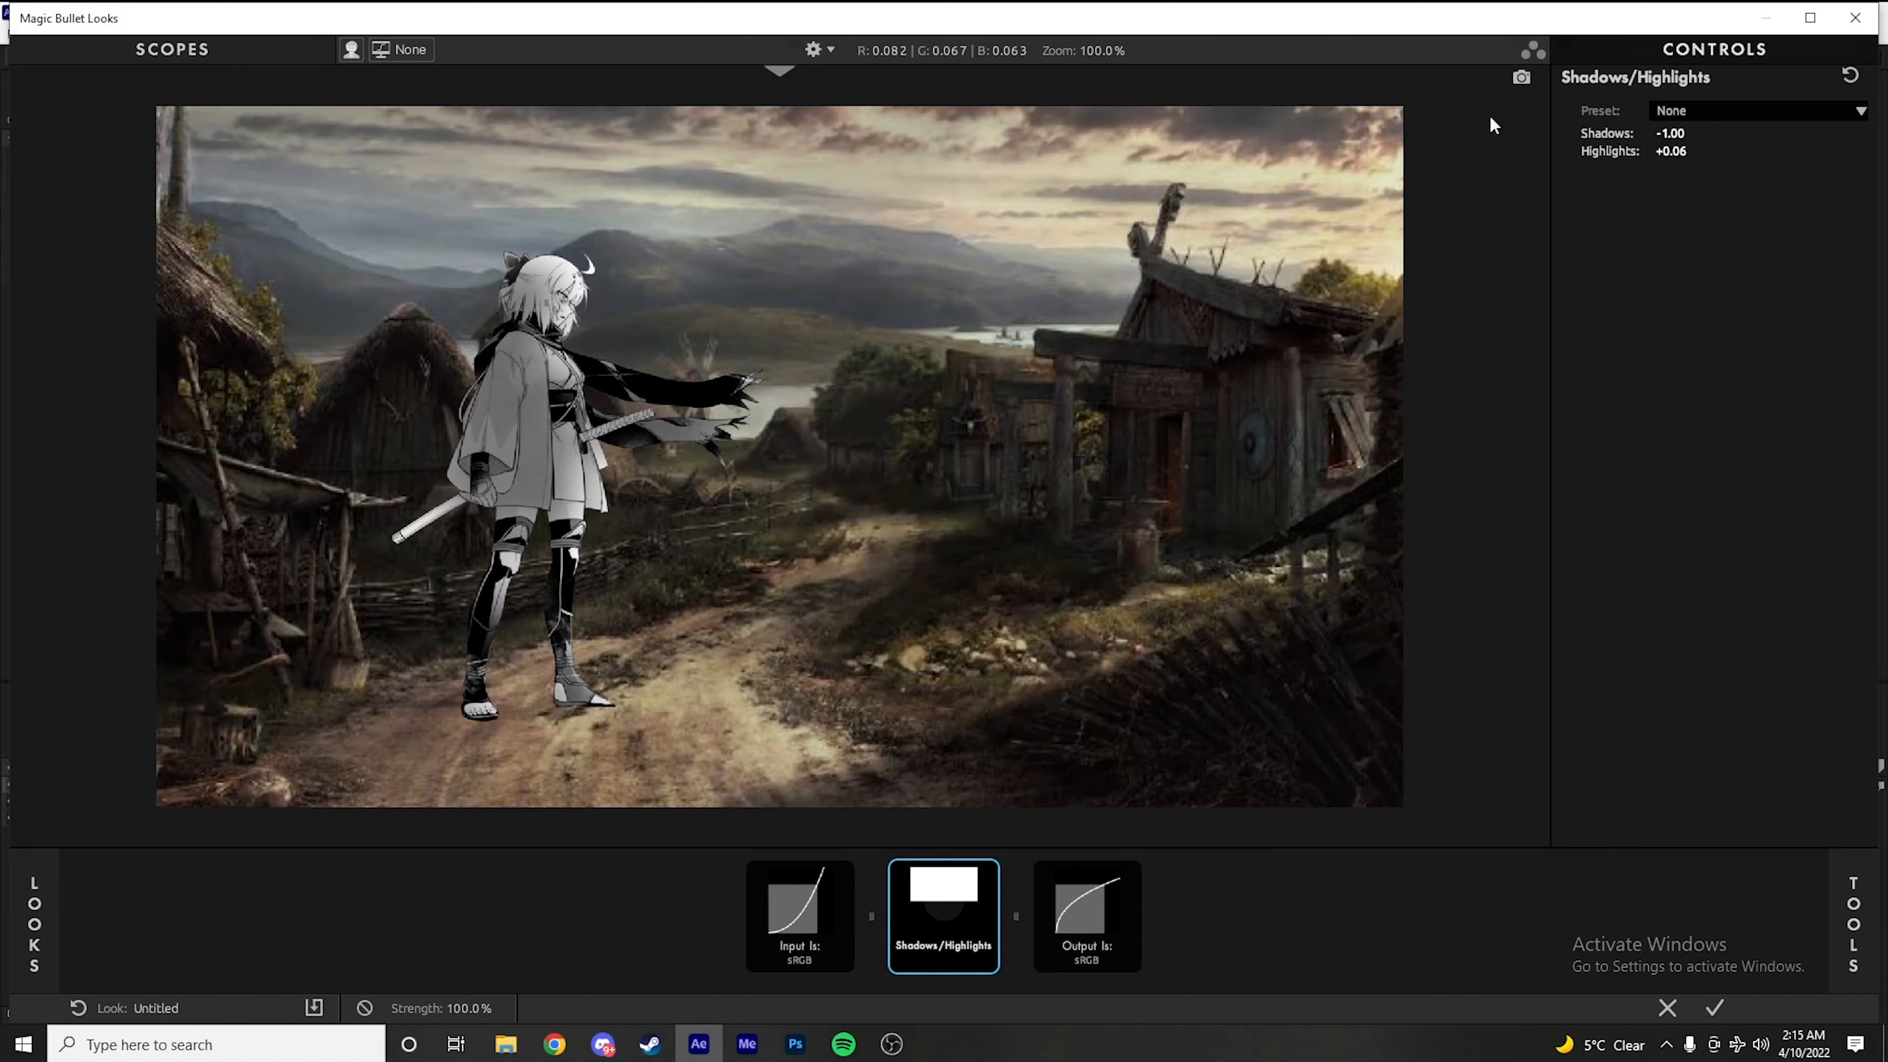
Add Mojo II after Shadows/Highlights and set Mojo to 9.50%, Tint to +26.40%, Punch to +14.50% and Bleach to +7.10%
scroll(1497, 621, down, 3)
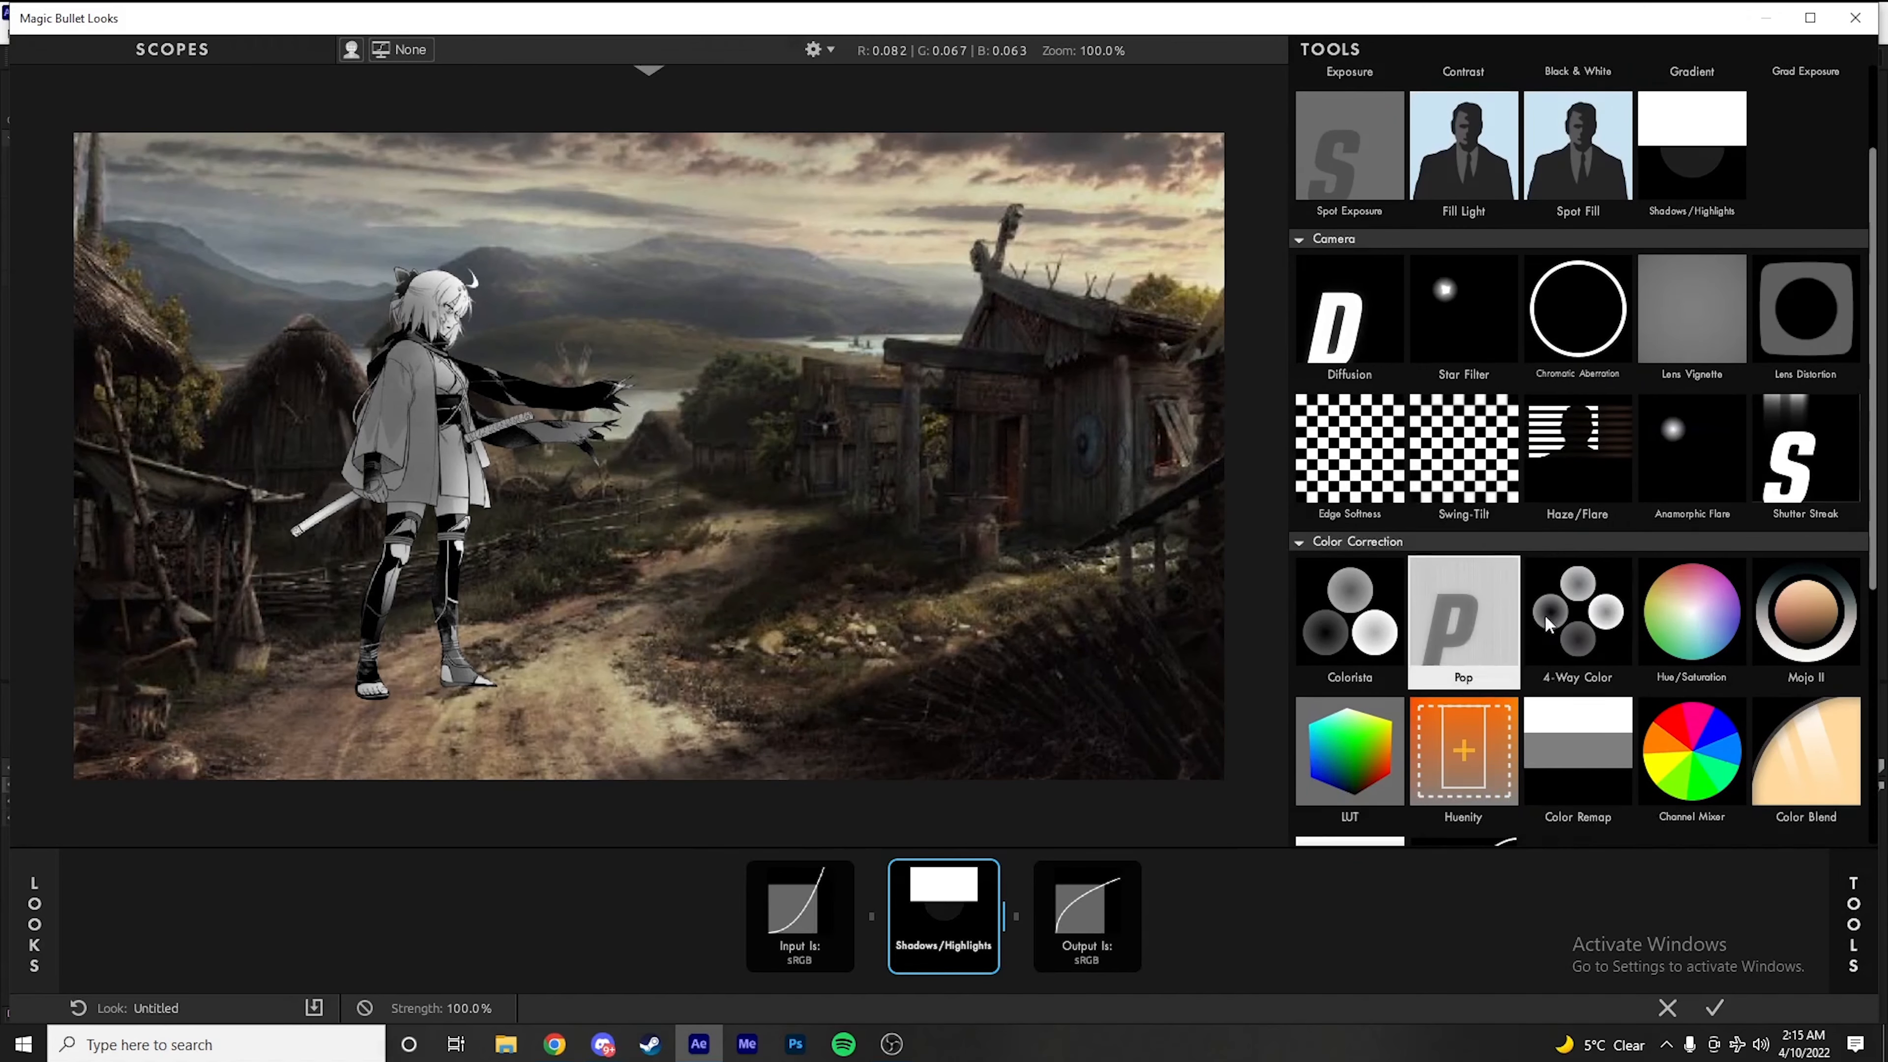
double_click(1807, 580)
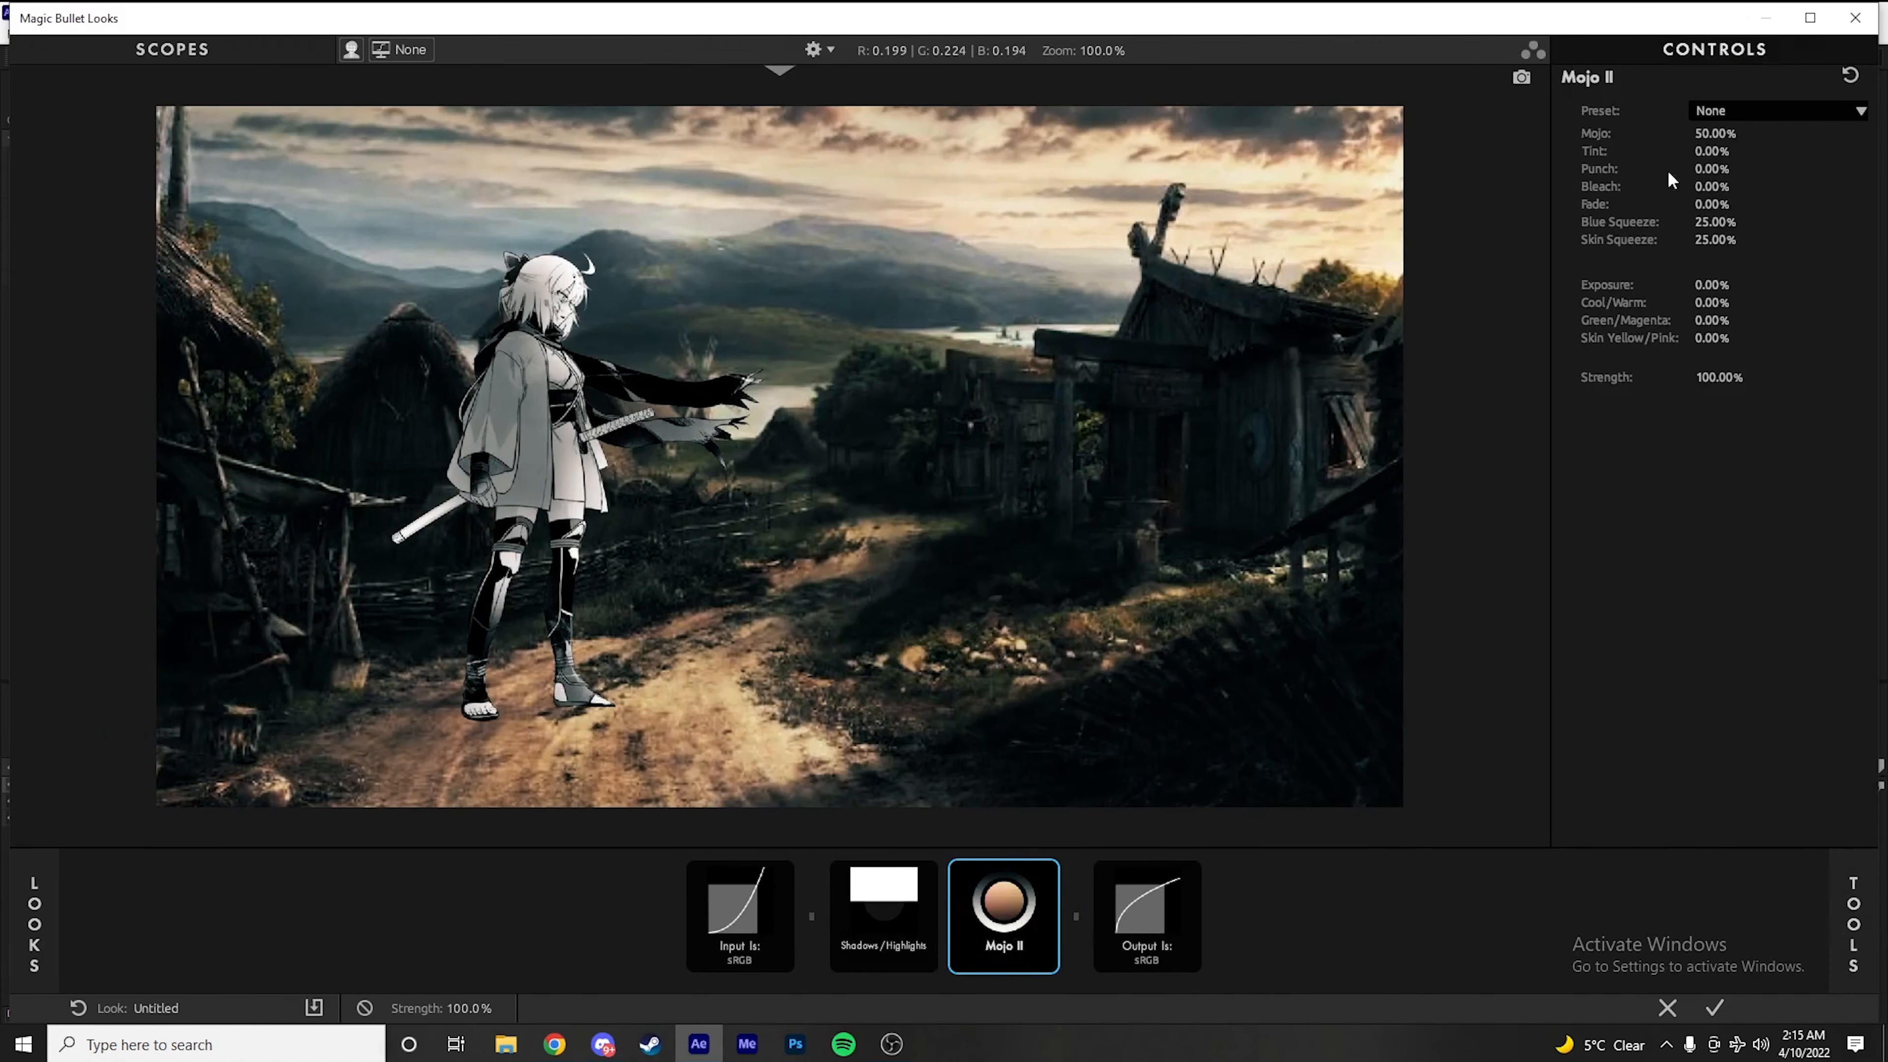
drag(1715, 134, 1674, 133)
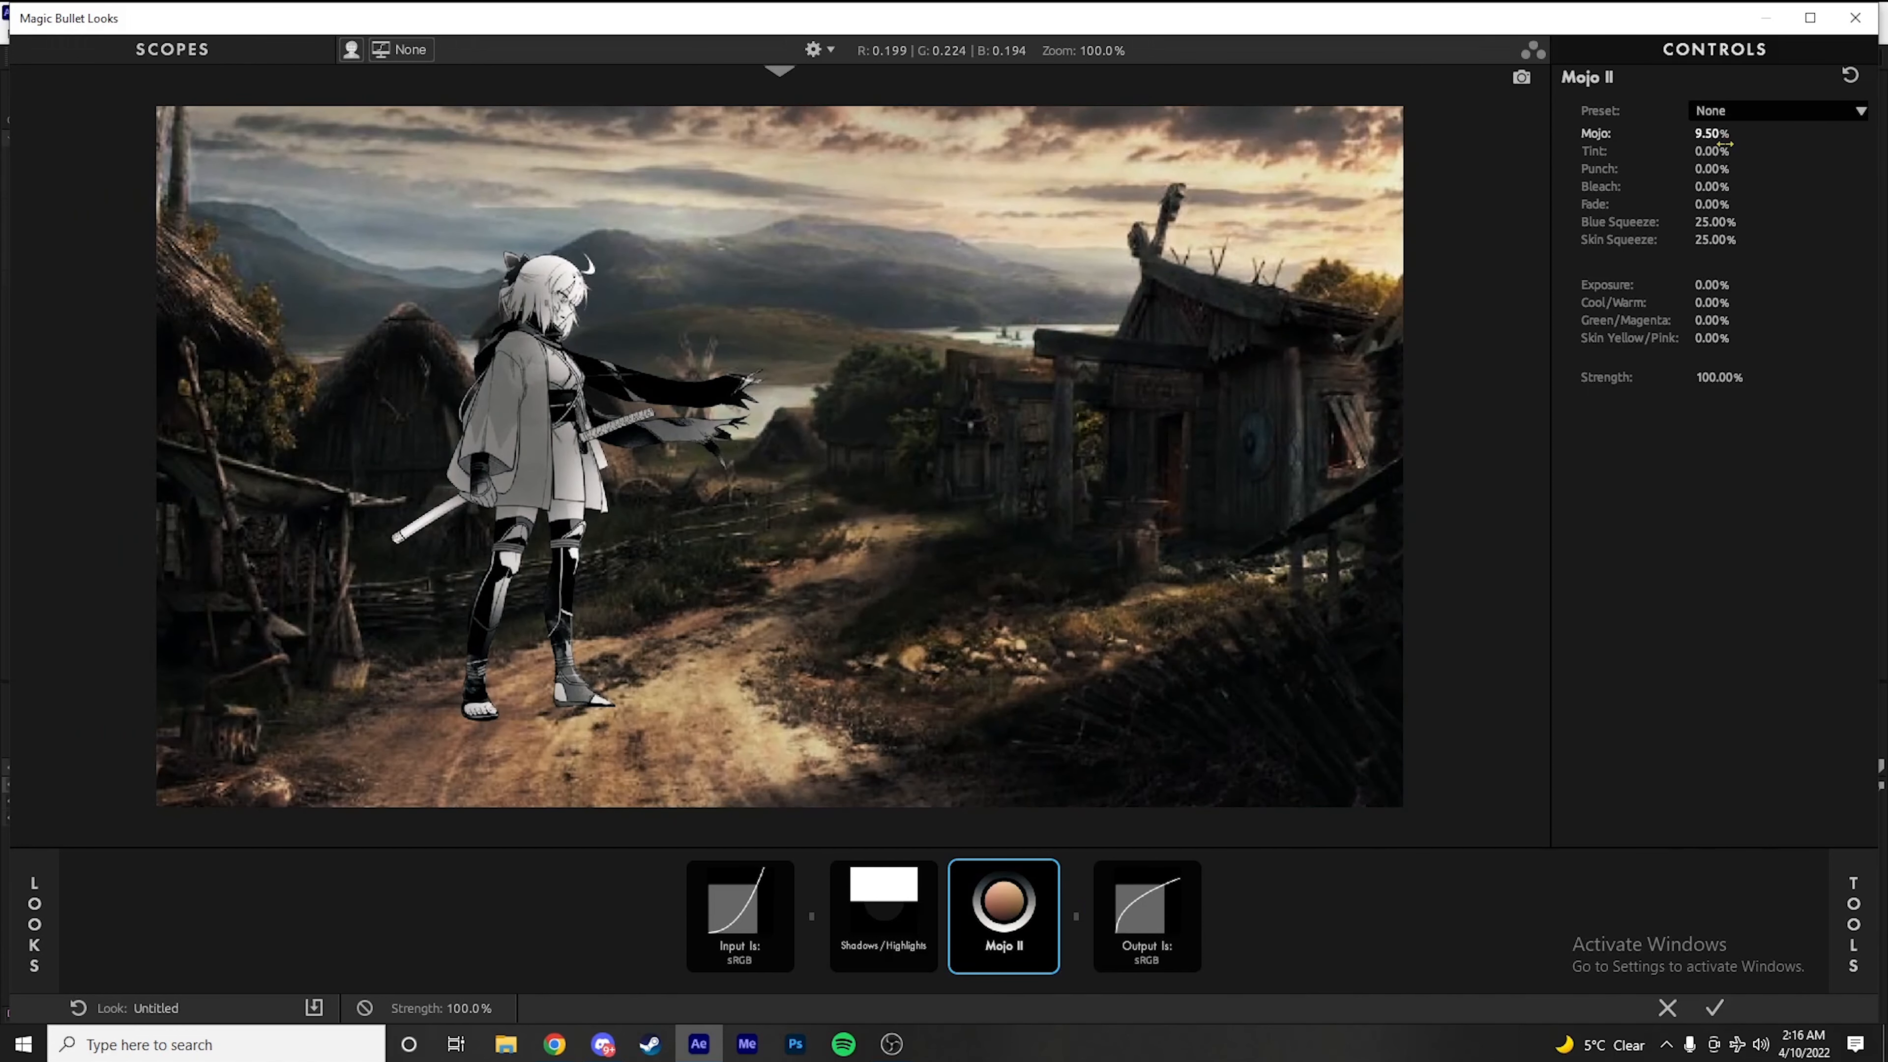
drag(1713, 152, 1732, 188)
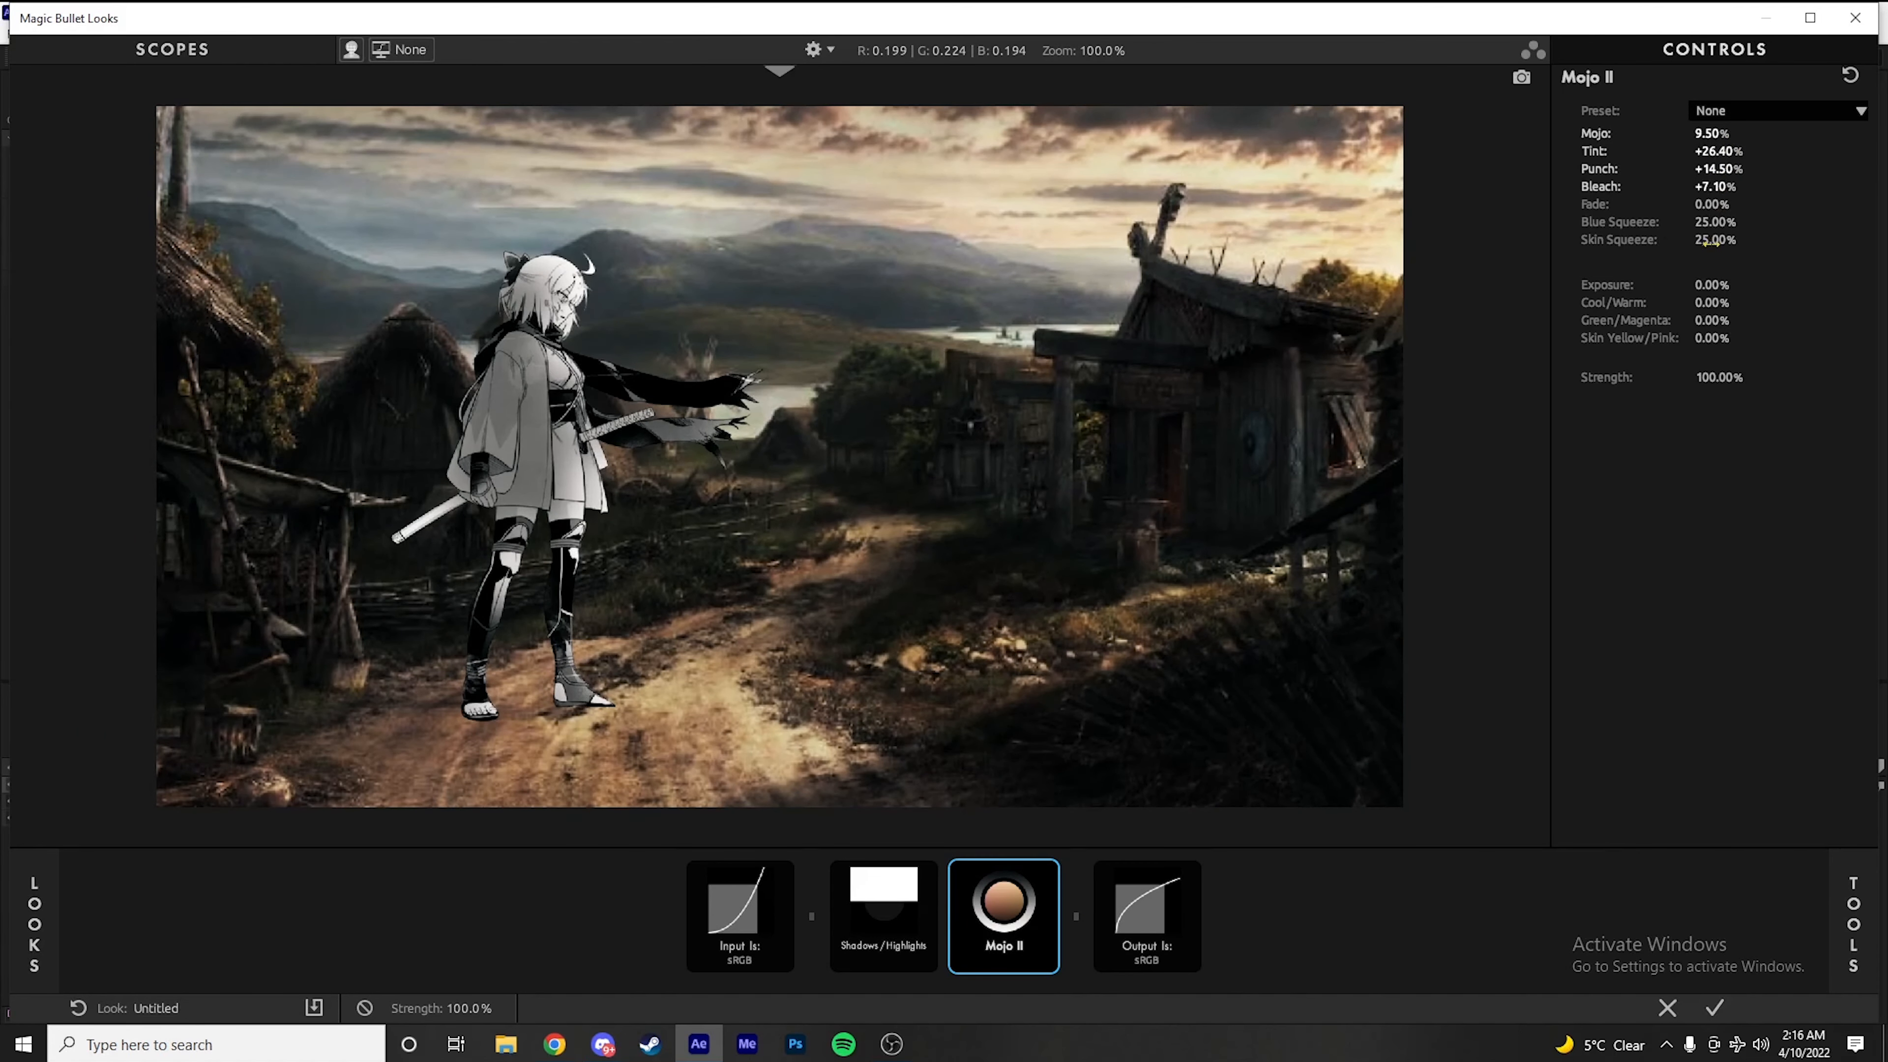
Set Mojo II's Blue Squeeze to 32.70%, Skin Squeeze to 34.50% and Skin Yellow/Pink to +13.00%
drag(1713, 241, 1723, 223)
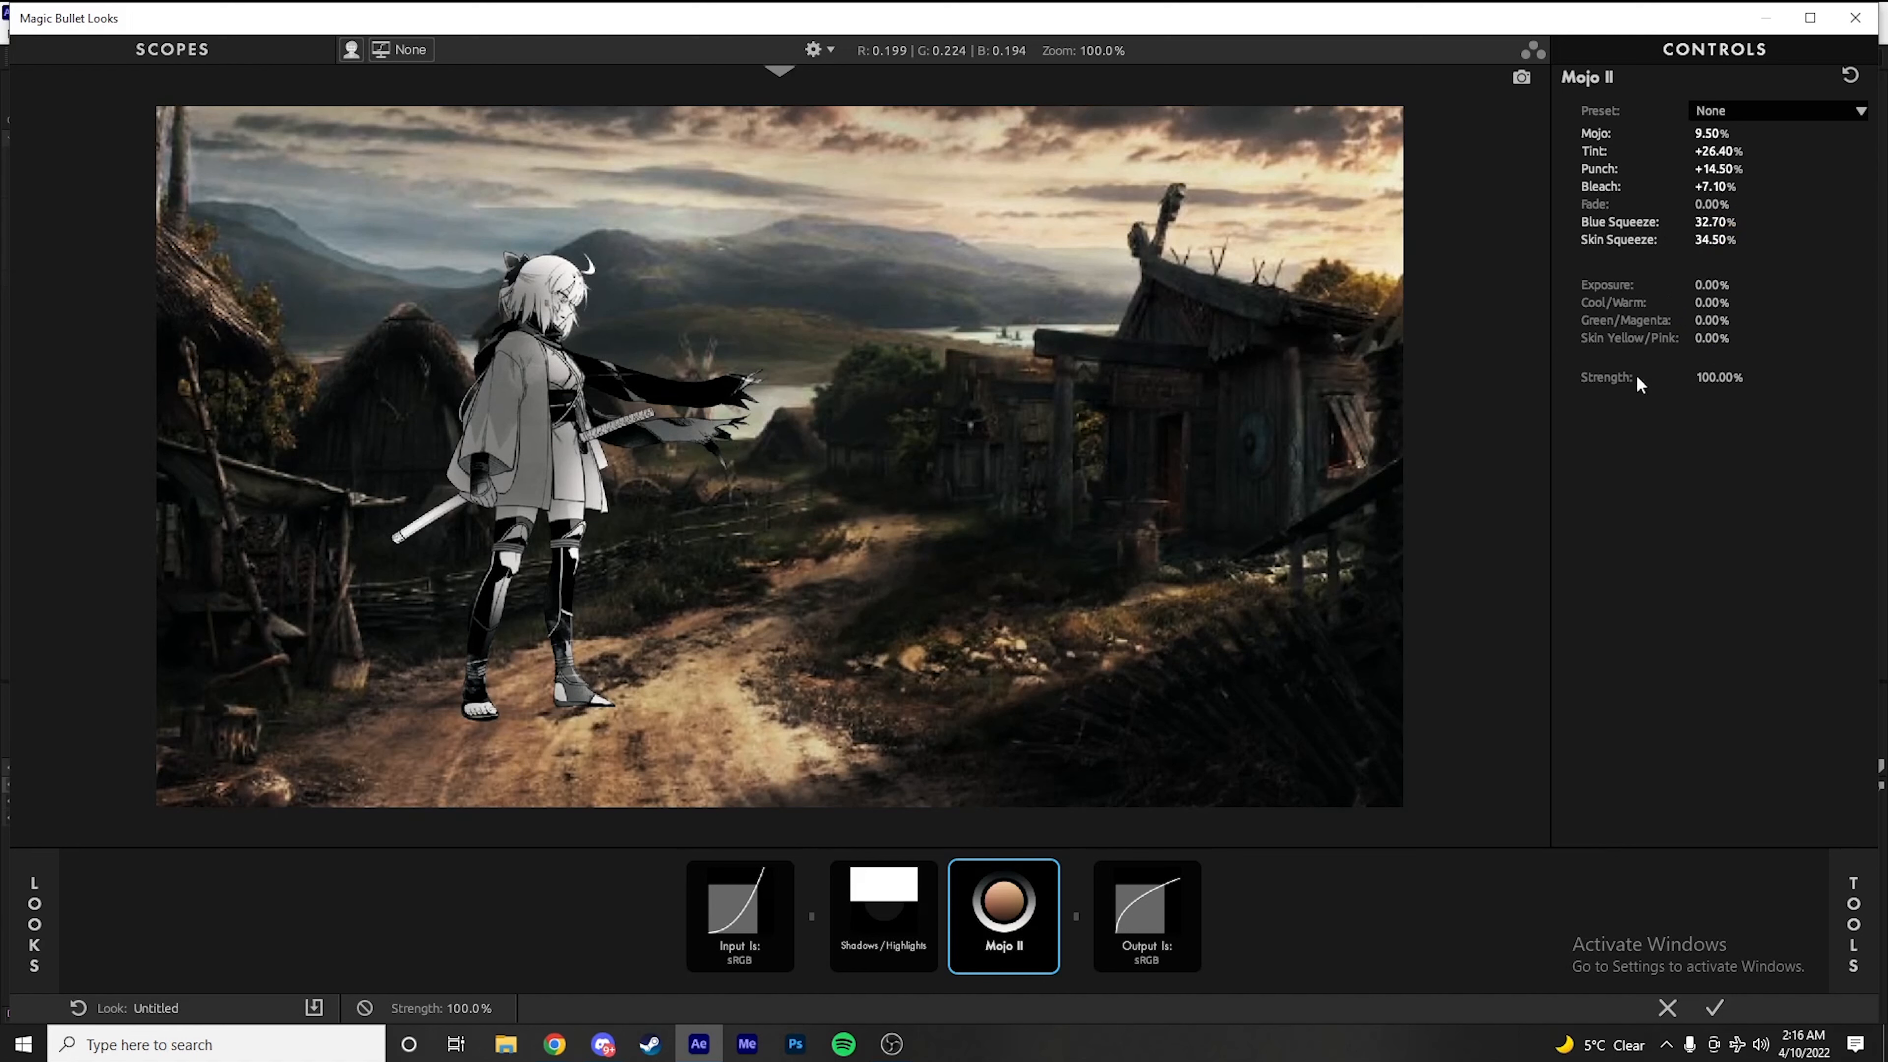
drag(1721, 341, 1843, 340)
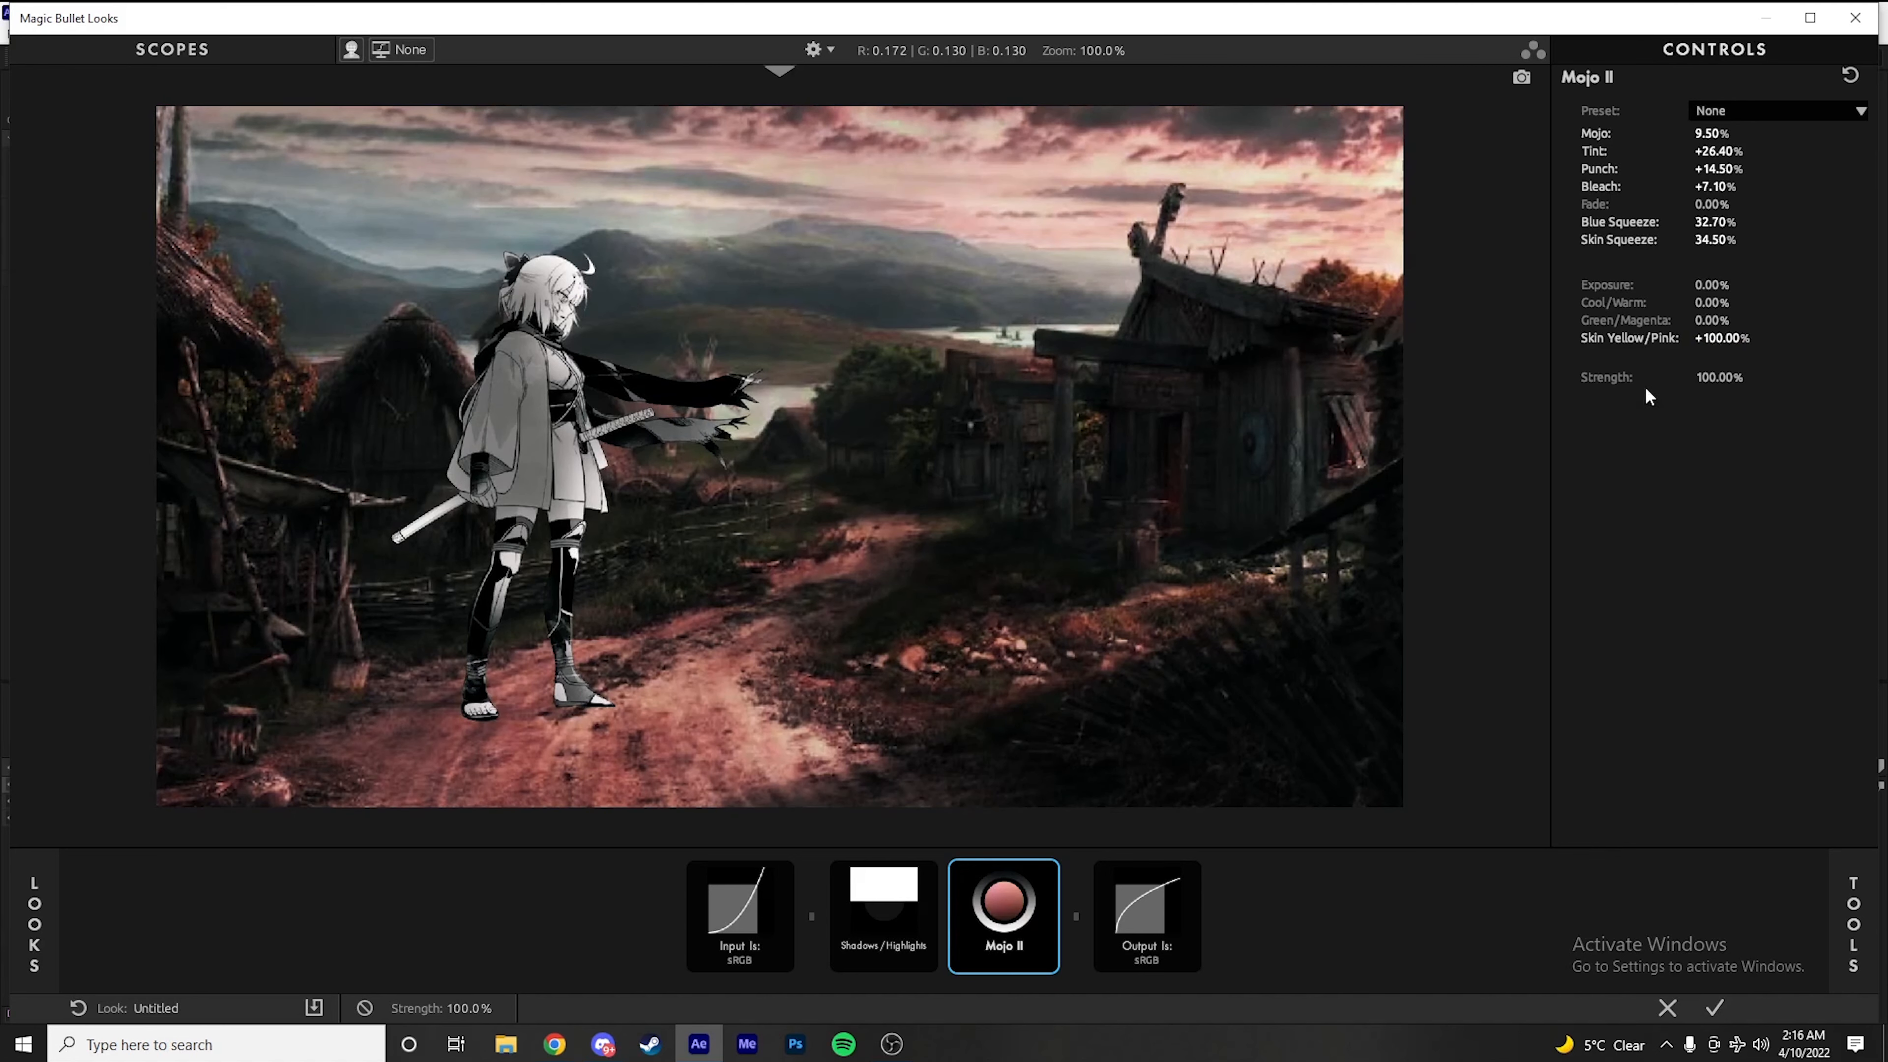
drag(1732, 340, 1627, 341)
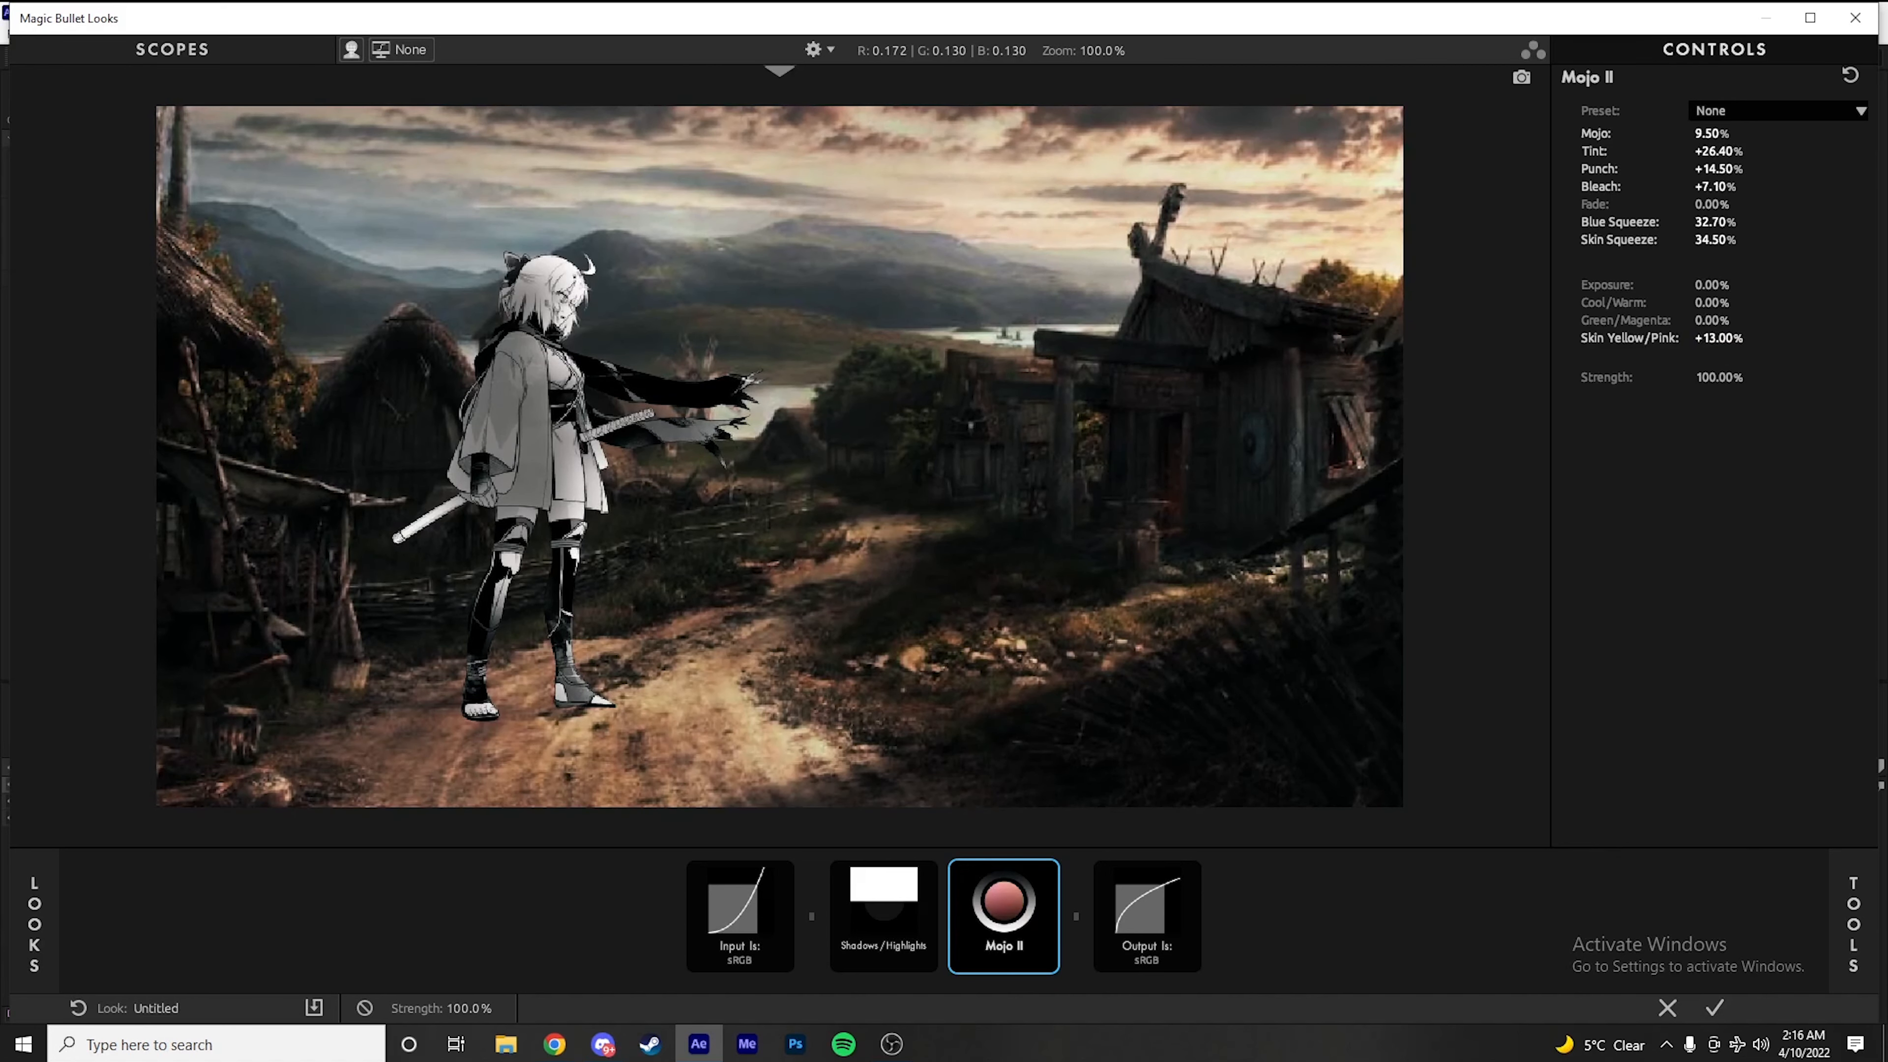
Add the LUT tool to the look chain directly after Mojo II
click(1872, 866)
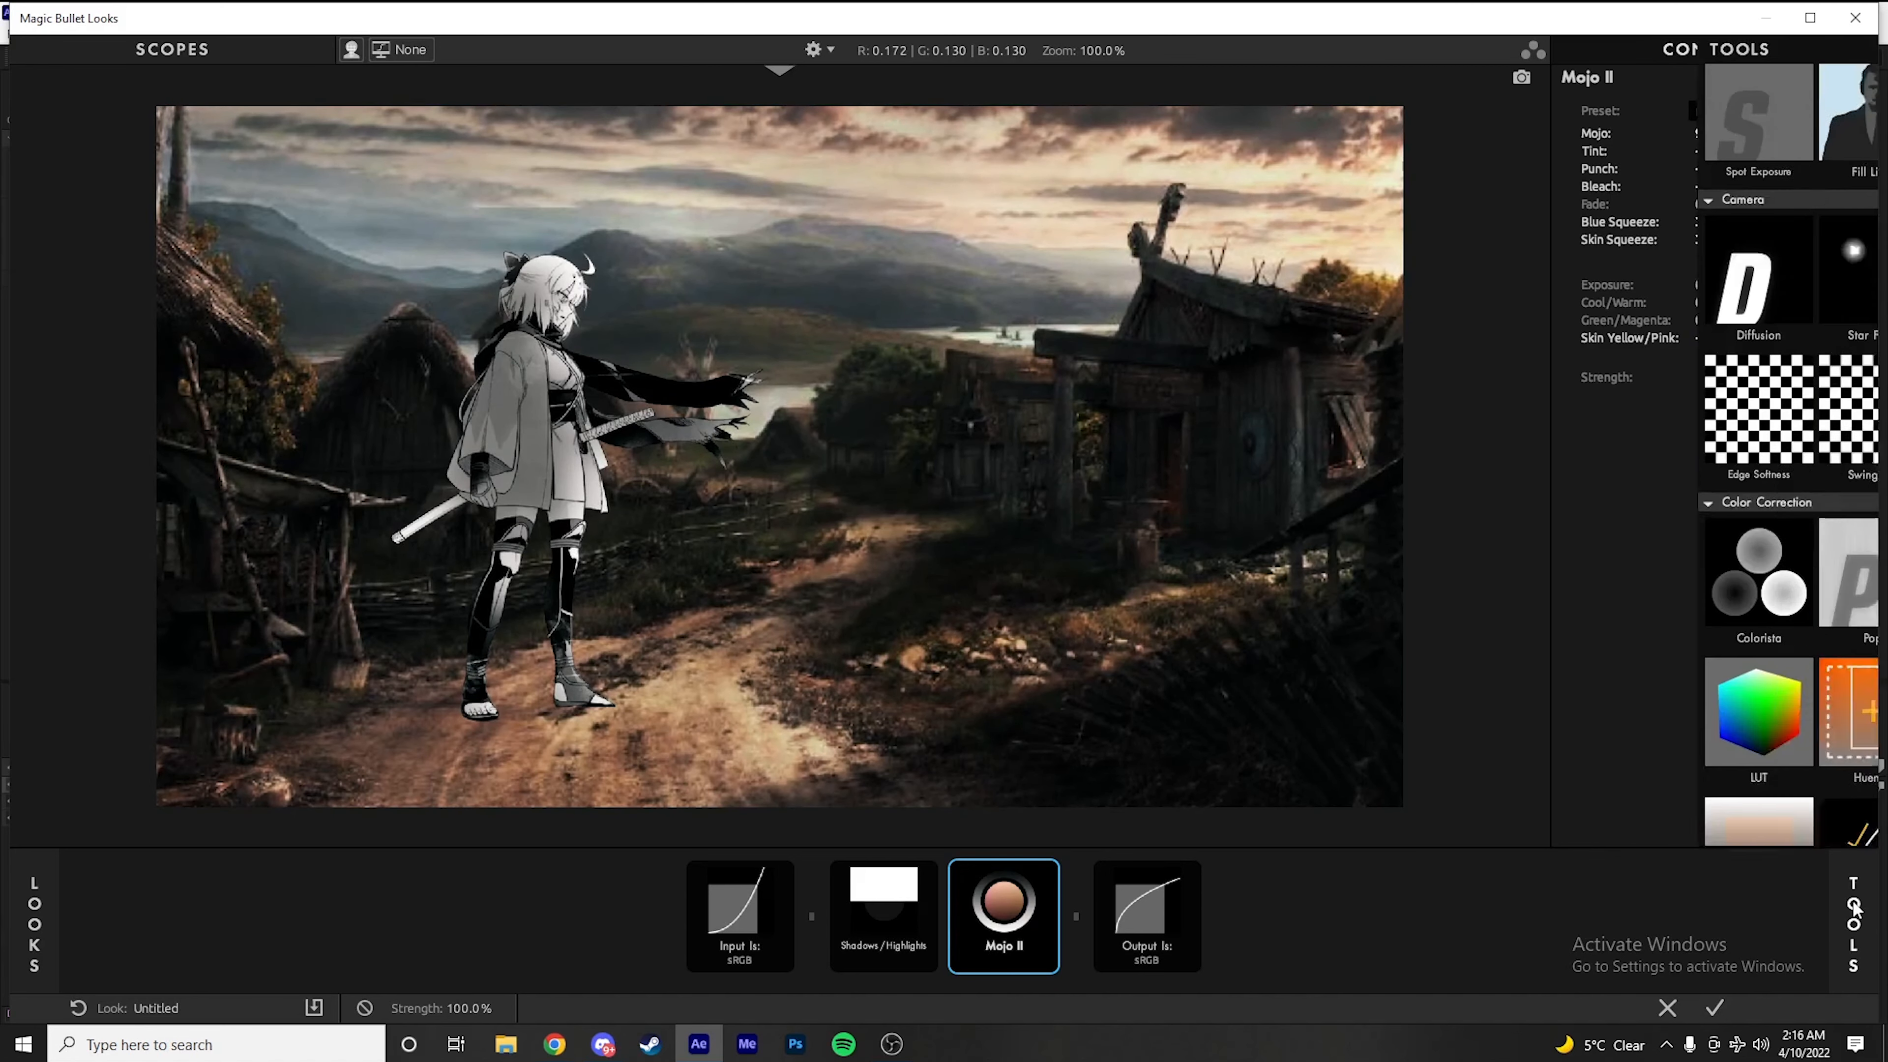
scroll(1408, 585, down, 3)
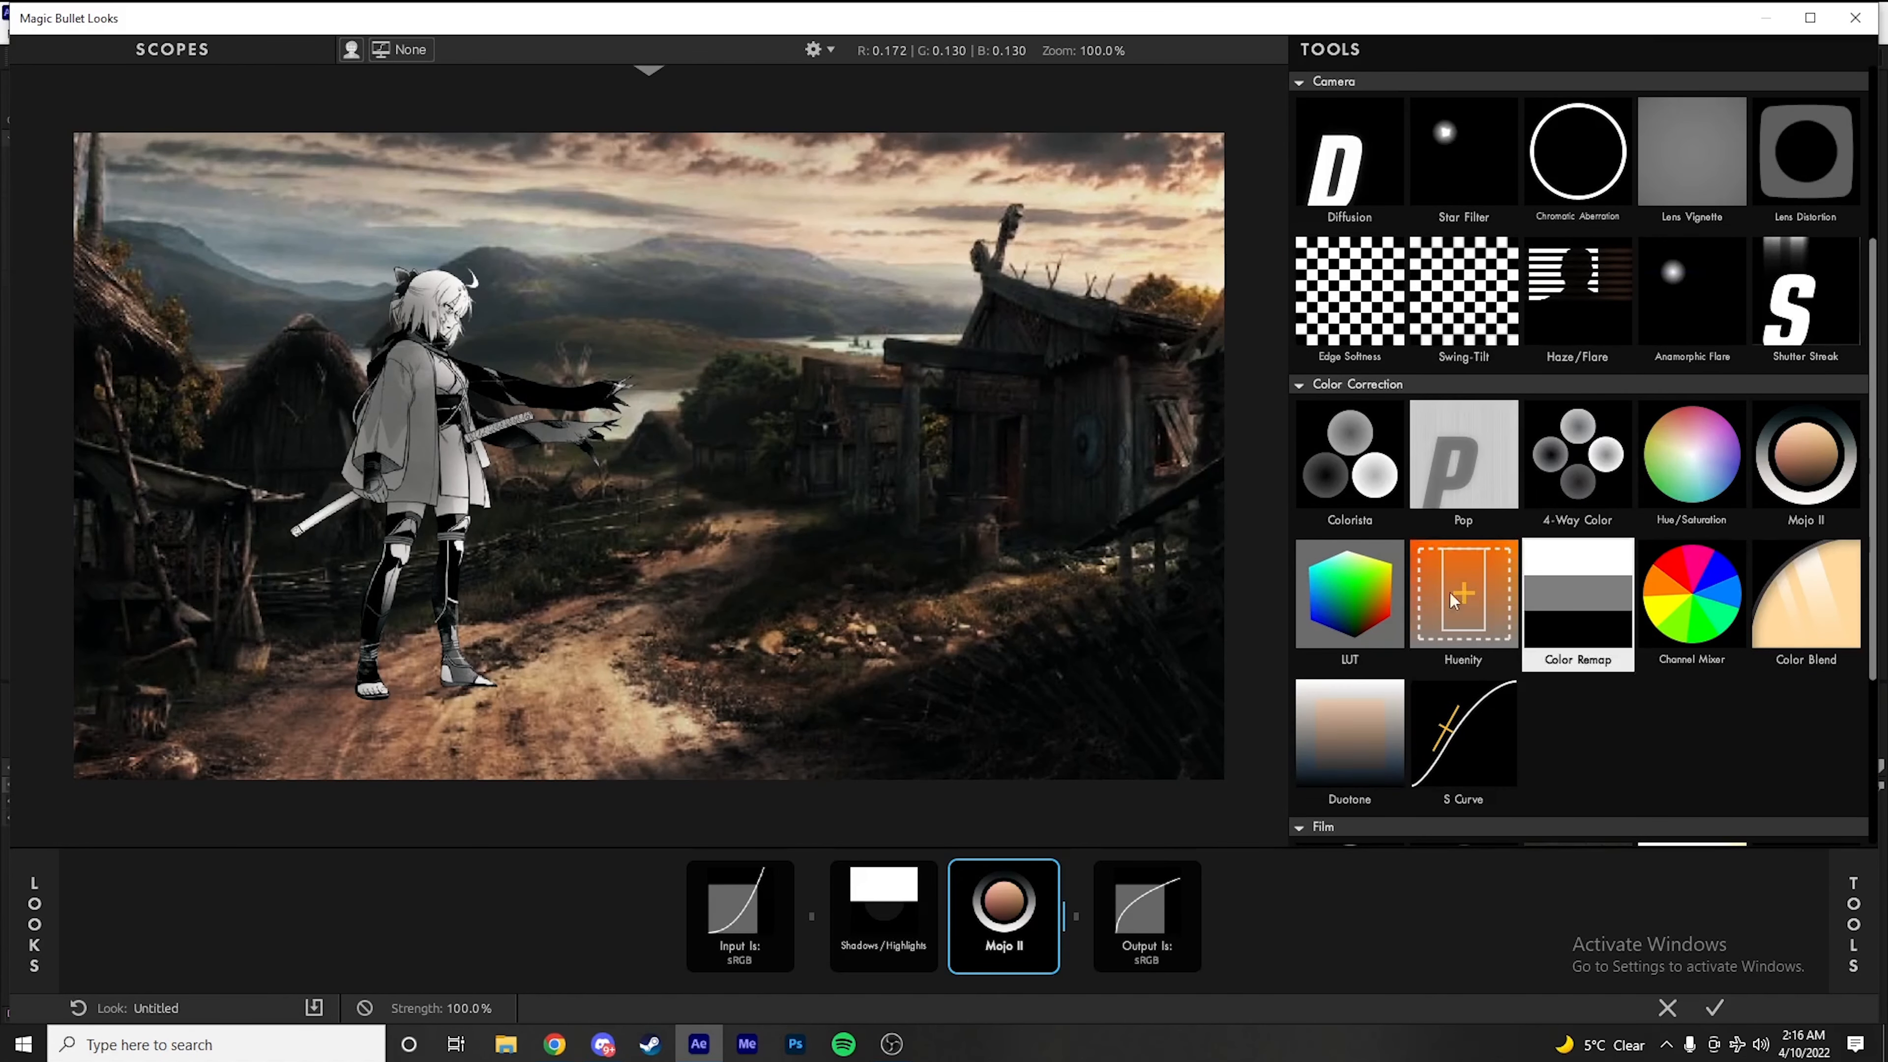
click(1347, 615)
drag(1346, 609, 1065, 933)
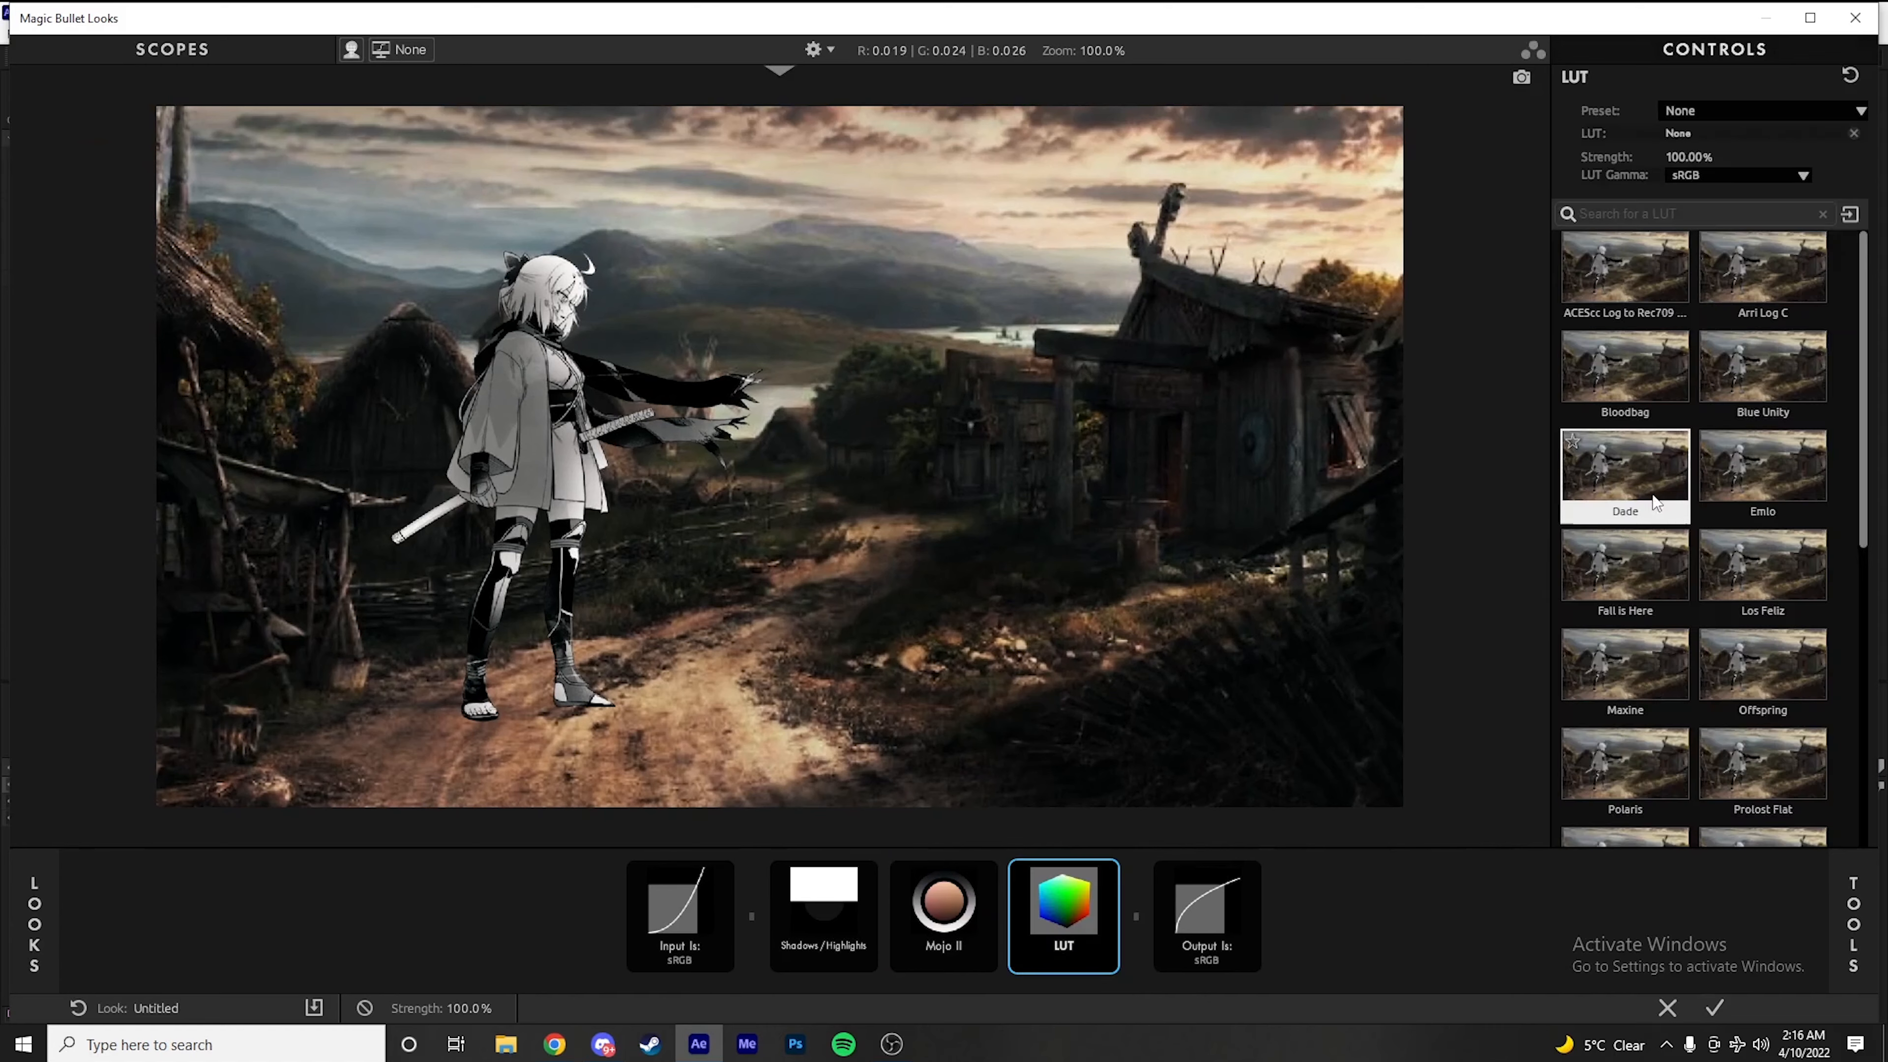
Try several LUTs on the scene, including Polaris, Fall is Here, Maxine, Subtitle and Tranquility
scroll(1667, 538, down, 3)
click(1653, 511)
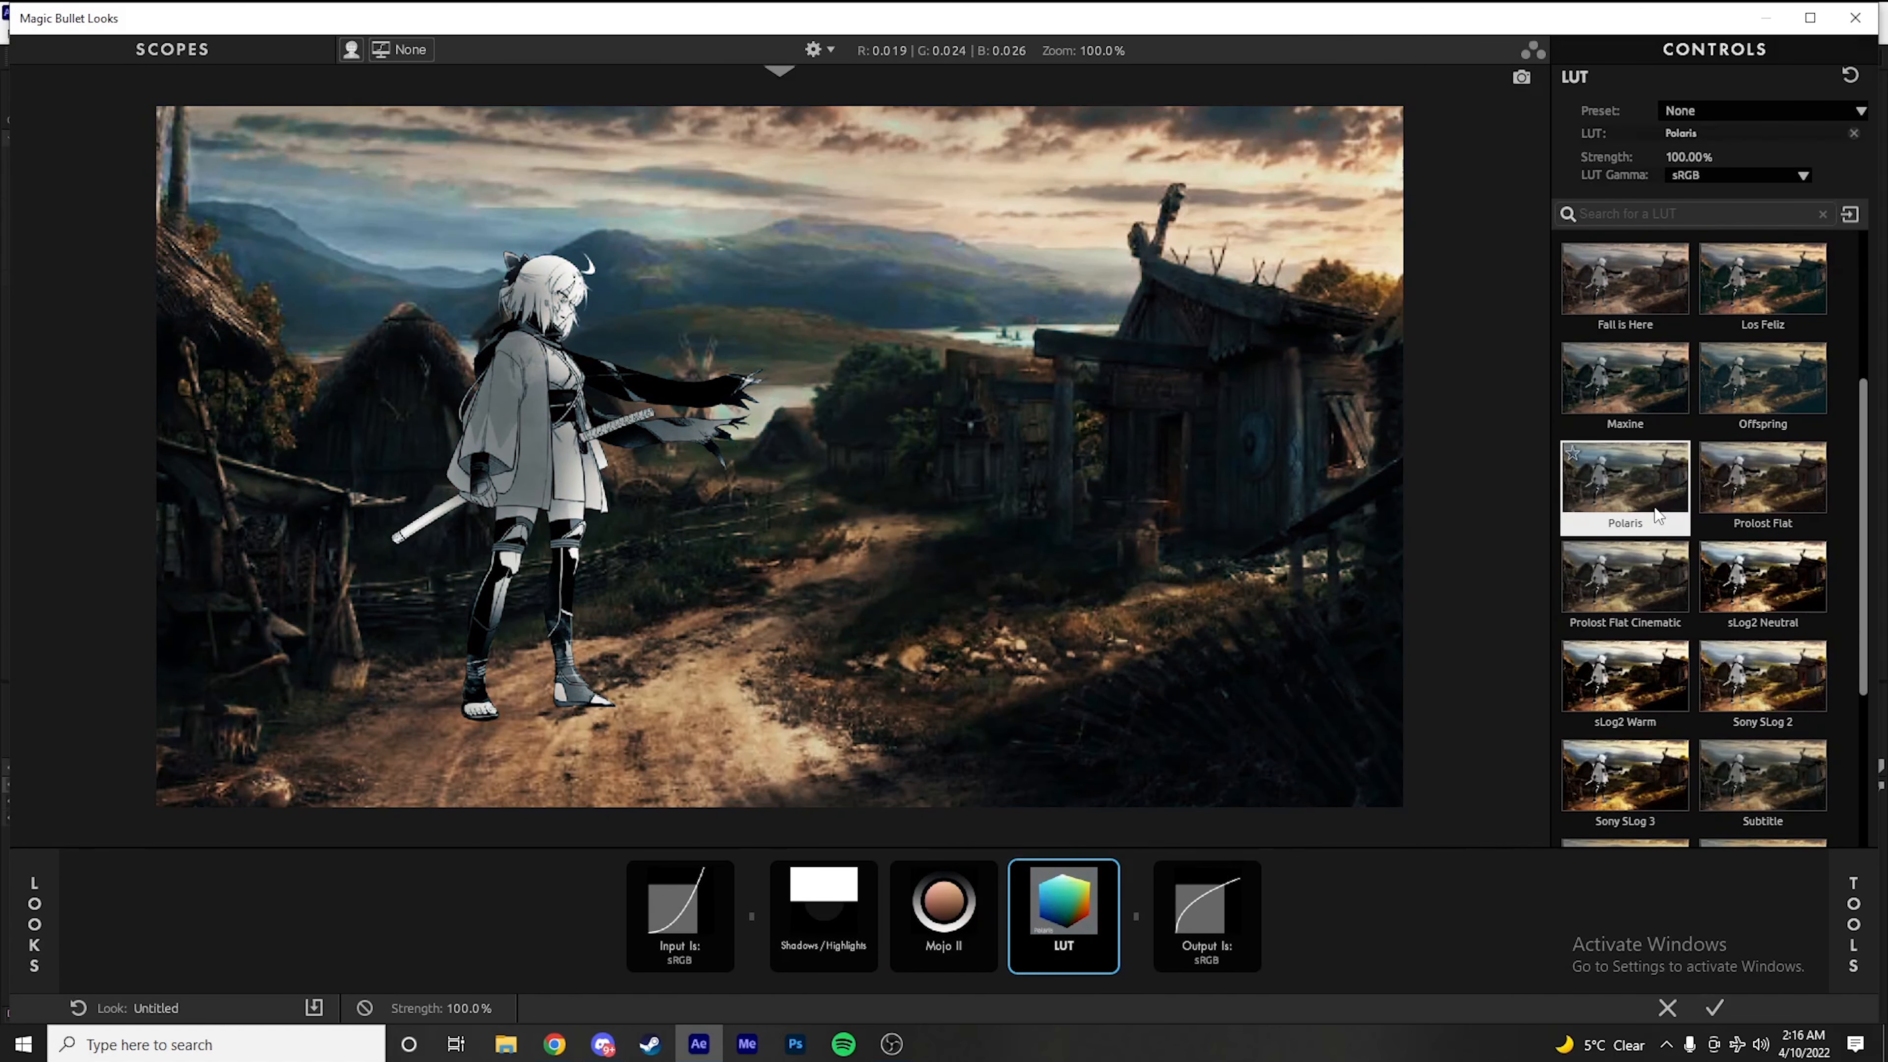
click(1623, 412)
click(1642, 292)
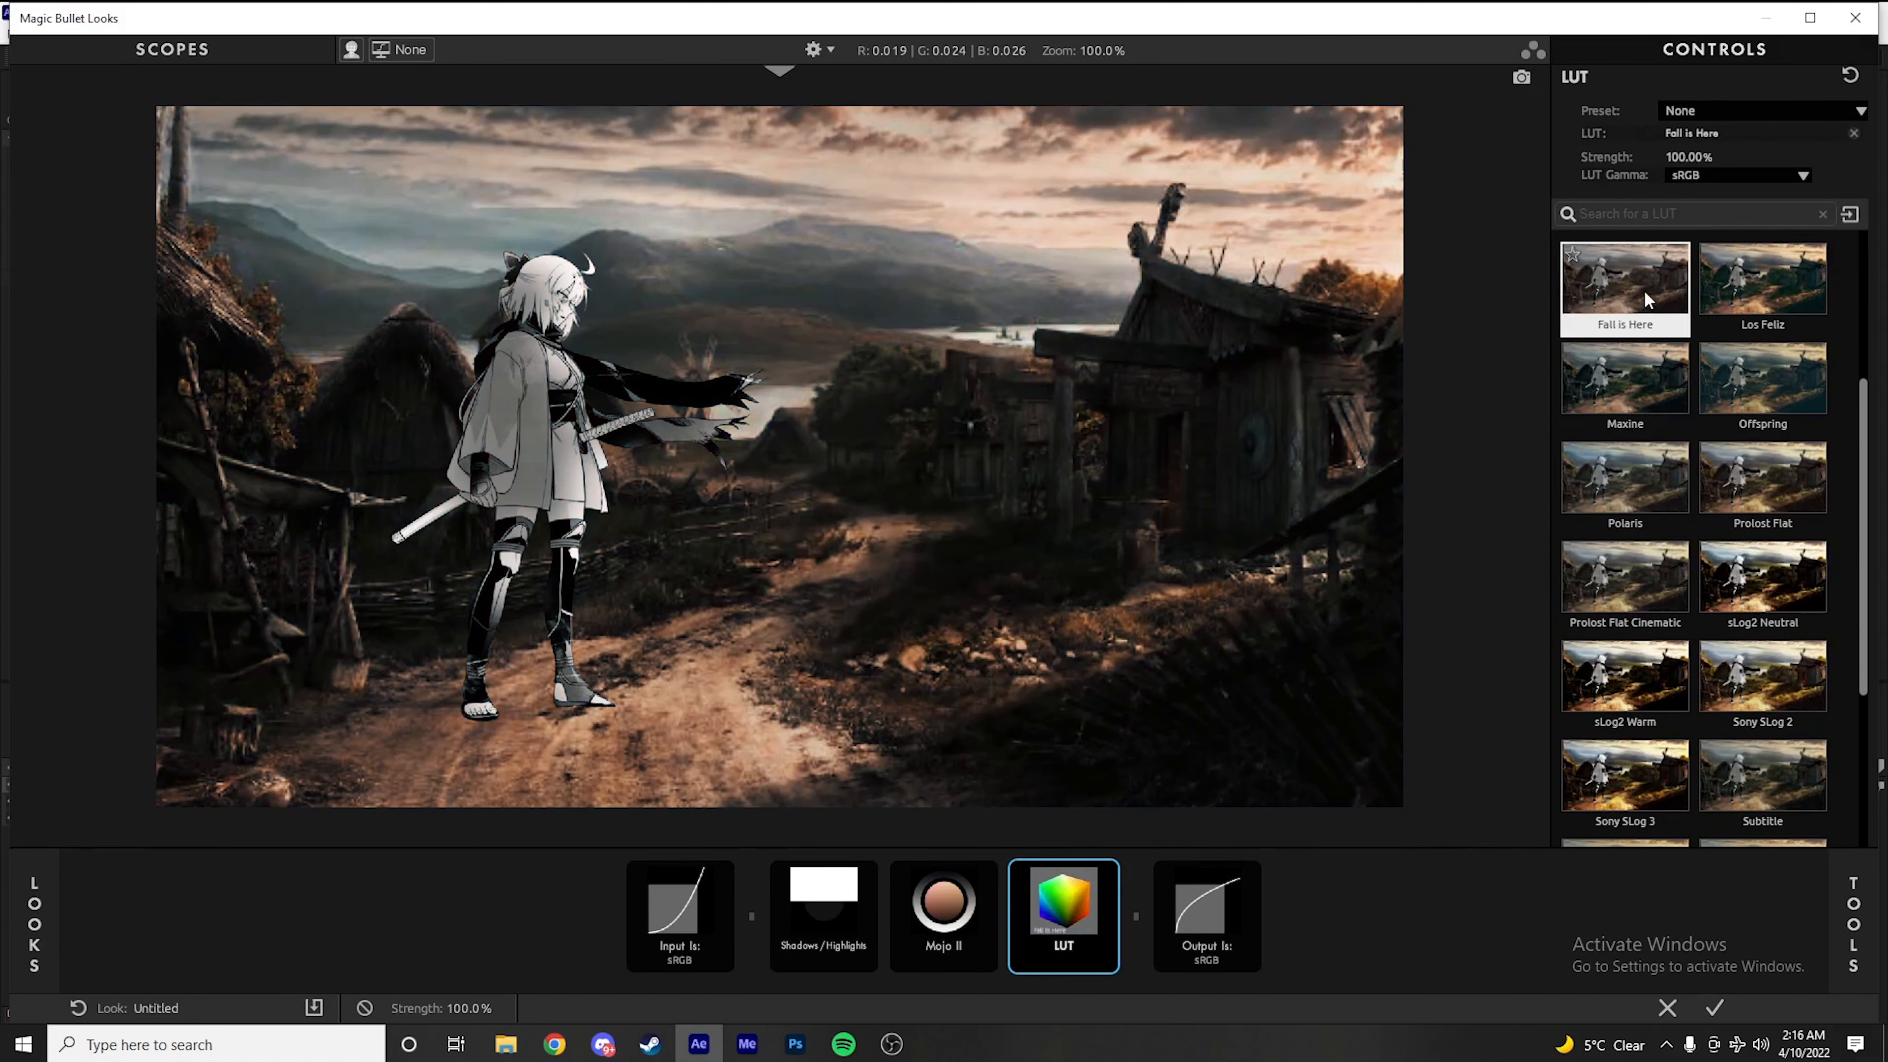
click(1720, 285)
scroll(1666, 559, down, 8)
click(1769, 592)
click(1778, 494)
scroll(1732, 461, up, 2)
scroll(1664, 446, up, 5)
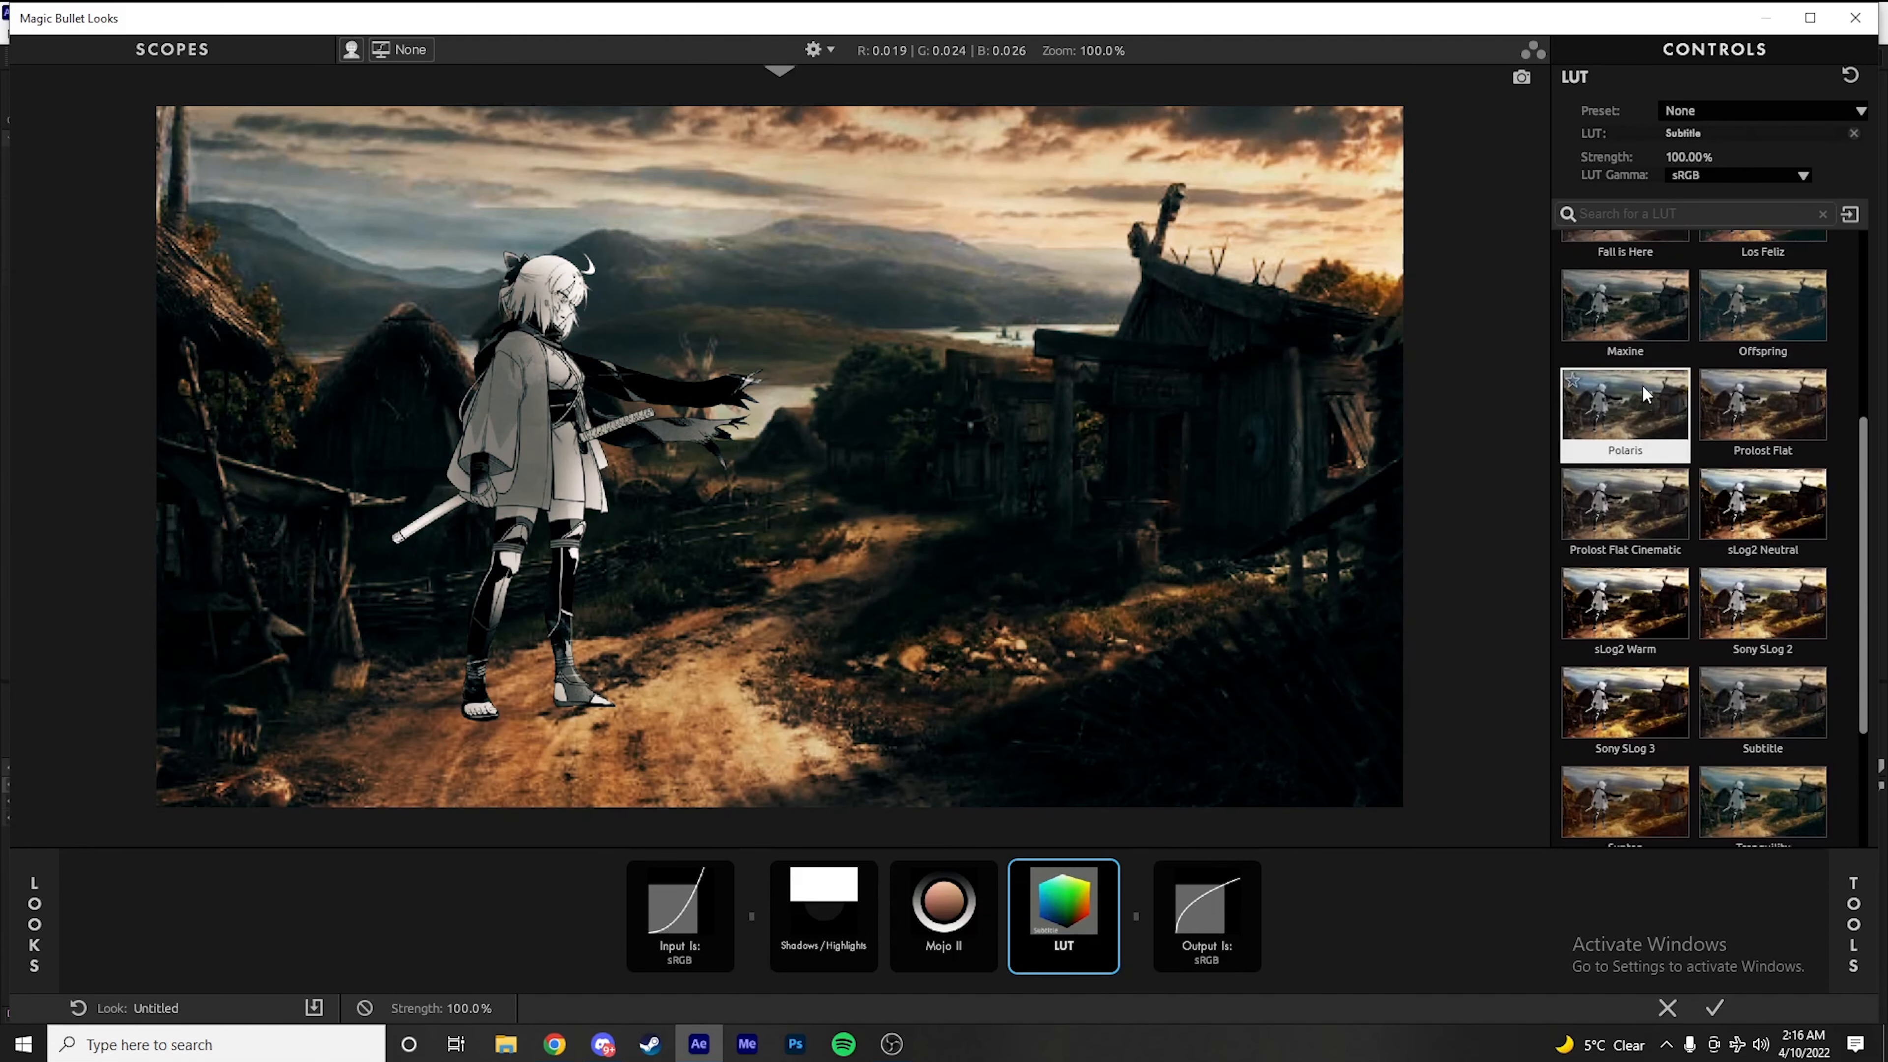
click(1646, 360)
scroll(1672, 422, down, 3)
scroll(1673, 426, up, 3)
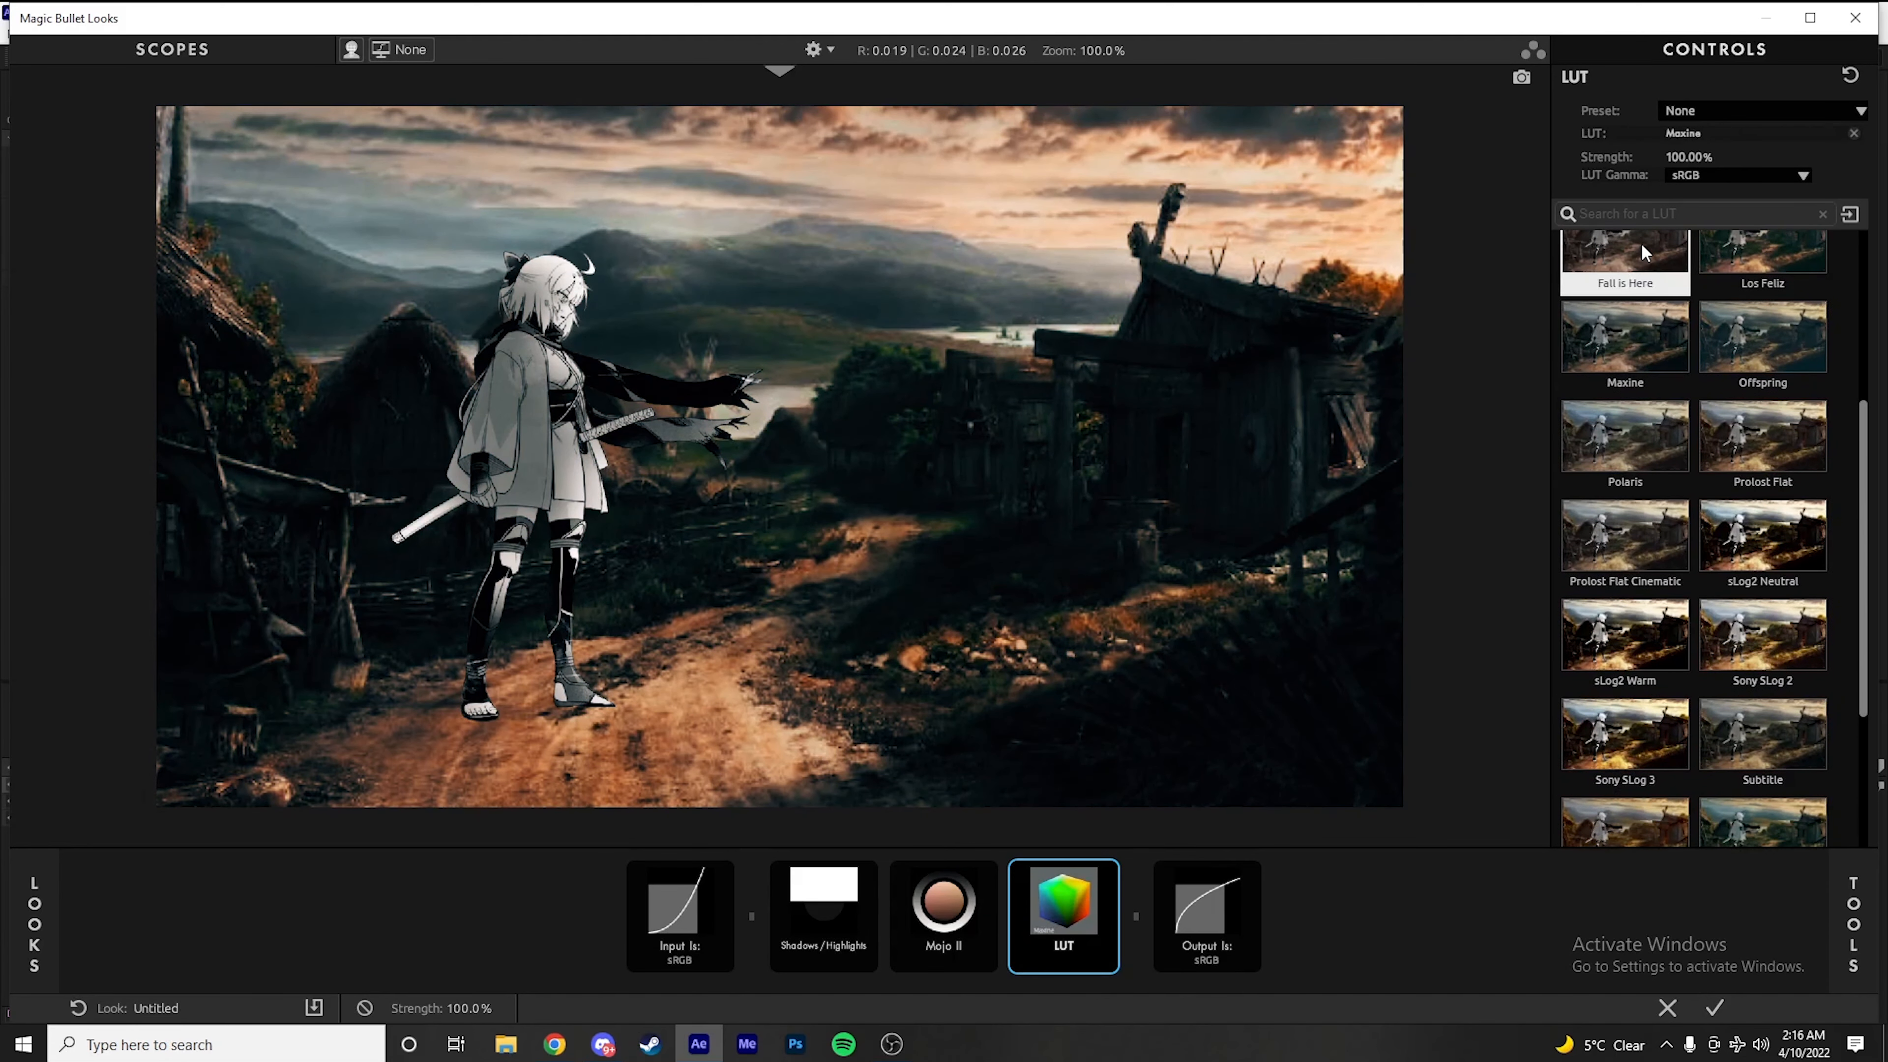
click(1641, 245)
scroll(1673, 372, down, 3)
scroll(1780, 628, down, 2)
click(1781, 621)
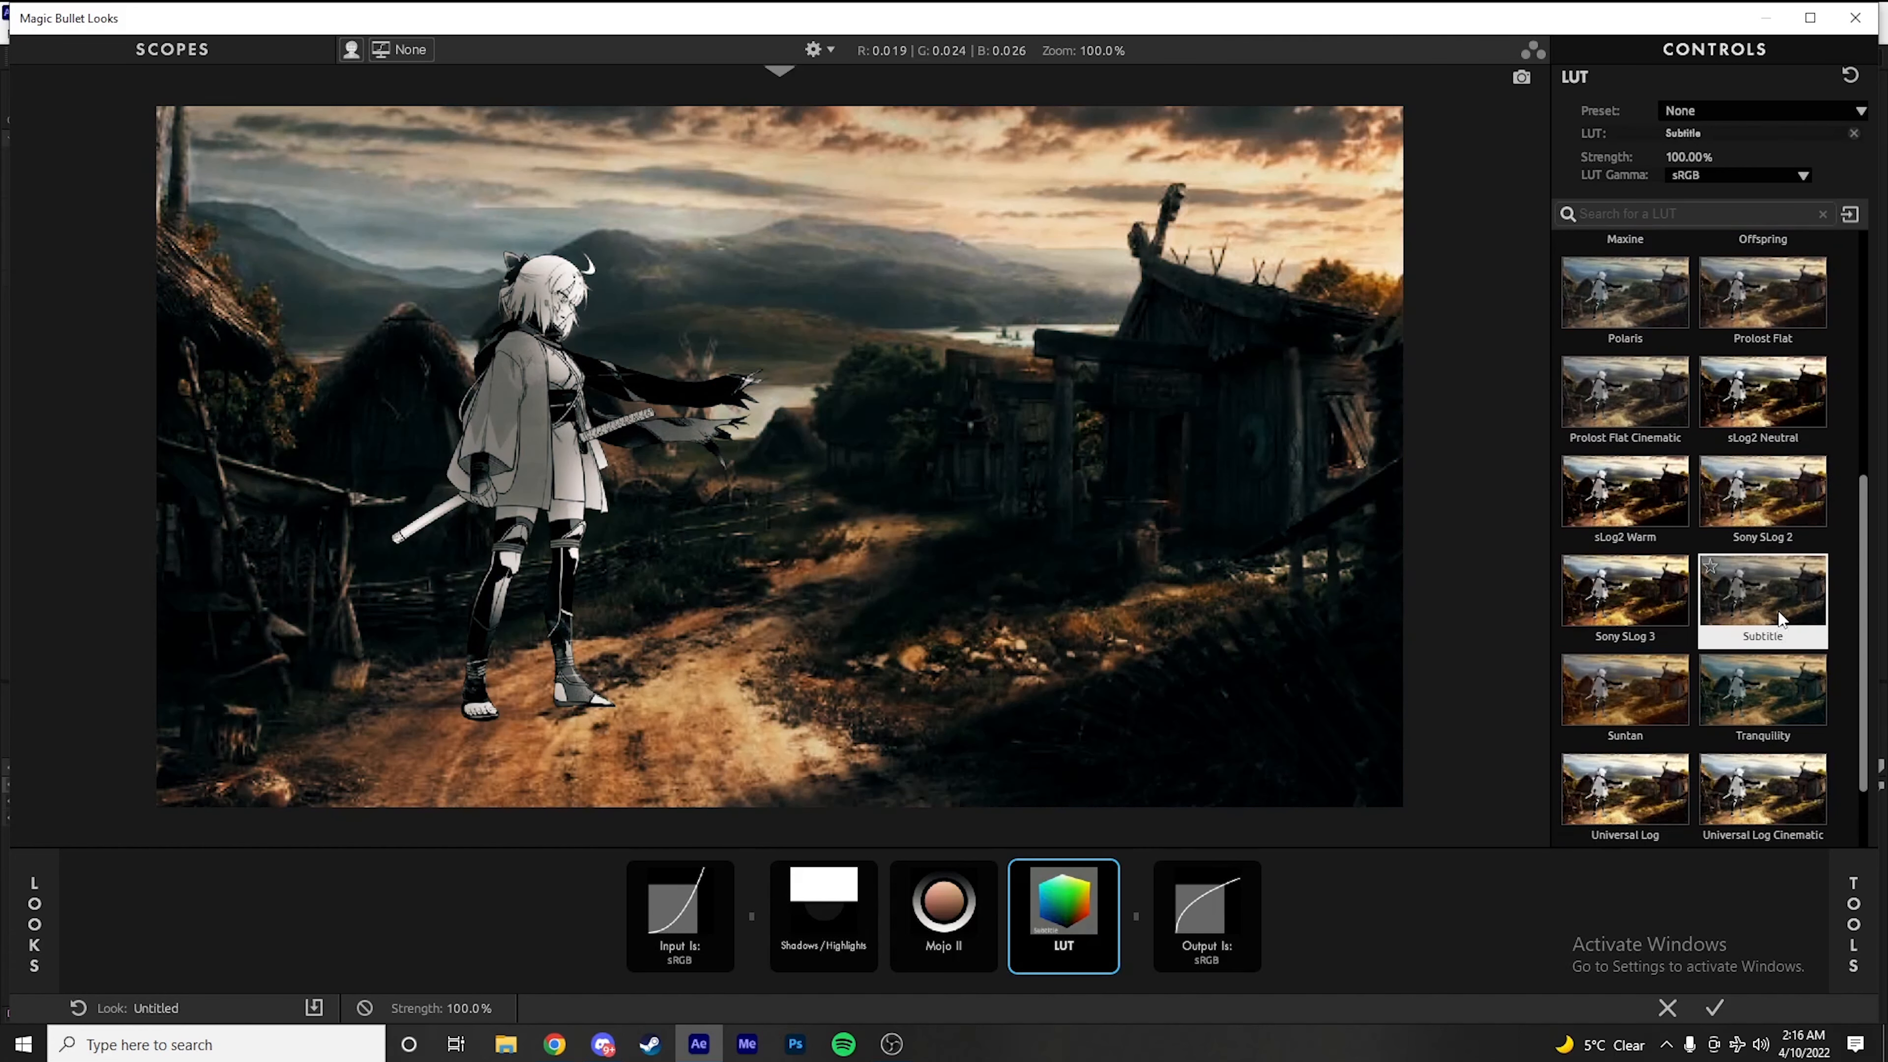
click(1763, 704)
scroll(1763, 705, down, 2)
scroll(1769, 669, down, 1)
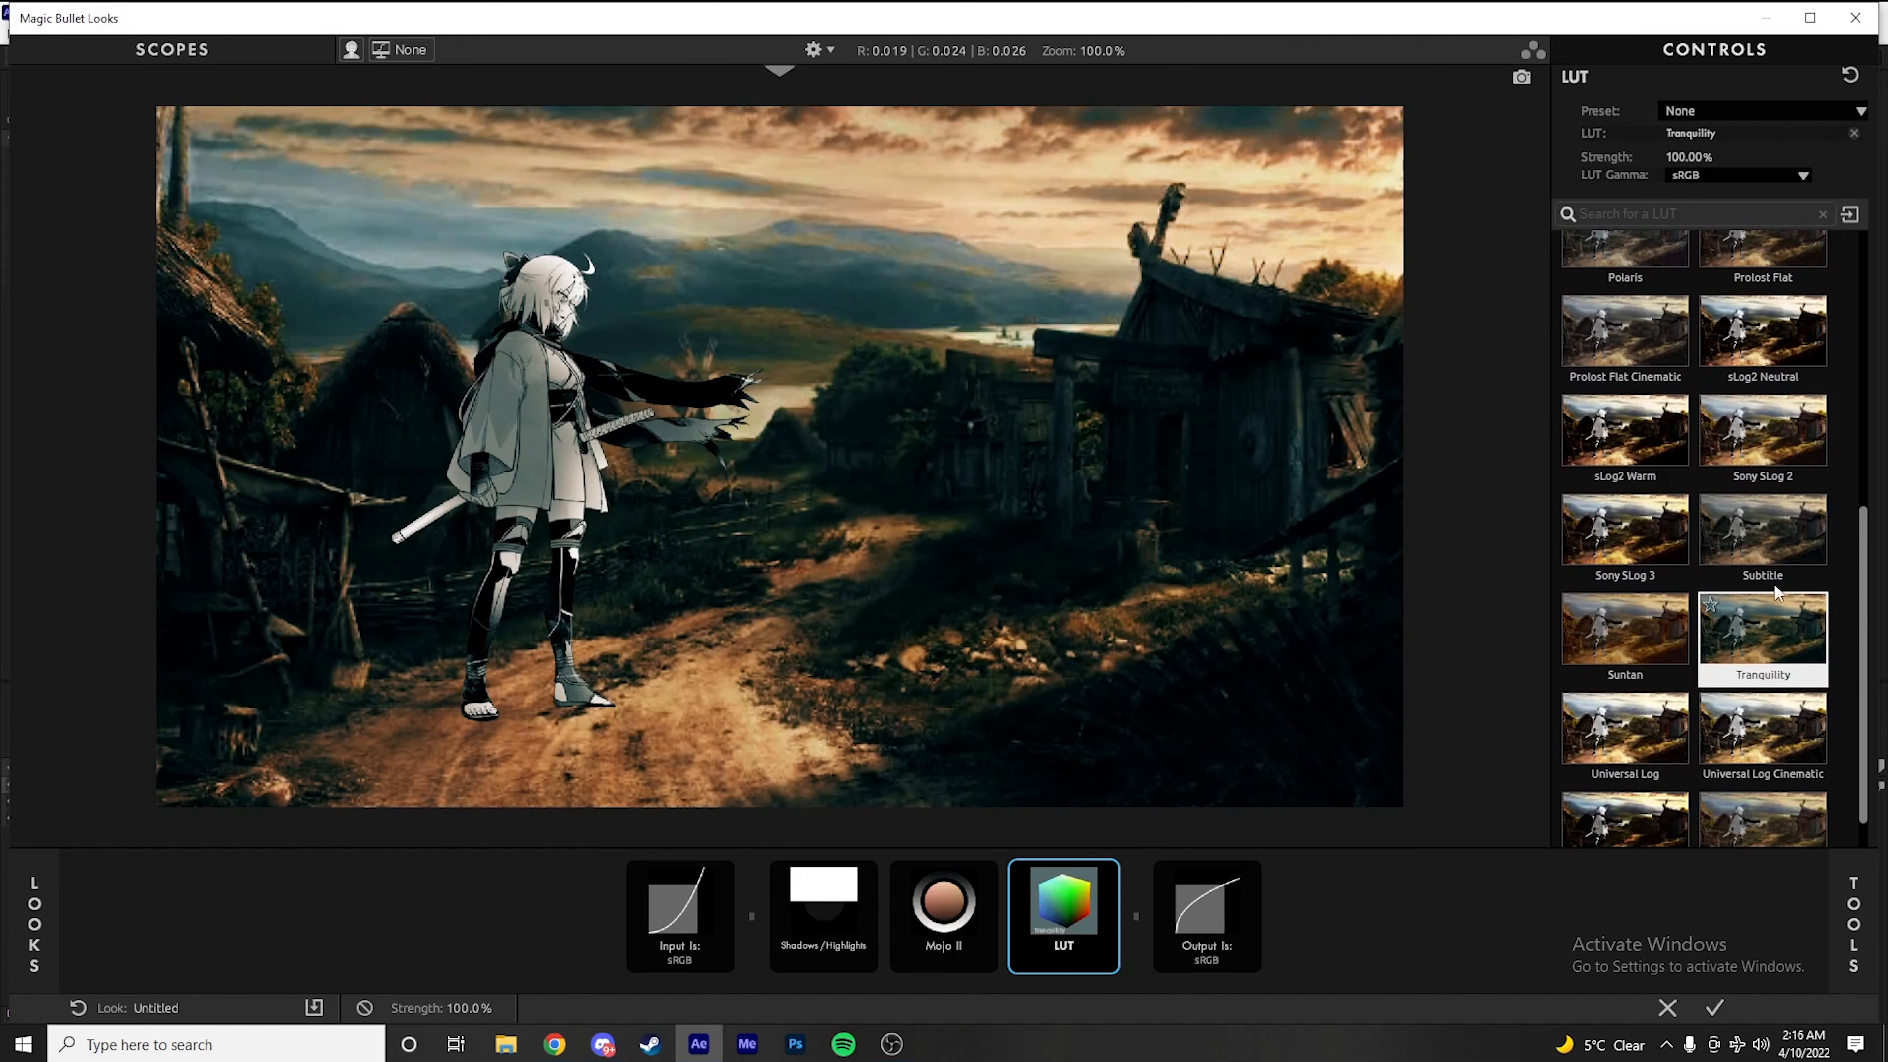
Apply the Subtitle LUT and reduce its strength
click(1780, 537)
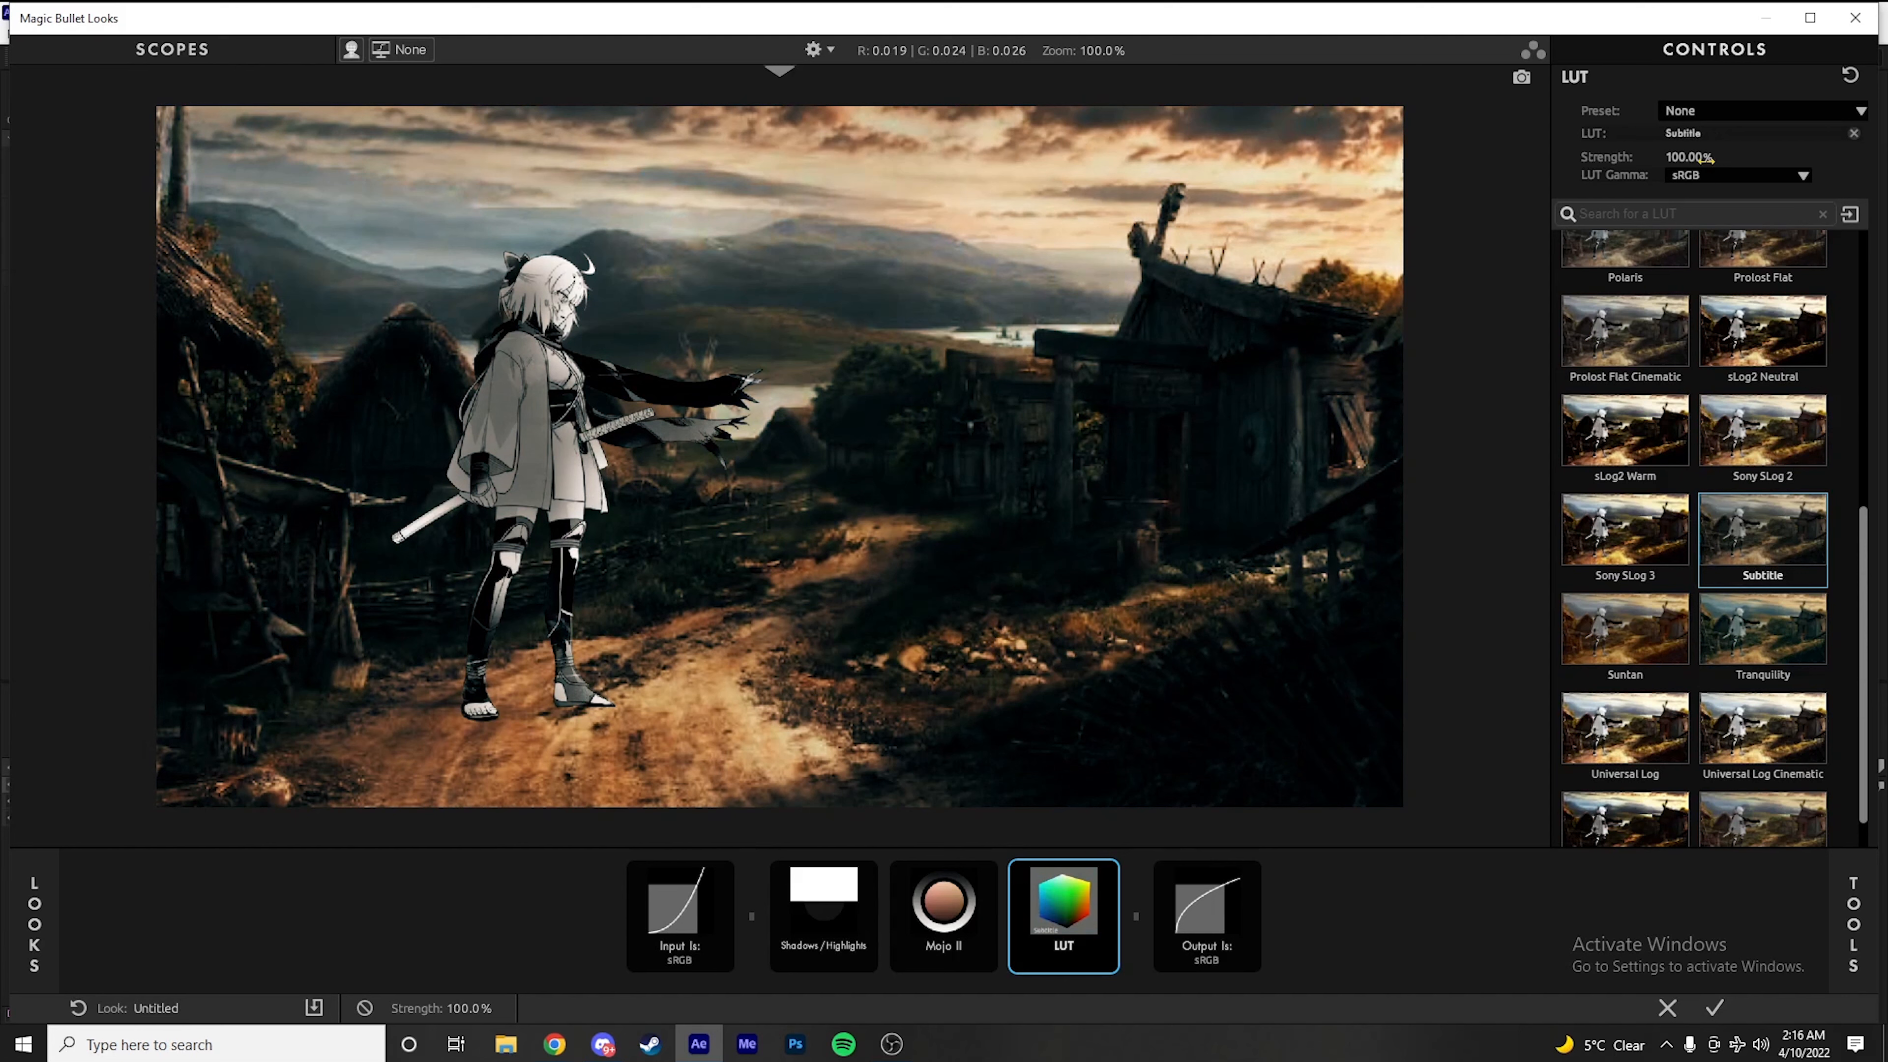
mouse_move(1691, 158)
mouse_down()
mouse_move(1635, 158)
mouse_move(1669, 158)
mouse_up()
Add Edge Softness before Mojo II, centered on the character at X -18.8%, Y -0.4%, with Blur Size 1.37%, Radius 0.855 and Aspect 0.792
mouse_move(1880, 652)
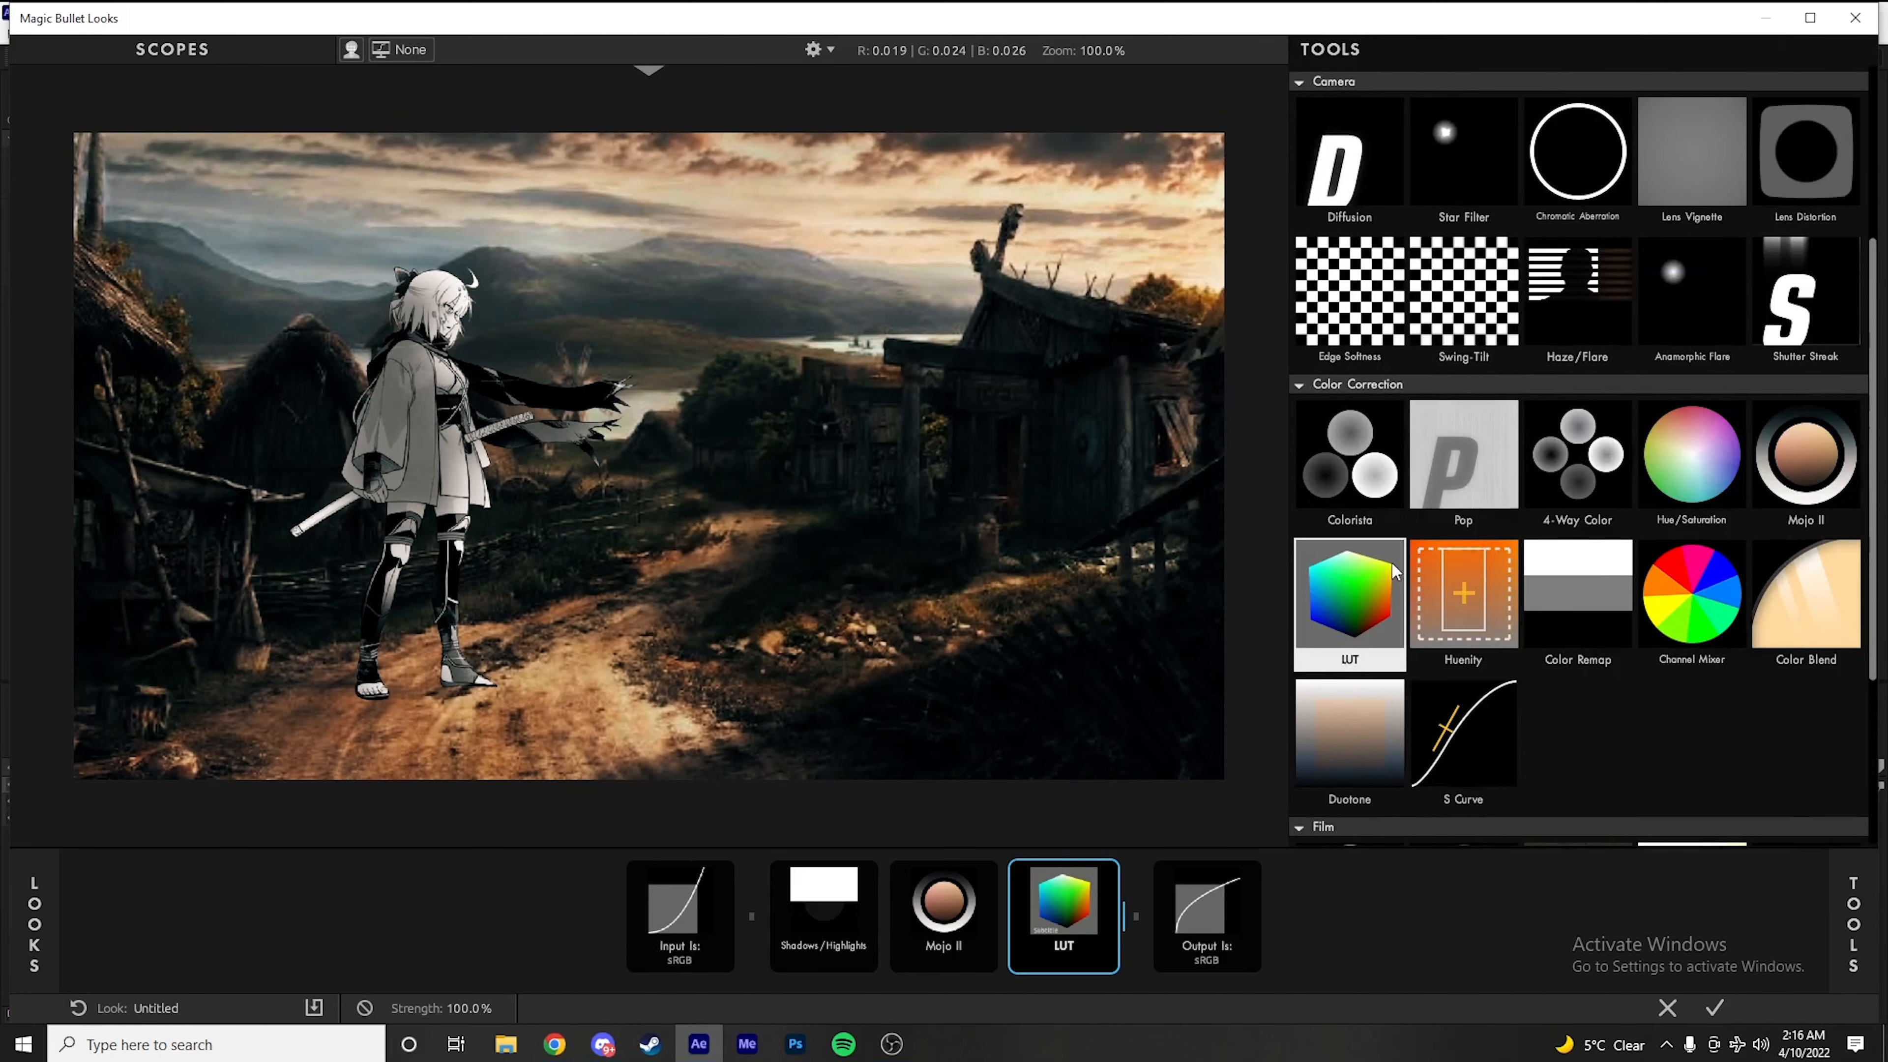
click(1370, 309)
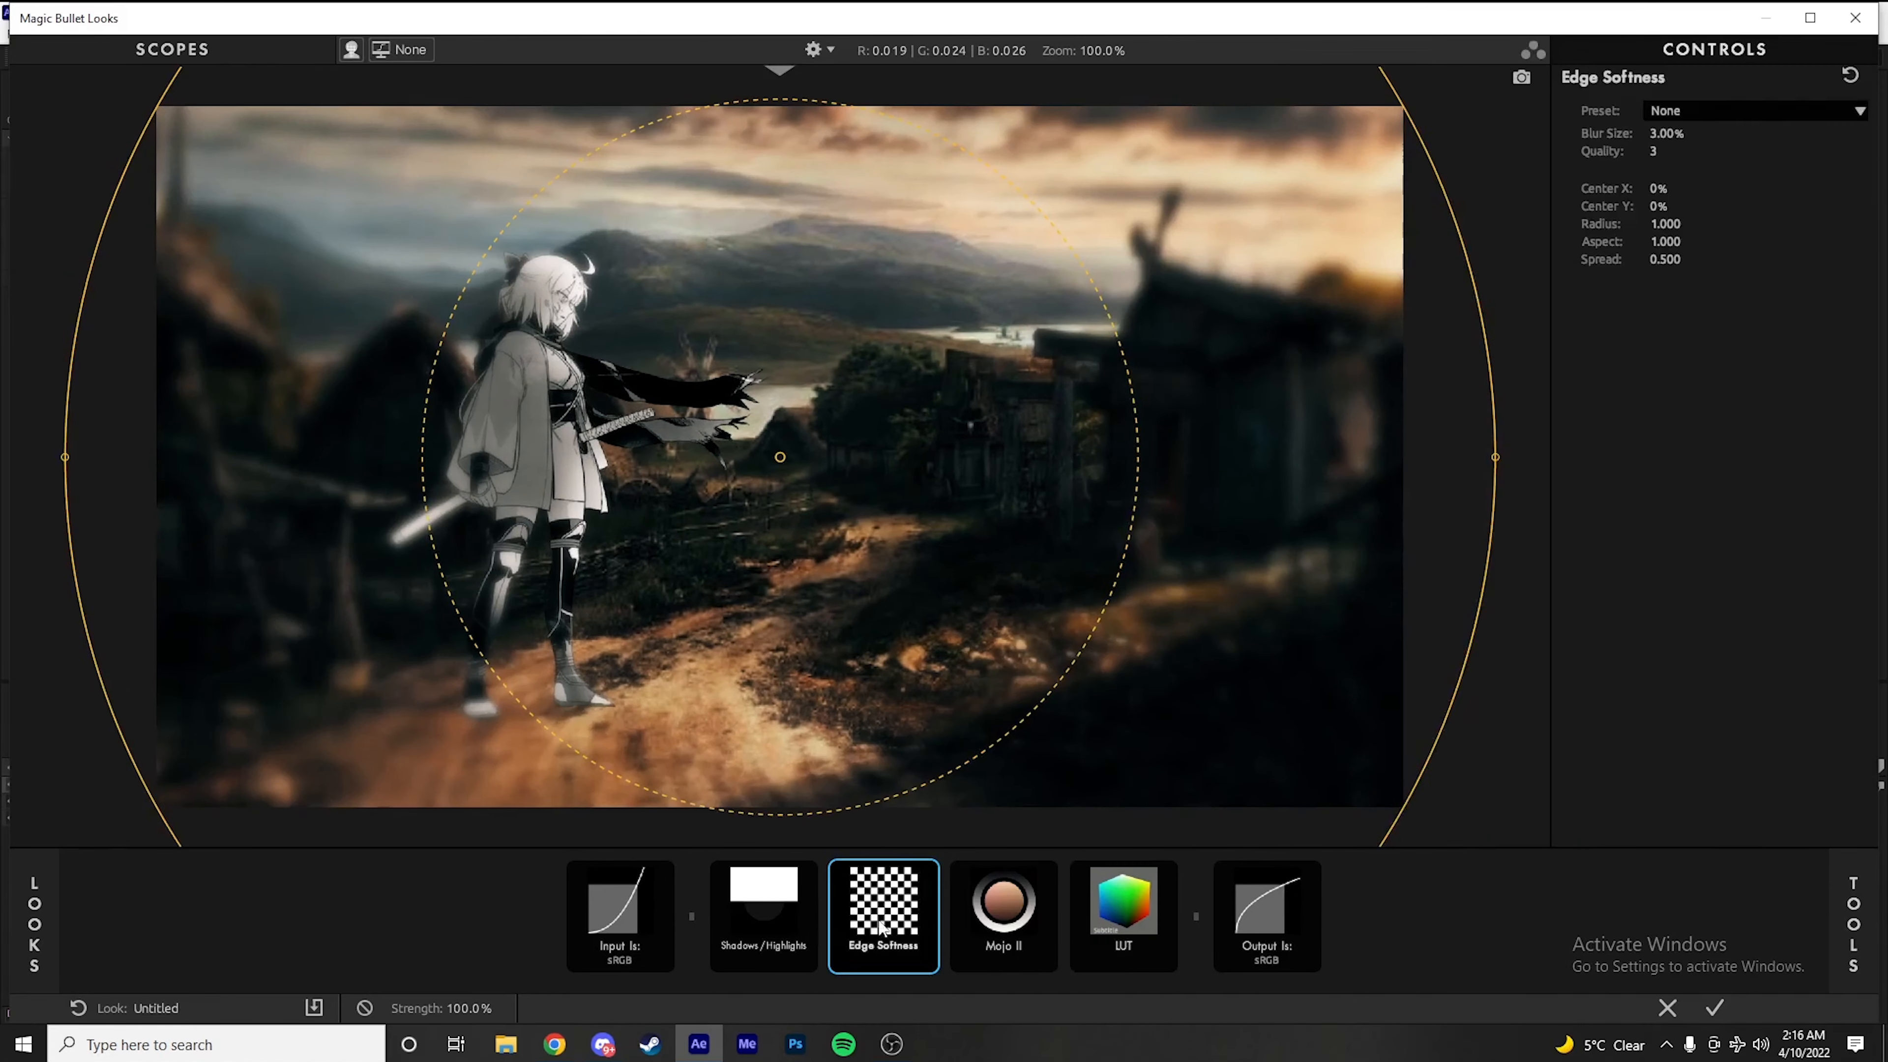
drag(778, 452, 558, 453)
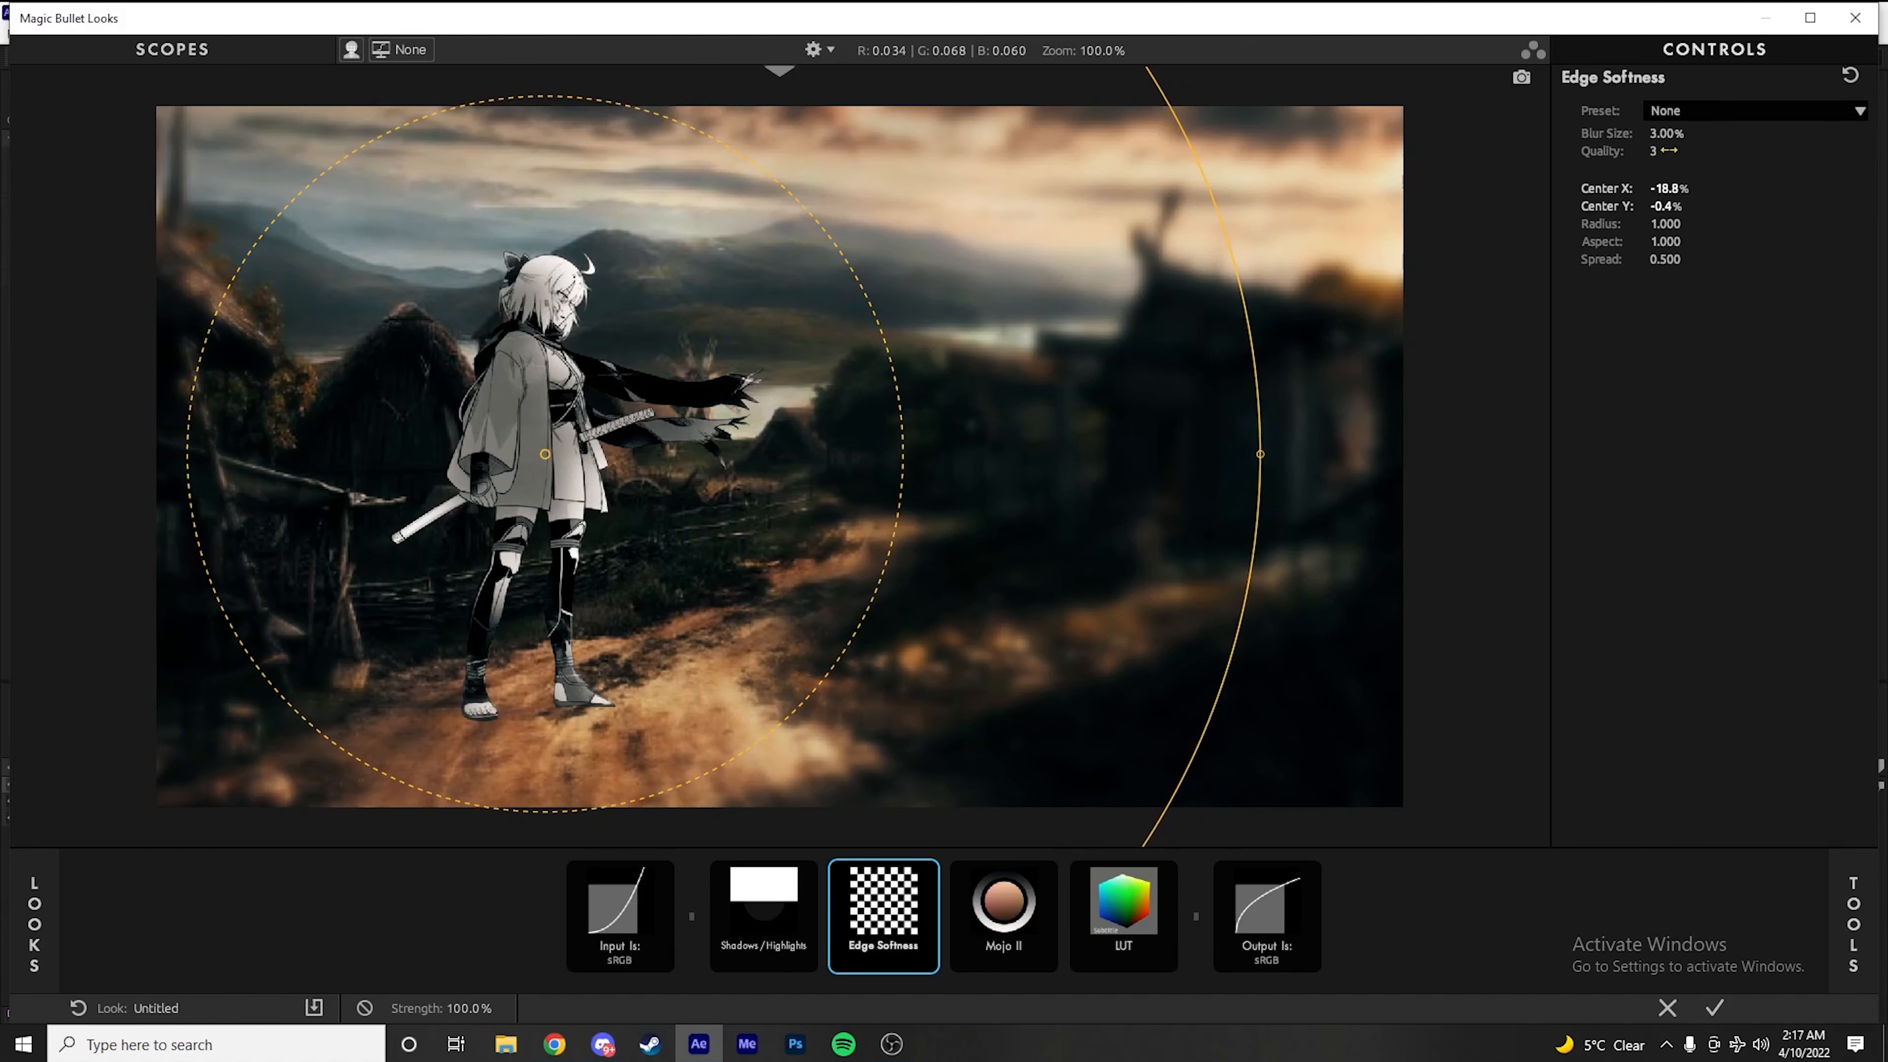
drag(1667, 137, 1621, 137)
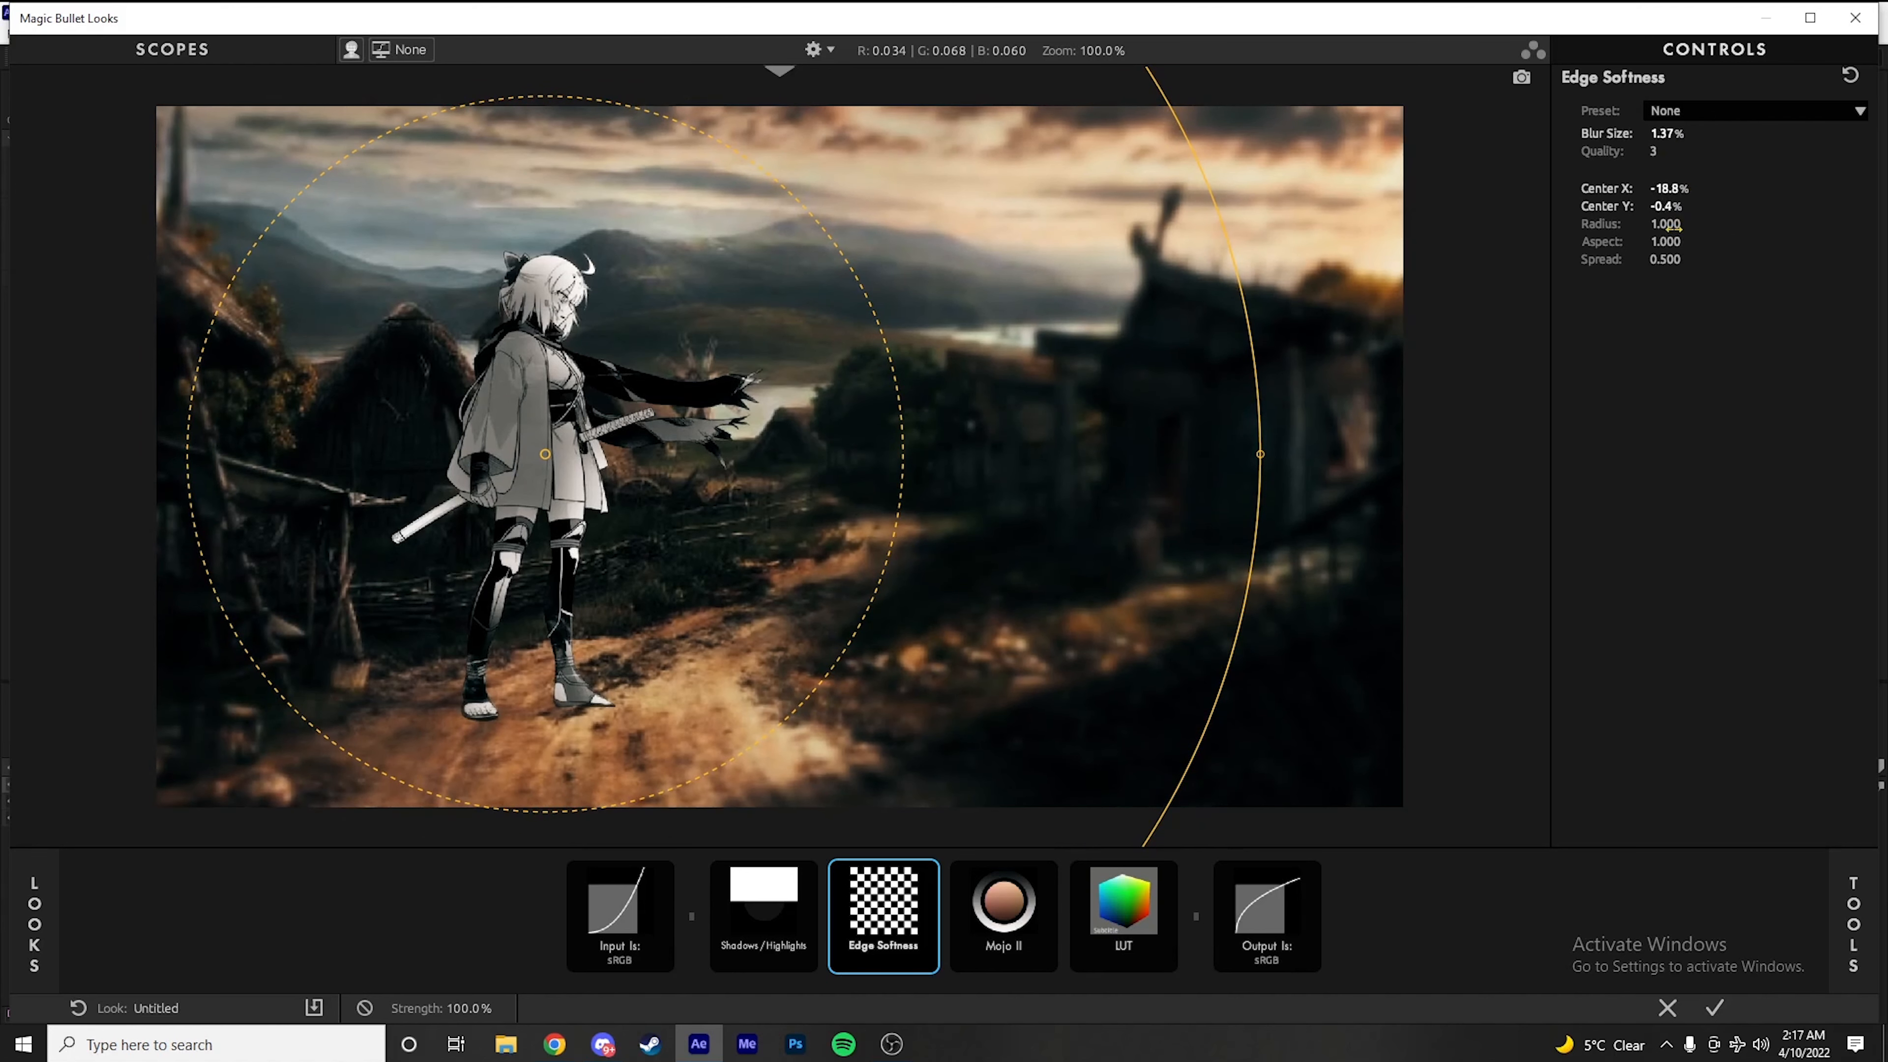
drag(1681, 230, 1653, 241)
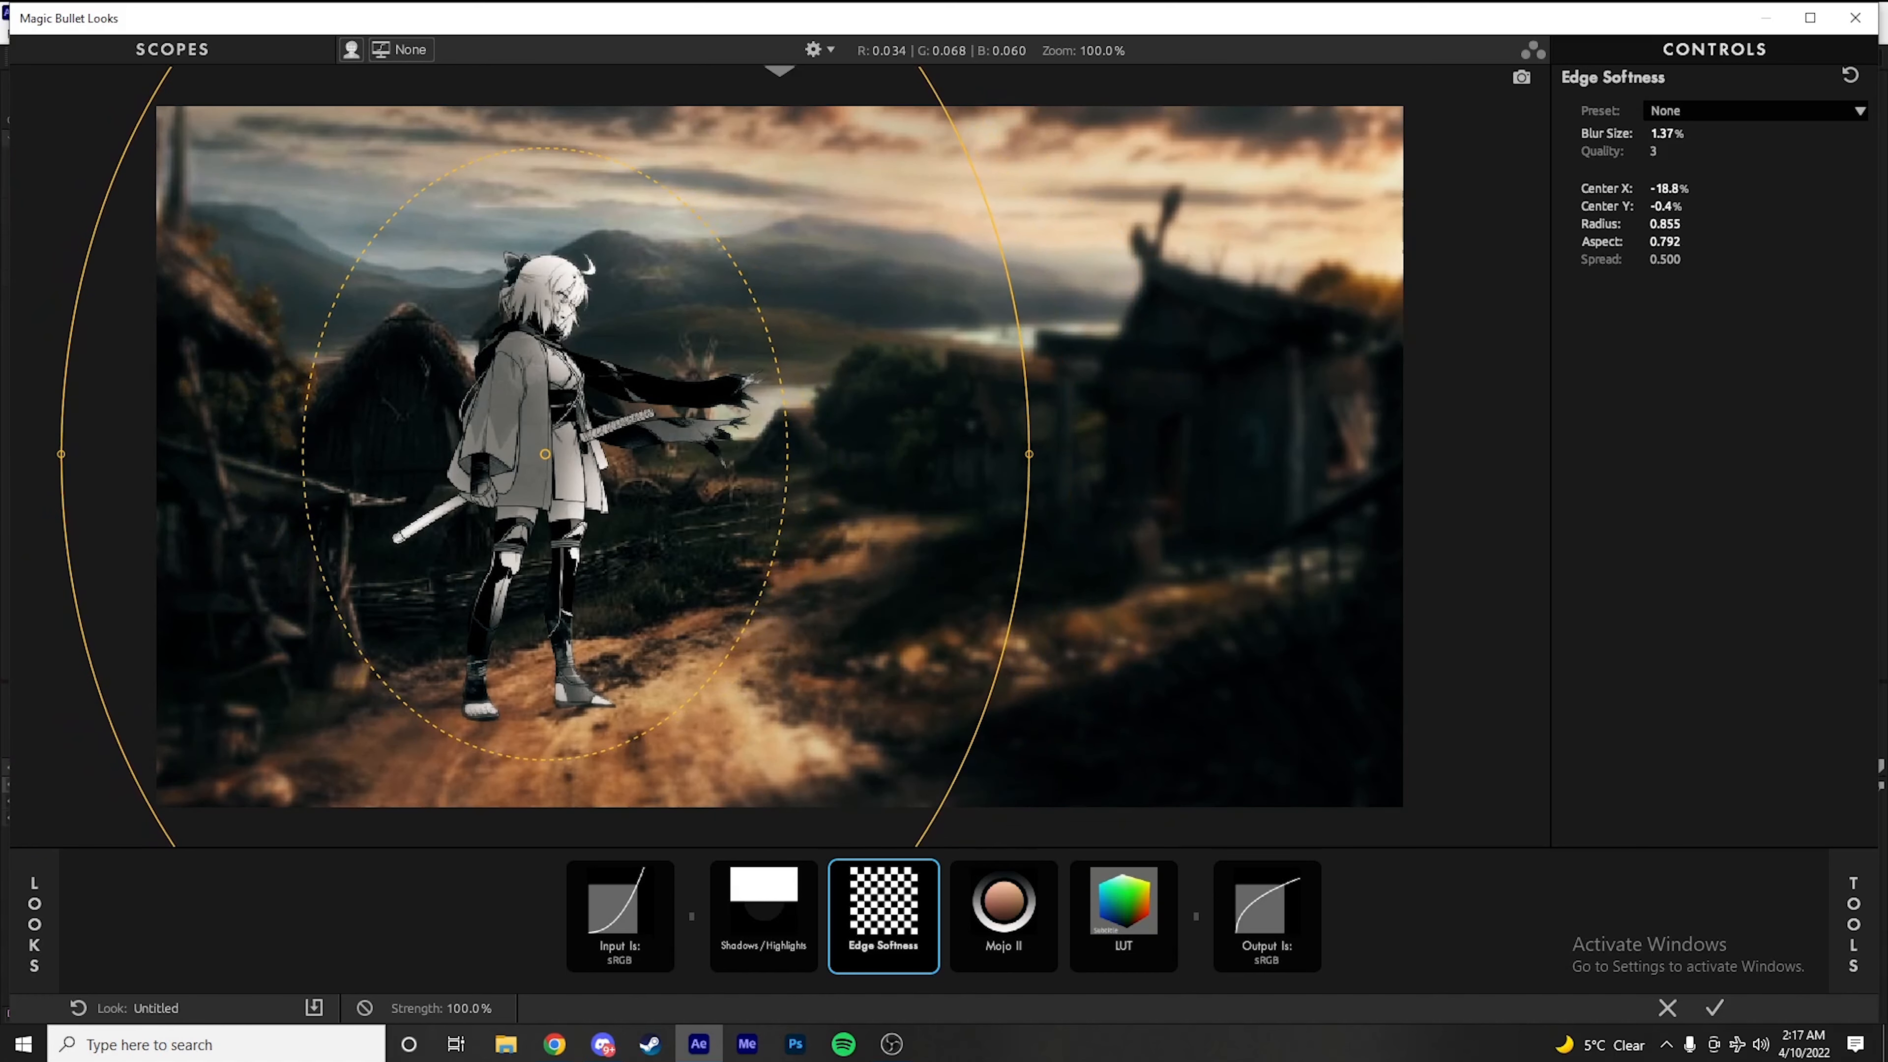
Add Diffusion before Edge Softness with Size 18.24%, Grade 5.32 and a slightly warm color of R 0.999, G 0.981, B 0.971
click(1853, 922)
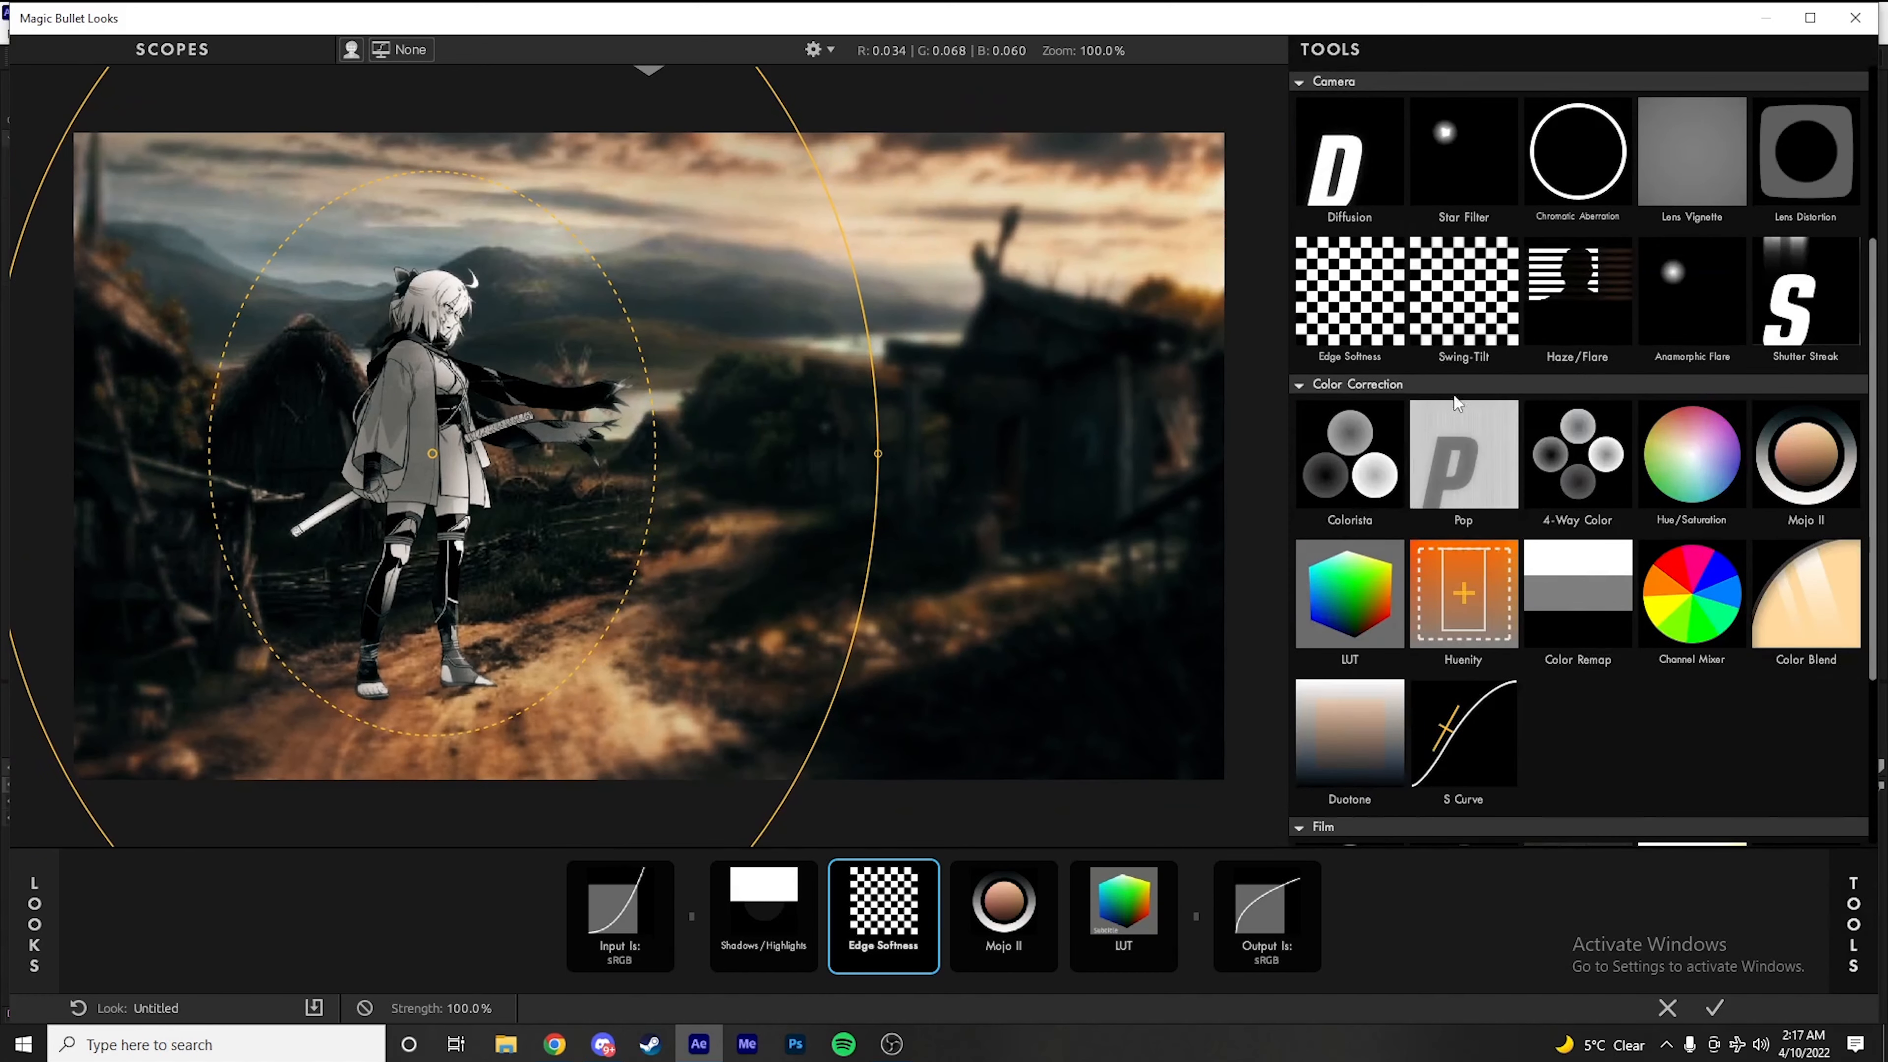
scroll(1398, 491, up, 3)
drag(1352, 335, 842, 925)
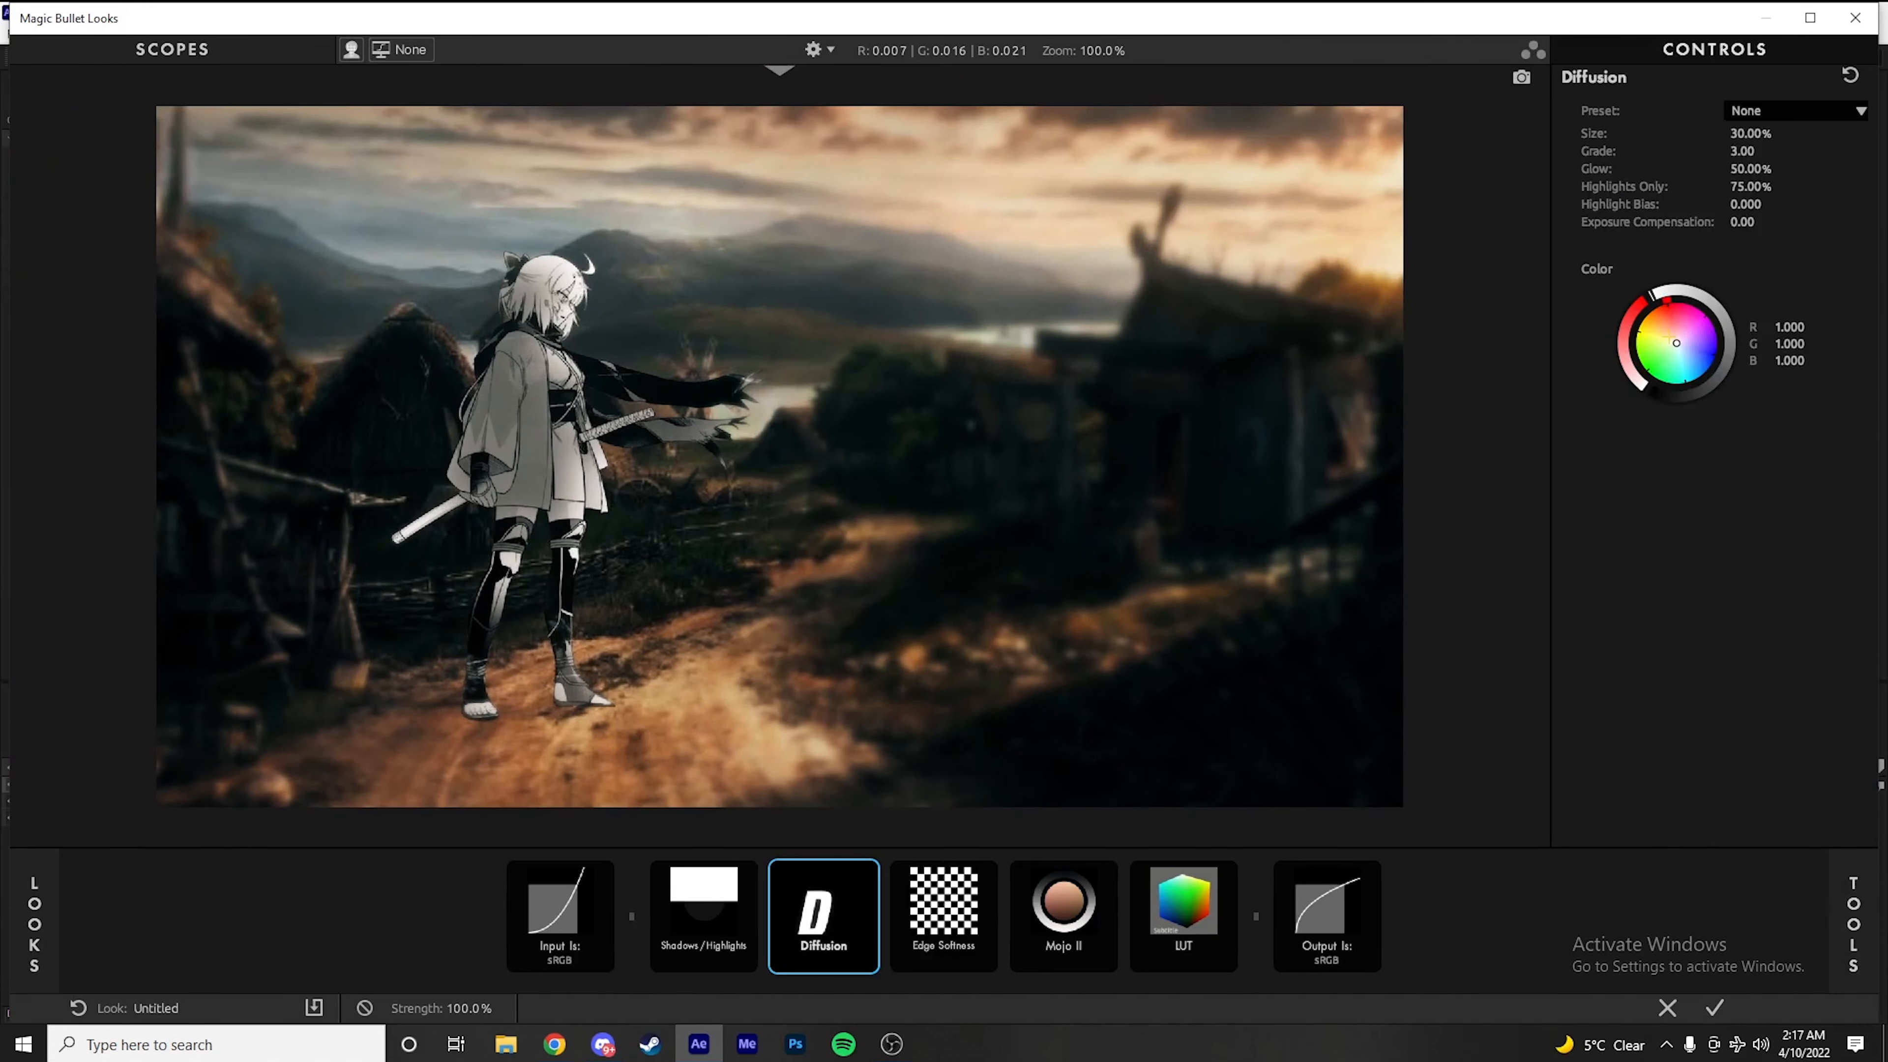
drag(1676, 342, 1671, 335)
drag(1742, 130, 1756, 151)
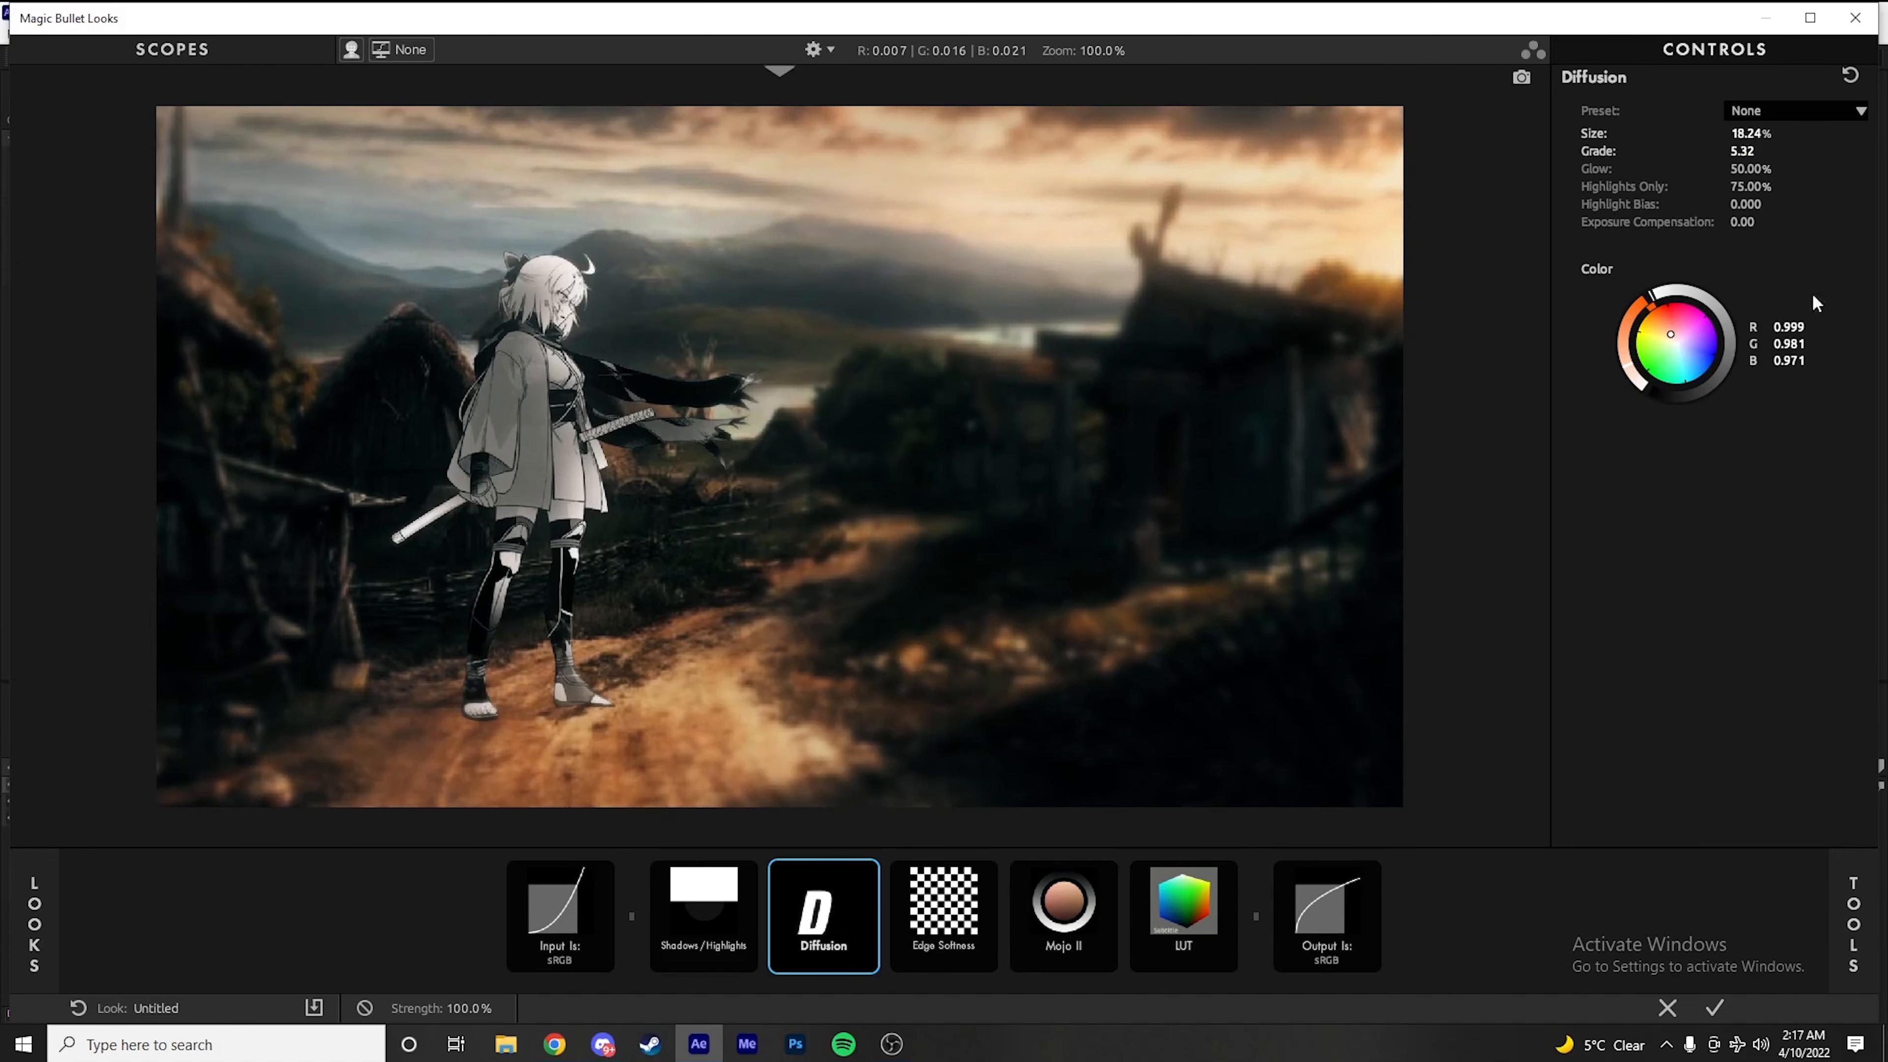
Add Colorista between Edge Softness and Mojo II, shifting its shadows and midtones slightly toward blue and its highlights toward violet
click(1850, 900)
scroll(1556, 520, down, 1)
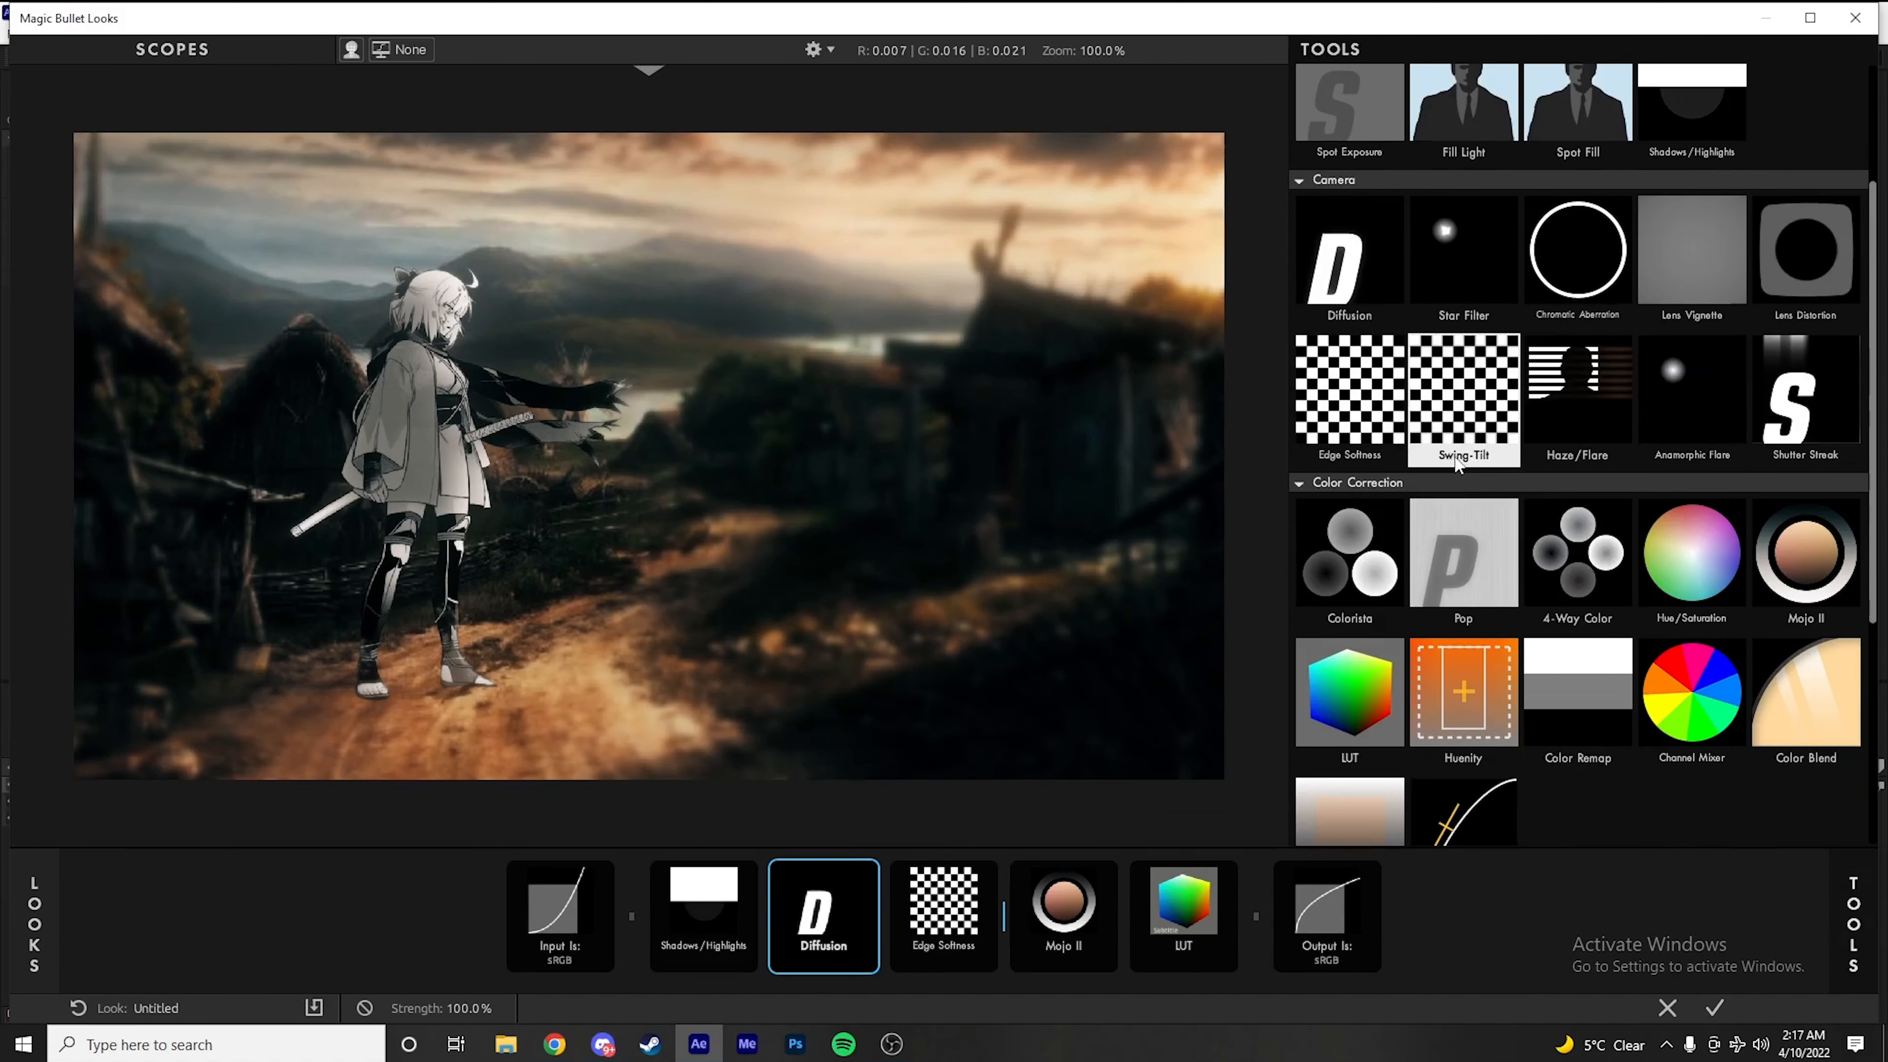
scroll(1459, 469, down, 1)
drag(1351, 476, 924, 932)
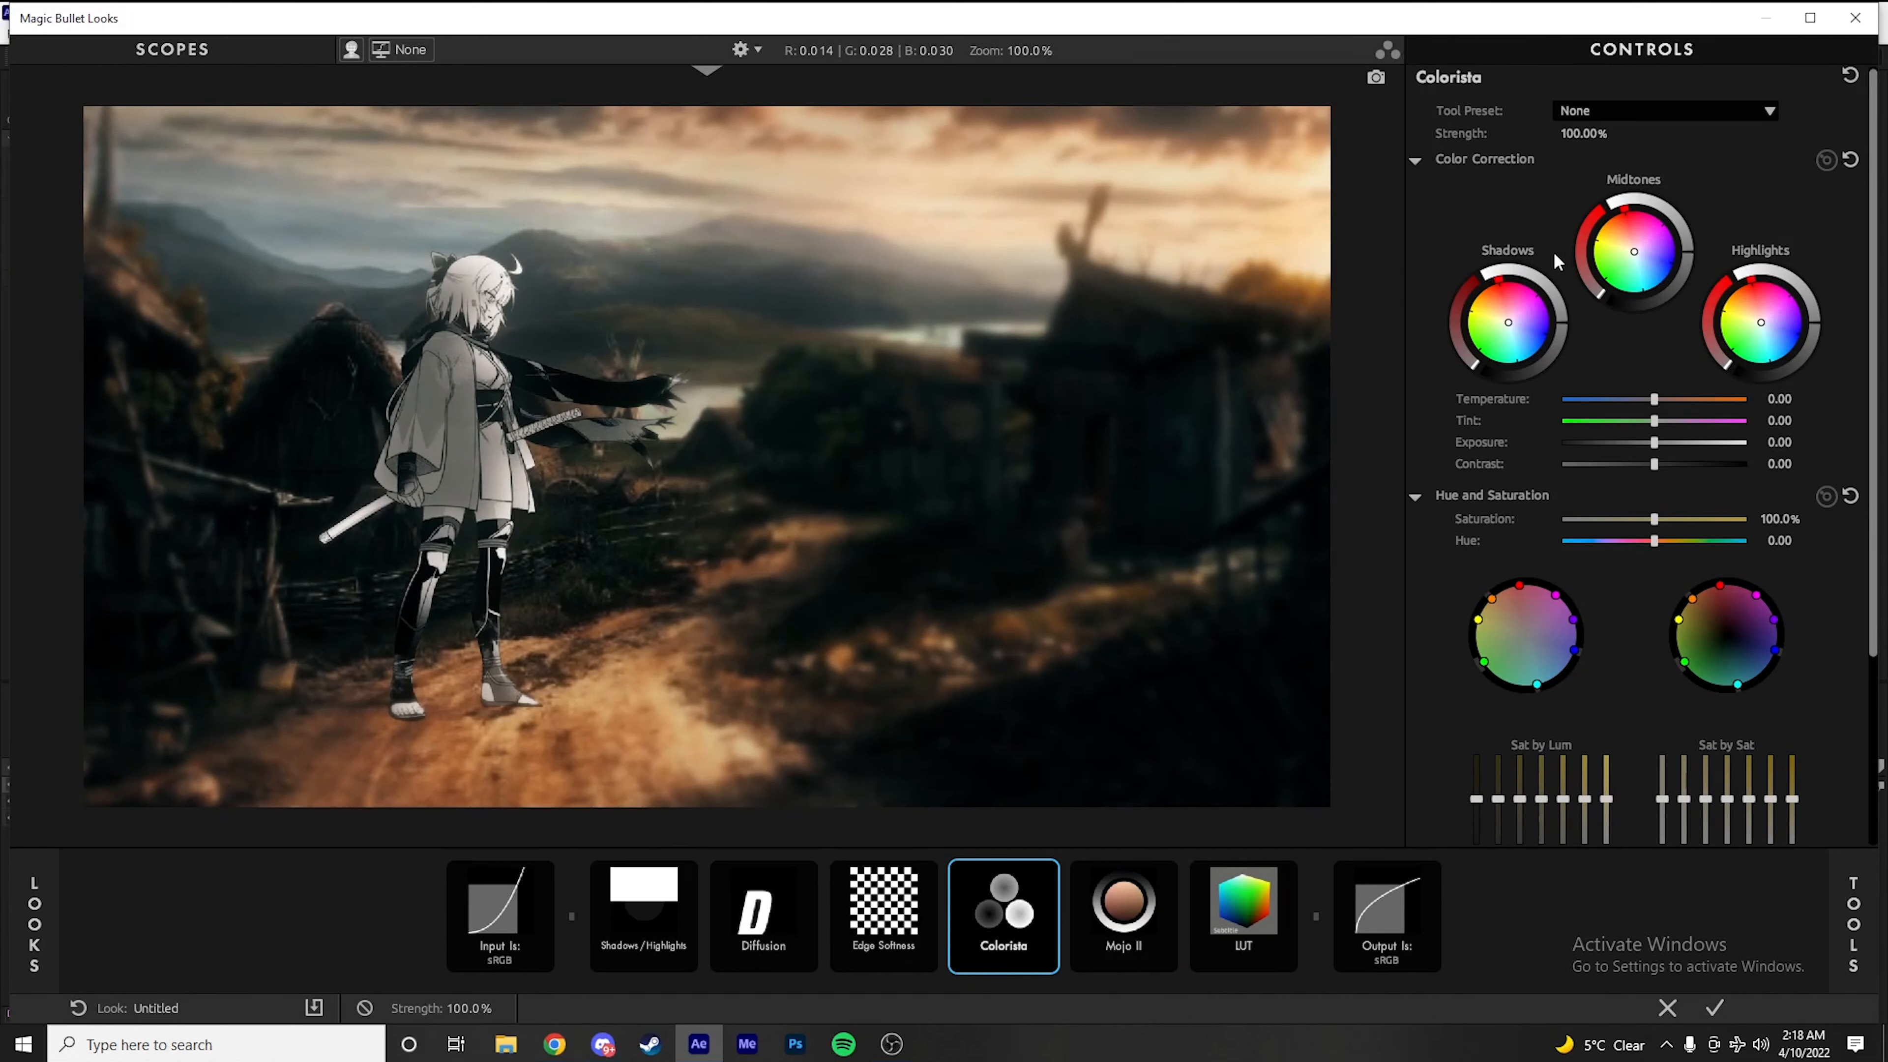
drag(1508, 322, 1514, 330)
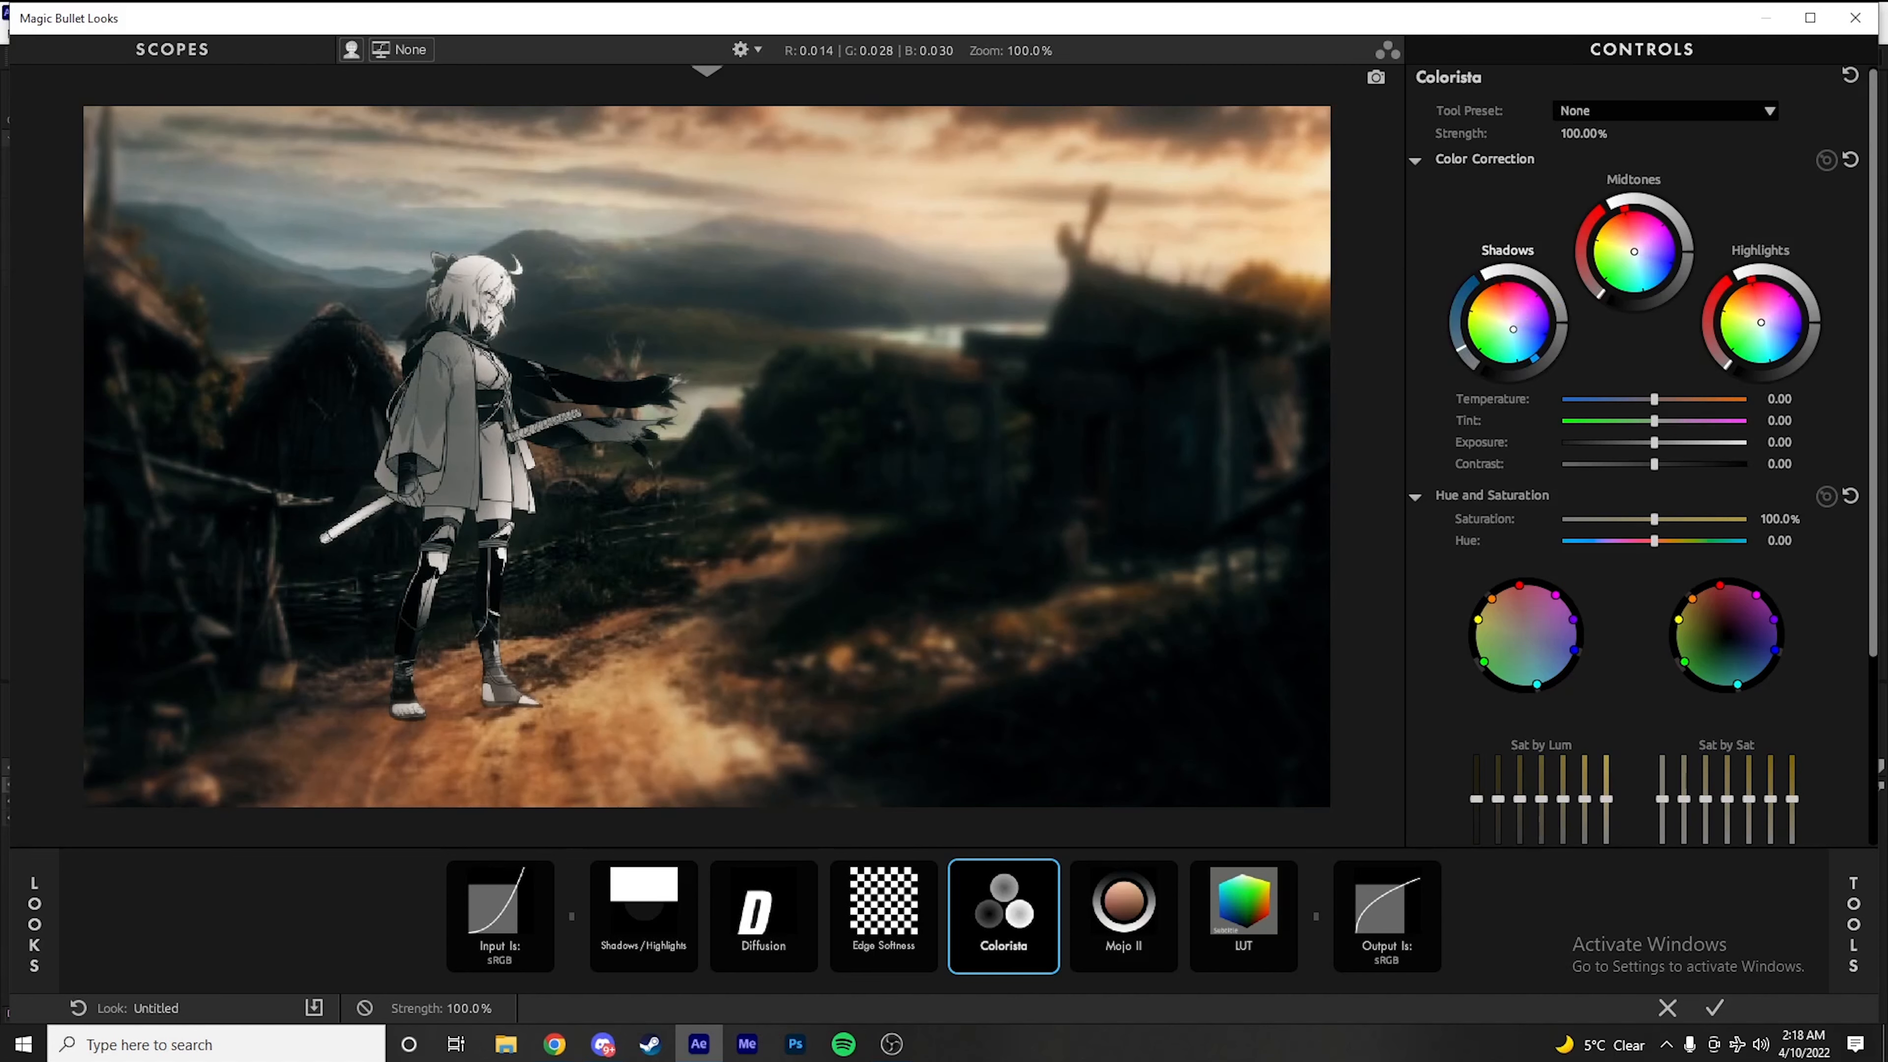
drag(1648, 258, 1642, 264)
drag(1761, 322, 1771, 324)
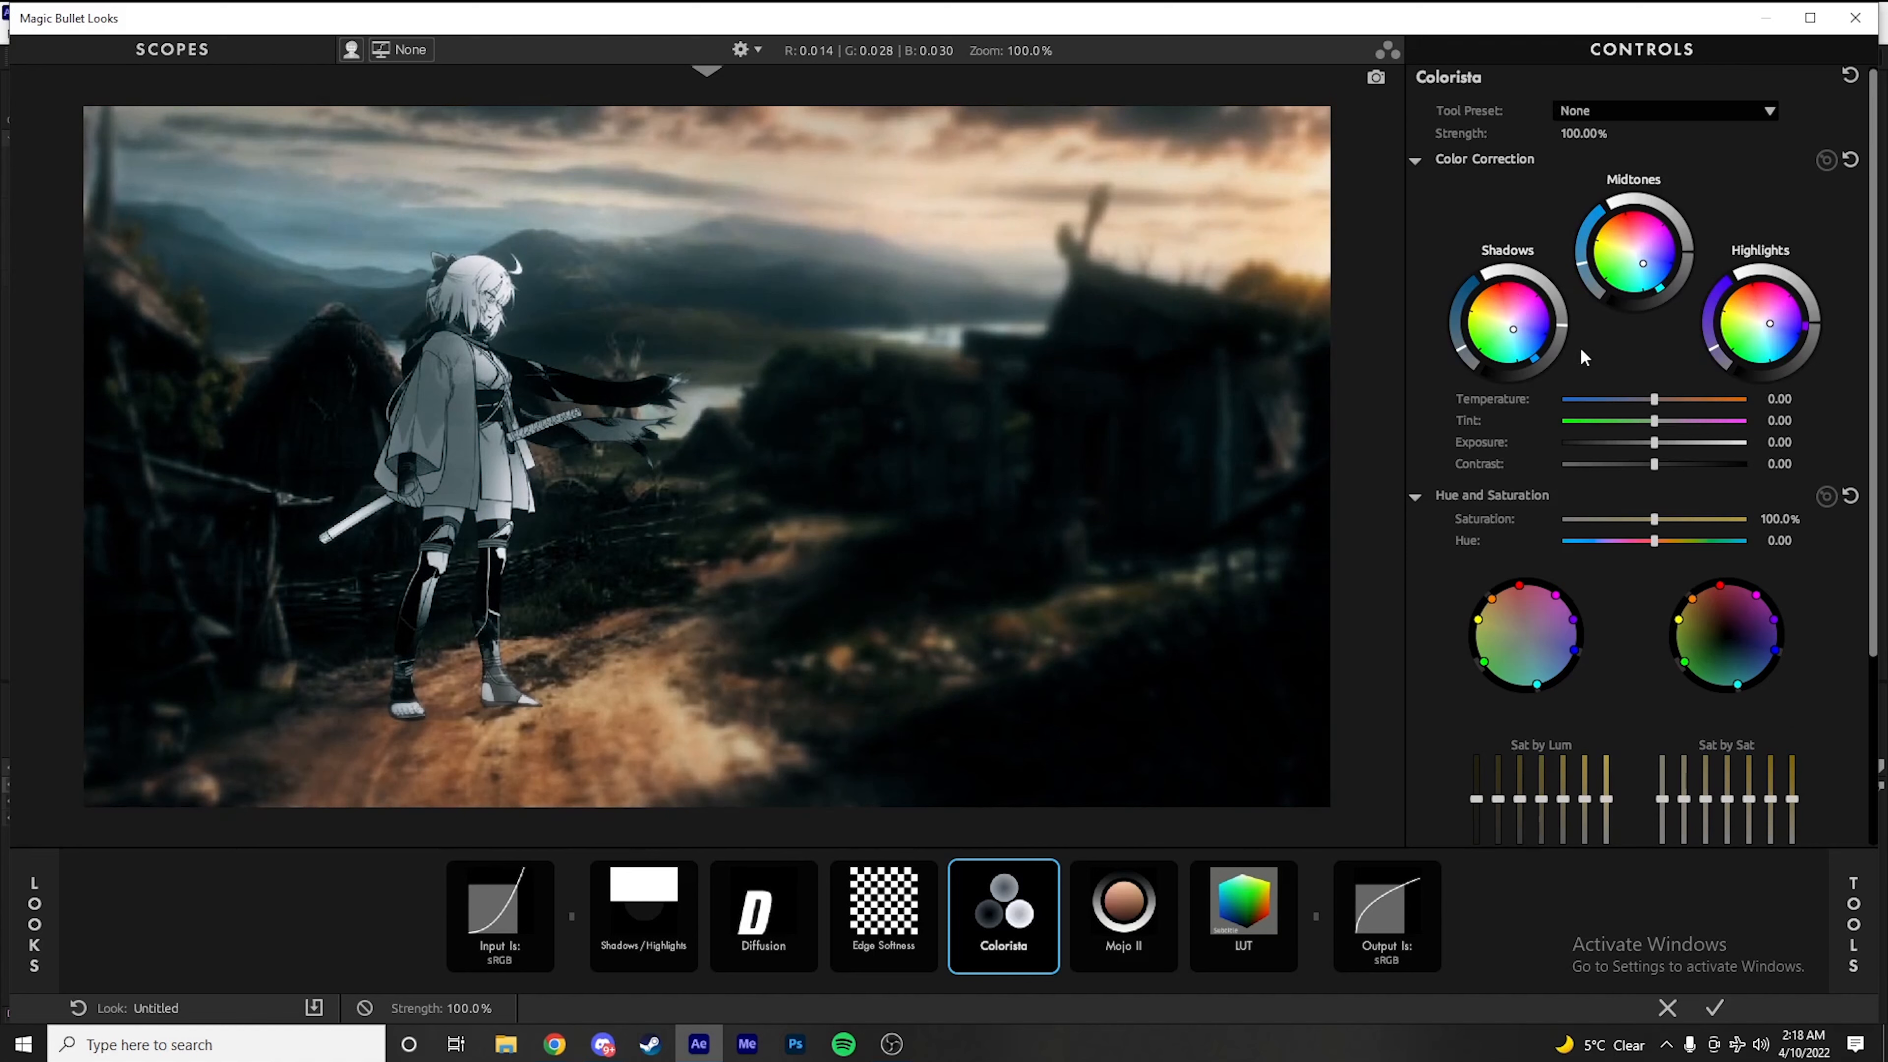
Add Duotone after the LUT with Highlight color R 1.000, G 0.945, B 0.902 and Shadow color R 0.990, G 0.999, B 1.000
click(1853, 924)
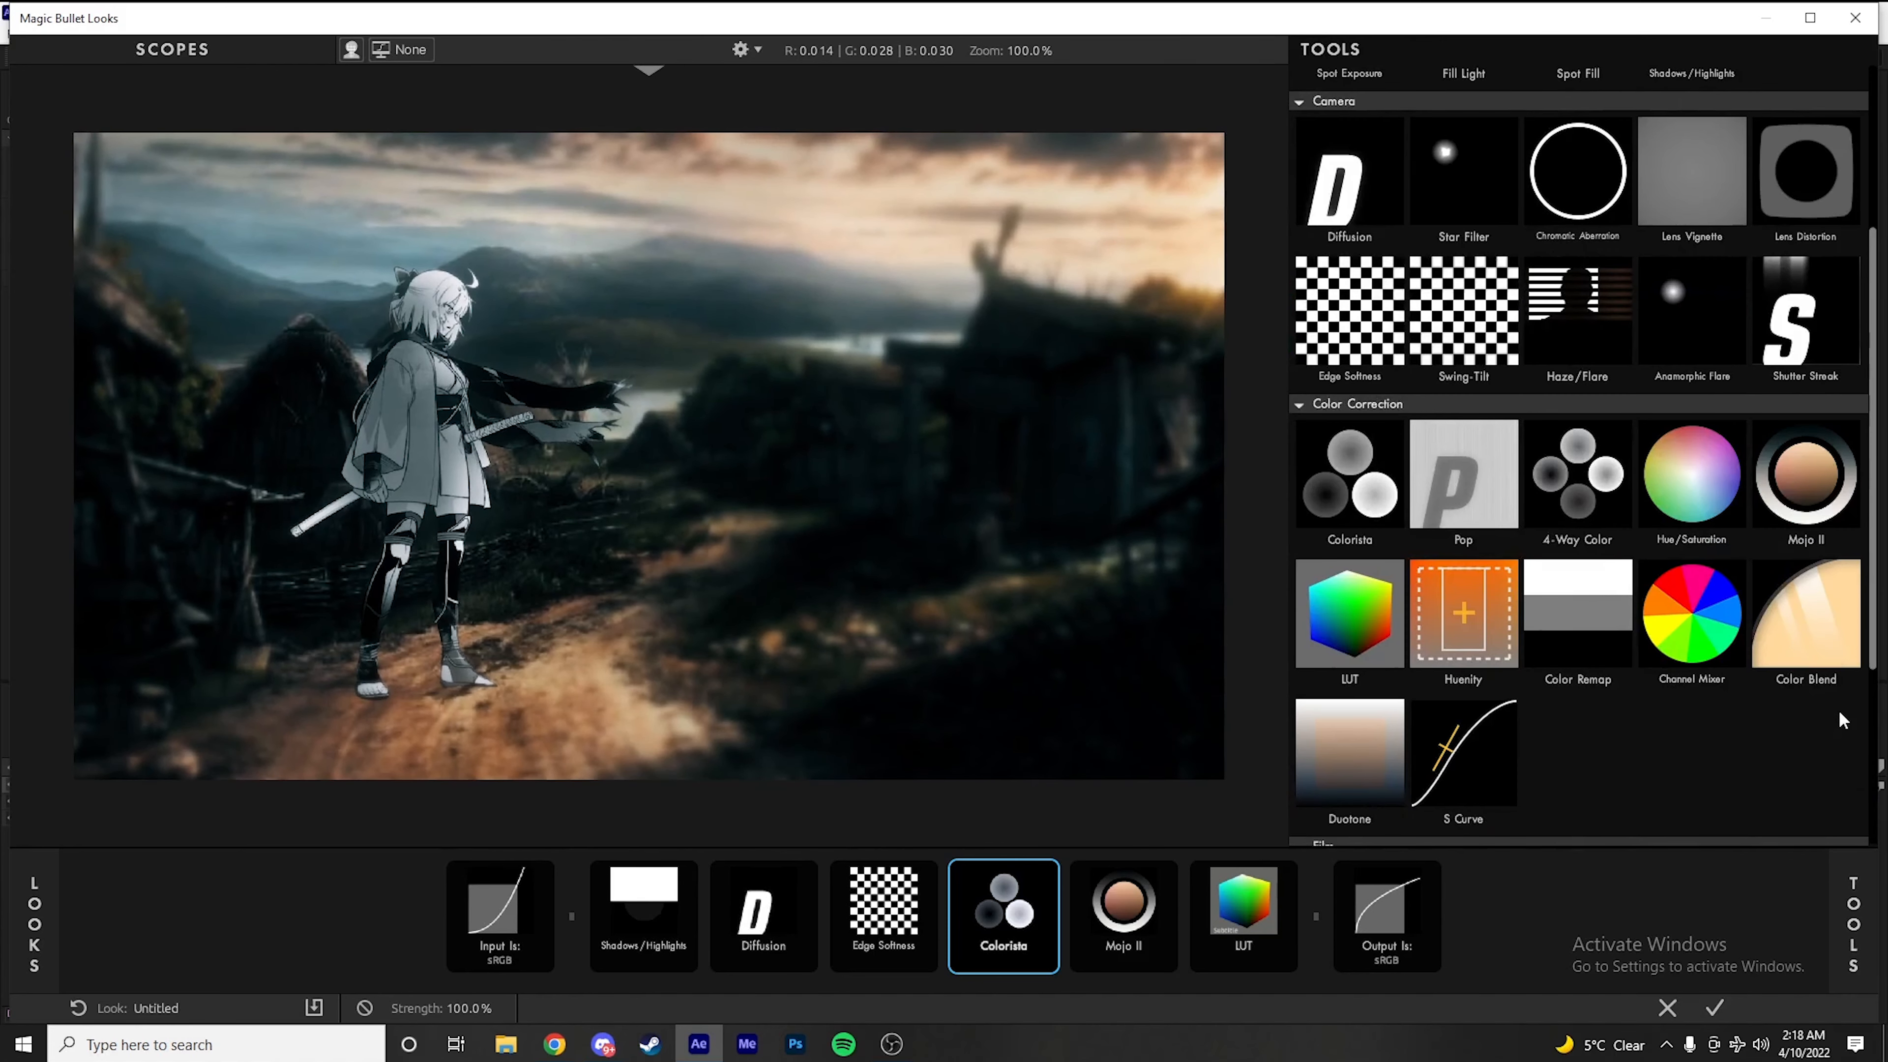
mouse_move(1361, 777)
mouse_down()
mouse_move(1278, 855)
mouse_move(1258, 952)
mouse_up()
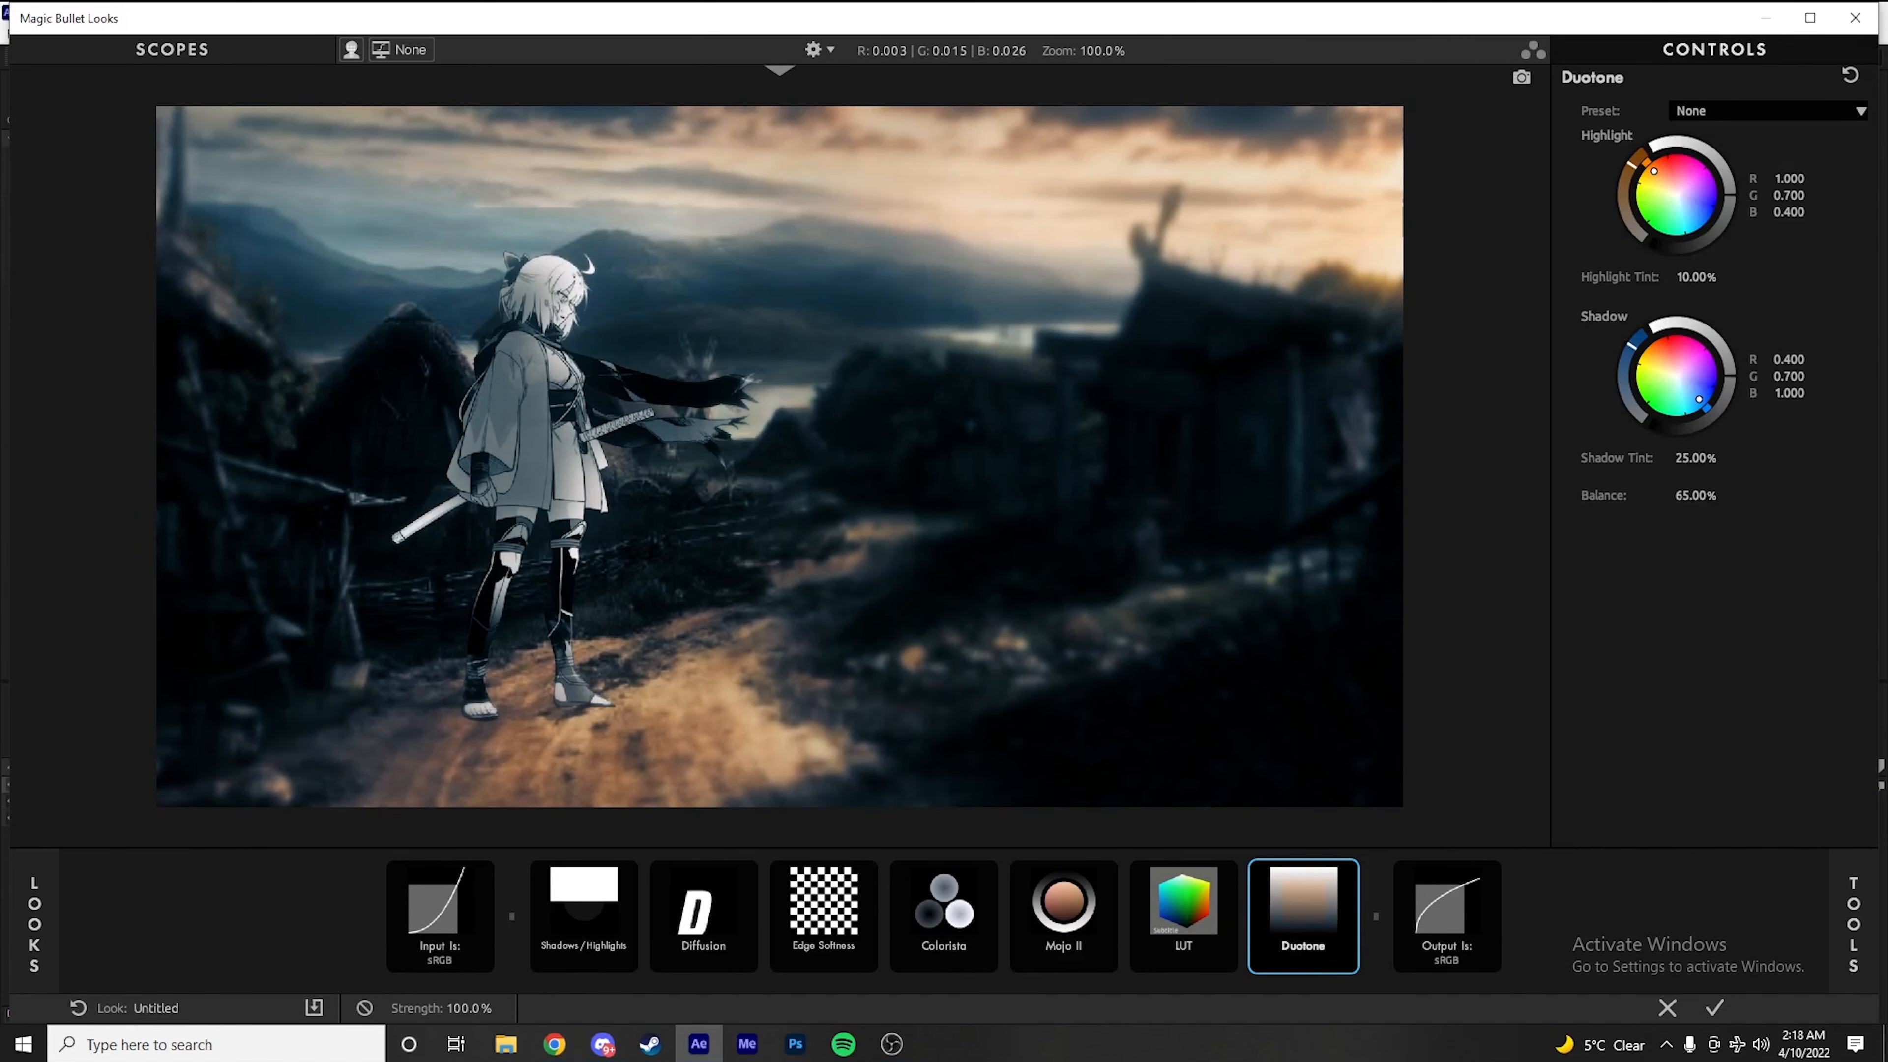
drag(1674, 165, 1665, 182)
drag(1699, 400, 1679, 382)
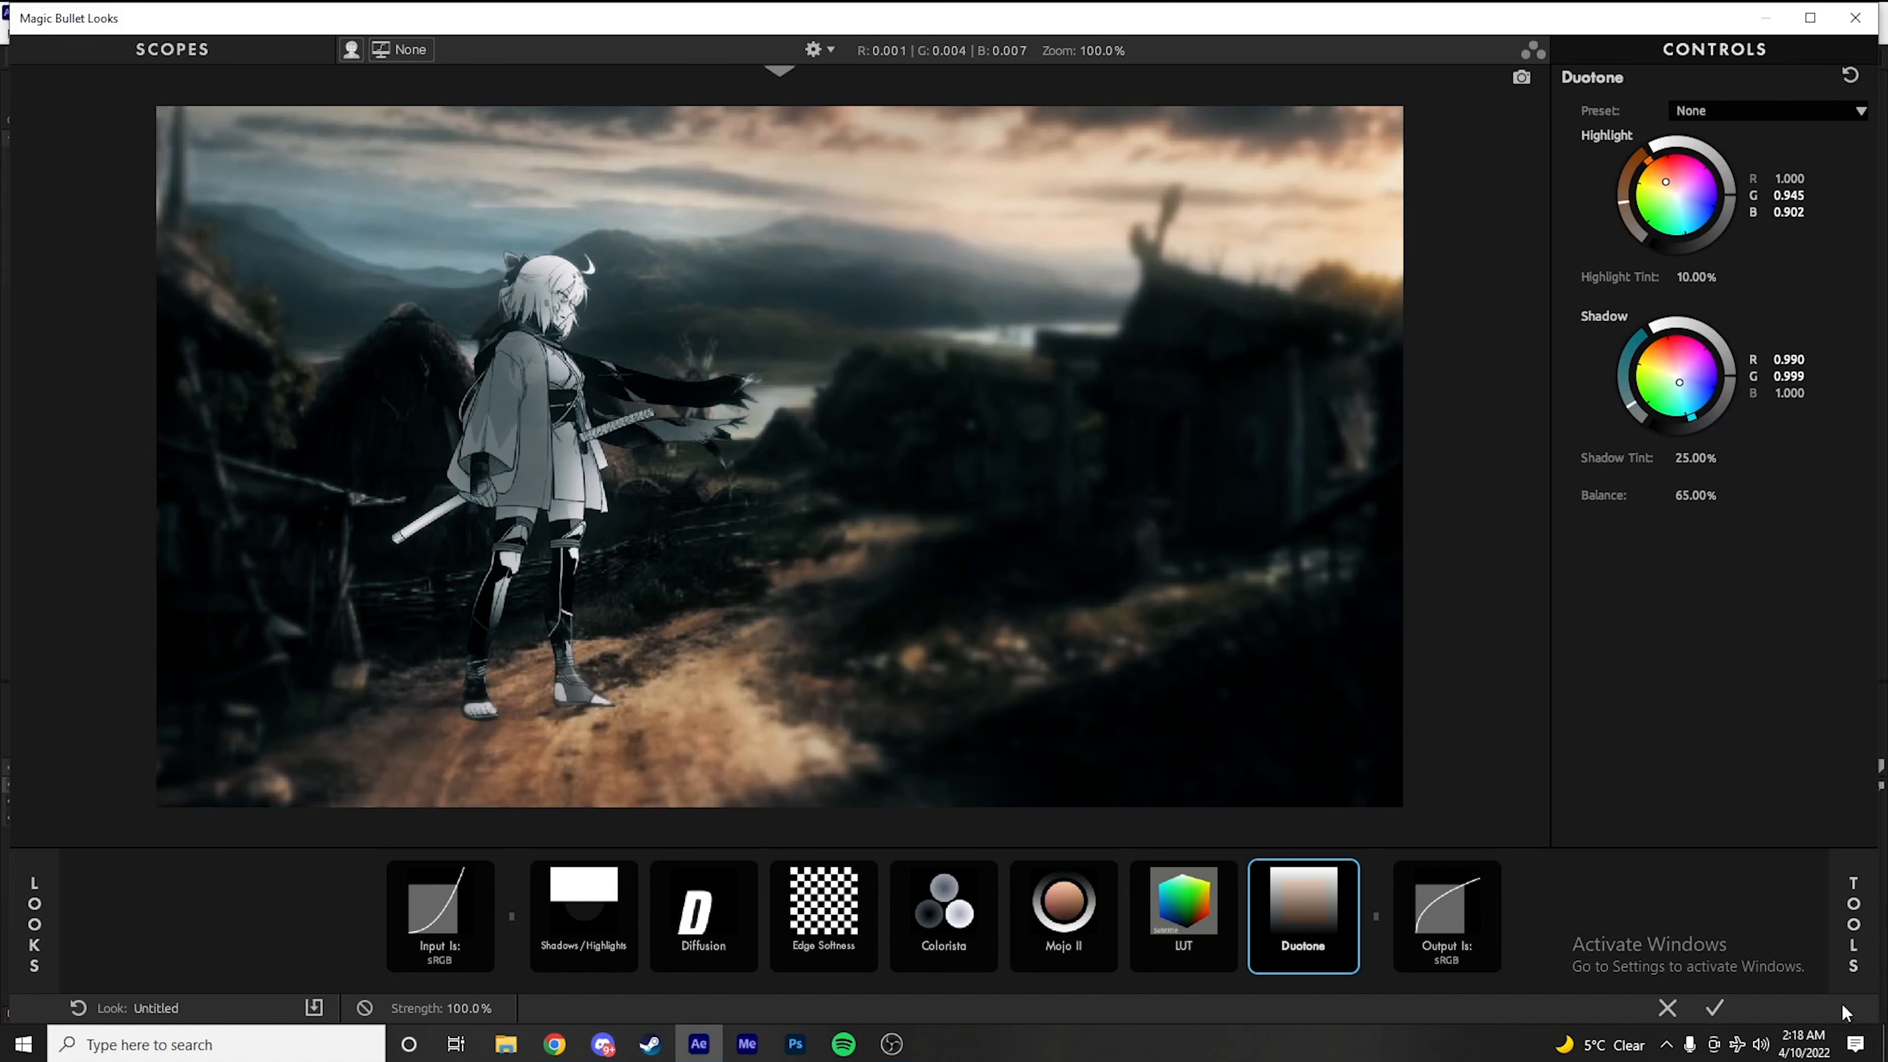
Add Haze/Flare between Edge Softness and Colorista with Softness 18.6% and a Tint Color of R 1.000, G 0.813, B 0.629
mouse_move(1853, 915)
scroll(1774, 576, up, 3)
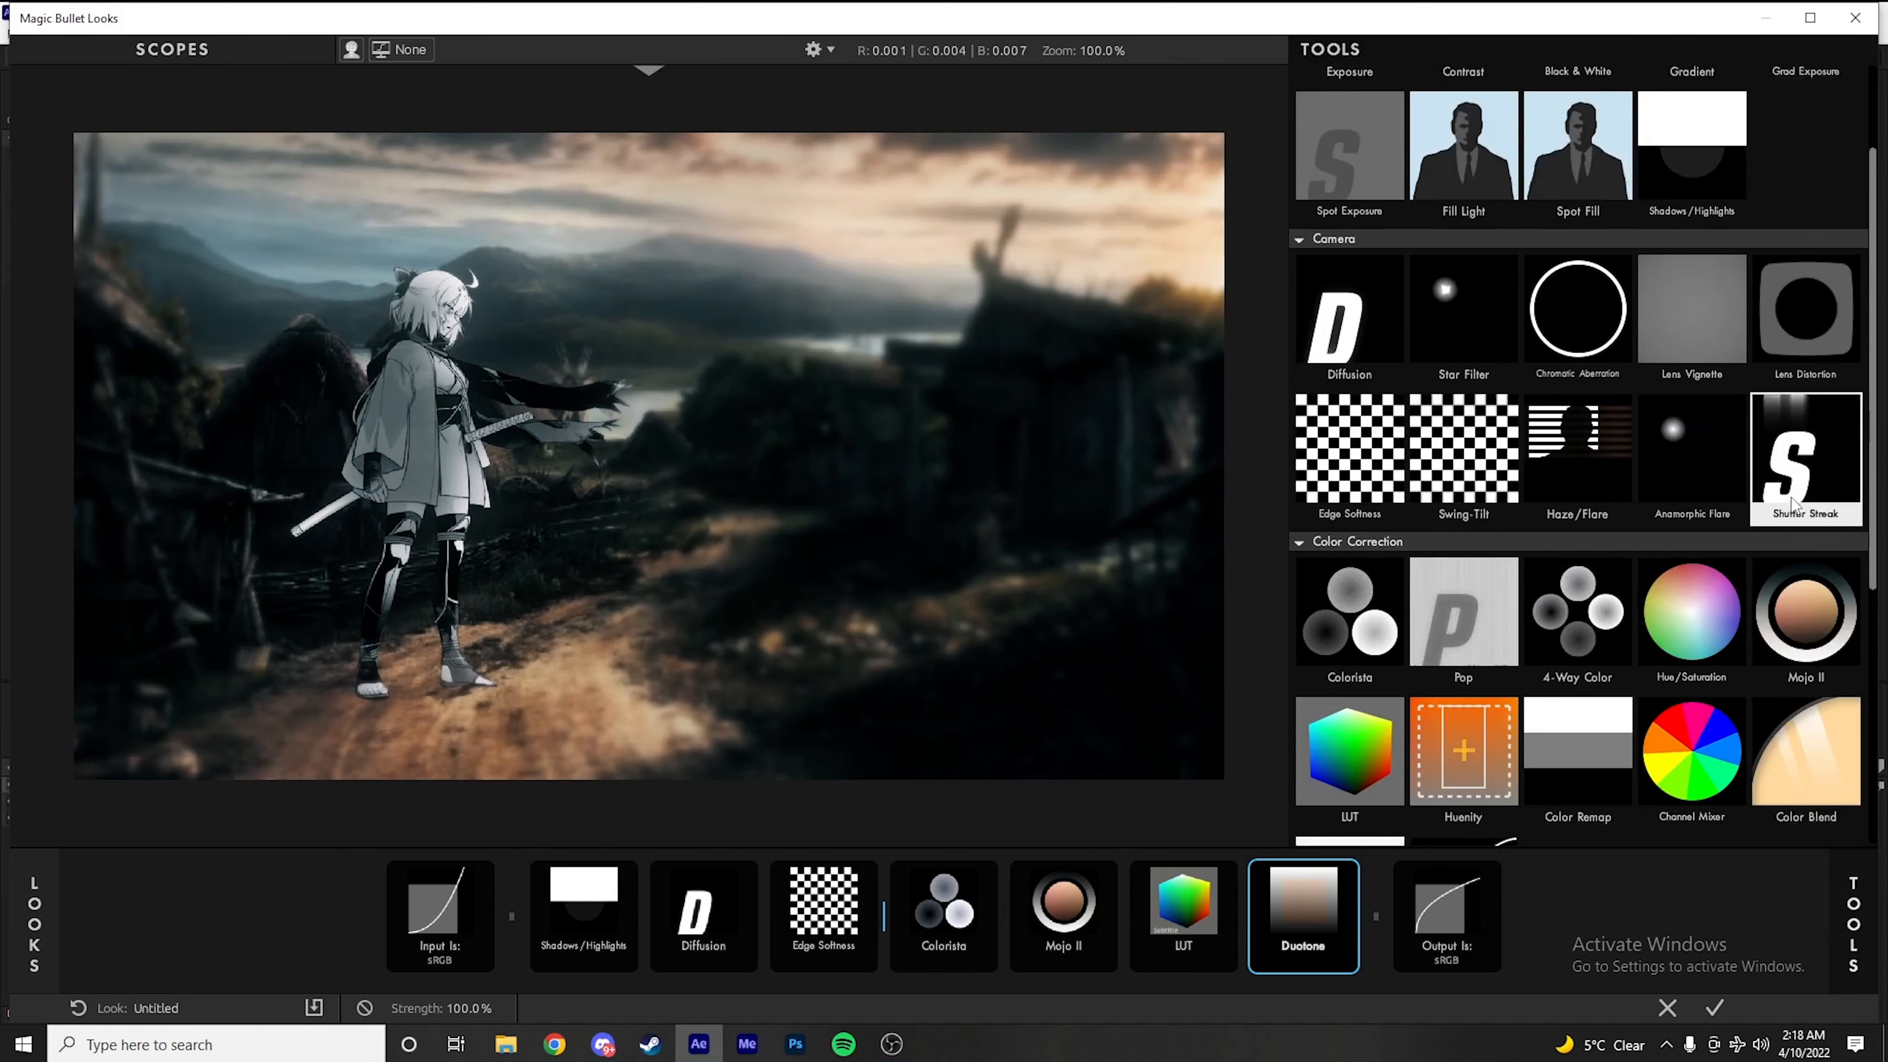
drag(1602, 588, 864, 894)
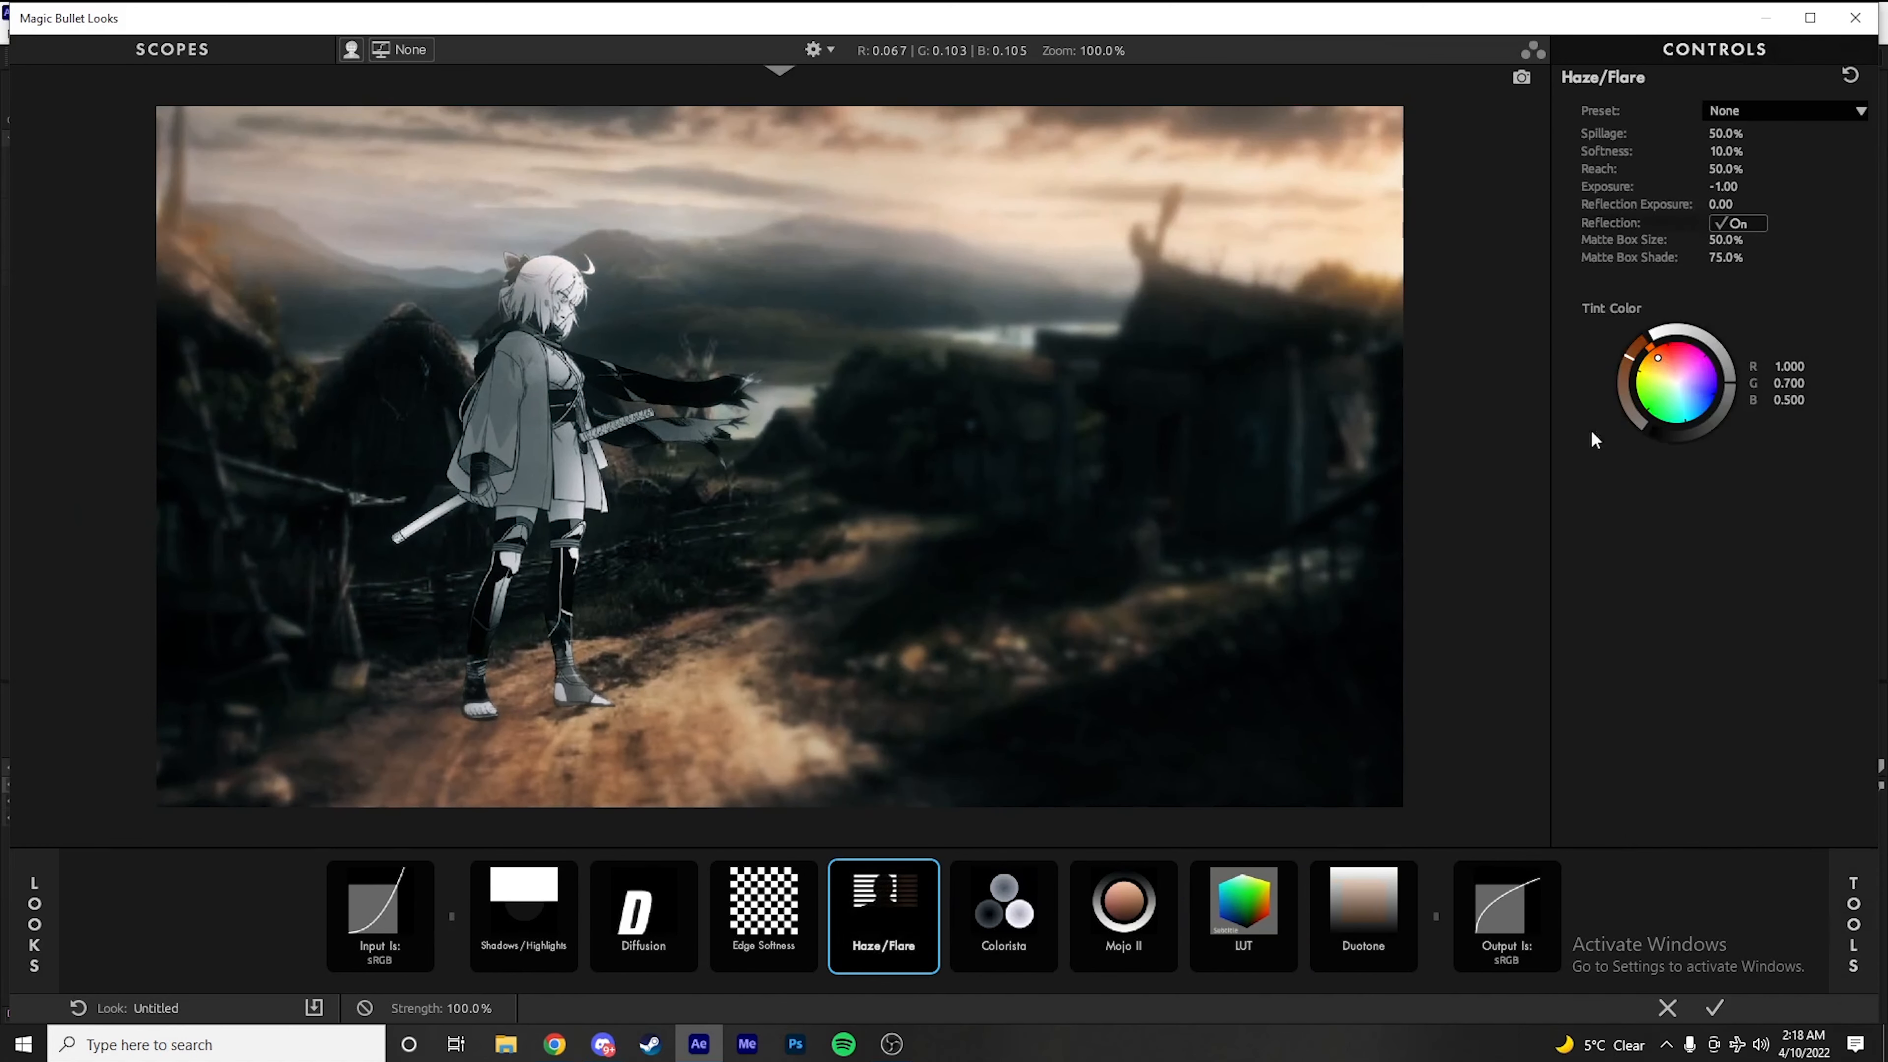
drag(1636, 363, 1657, 363)
drag(1725, 151, 1722, 200)
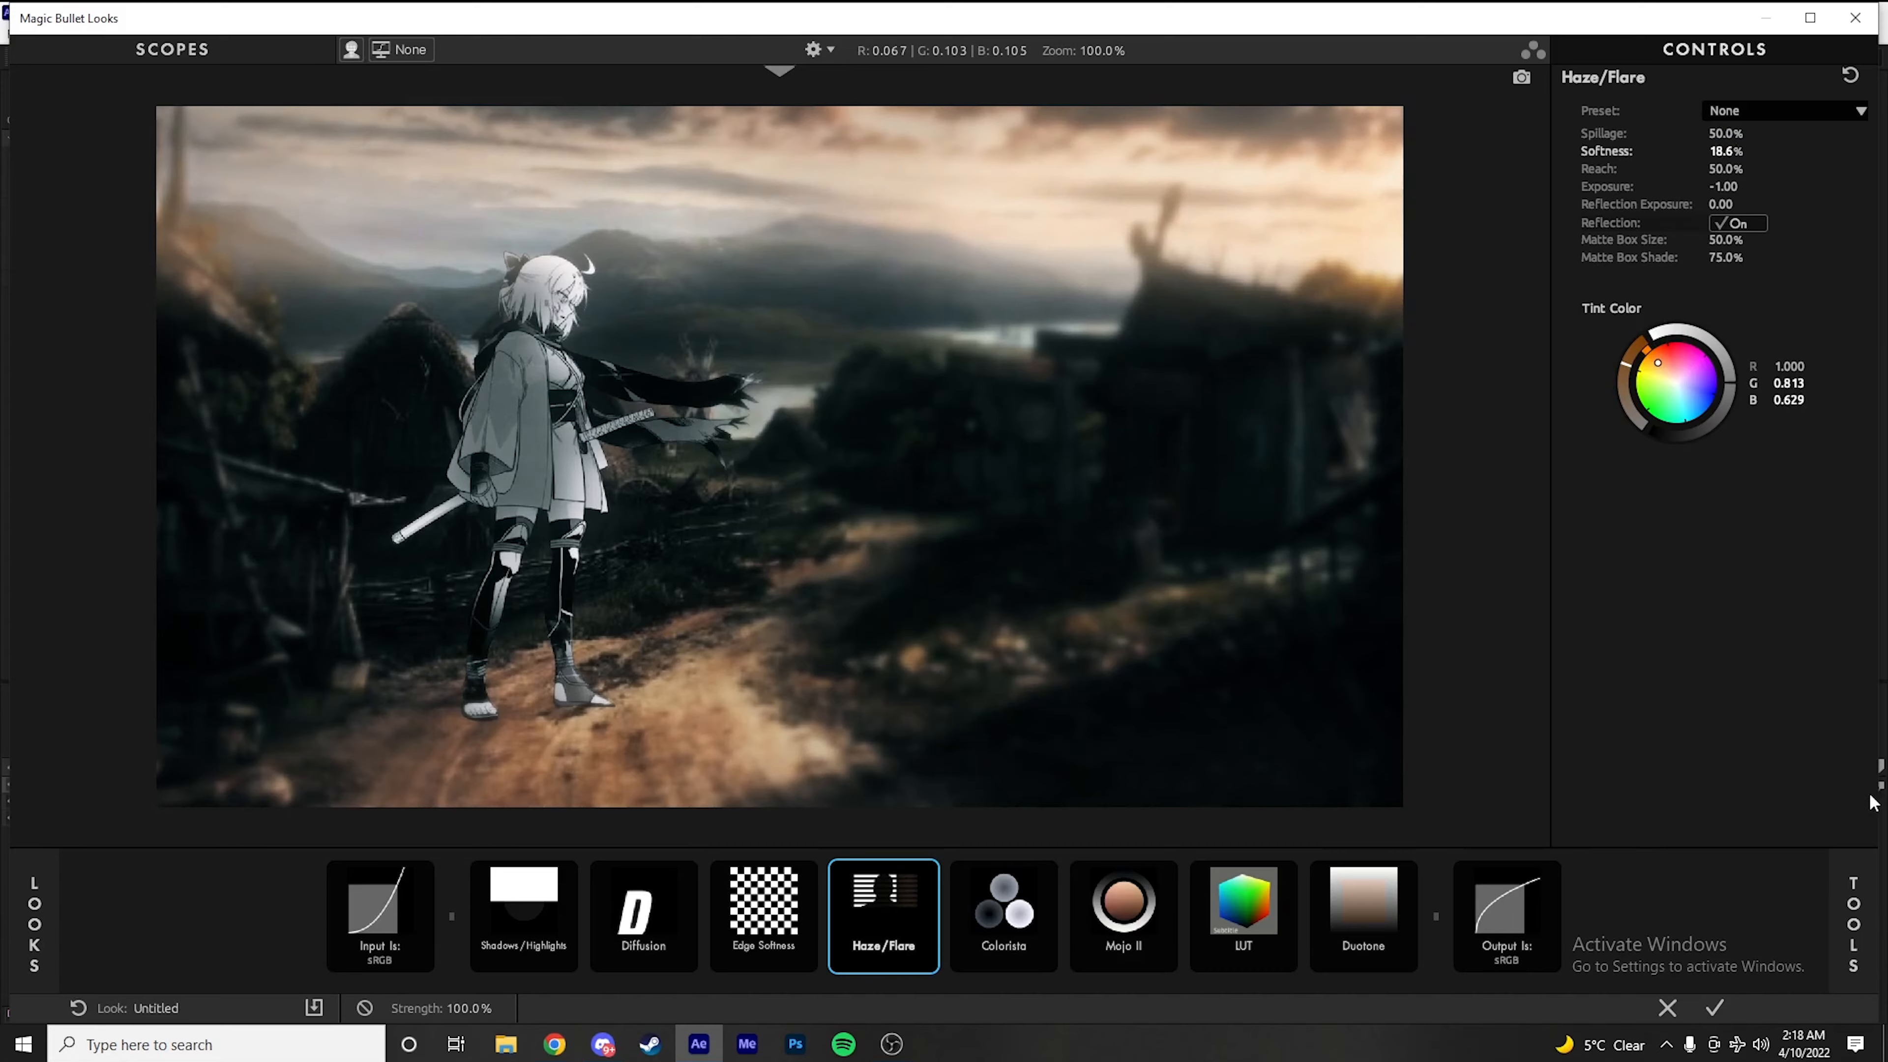
Accept the finished look on the adjustment layer and inspect the graded composition up close
click(1853, 915)
scroll(1651, 733, down, 5)
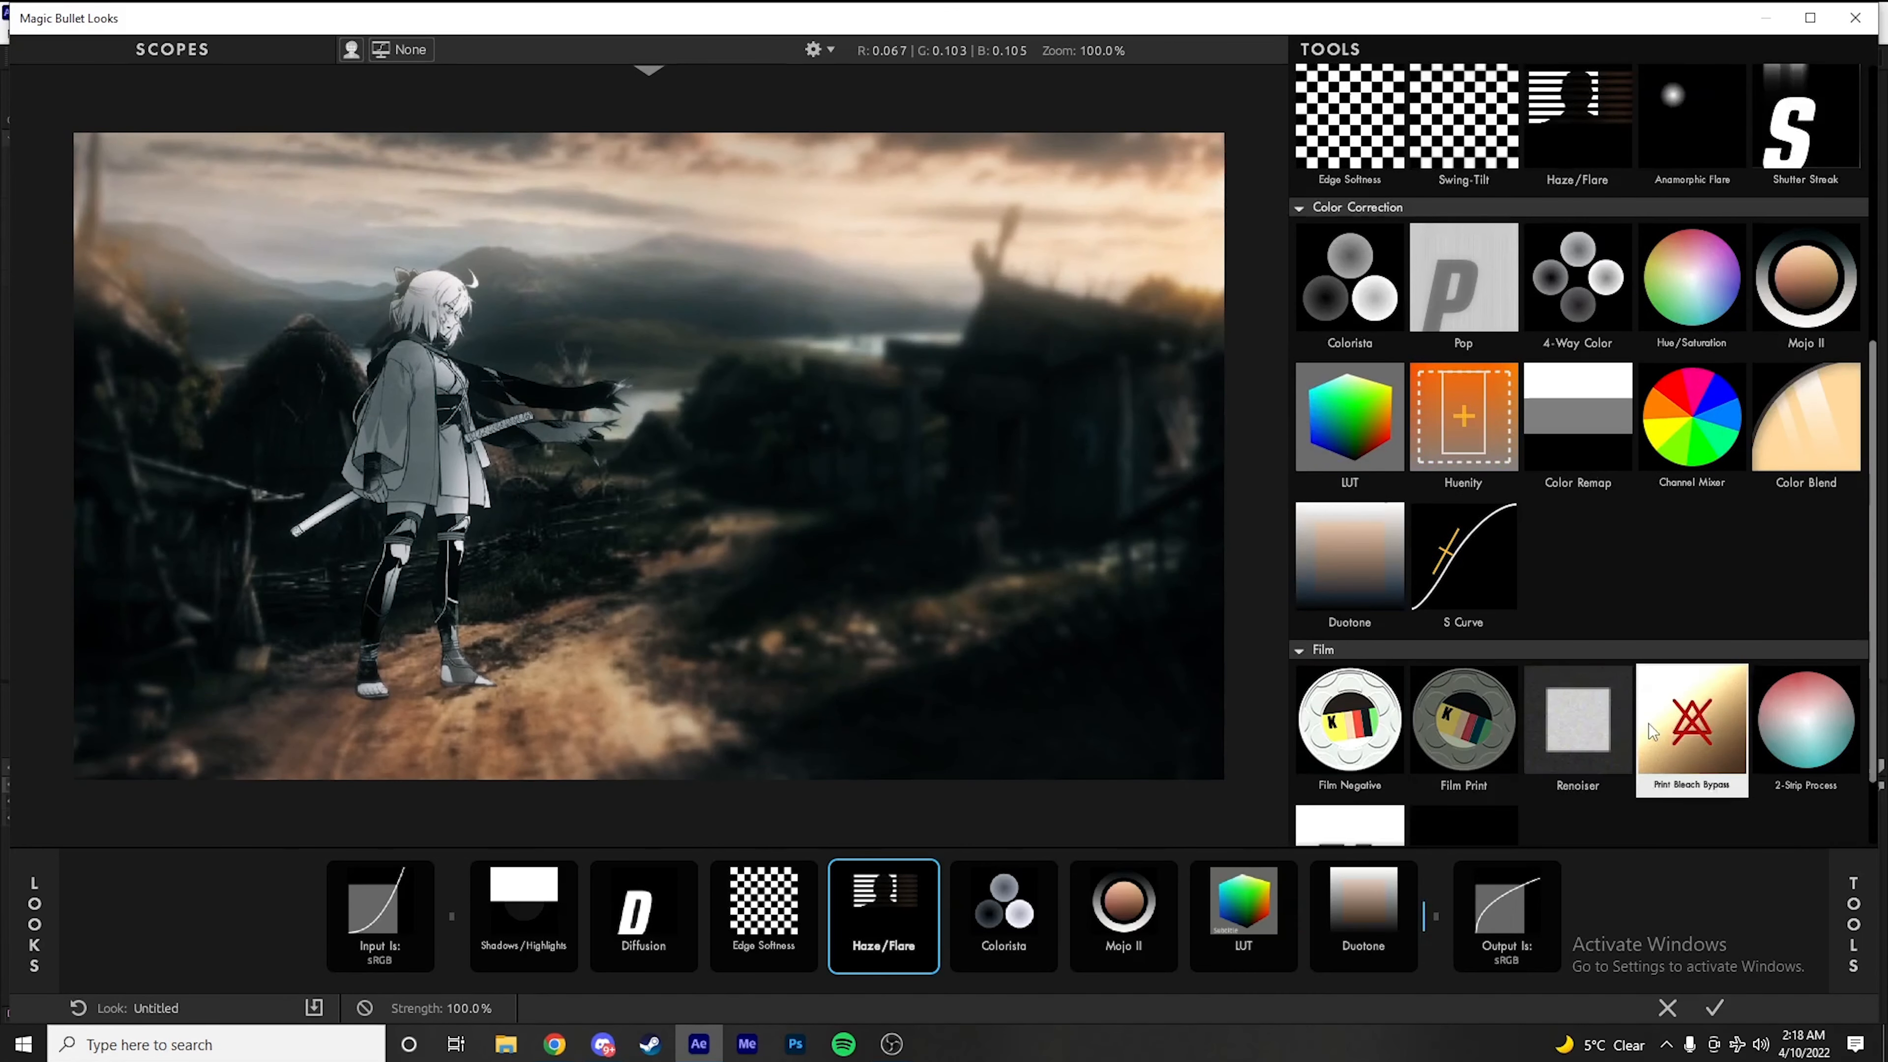
scroll(1568, 617, down, 1)
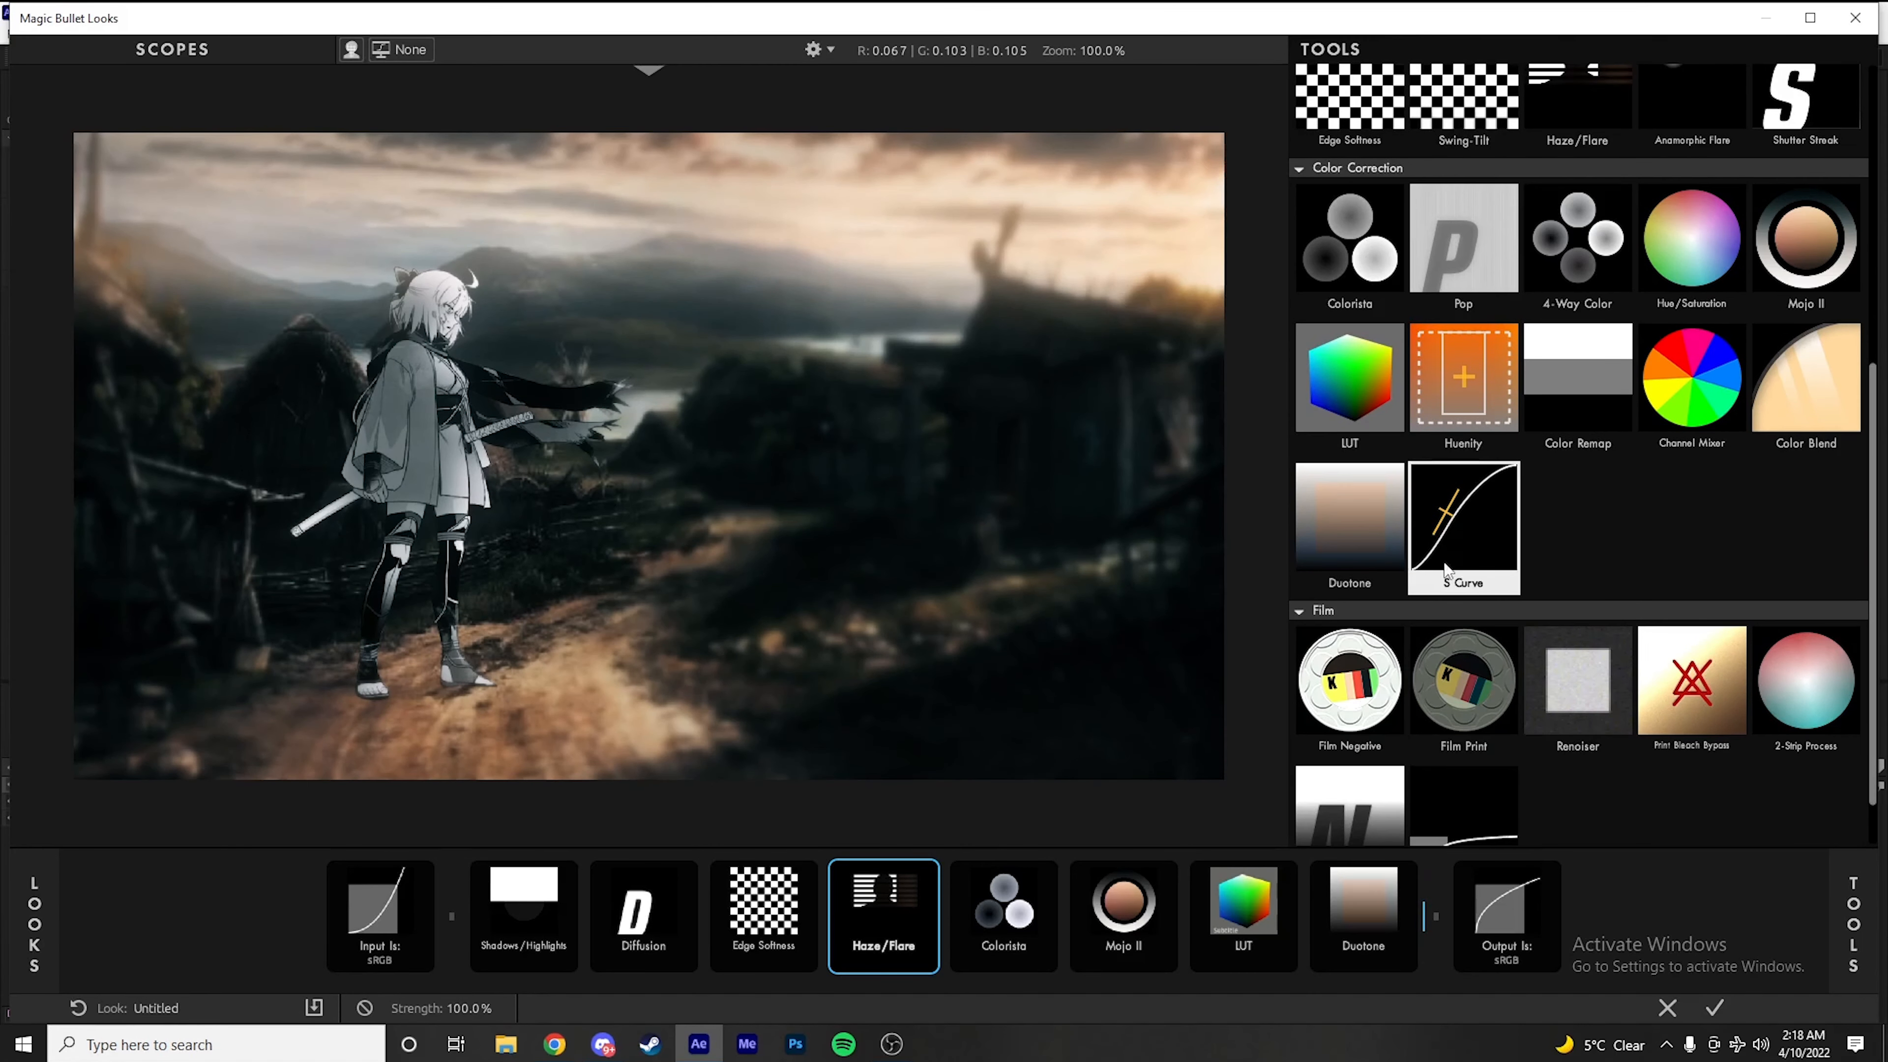
scroll(1695, 462, up, 6)
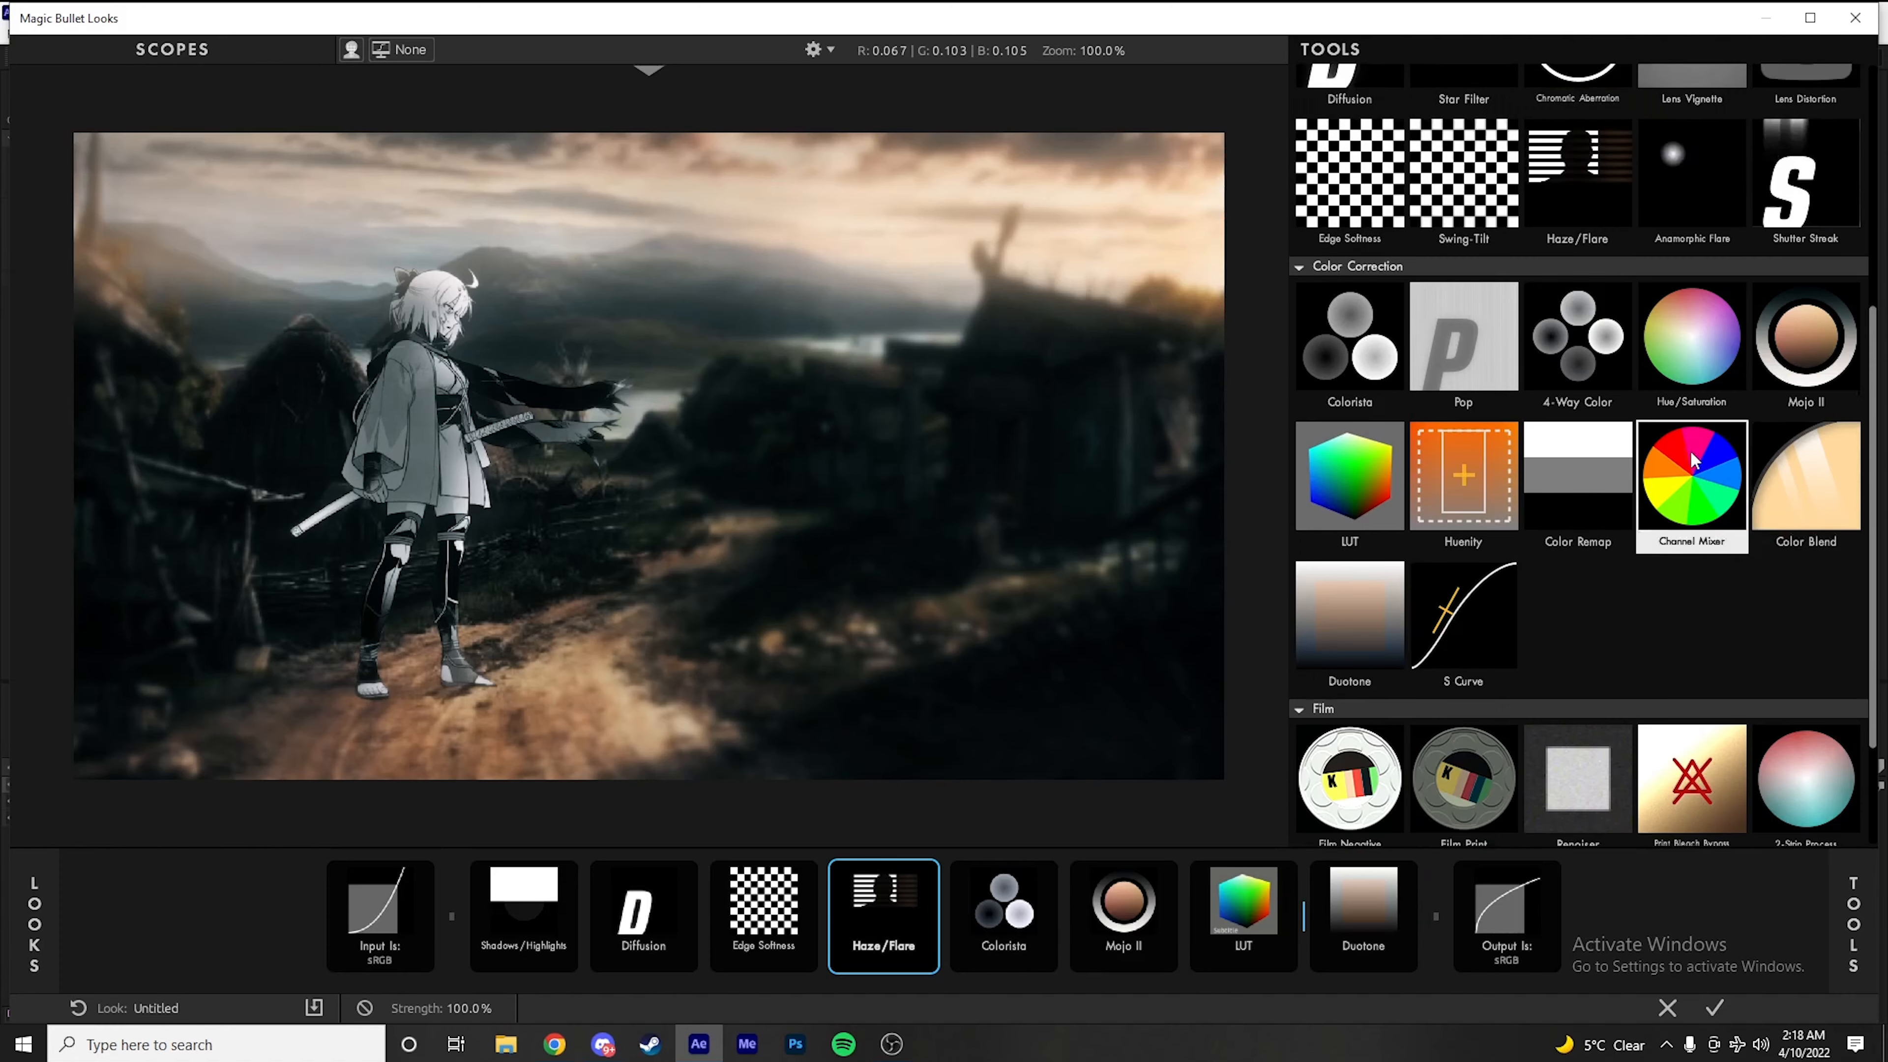
scroll(1689, 455, up, 7)
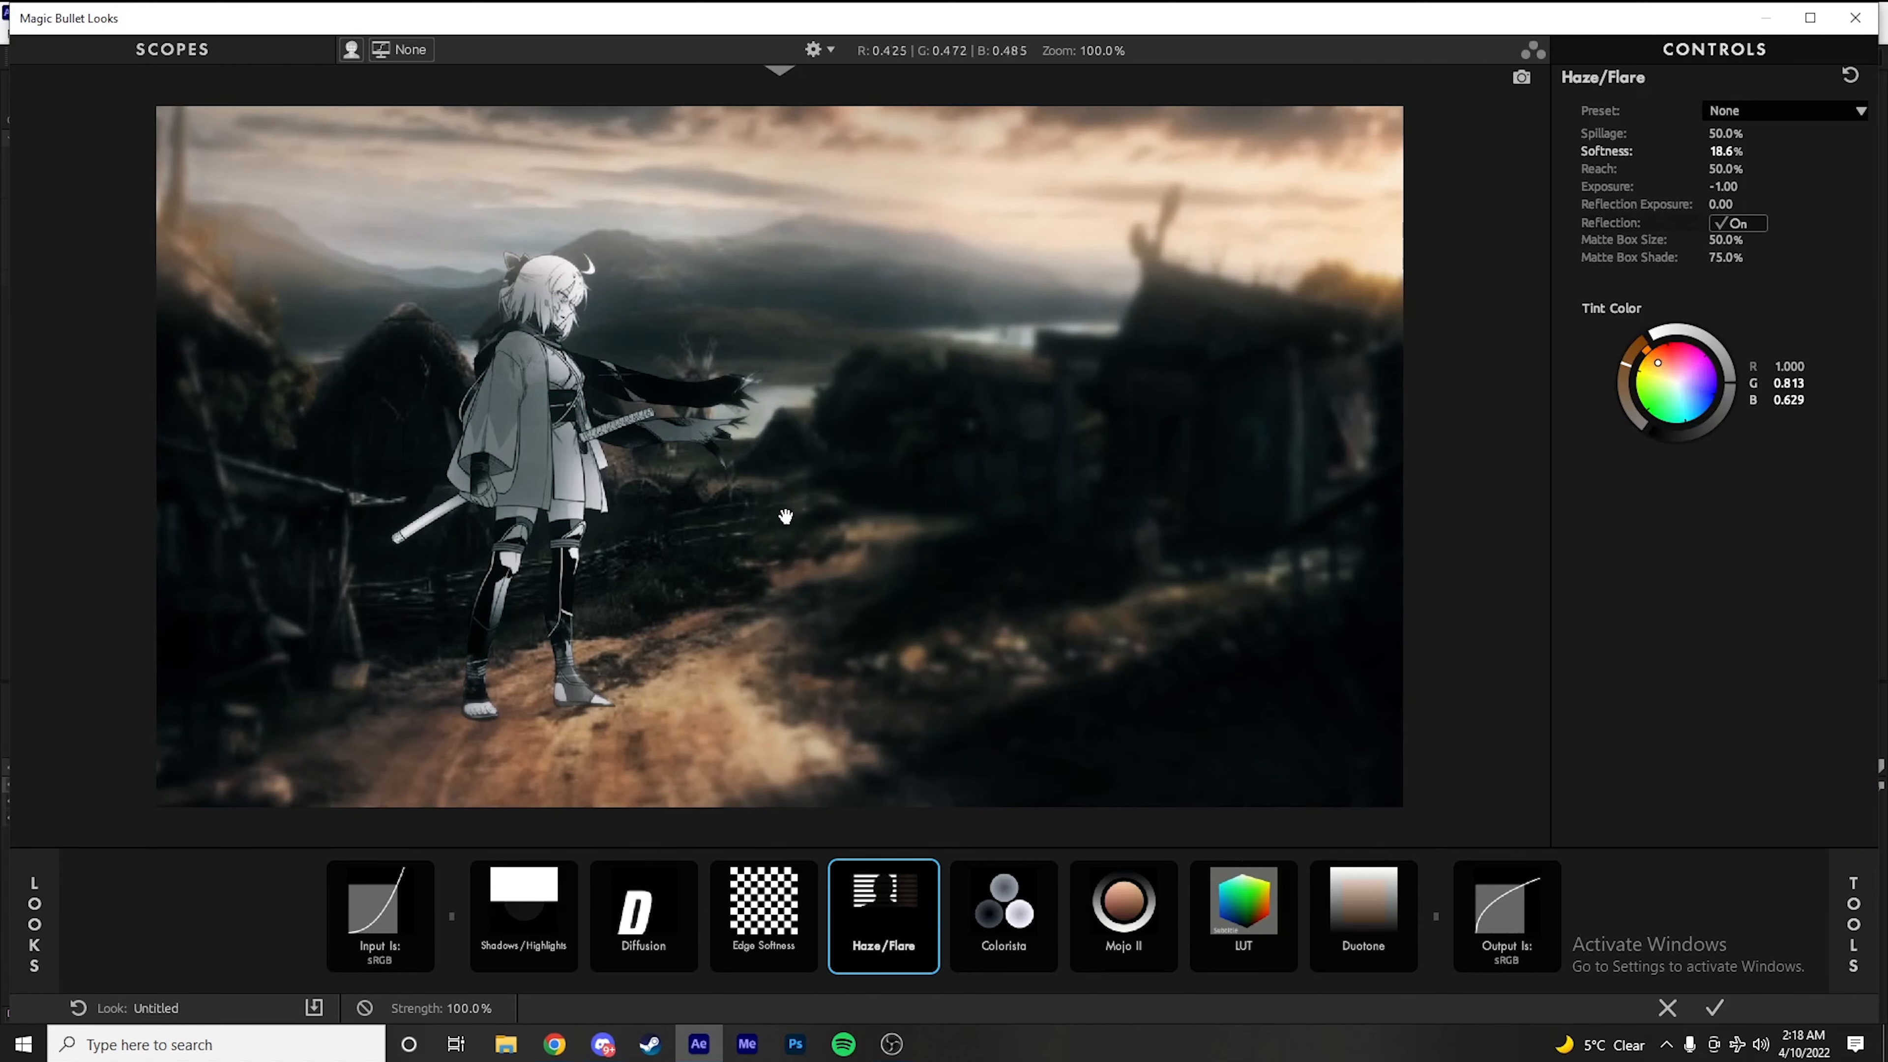
click(1714, 1010)
scroll(1091, 504, up, 1)
drag(1091, 506, 938, 421)
scroll(908, 432, down, 1)
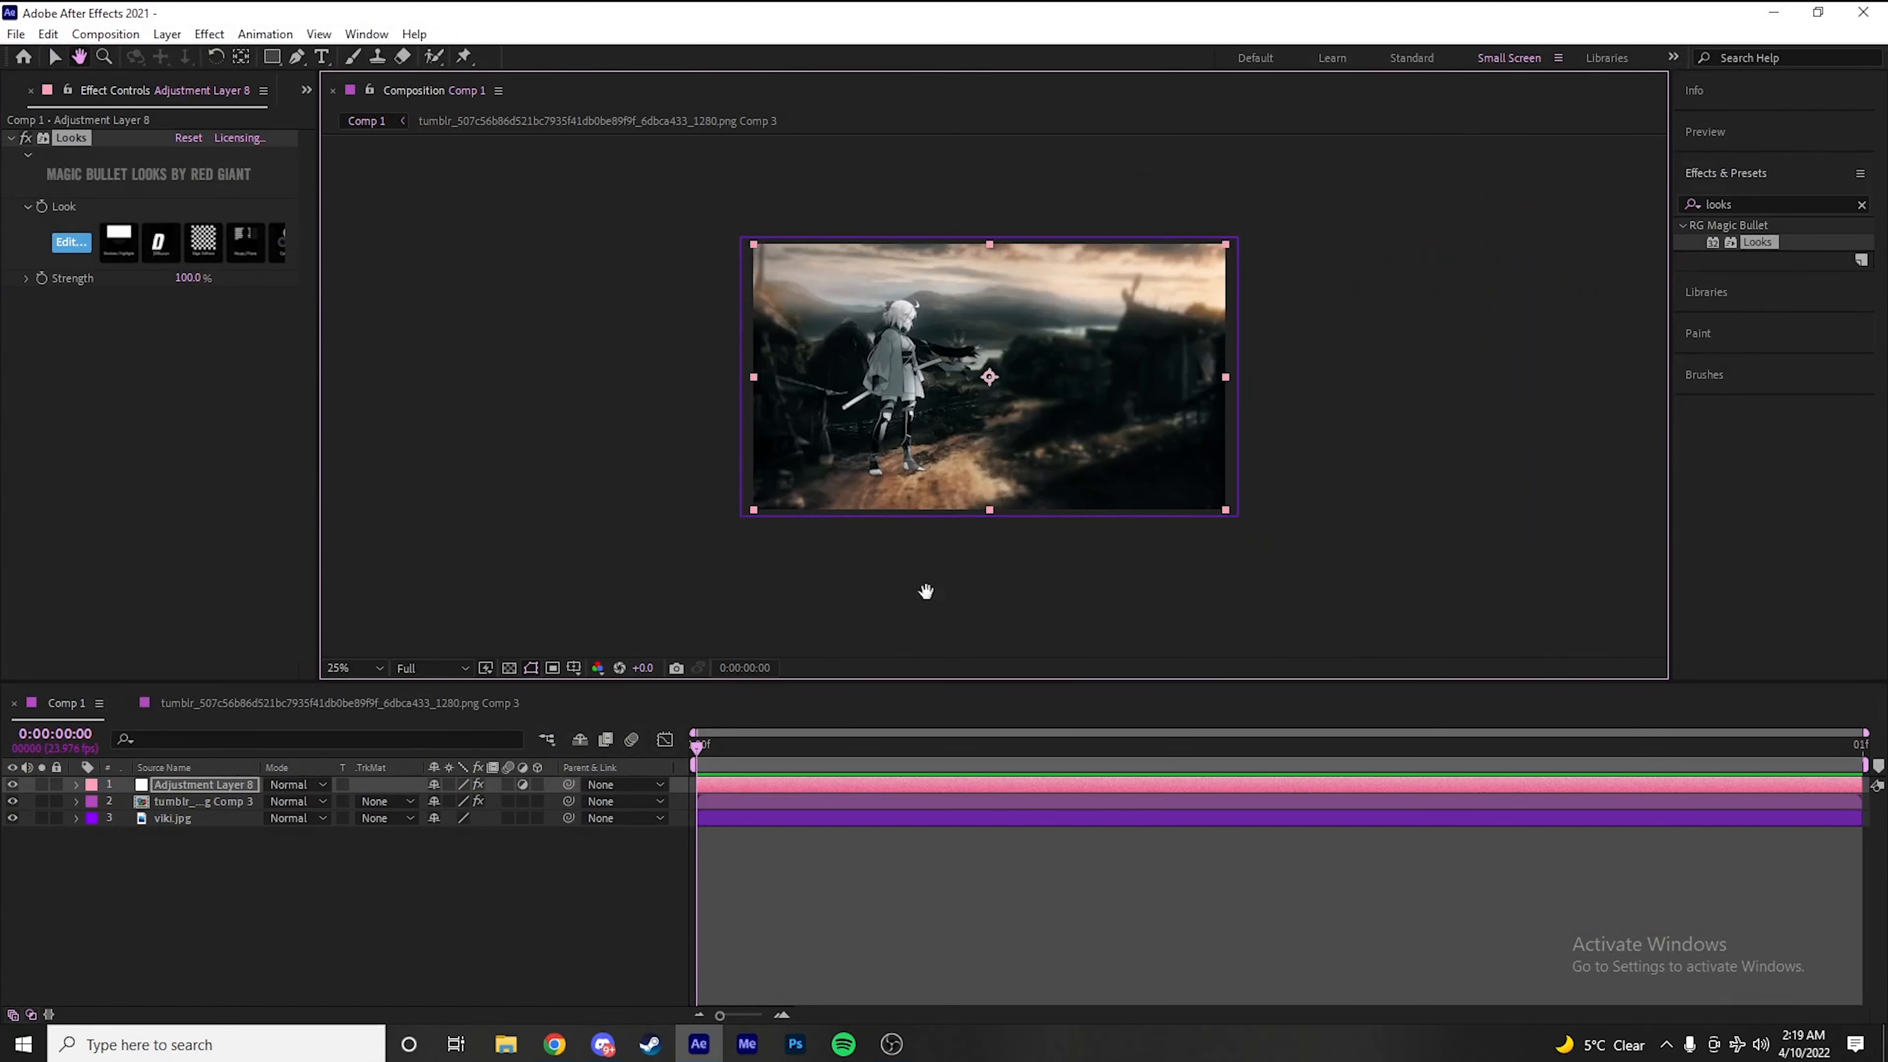
Create a black solid with a triangular mask over the scene's left side and set its Mask Feather to 420 pixels
click(746, 905)
key(ctrl+y)
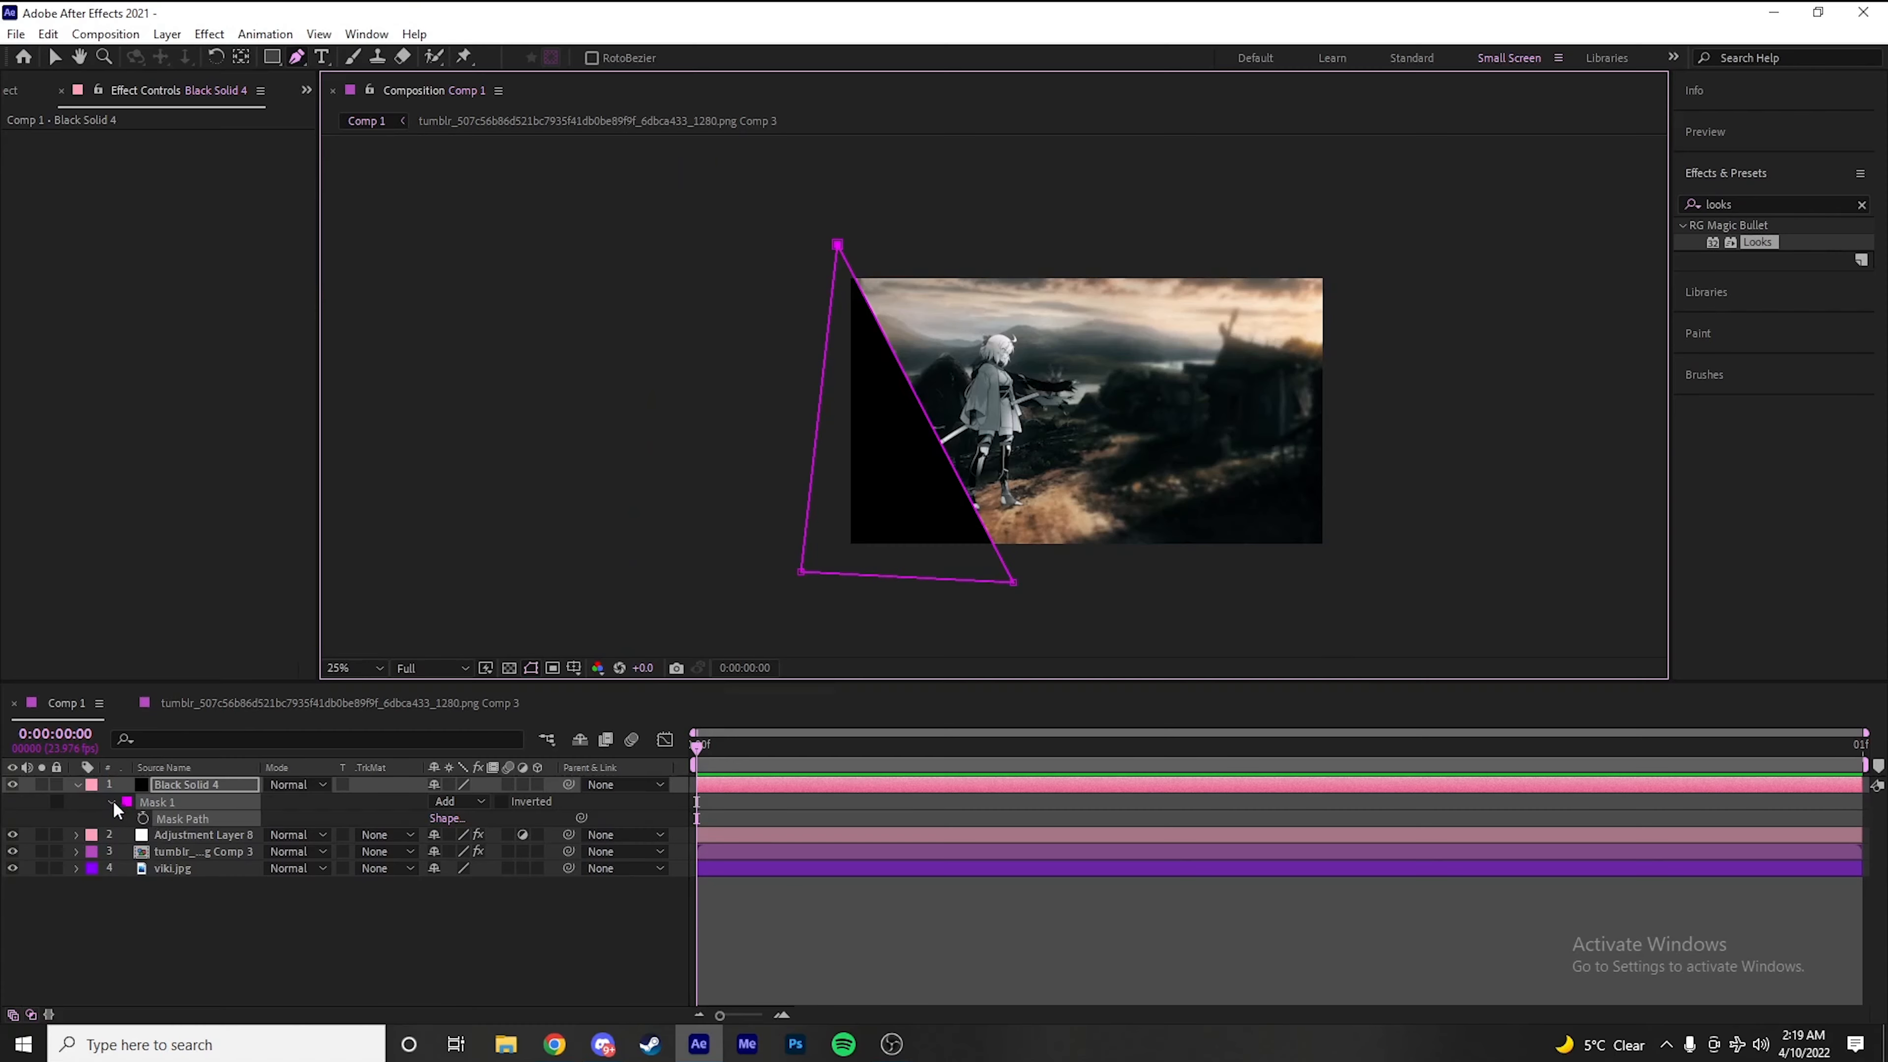
click(112, 801)
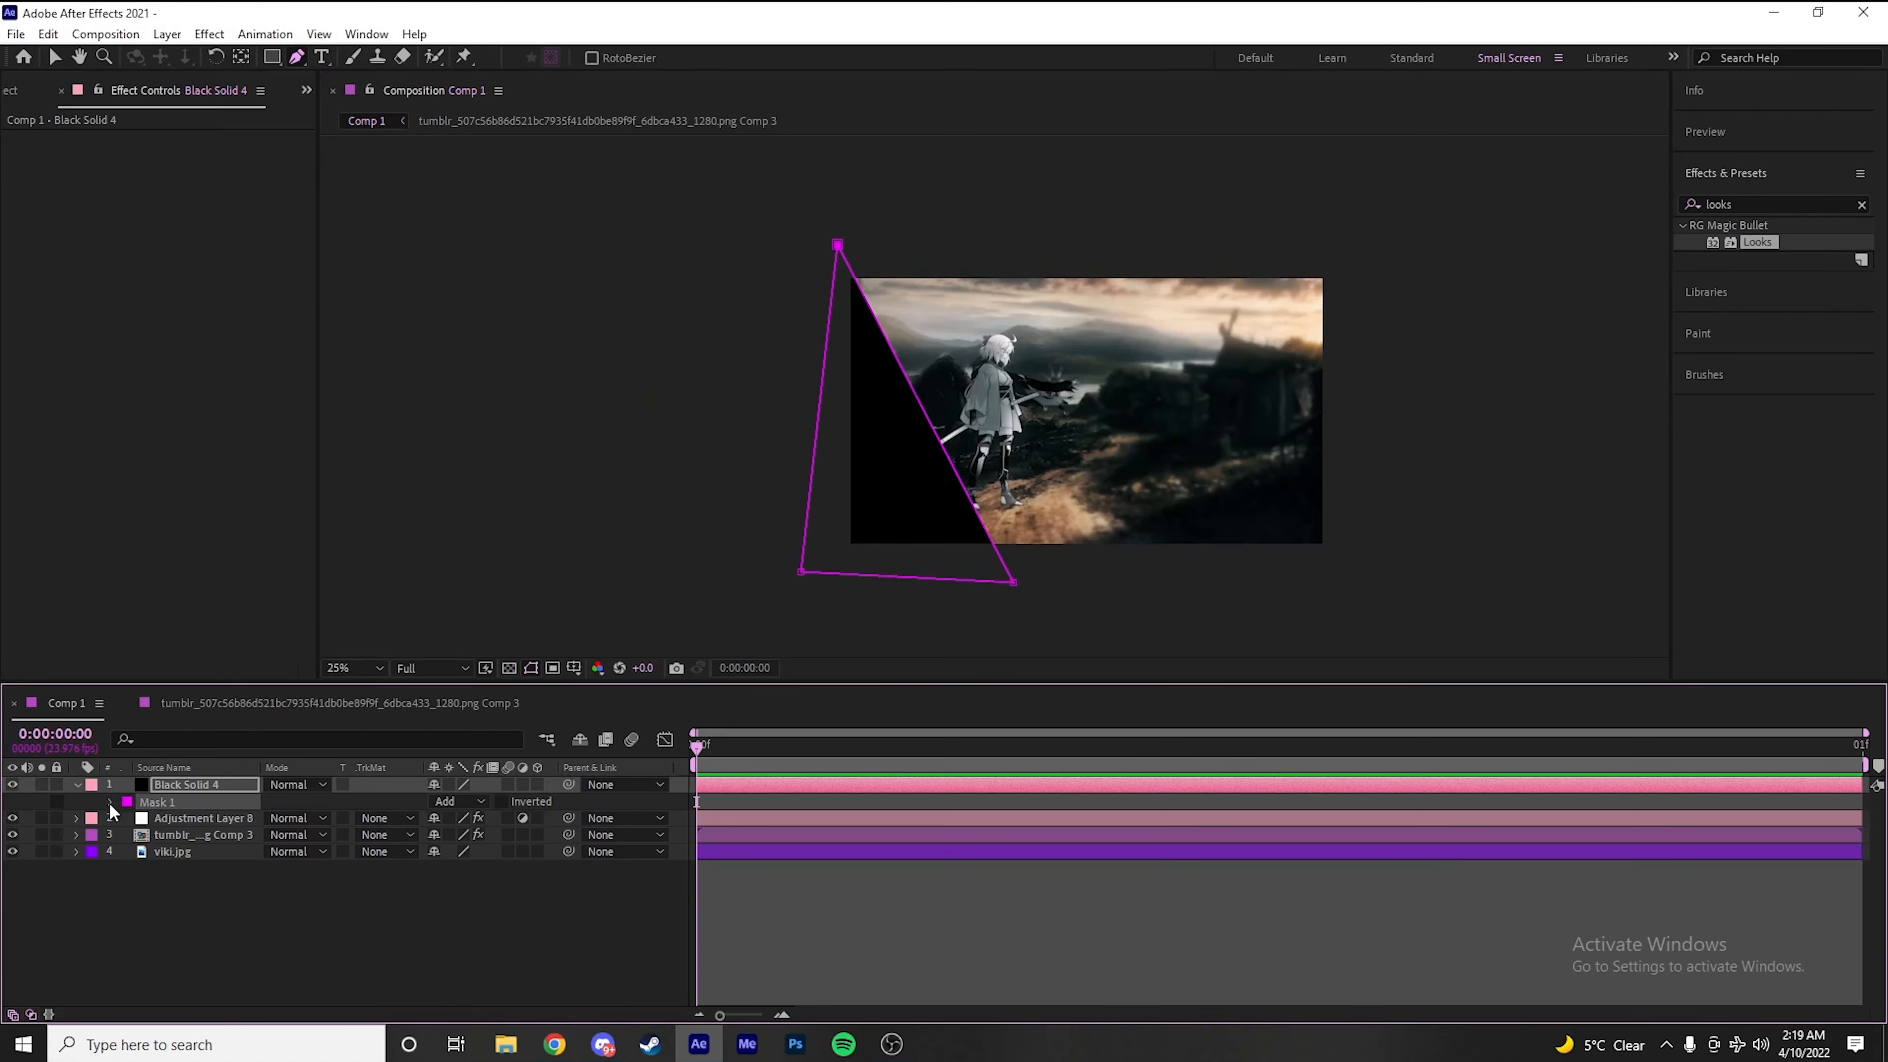
drag(453, 836, 724, 835)
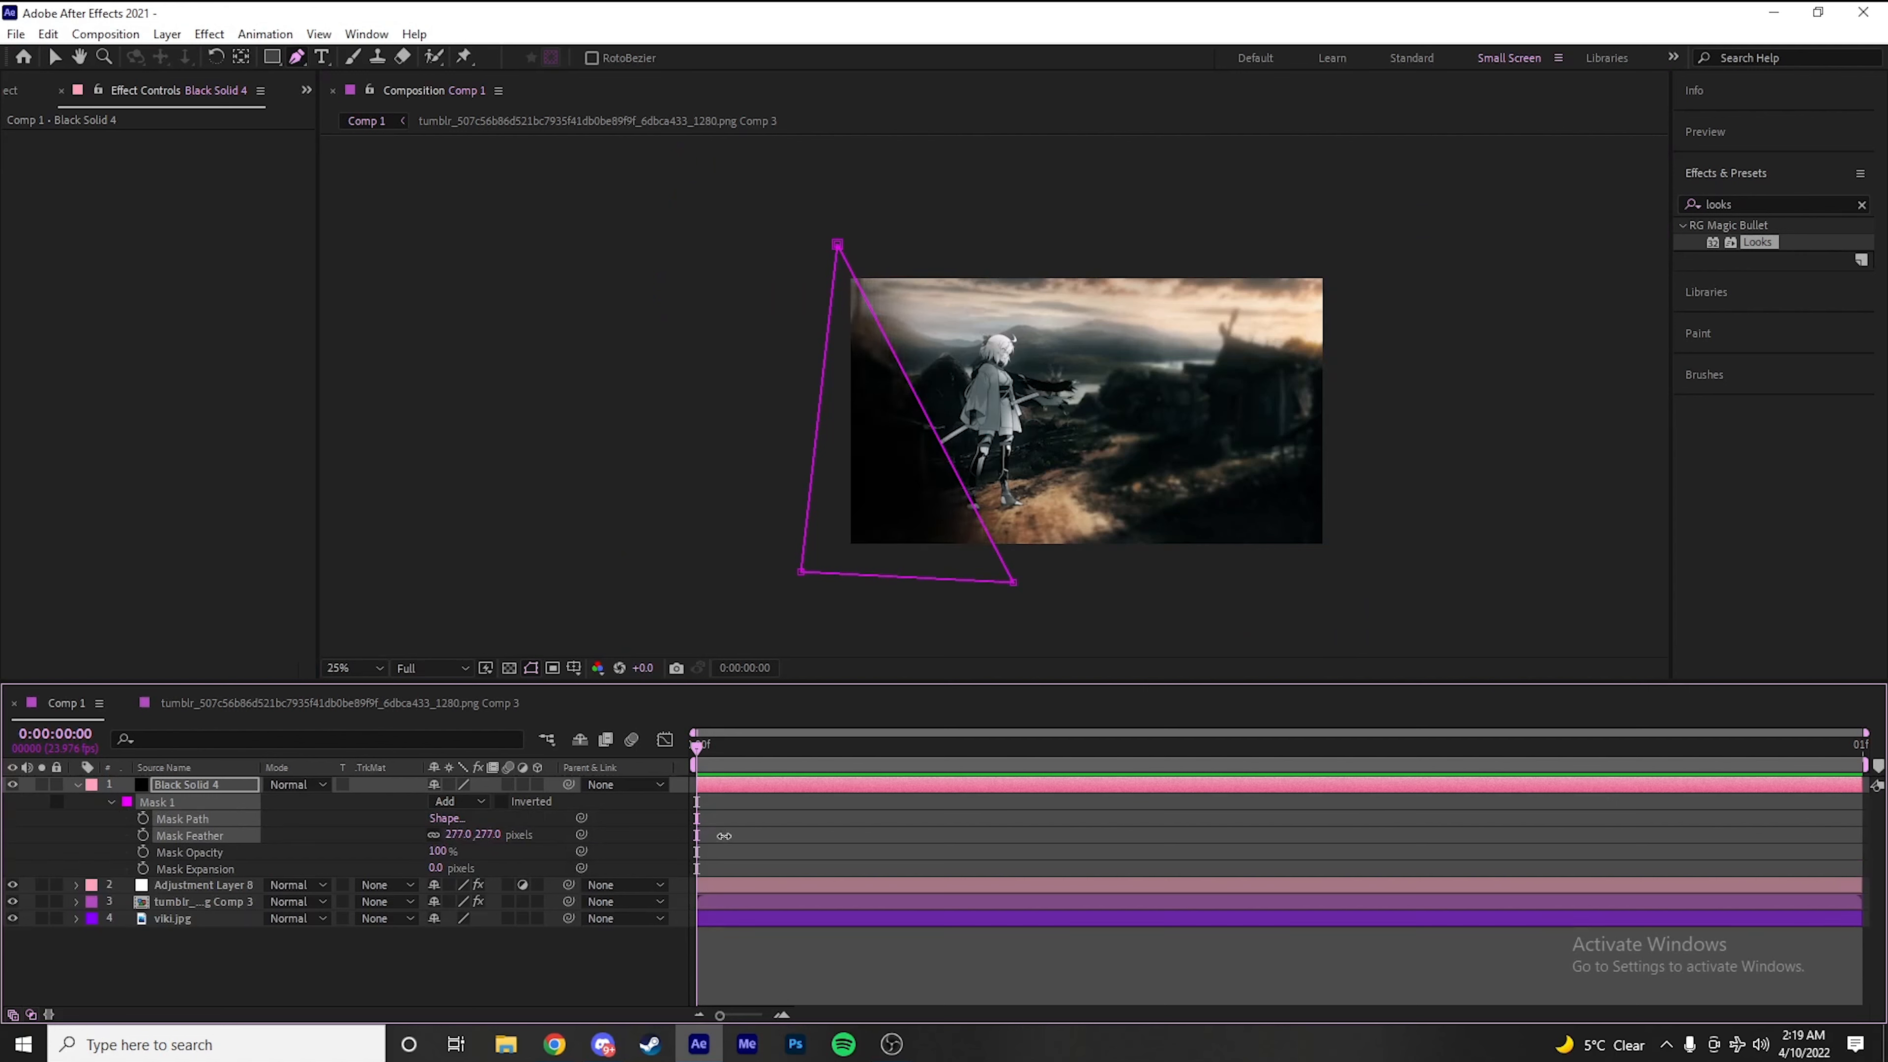
drag(468, 835, 568, 850)
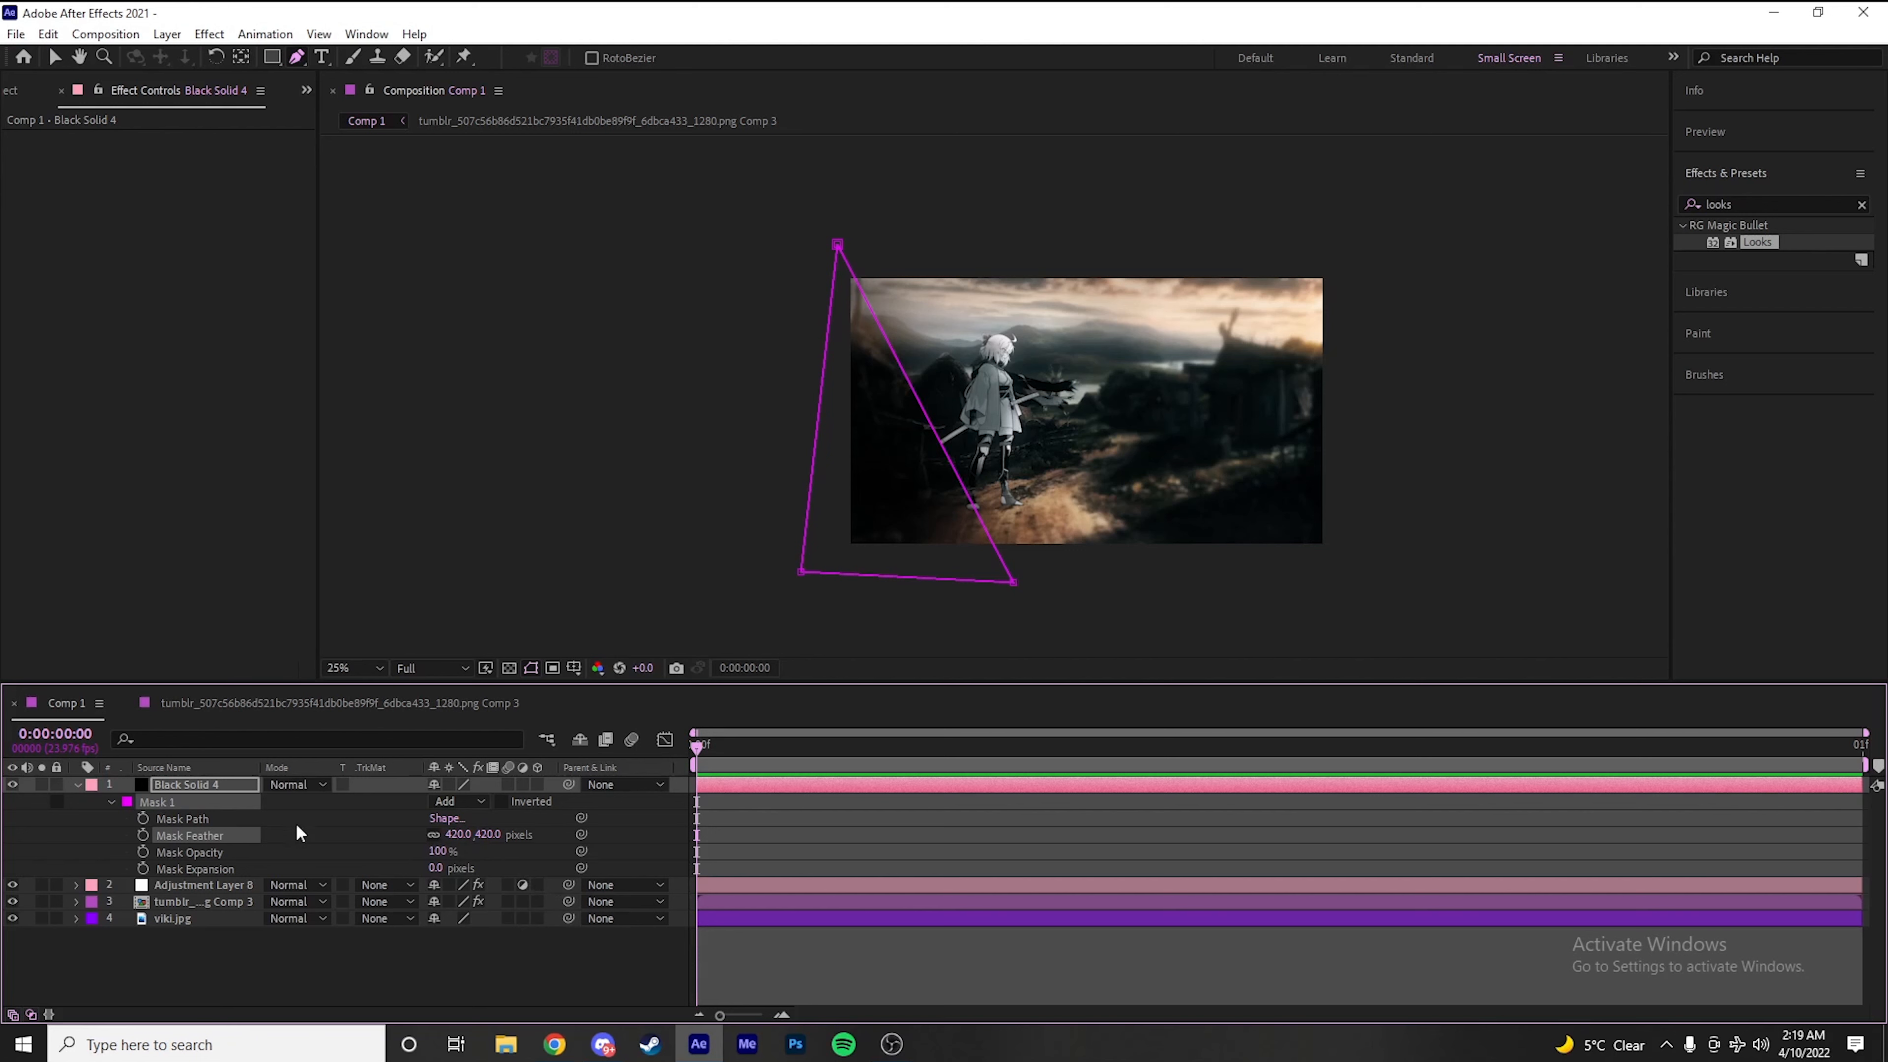
Lower the black solid's Mask Opacity to about 76% and its layer Opacity to 66%
drag(443, 853, 435, 865)
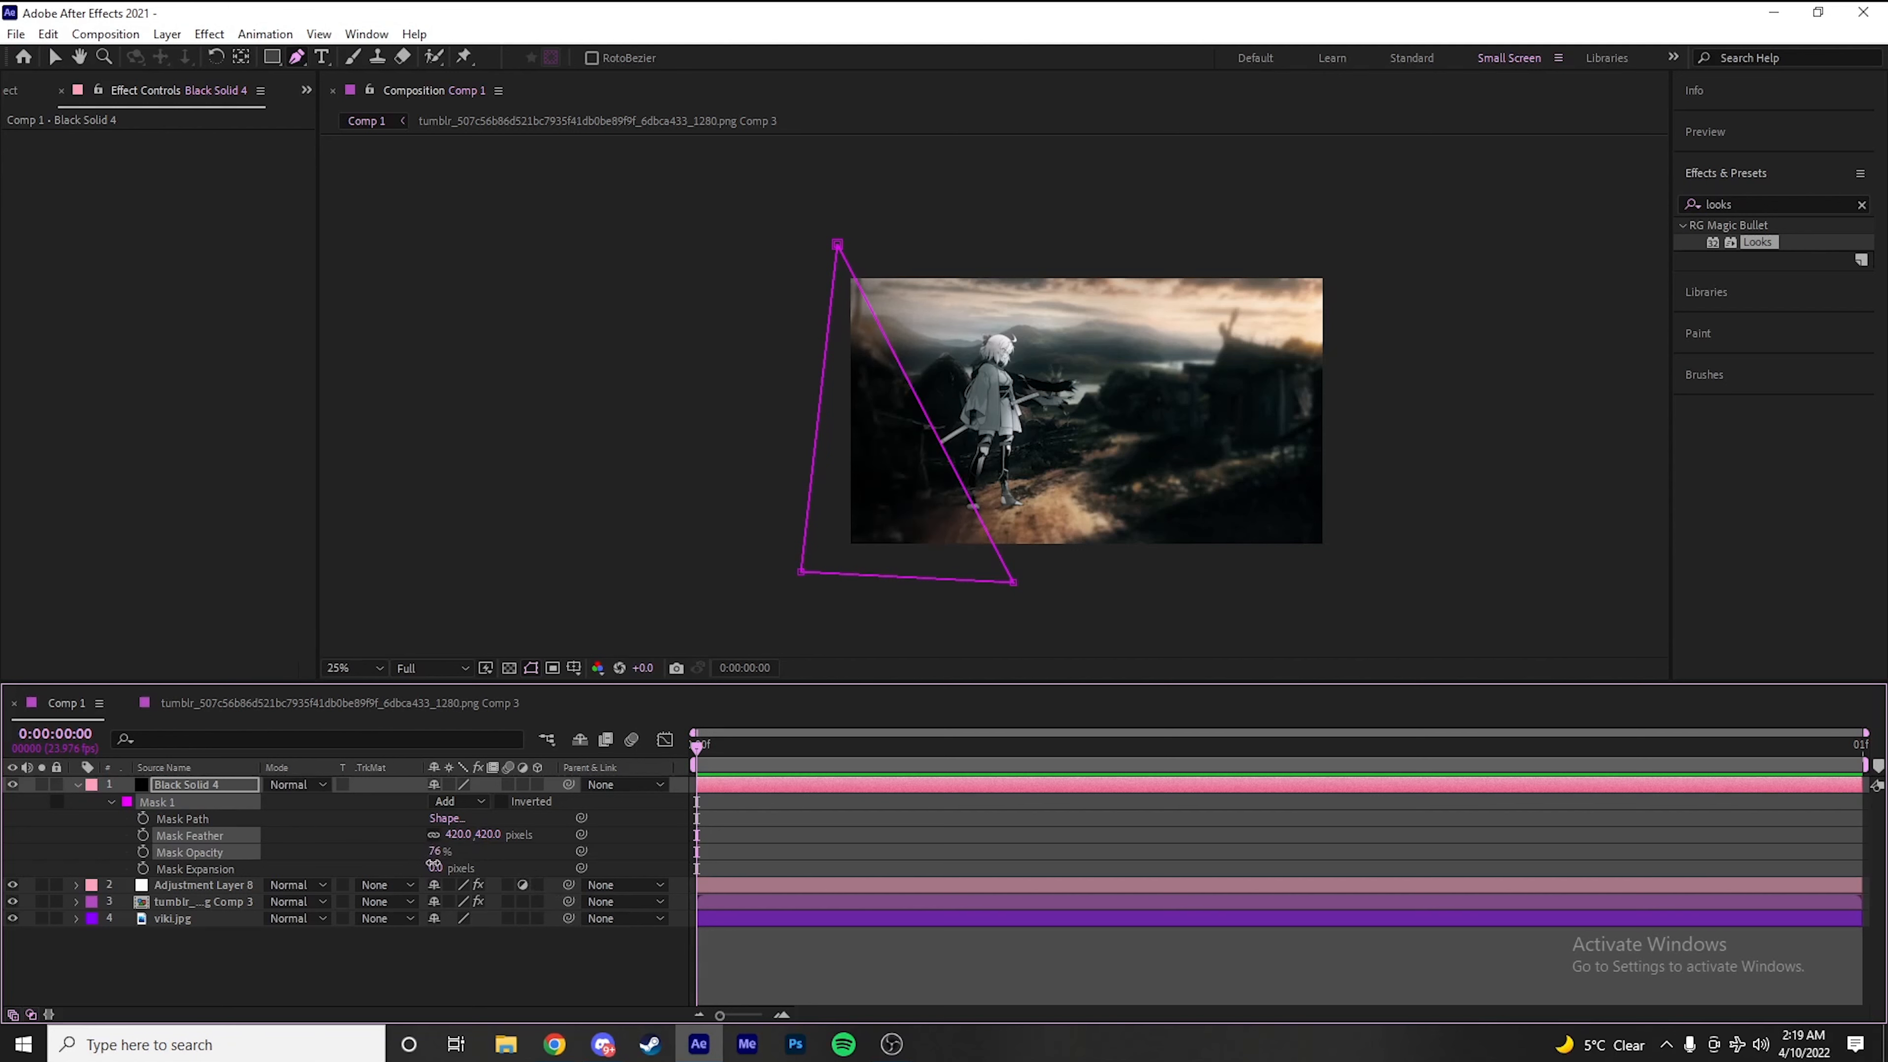
key(t)
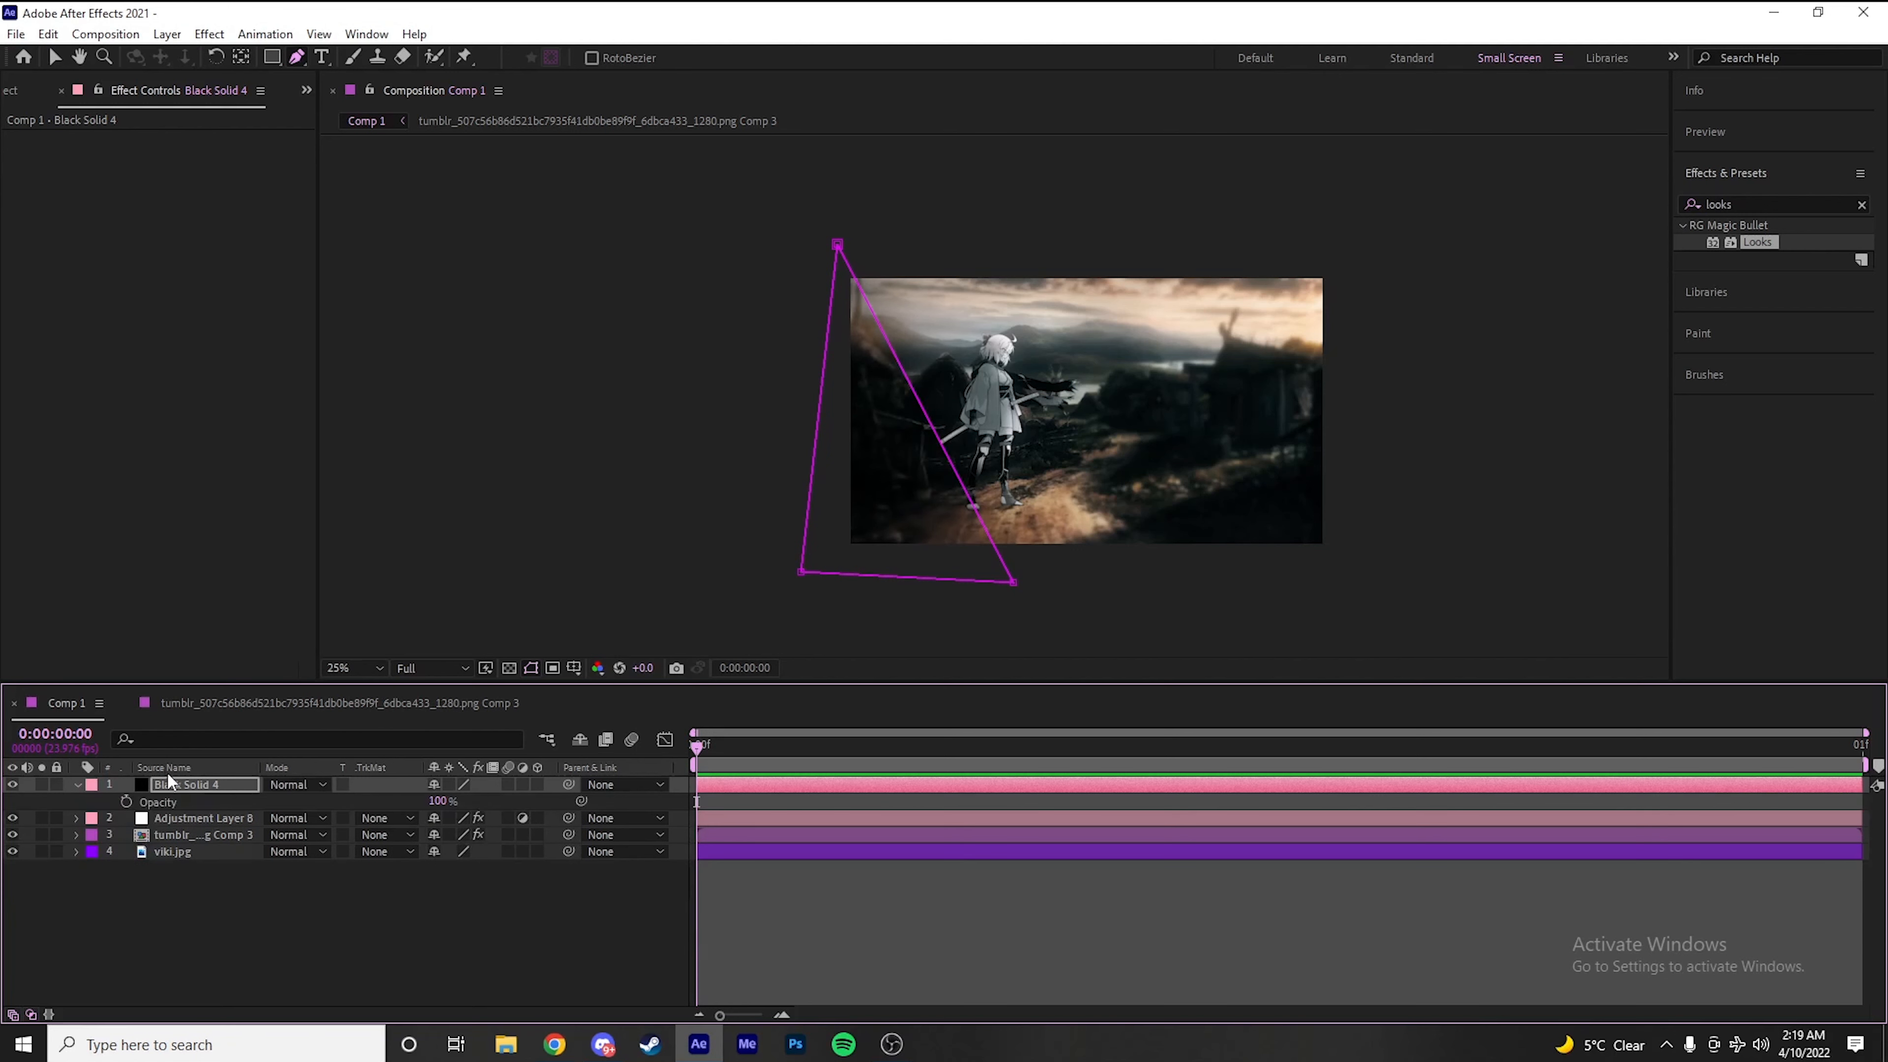
drag(453, 808, 430, 810)
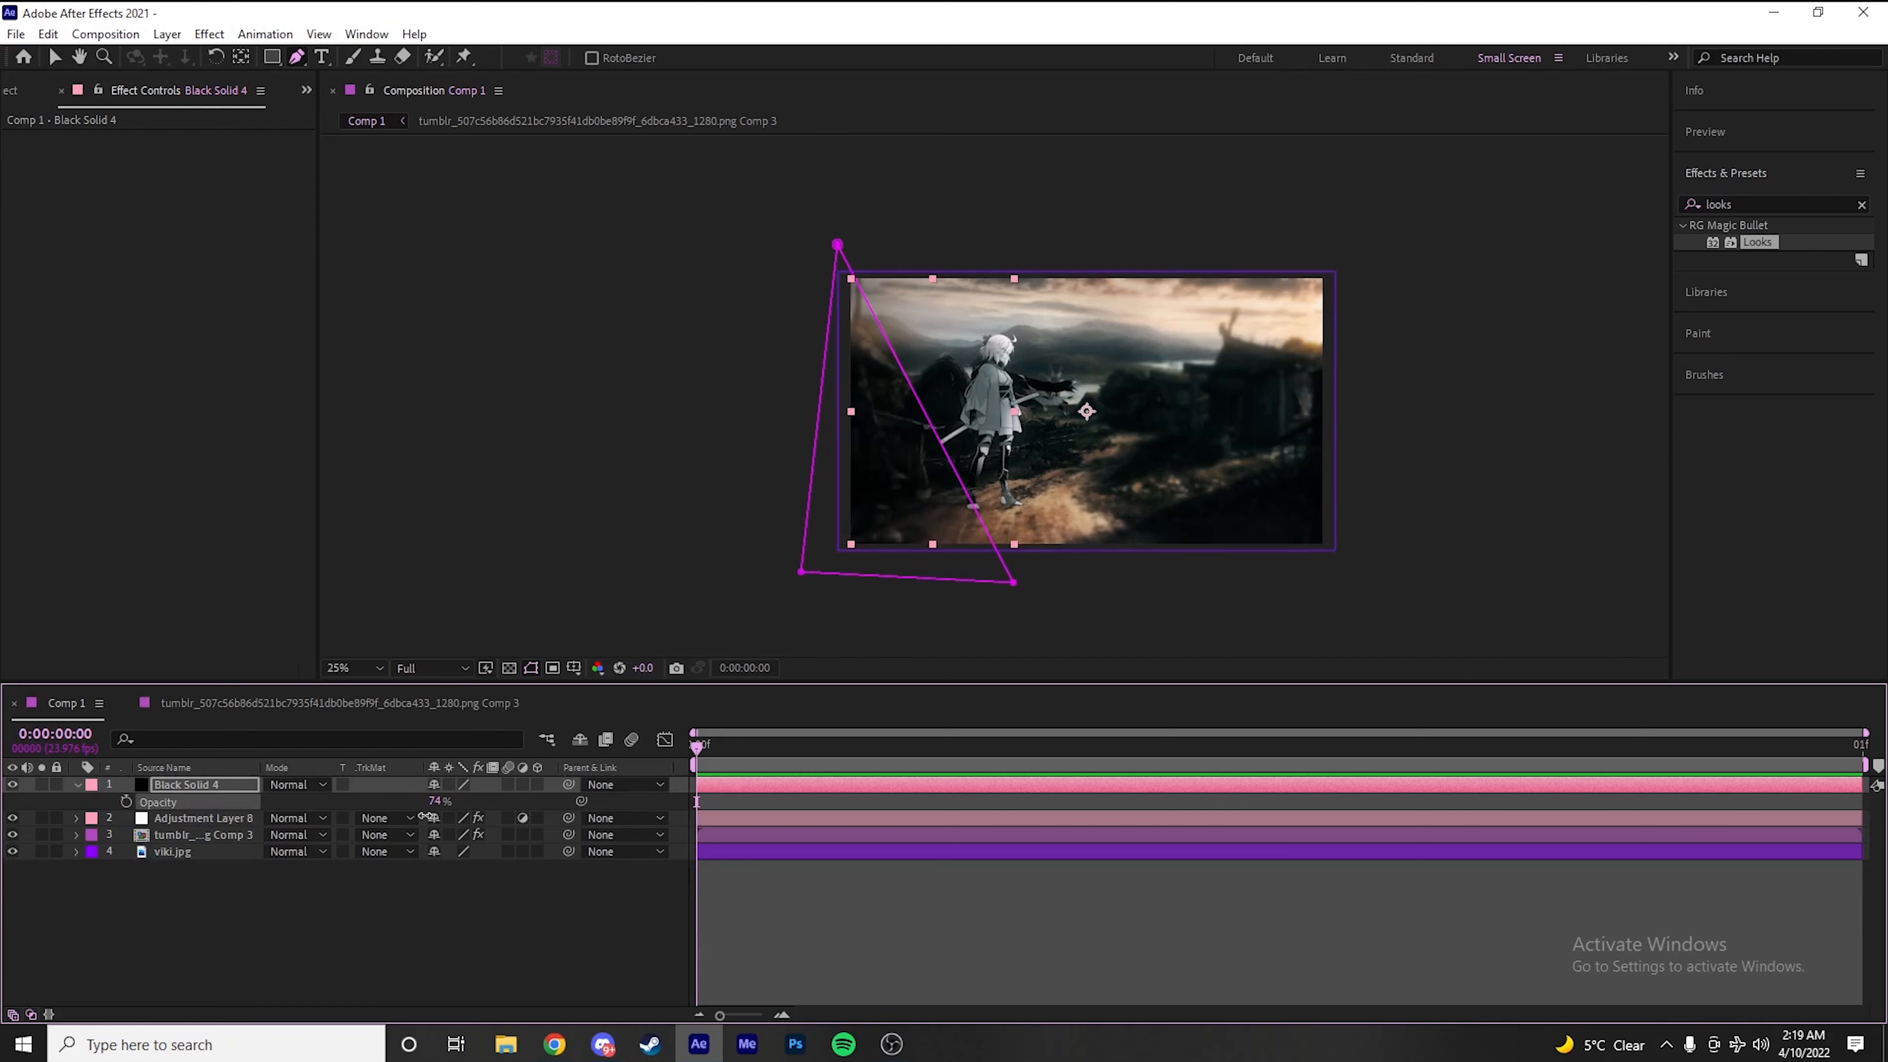
click(529, 874)
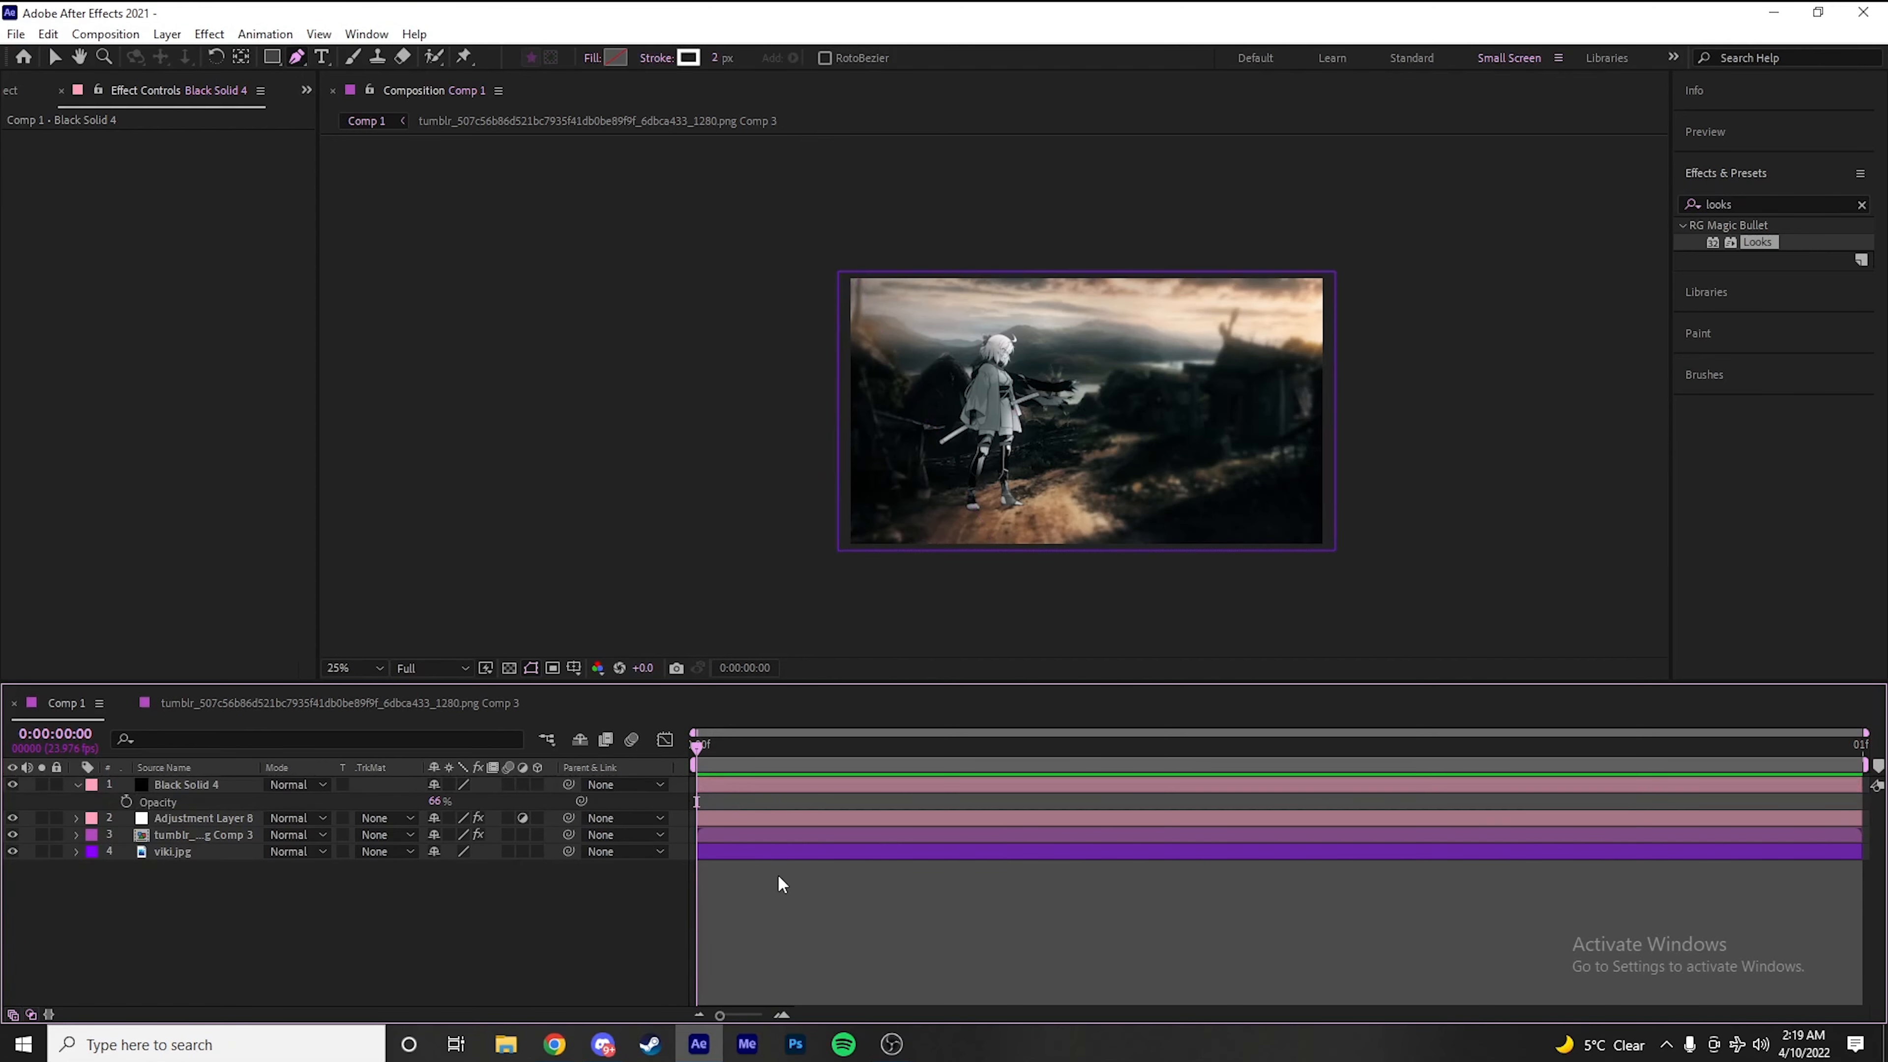
Create a white solid with color FFFFFF above the black solid
key(ctrl+shift+y)
click(932, 642)
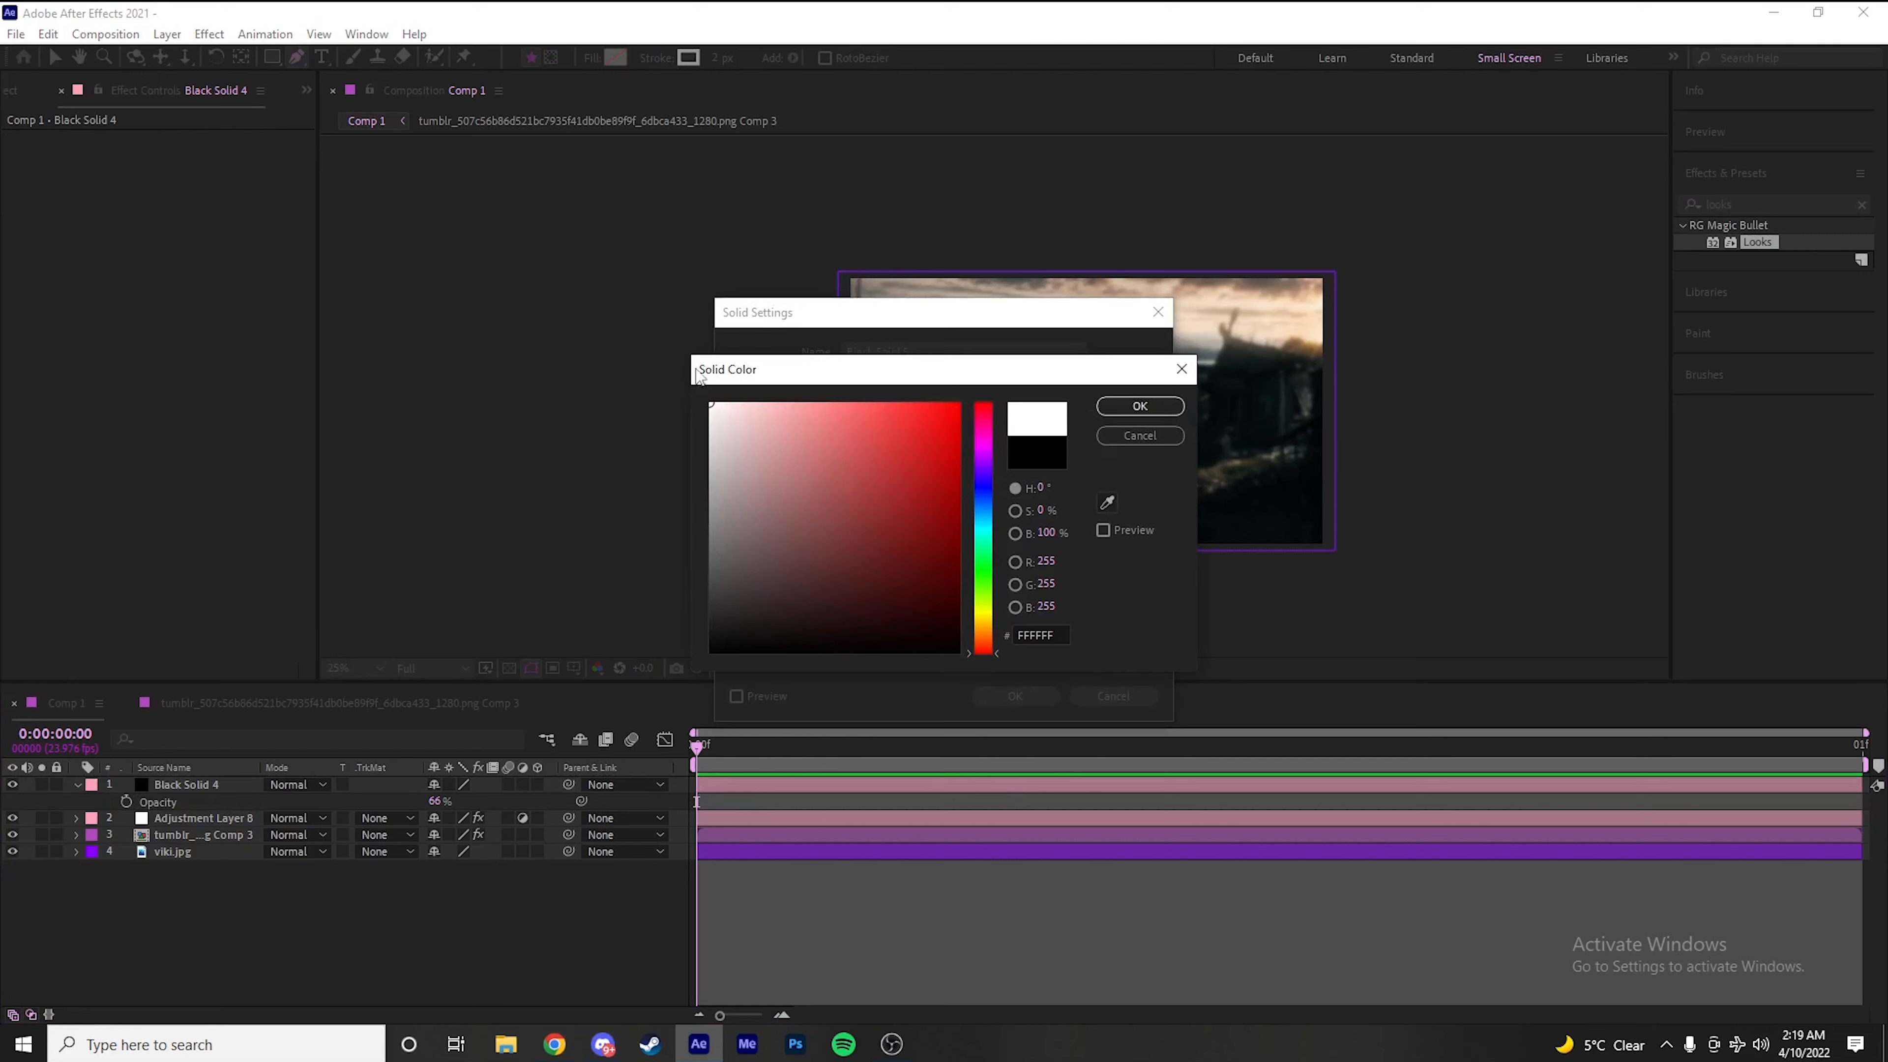
click(1130, 409)
click(1024, 699)
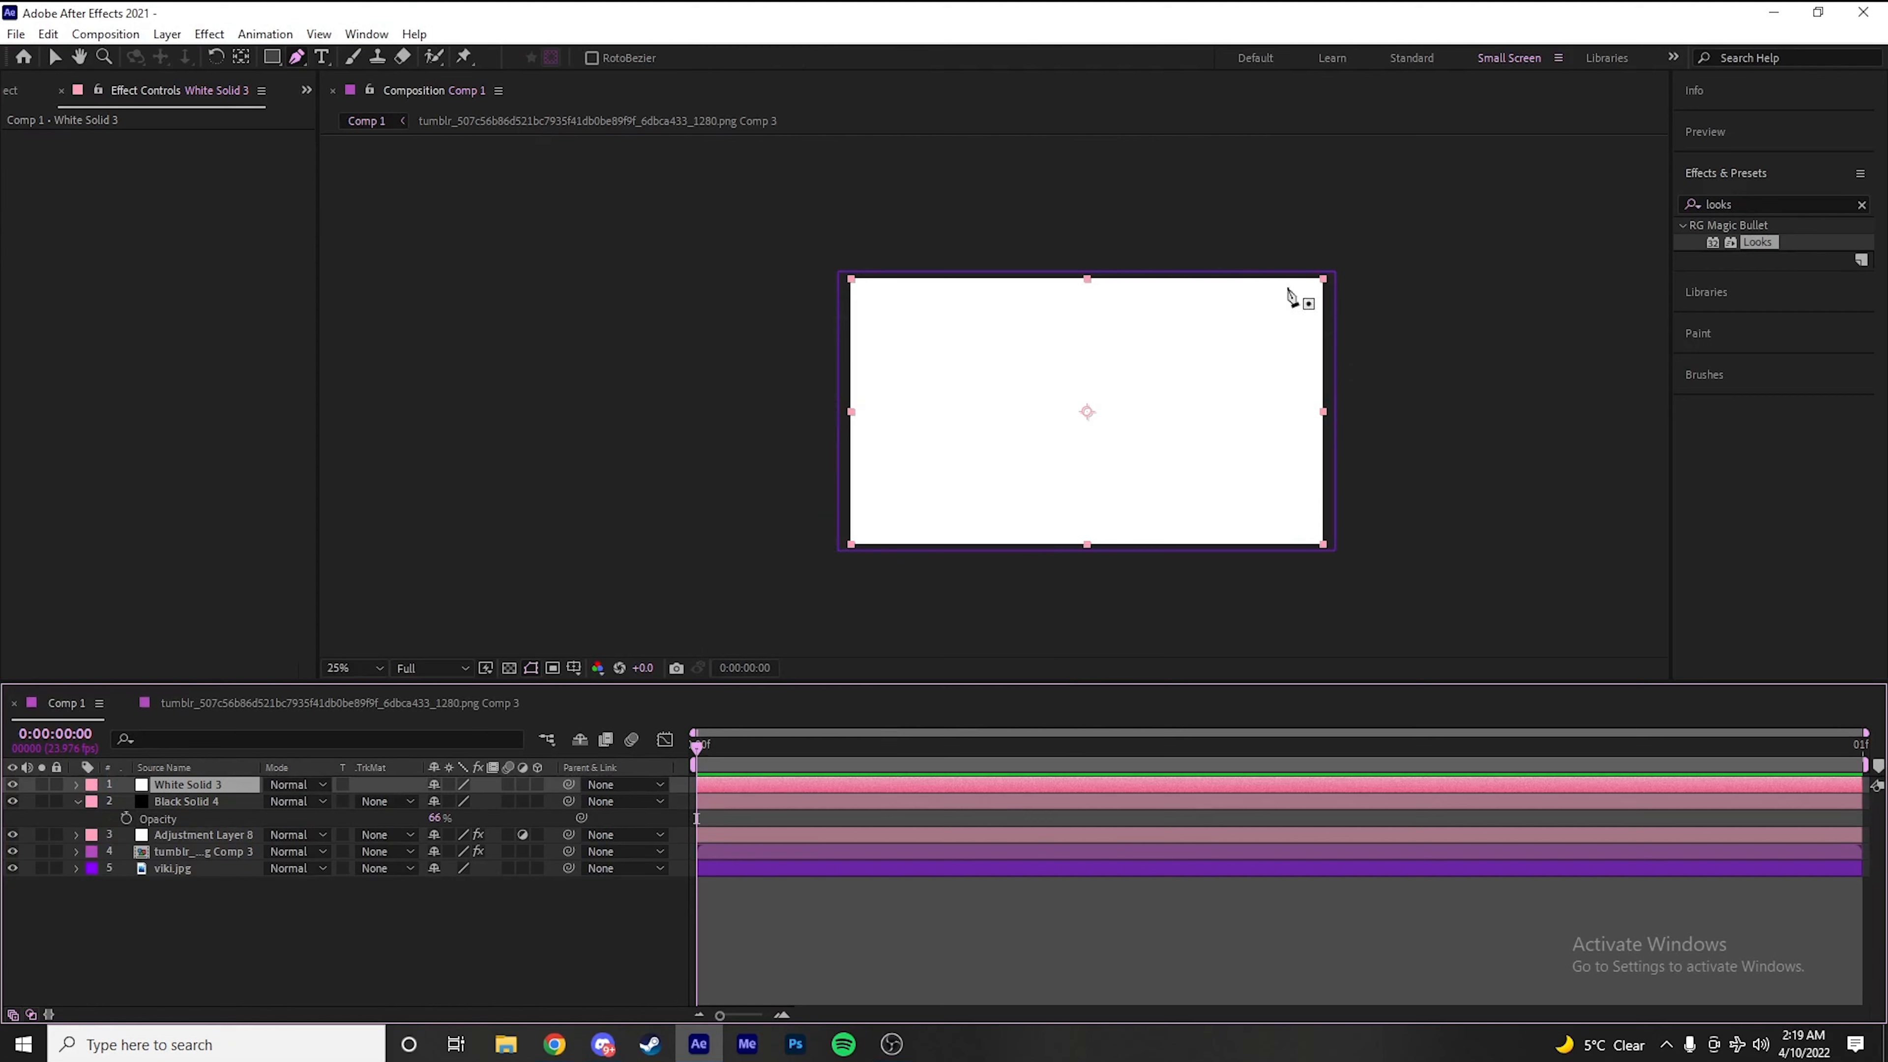
Draw a closed curved mask on the white solid around the scene's upper-right corner and extend its lower-left point outward
click(1263, 205)
drag(1239, 332, 1285, 379)
drag(1403, 365, 1429, 276)
drag(1394, 190, 1334, 170)
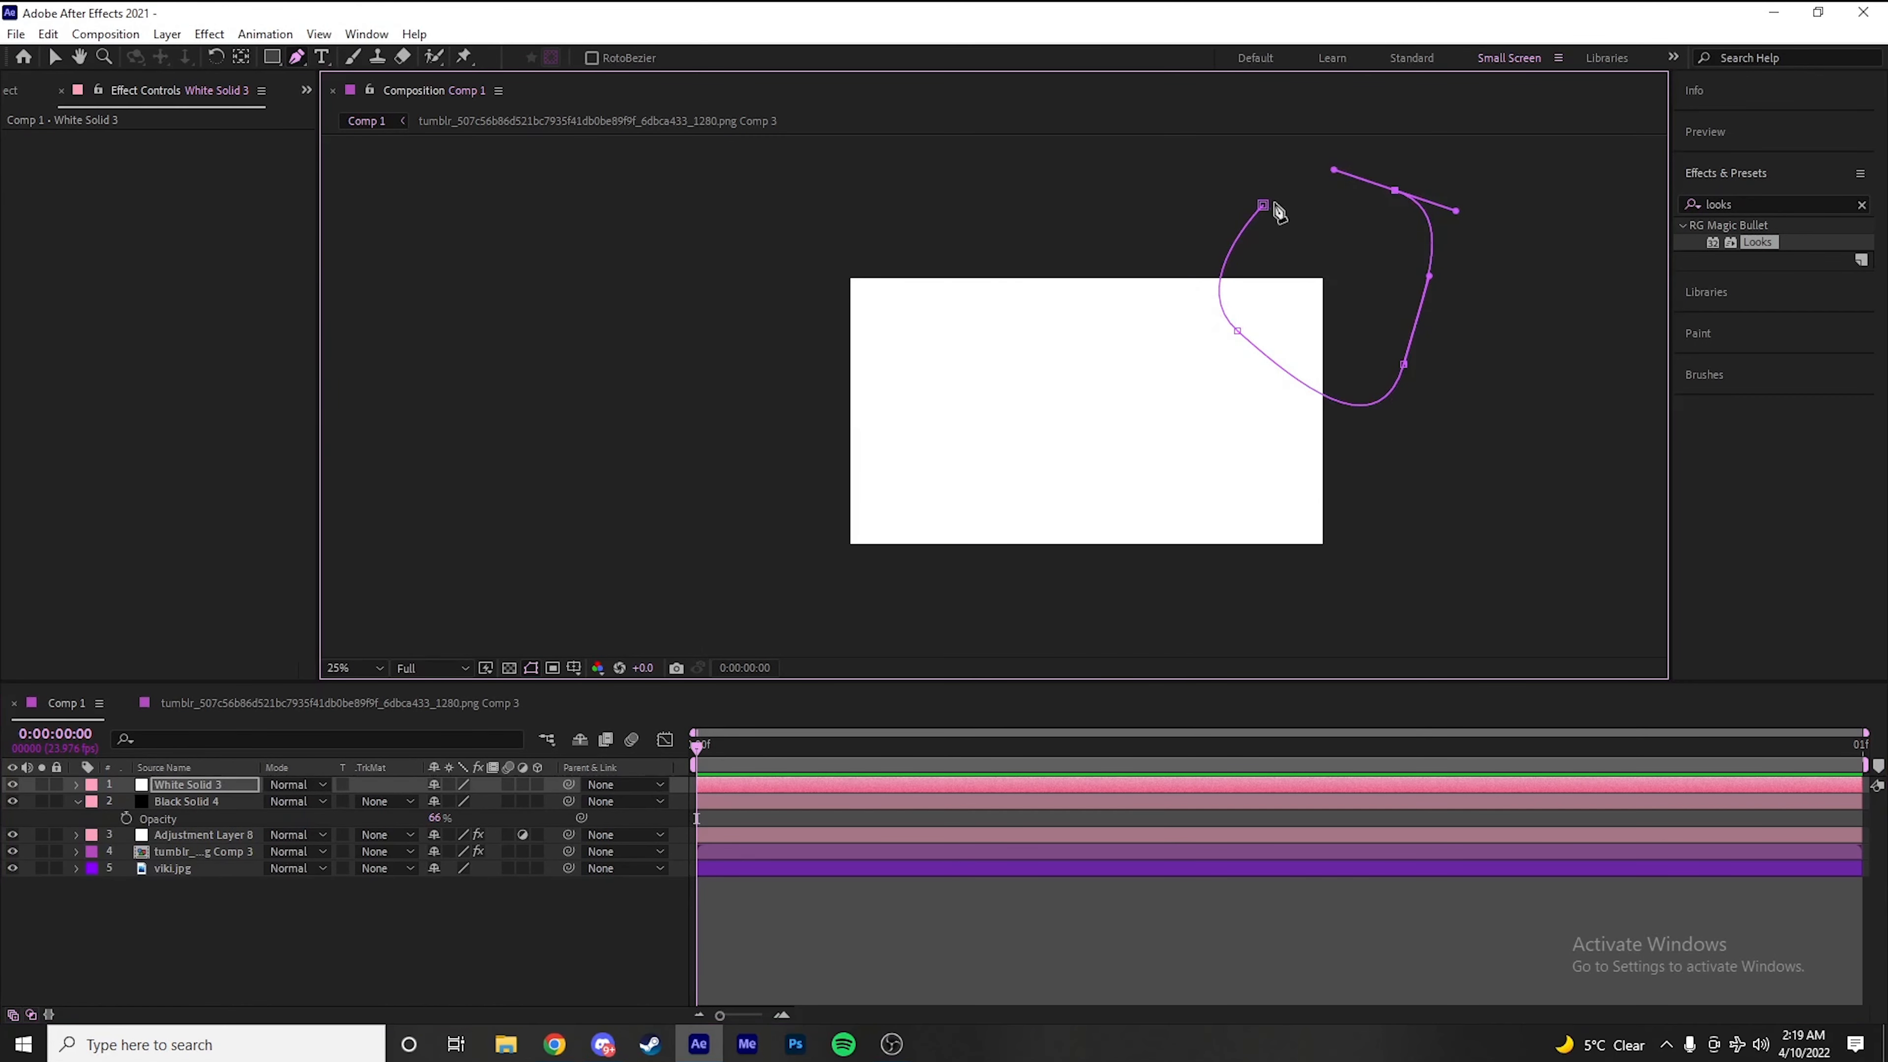
click(1263, 205)
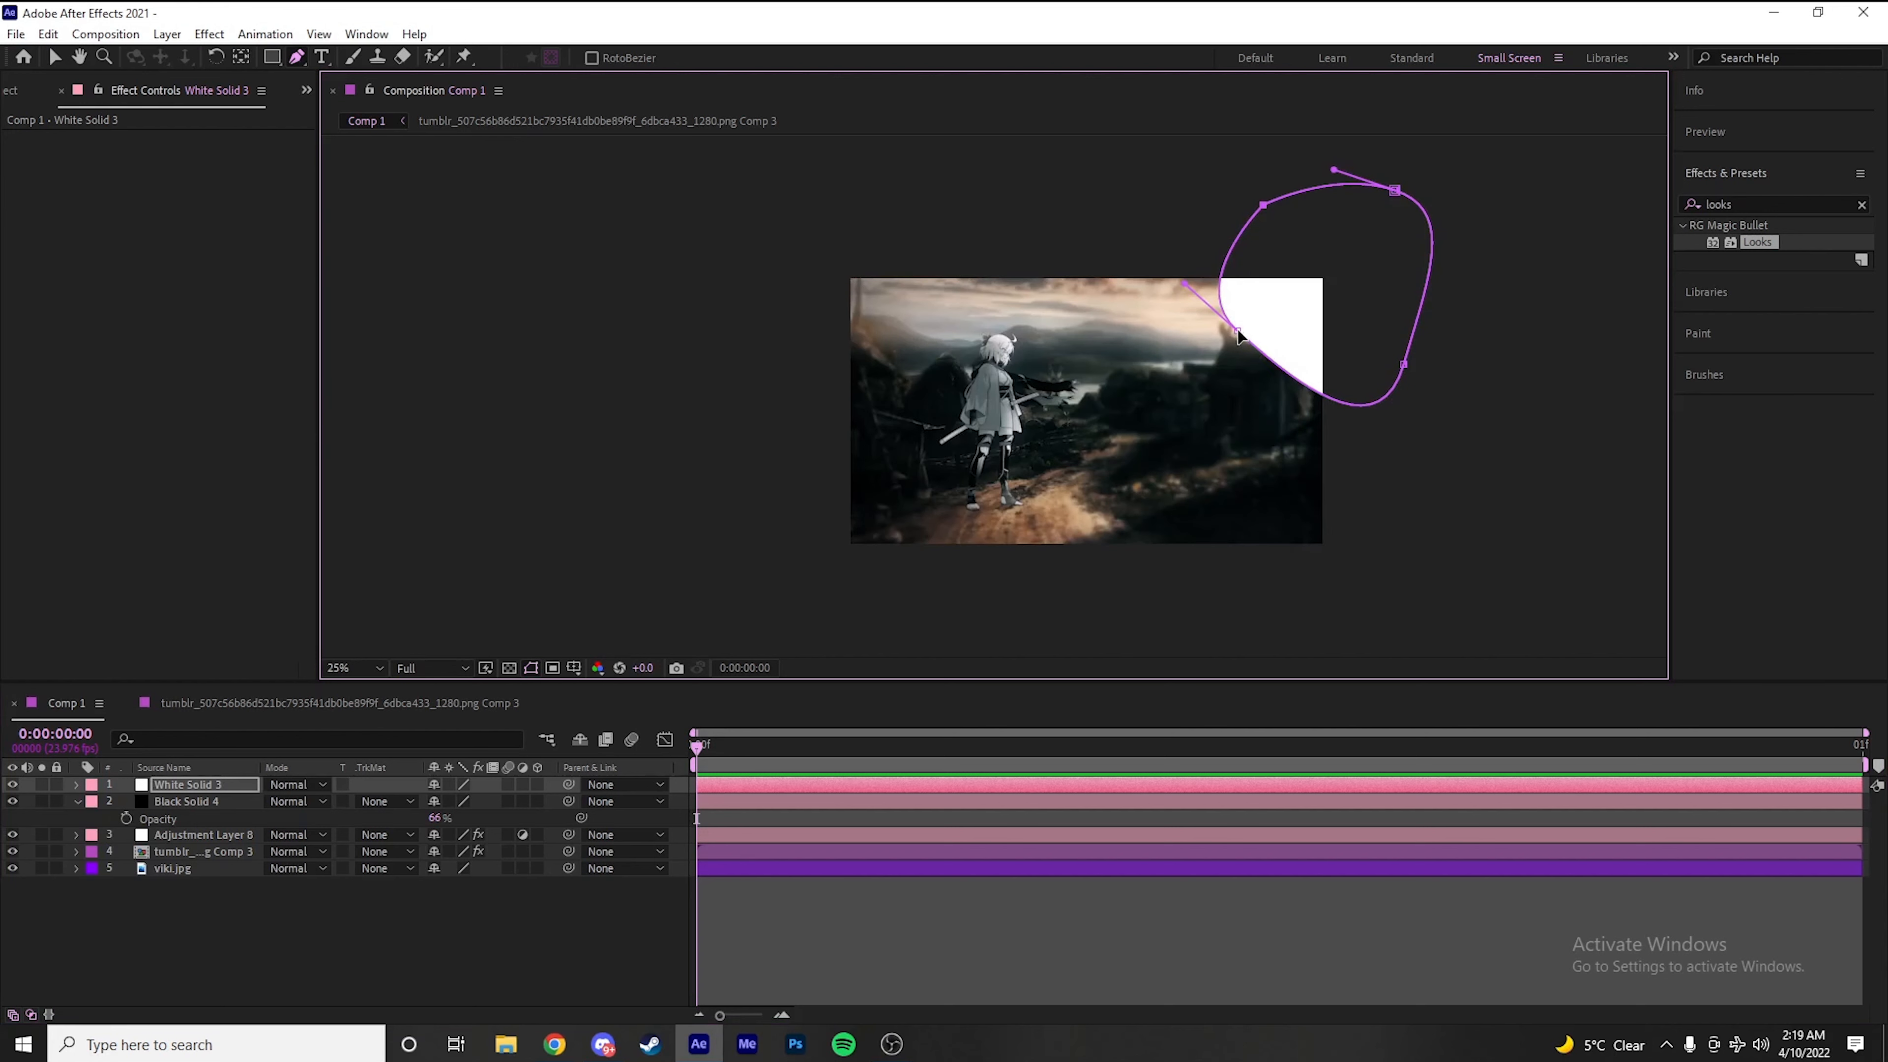
drag(1254, 346, 1212, 332)
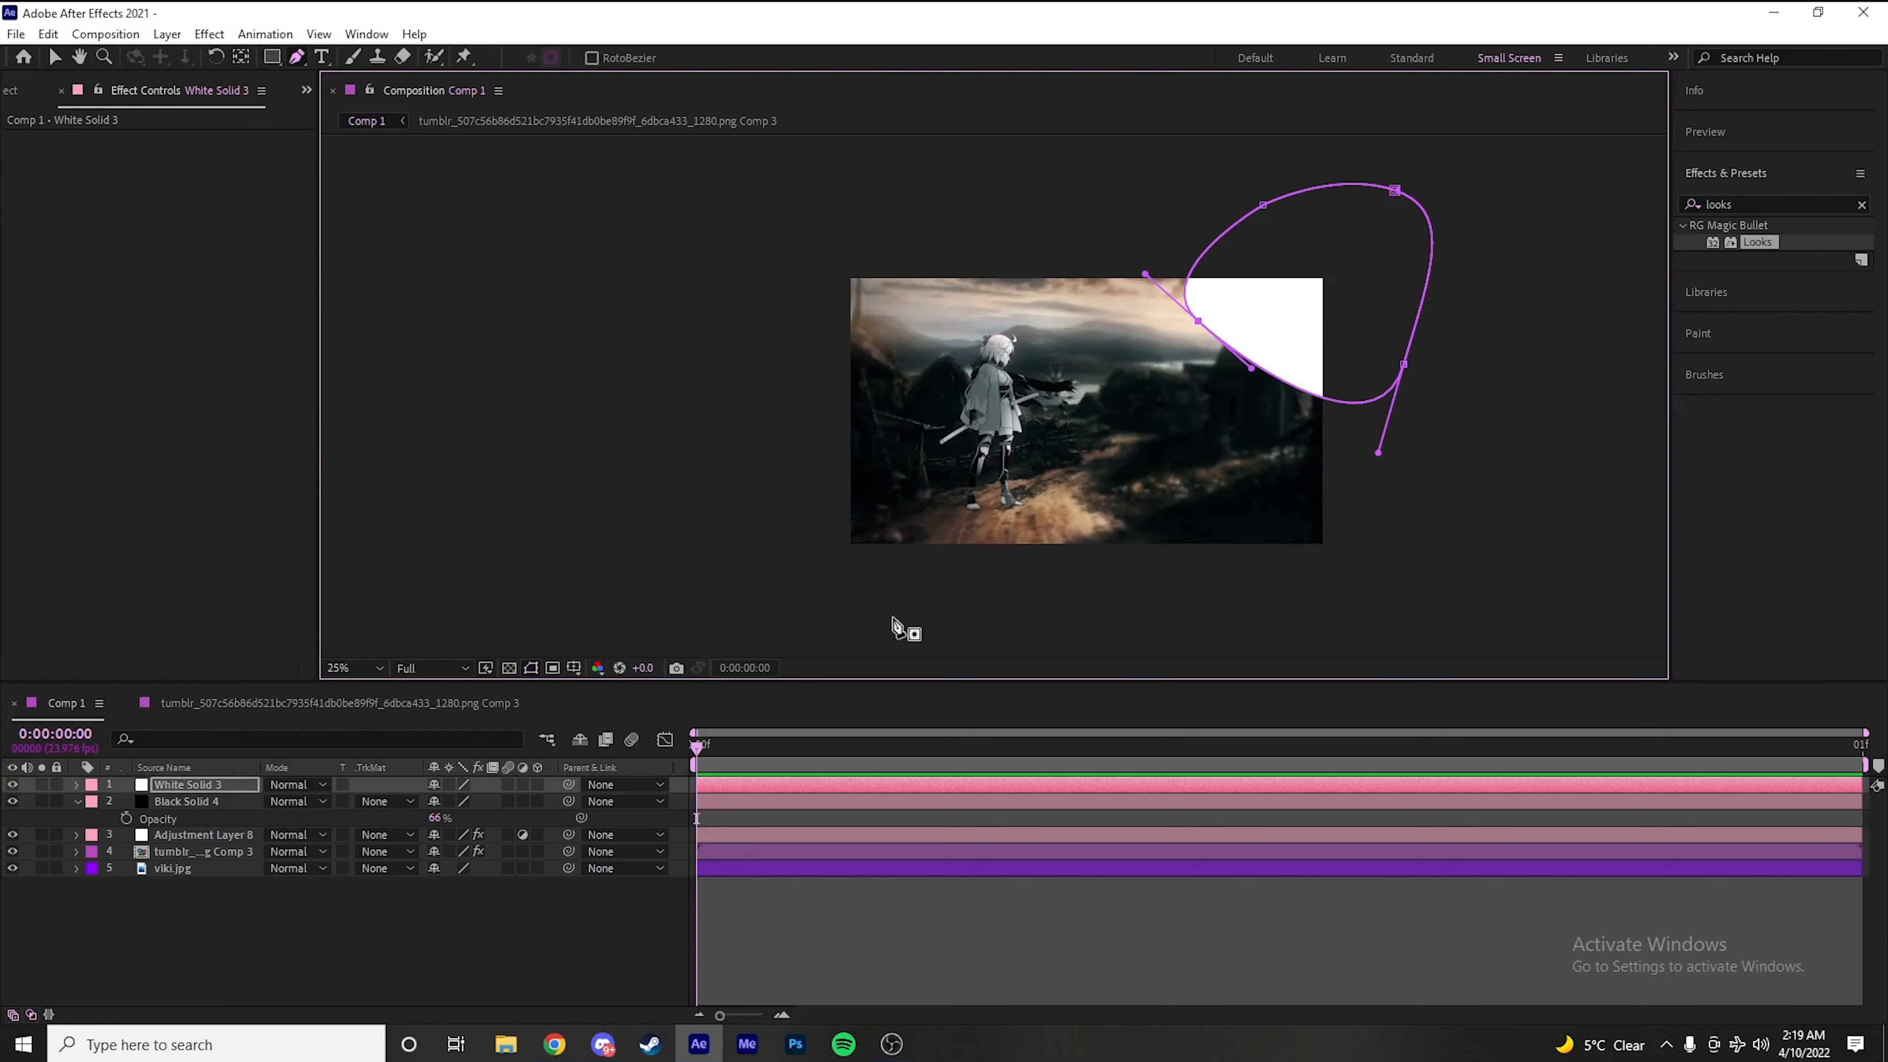
Set the white solid's Mask Feather to 663 pixels and lower its Mask Opacity to about 78%
key(m)
click(112, 802)
drag(449, 834, 1116, 844)
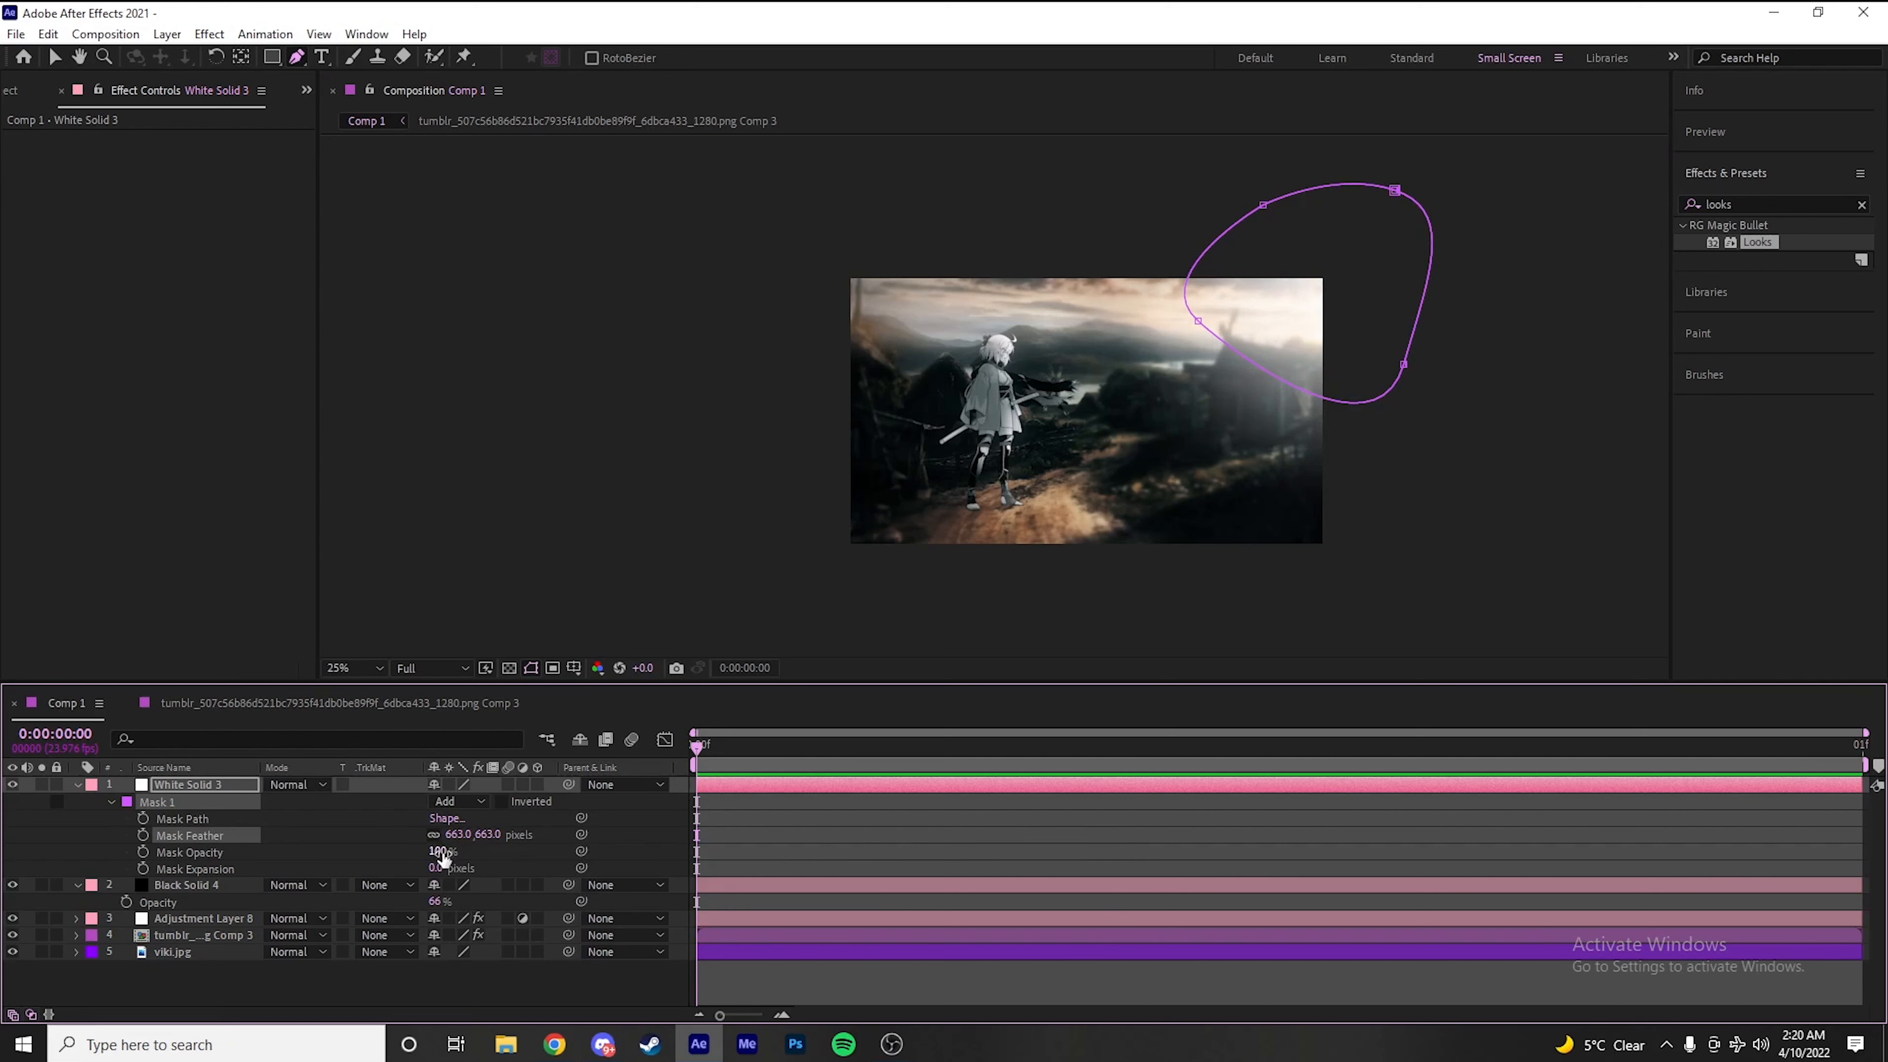
drag(443, 860, 427, 861)
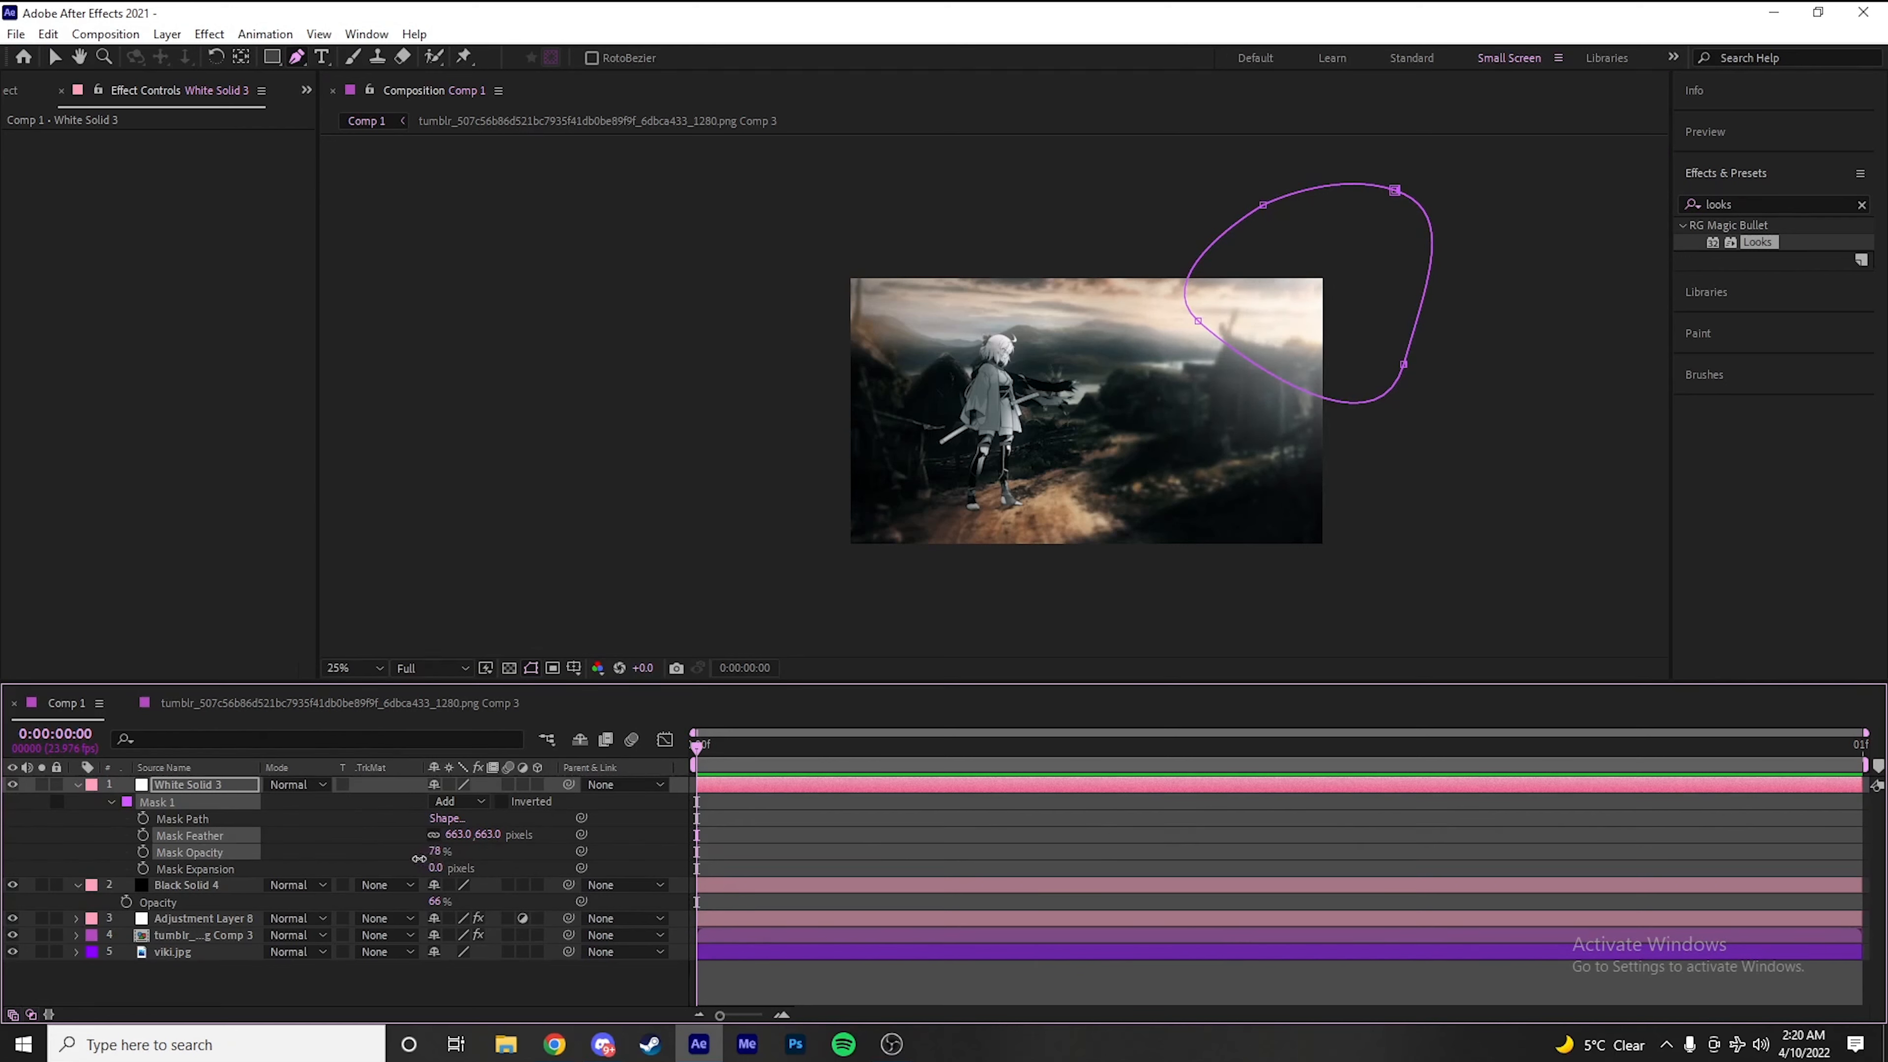
Set the white solid's layer Opacity to 60%, collapse the layer properties and inspect the light glow
key(t)
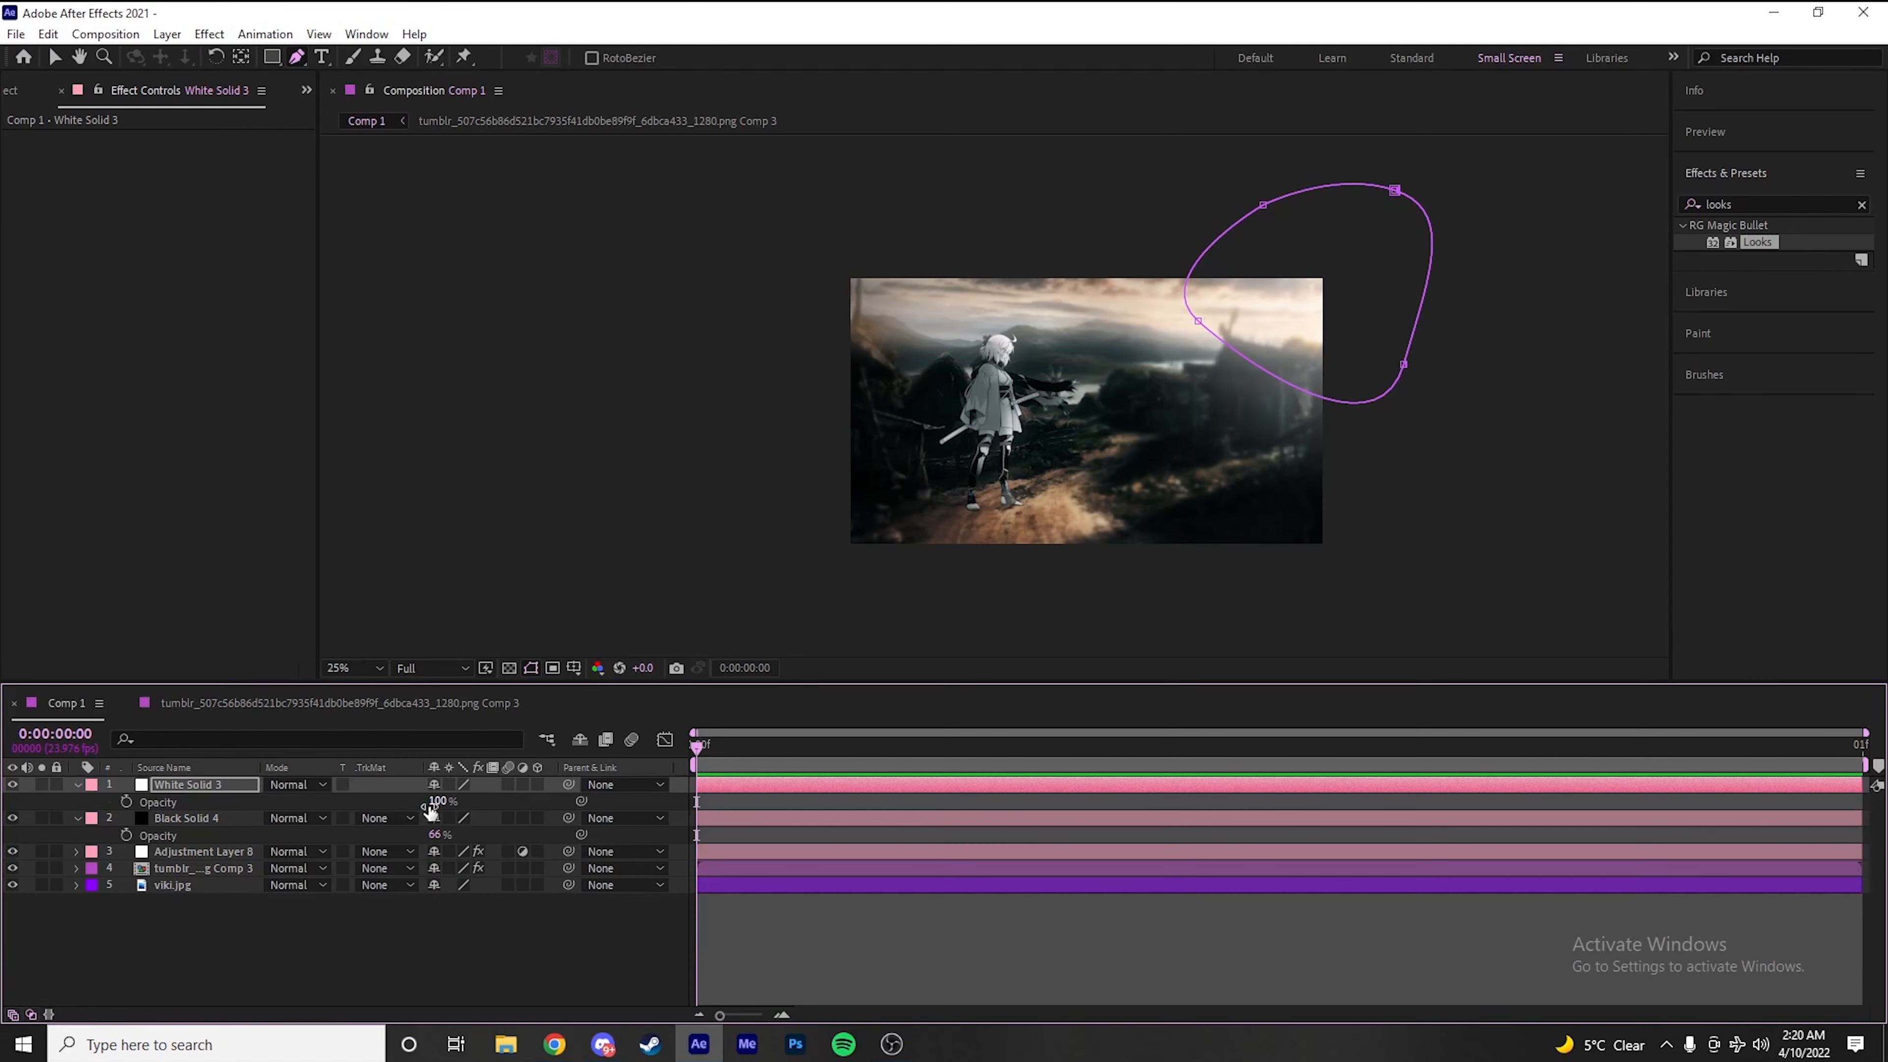
drag(443, 806, 406, 808)
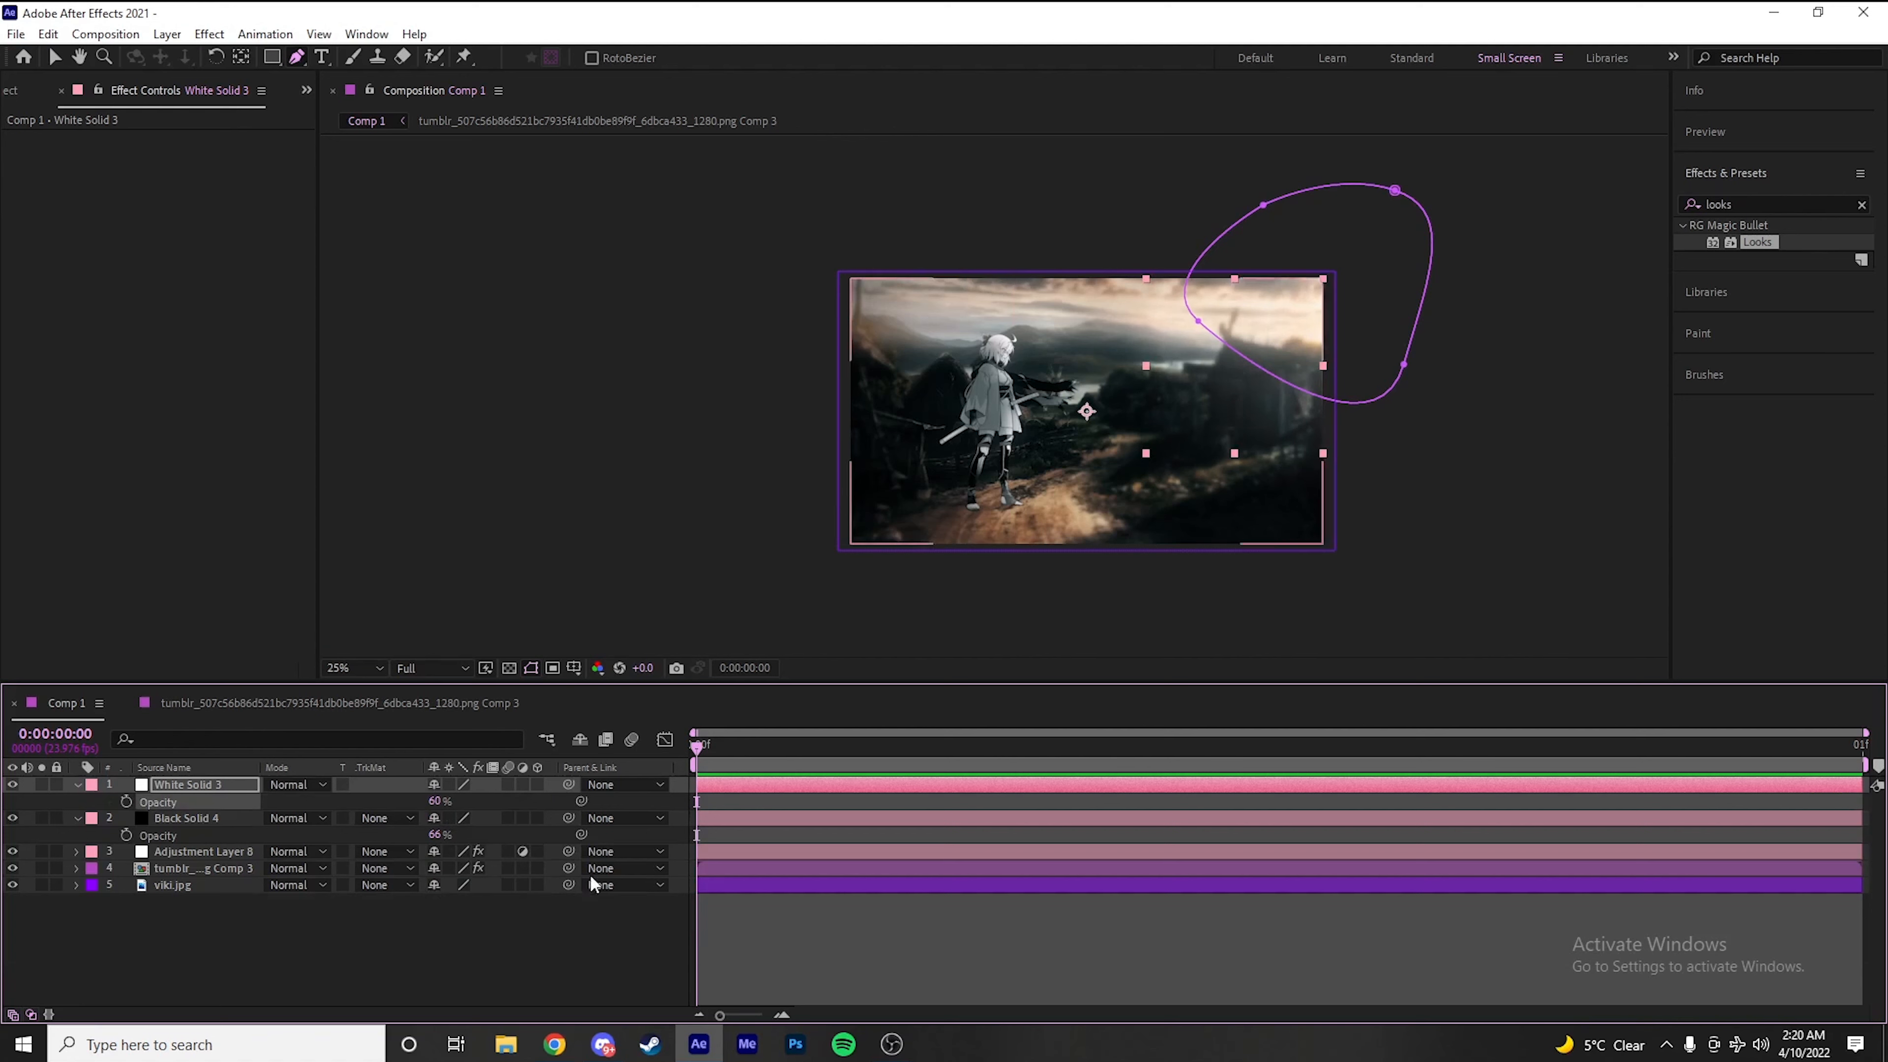
click(625, 919)
key(u)
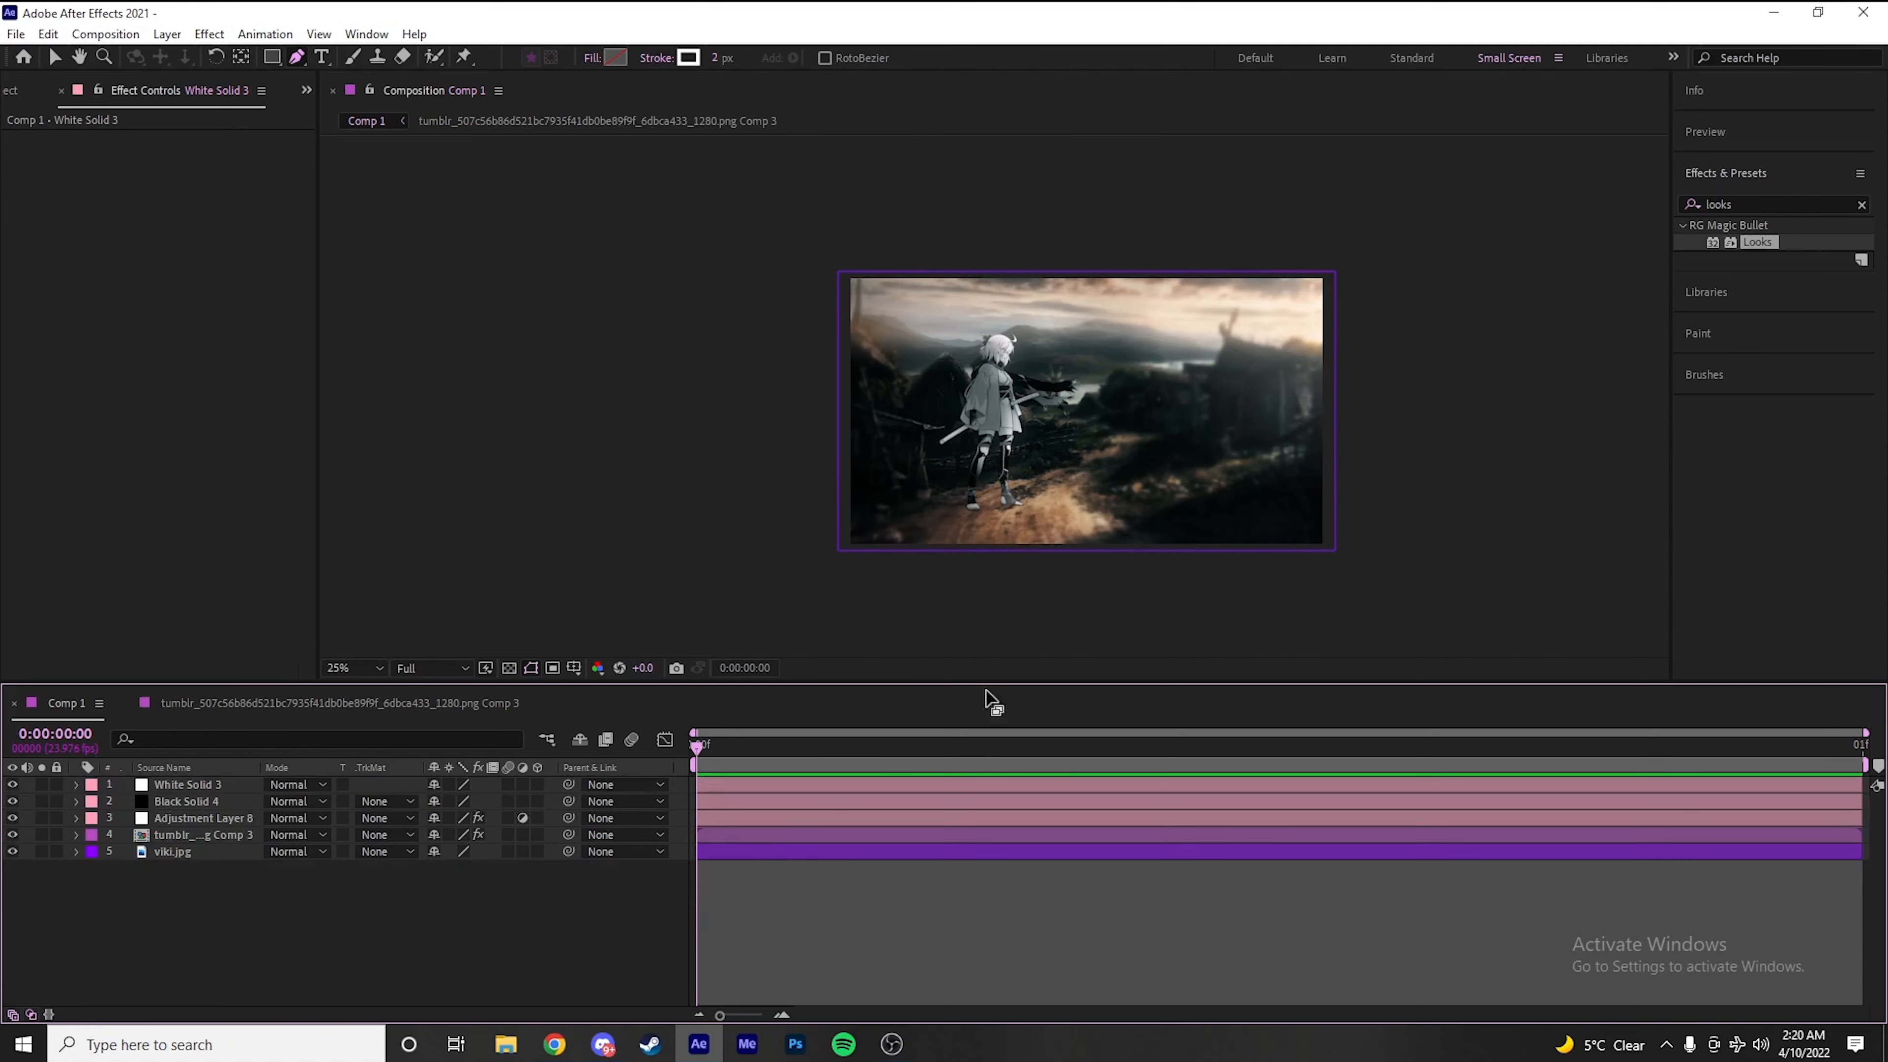
scroll(1206, 346, up, 2)
drag(1220, 379, 1033, 347)
scroll(1036, 405, down, 2)
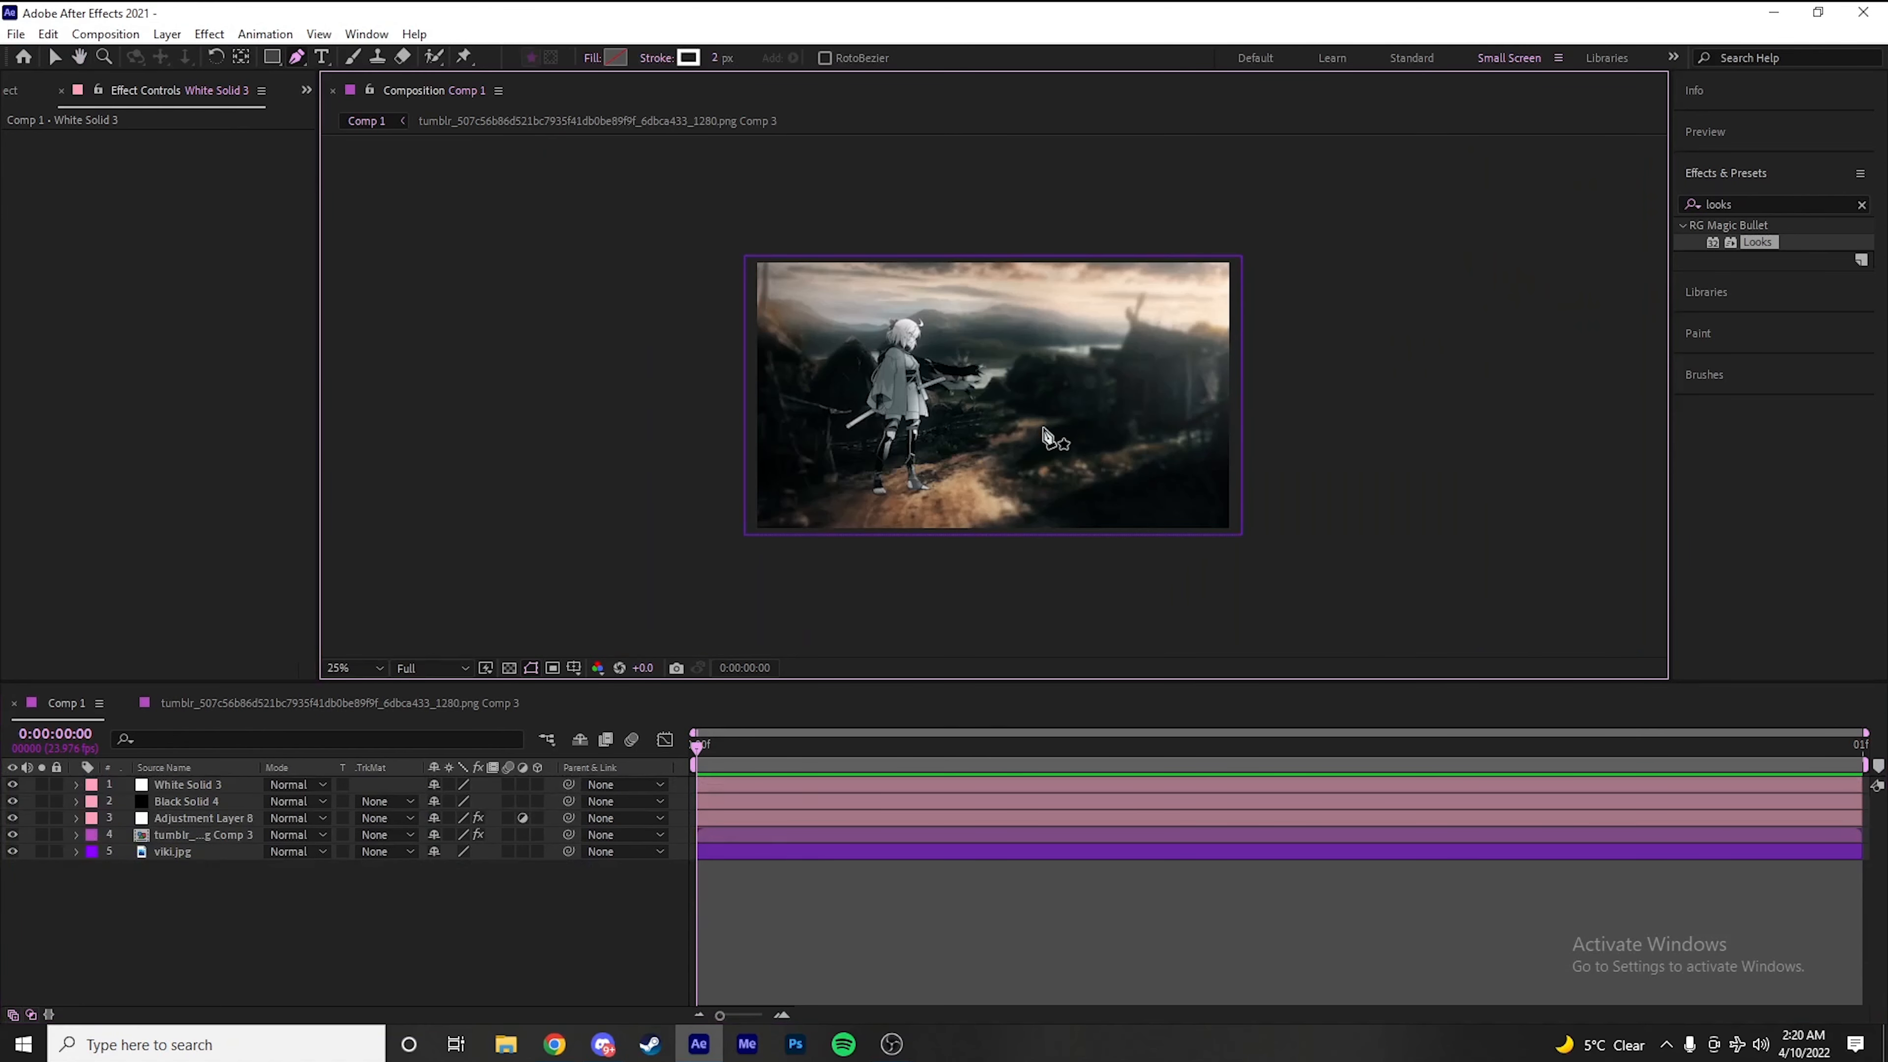
Add a new adjustment layer above the solids and apply Camera Lens Blur to it
key(ctrl+alt+y)
click(1768, 199)
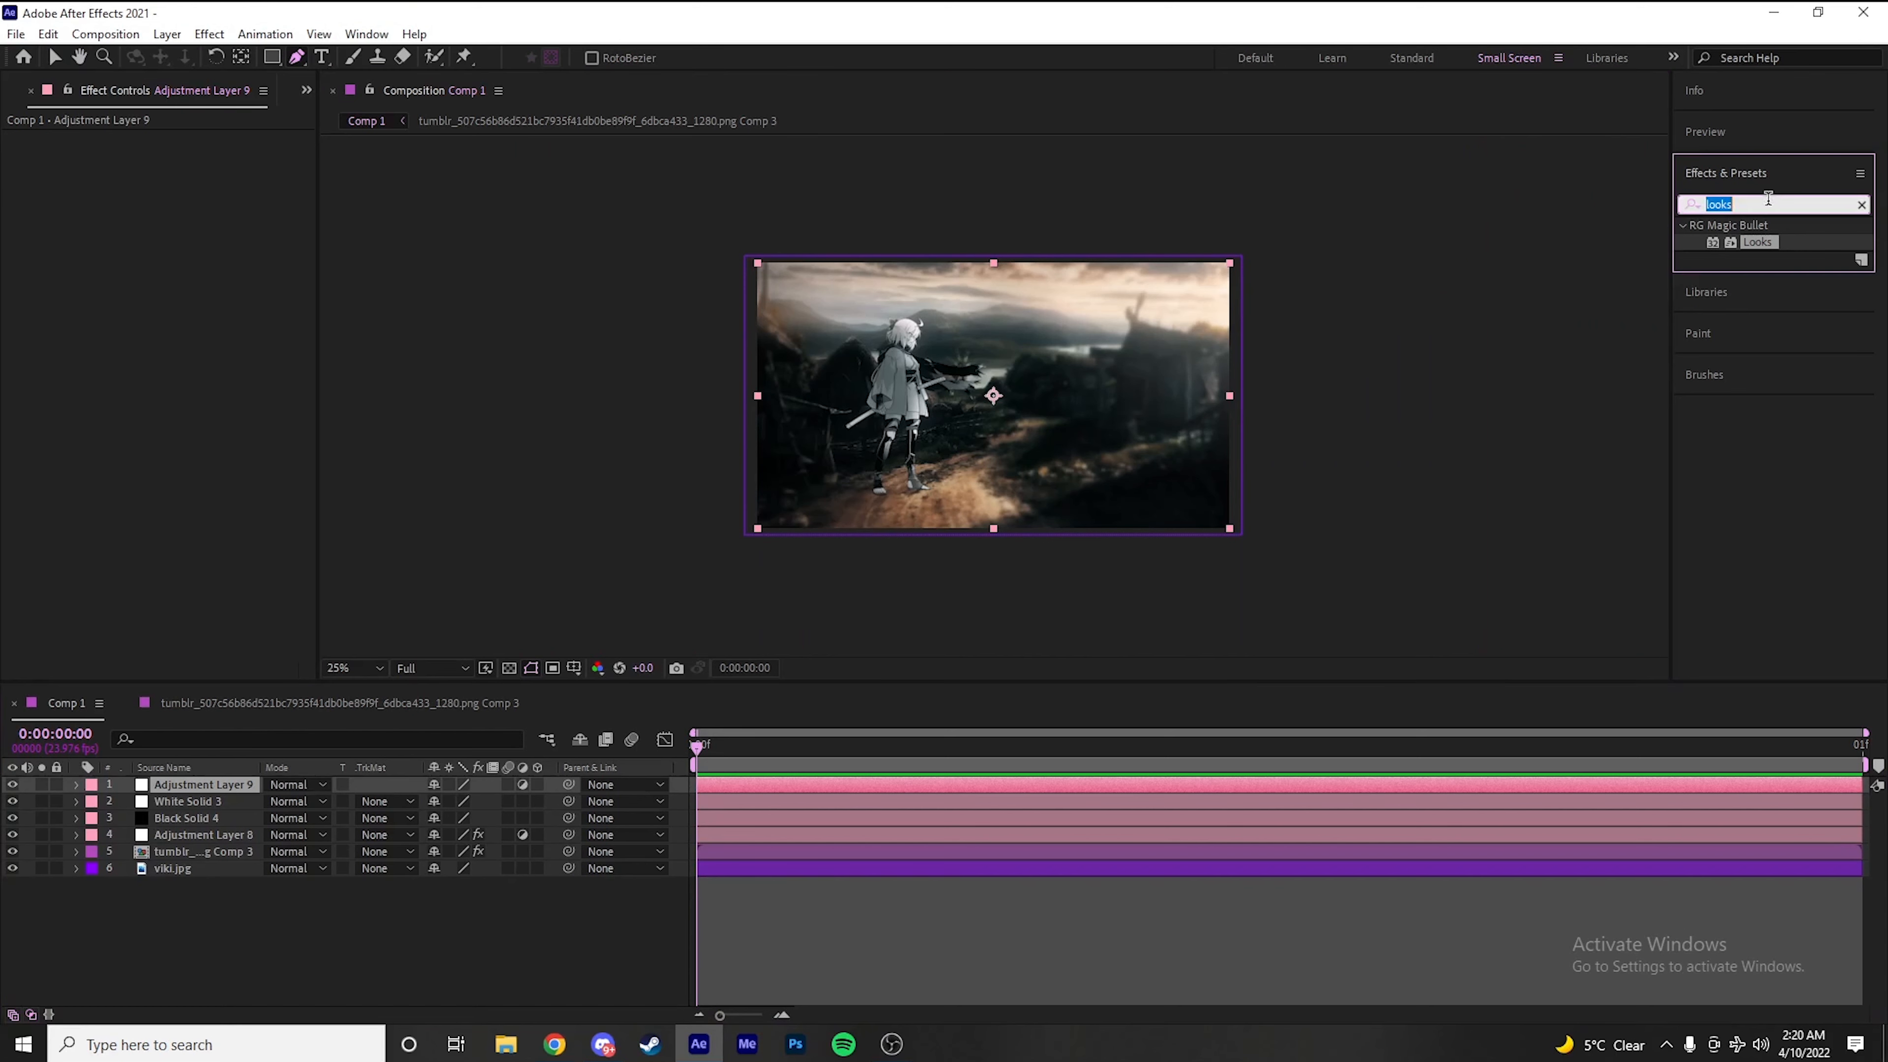
text(cam)
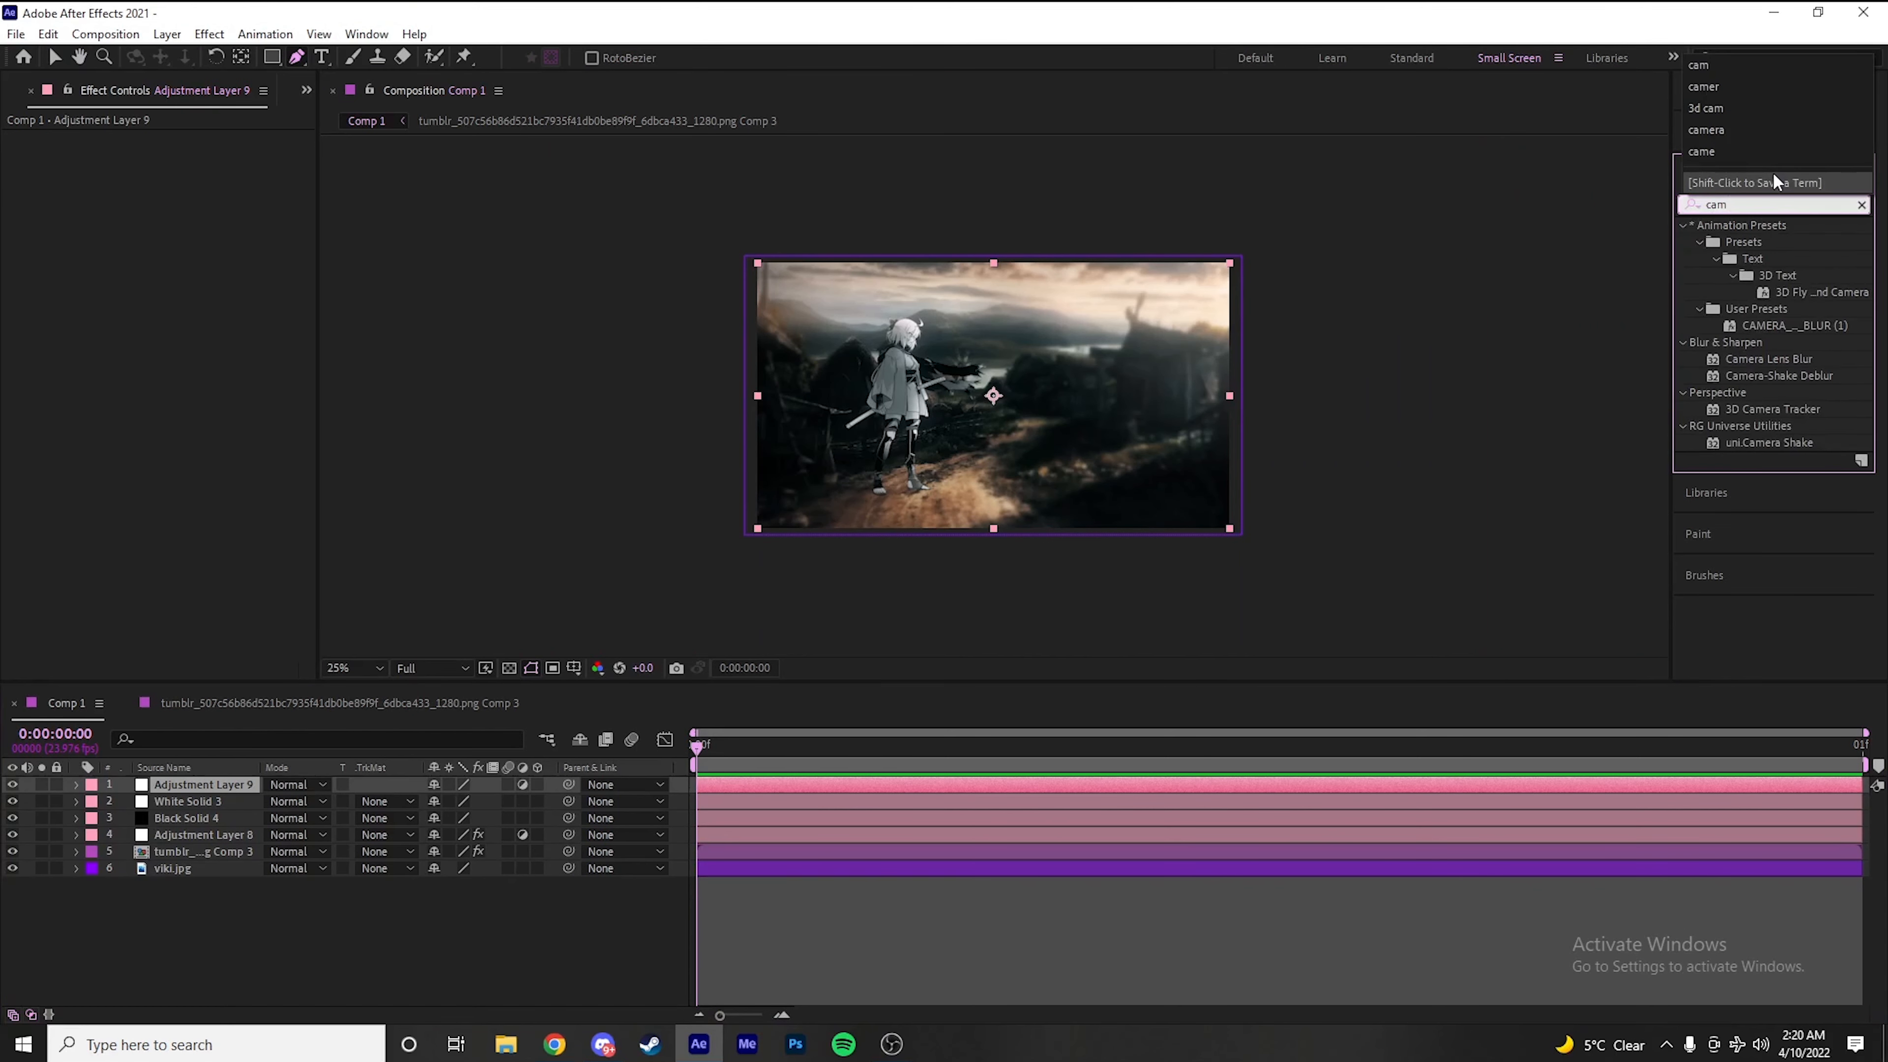
double_click(1798, 360)
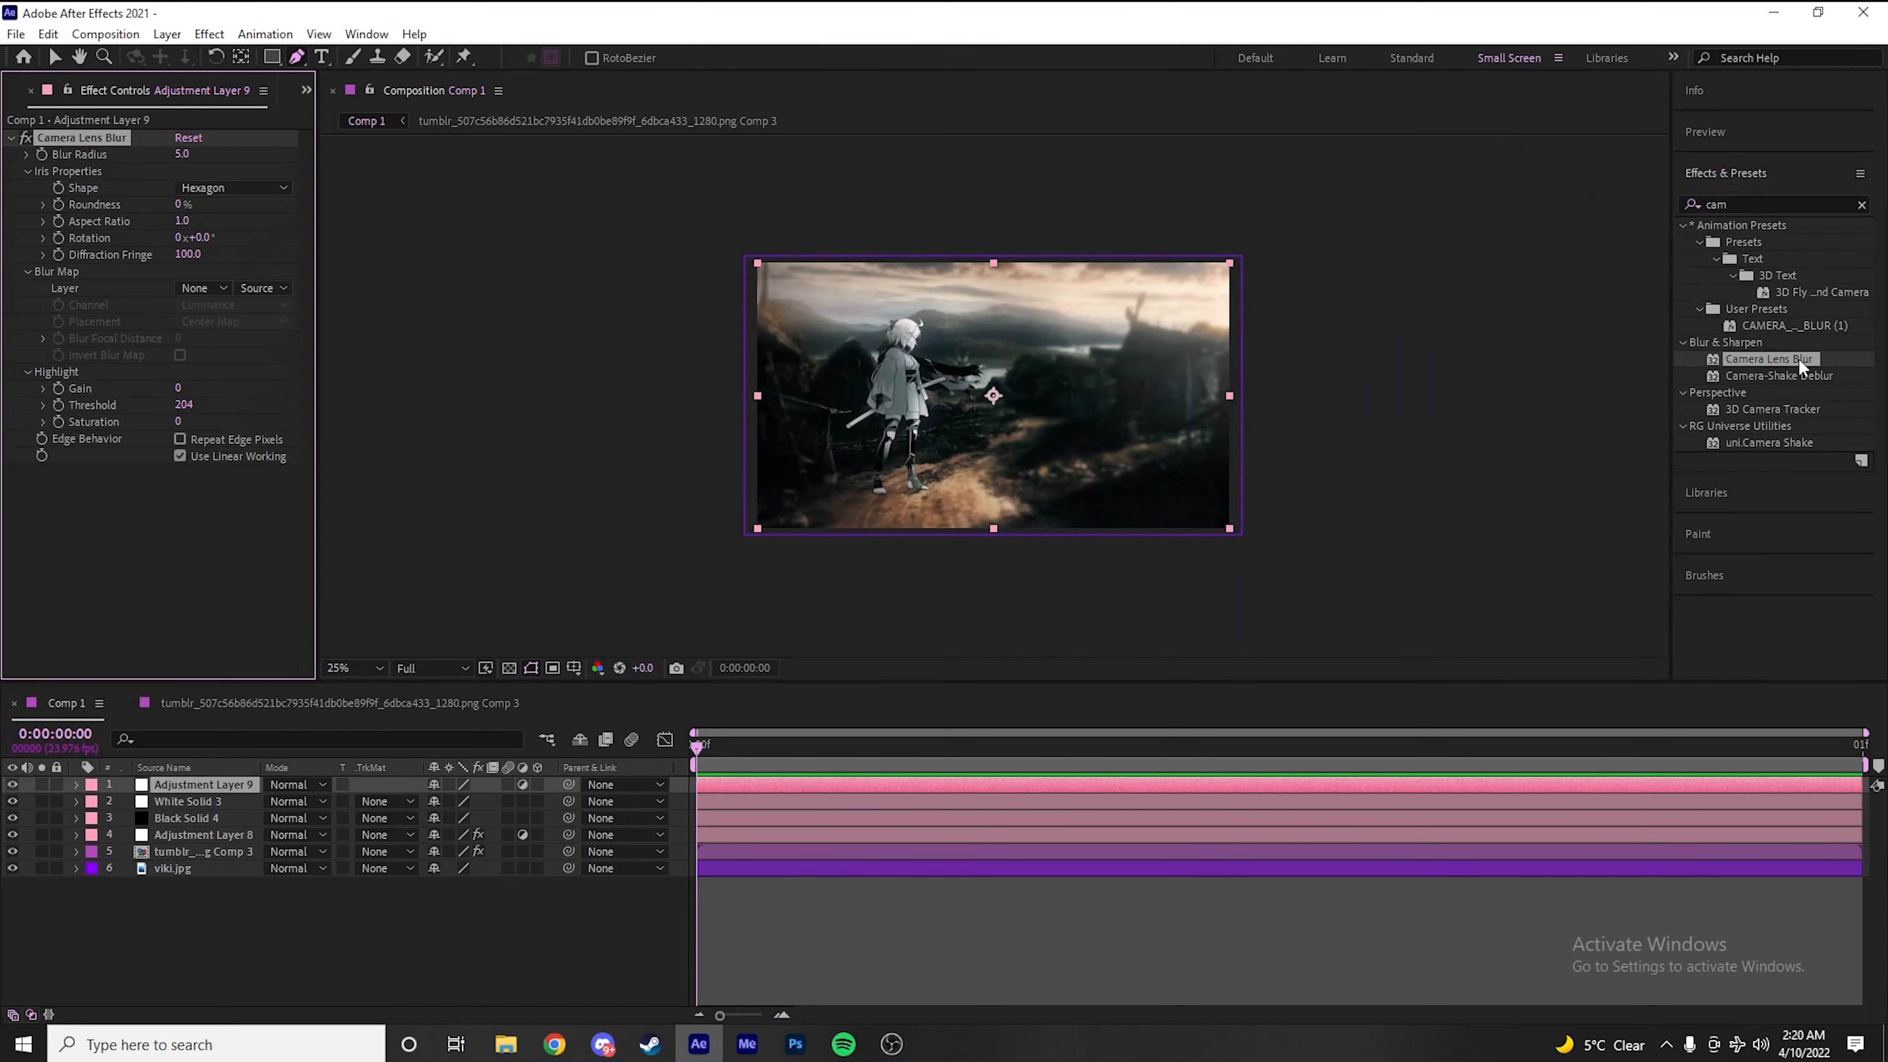
Draw a closed curved mask on the lens blur adjustment layer around the scene's lower-left corner, reaching the character's legs
drag(972, 399, 1176, 406)
click(297, 57)
drag(1050, 466, 1043, 426)
scroll(1043, 427, up, 2)
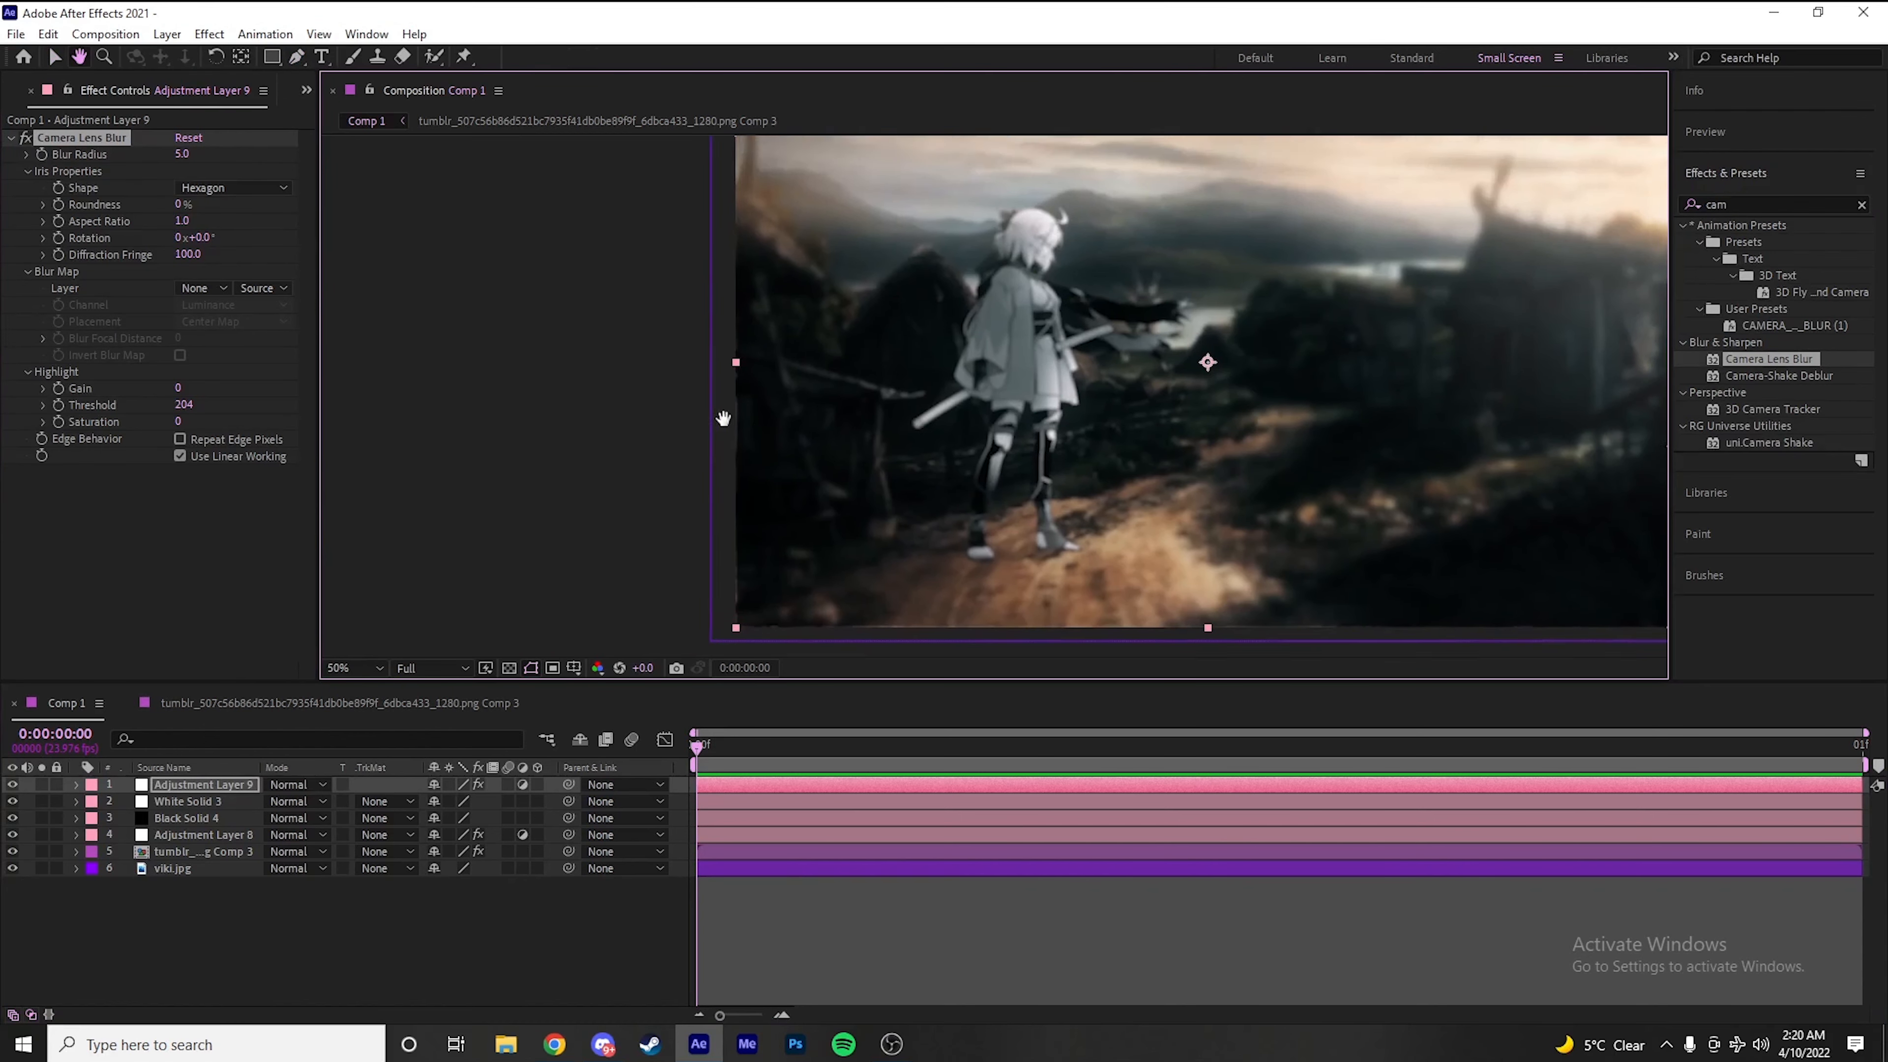
drag(980, 446, 958, 372)
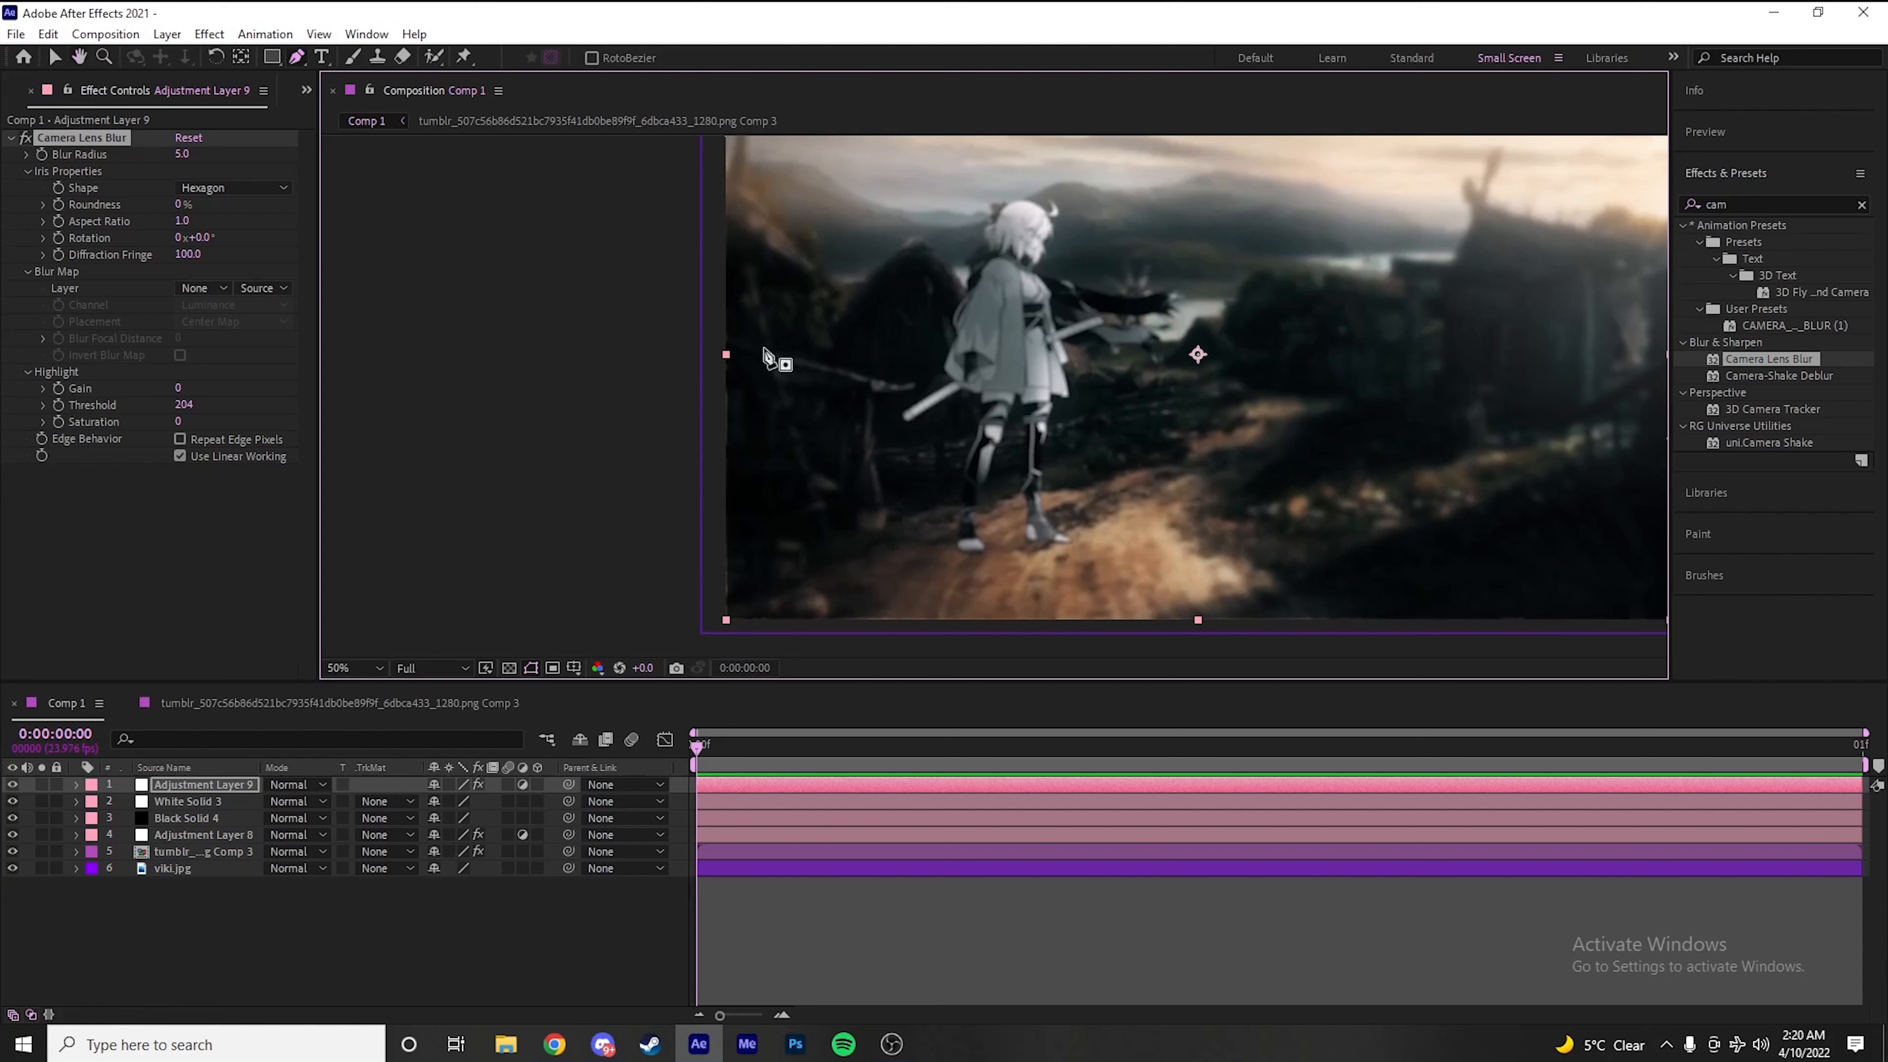
click(703, 322)
drag(959, 386, 980, 420)
drag(960, 548, 1027, 445)
drag(863, 573, 765, 573)
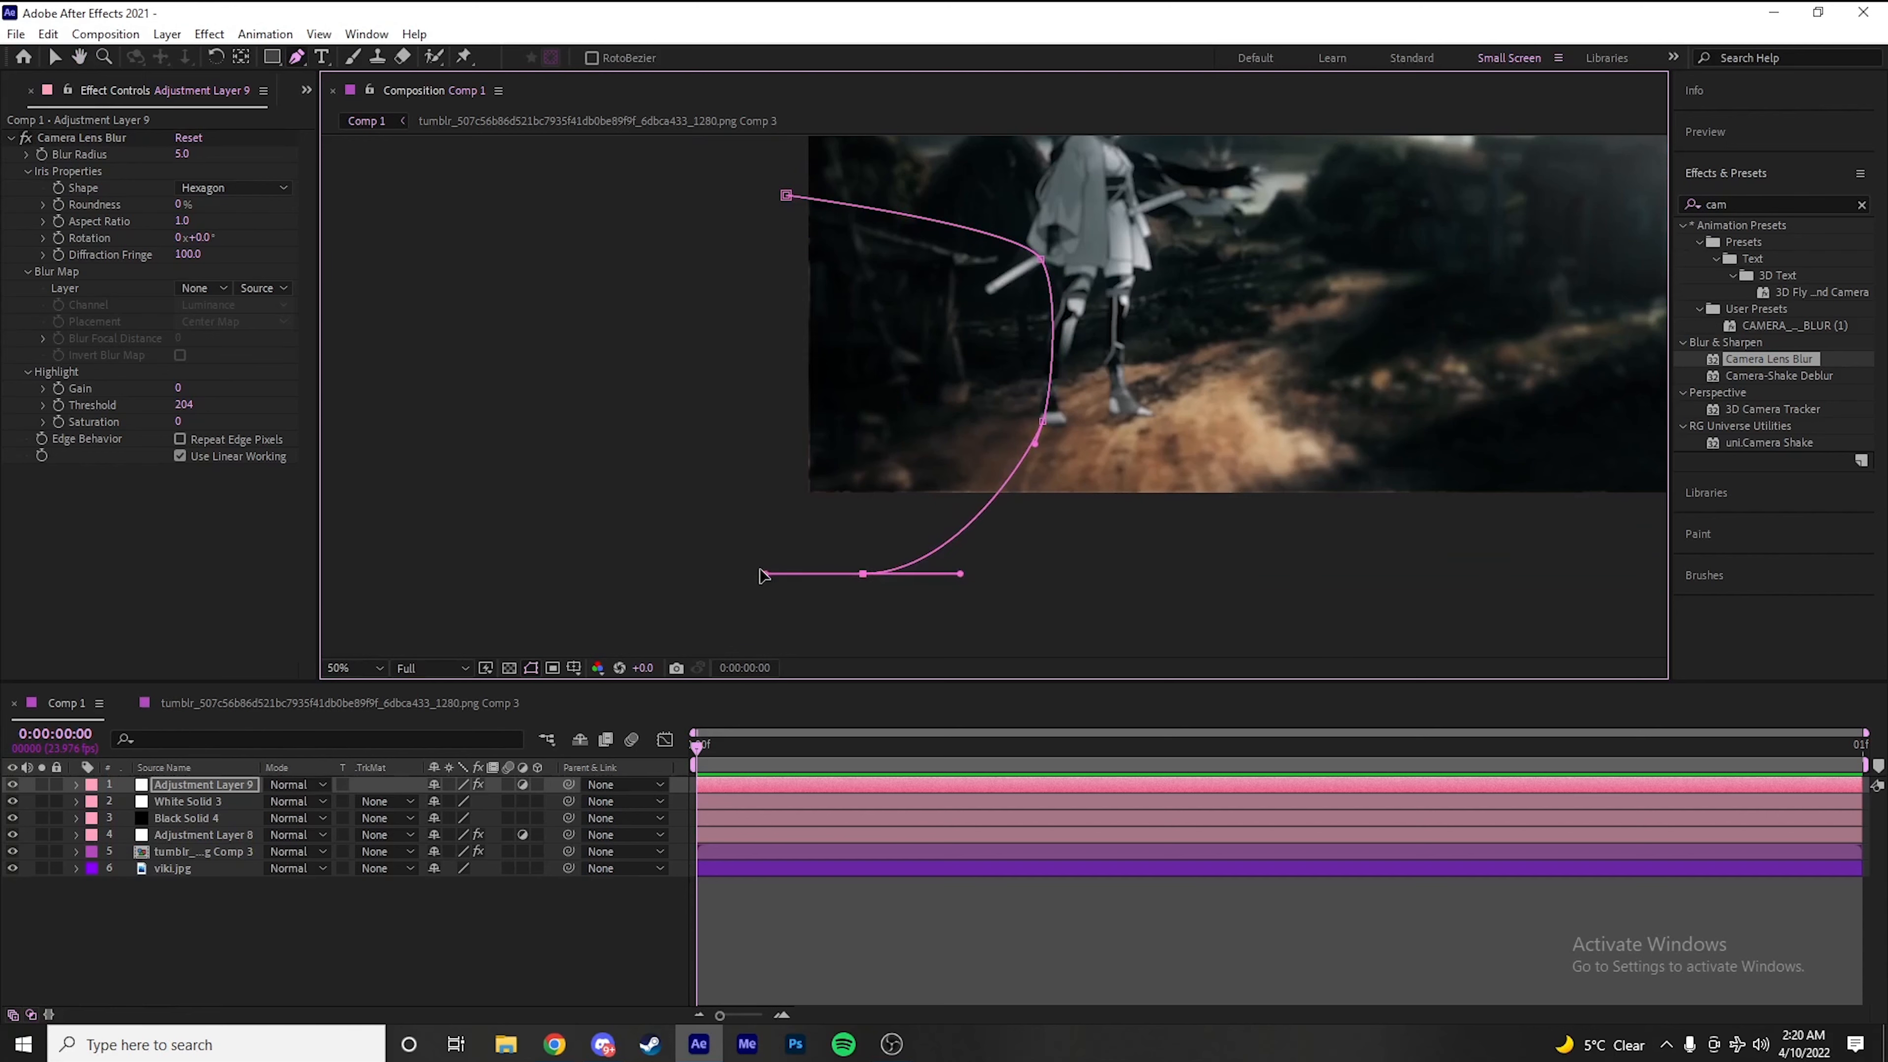
drag(712, 406, 715, 272)
click(786, 196)
key(comma)
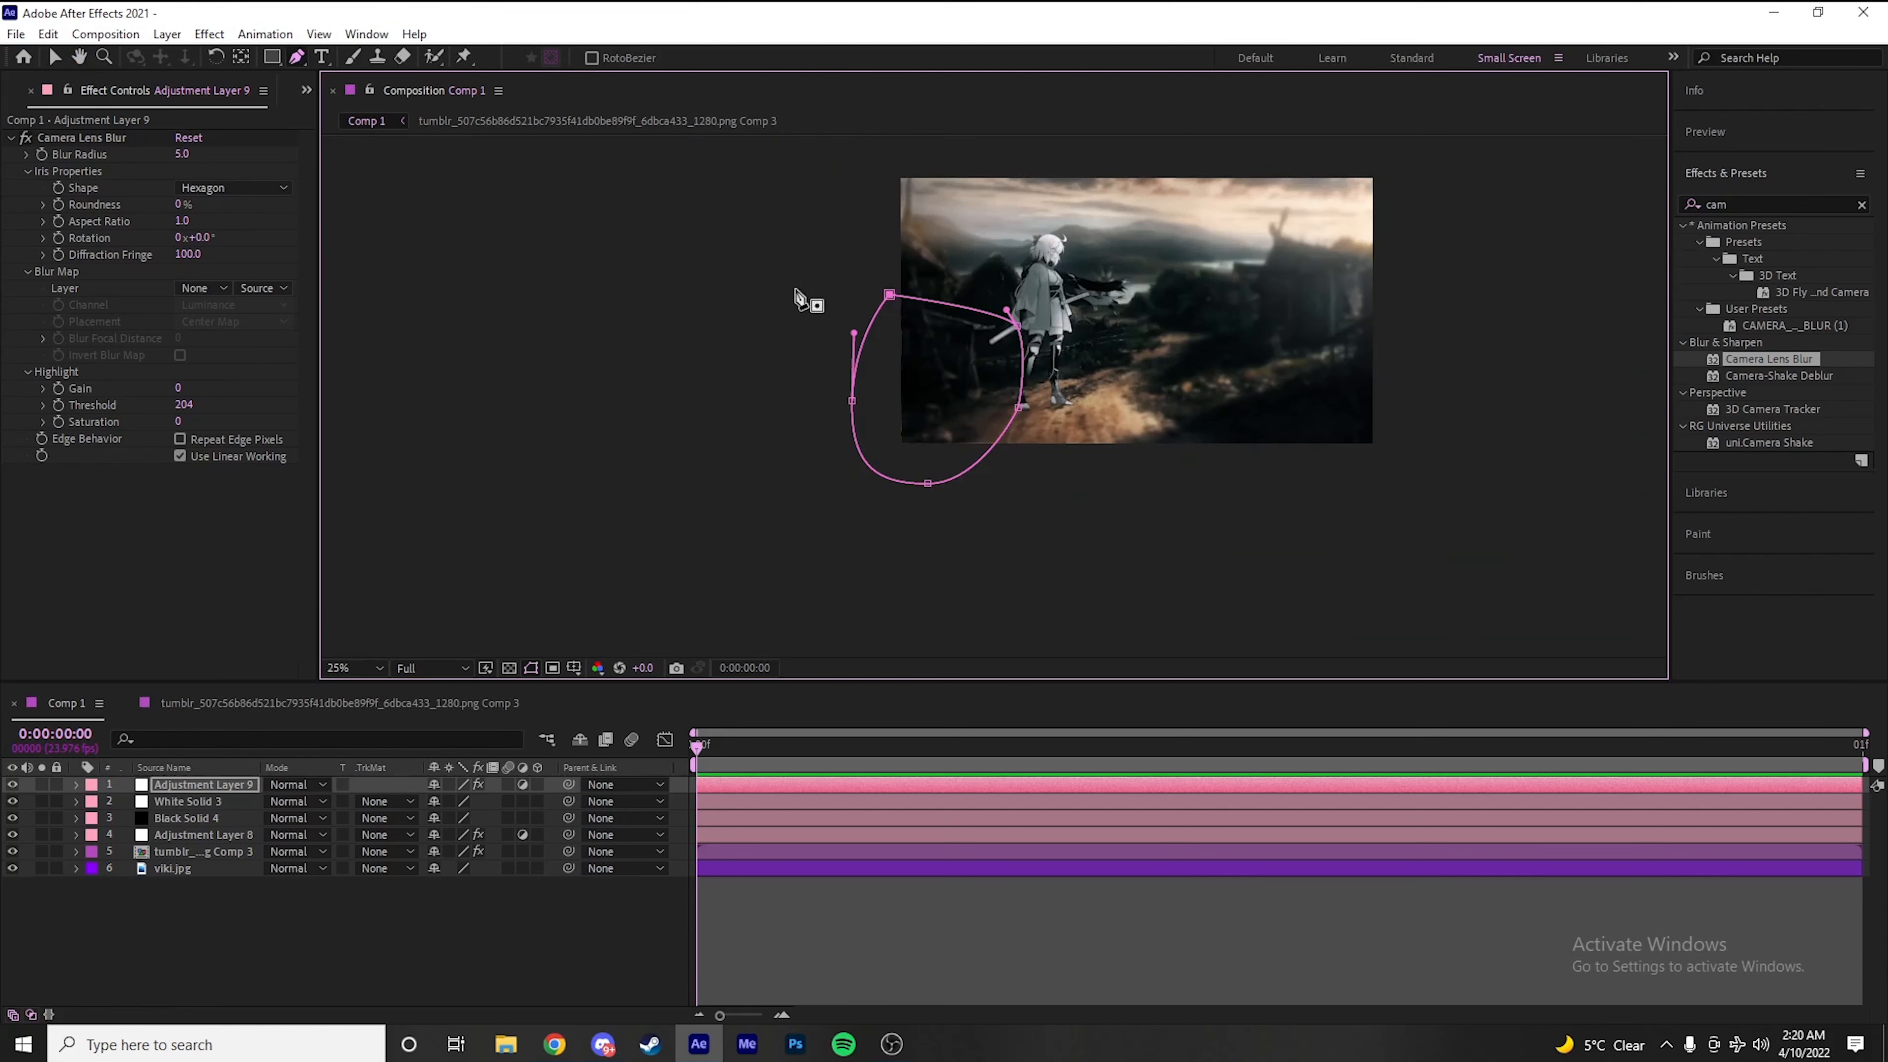
click(987, 974)
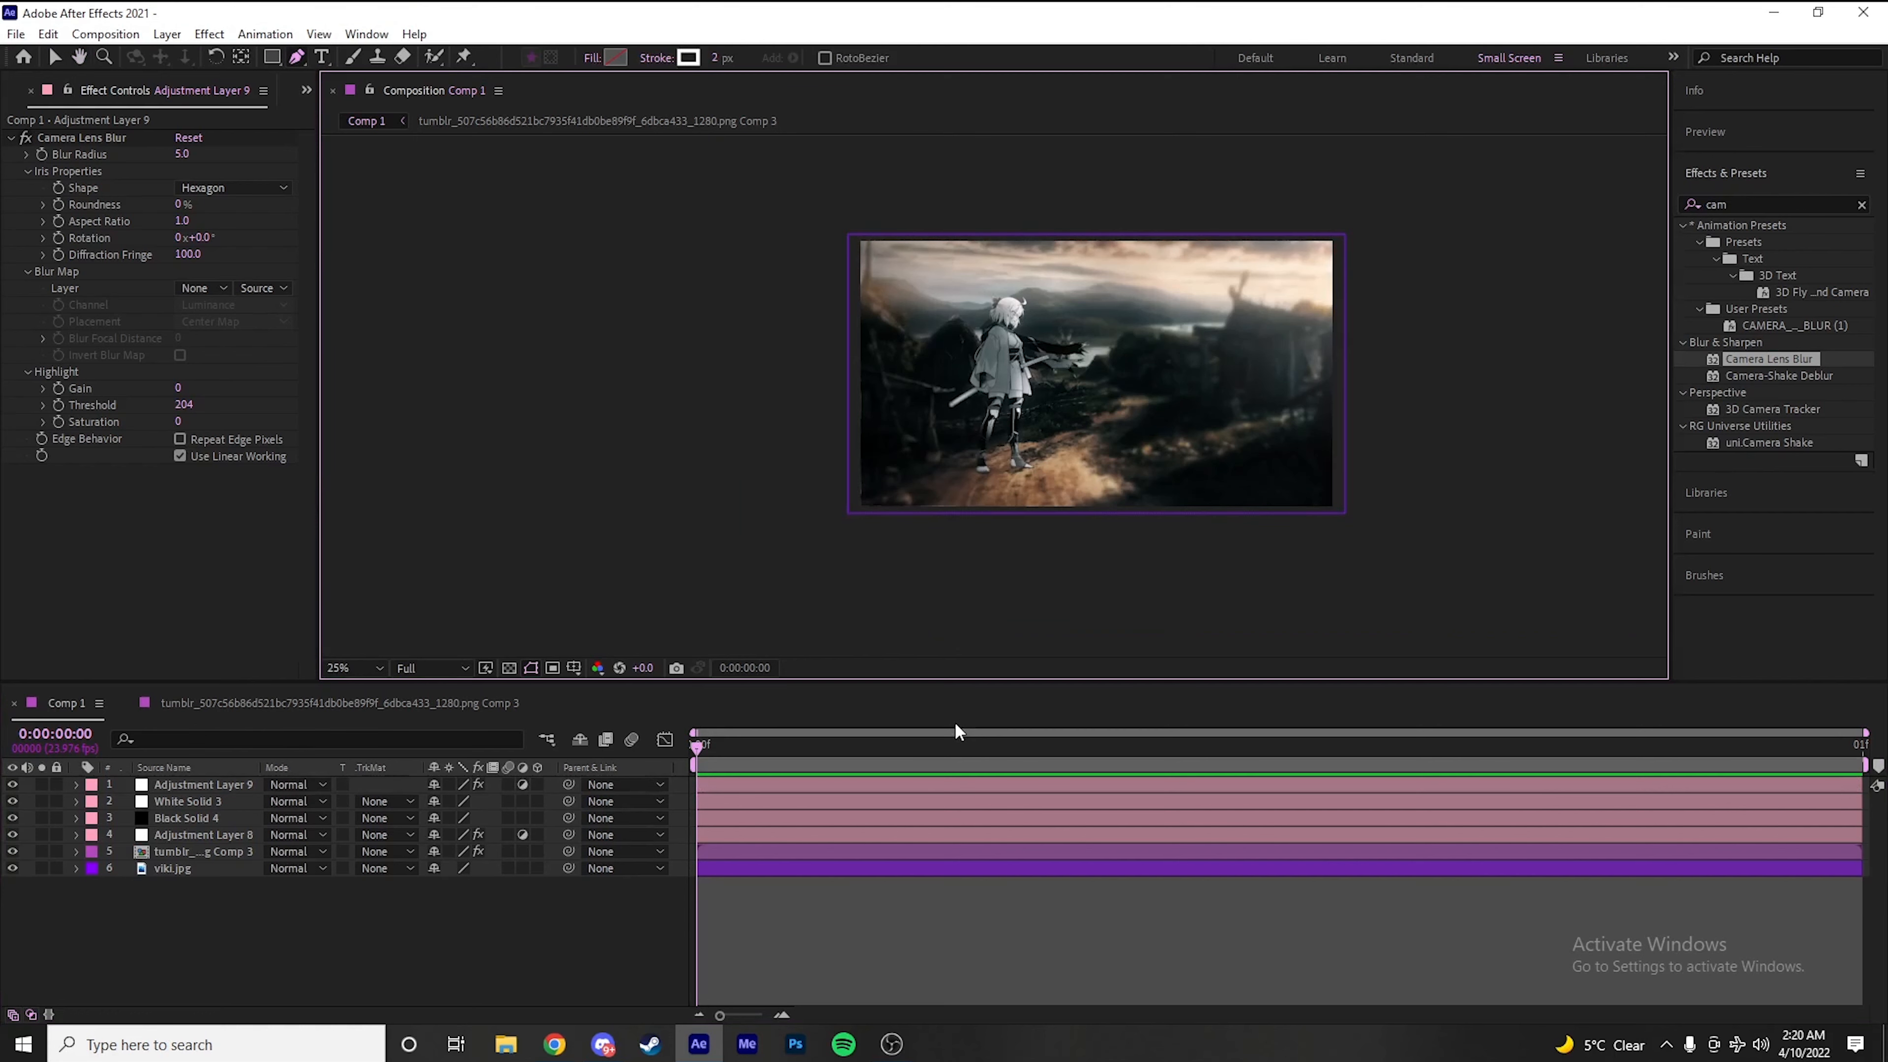
Add a 1920 × 1080 black solid and draw a closed four-point mask over the lower quarter of the scene
key(ctrl+y)
click(930, 643)
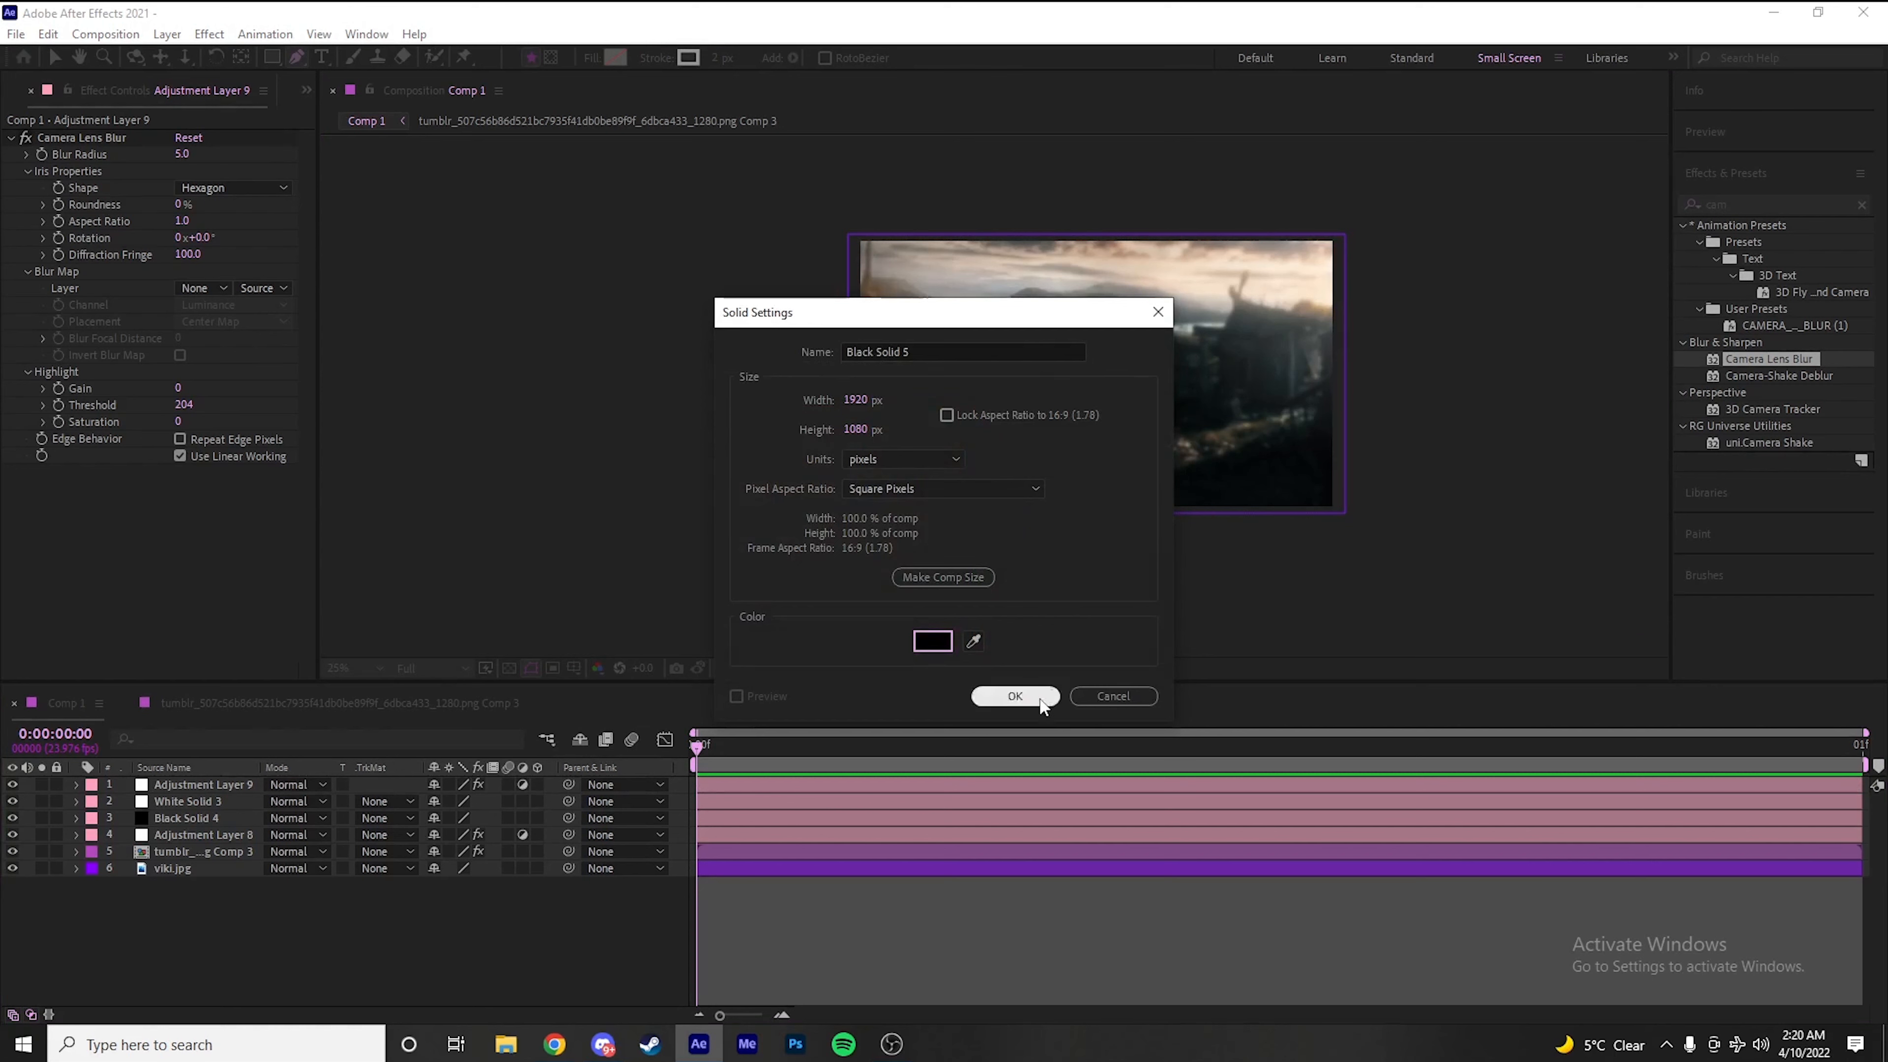
click(1014, 695)
click(1386, 434)
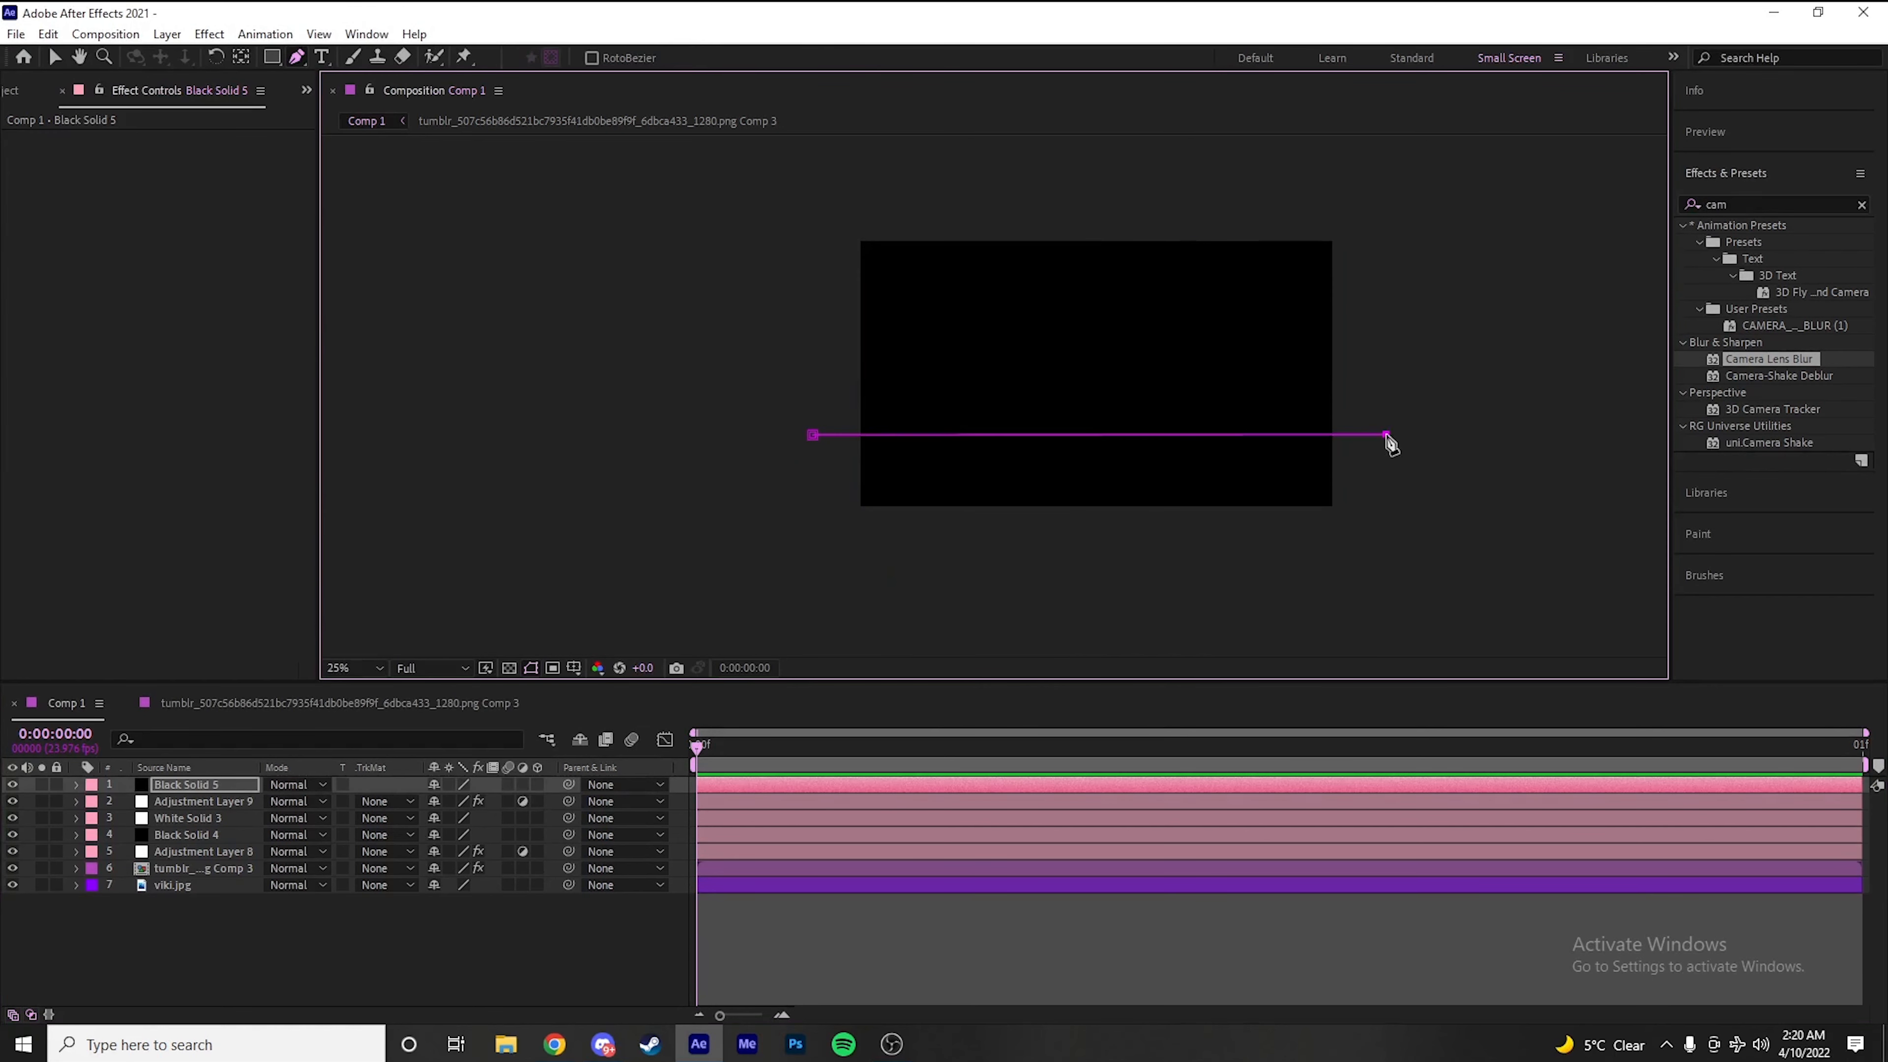
click(1381, 603)
click(820, 588)
click(813, 434)
Set the new black solid's Mask Feather to 352 pixels
key(m)
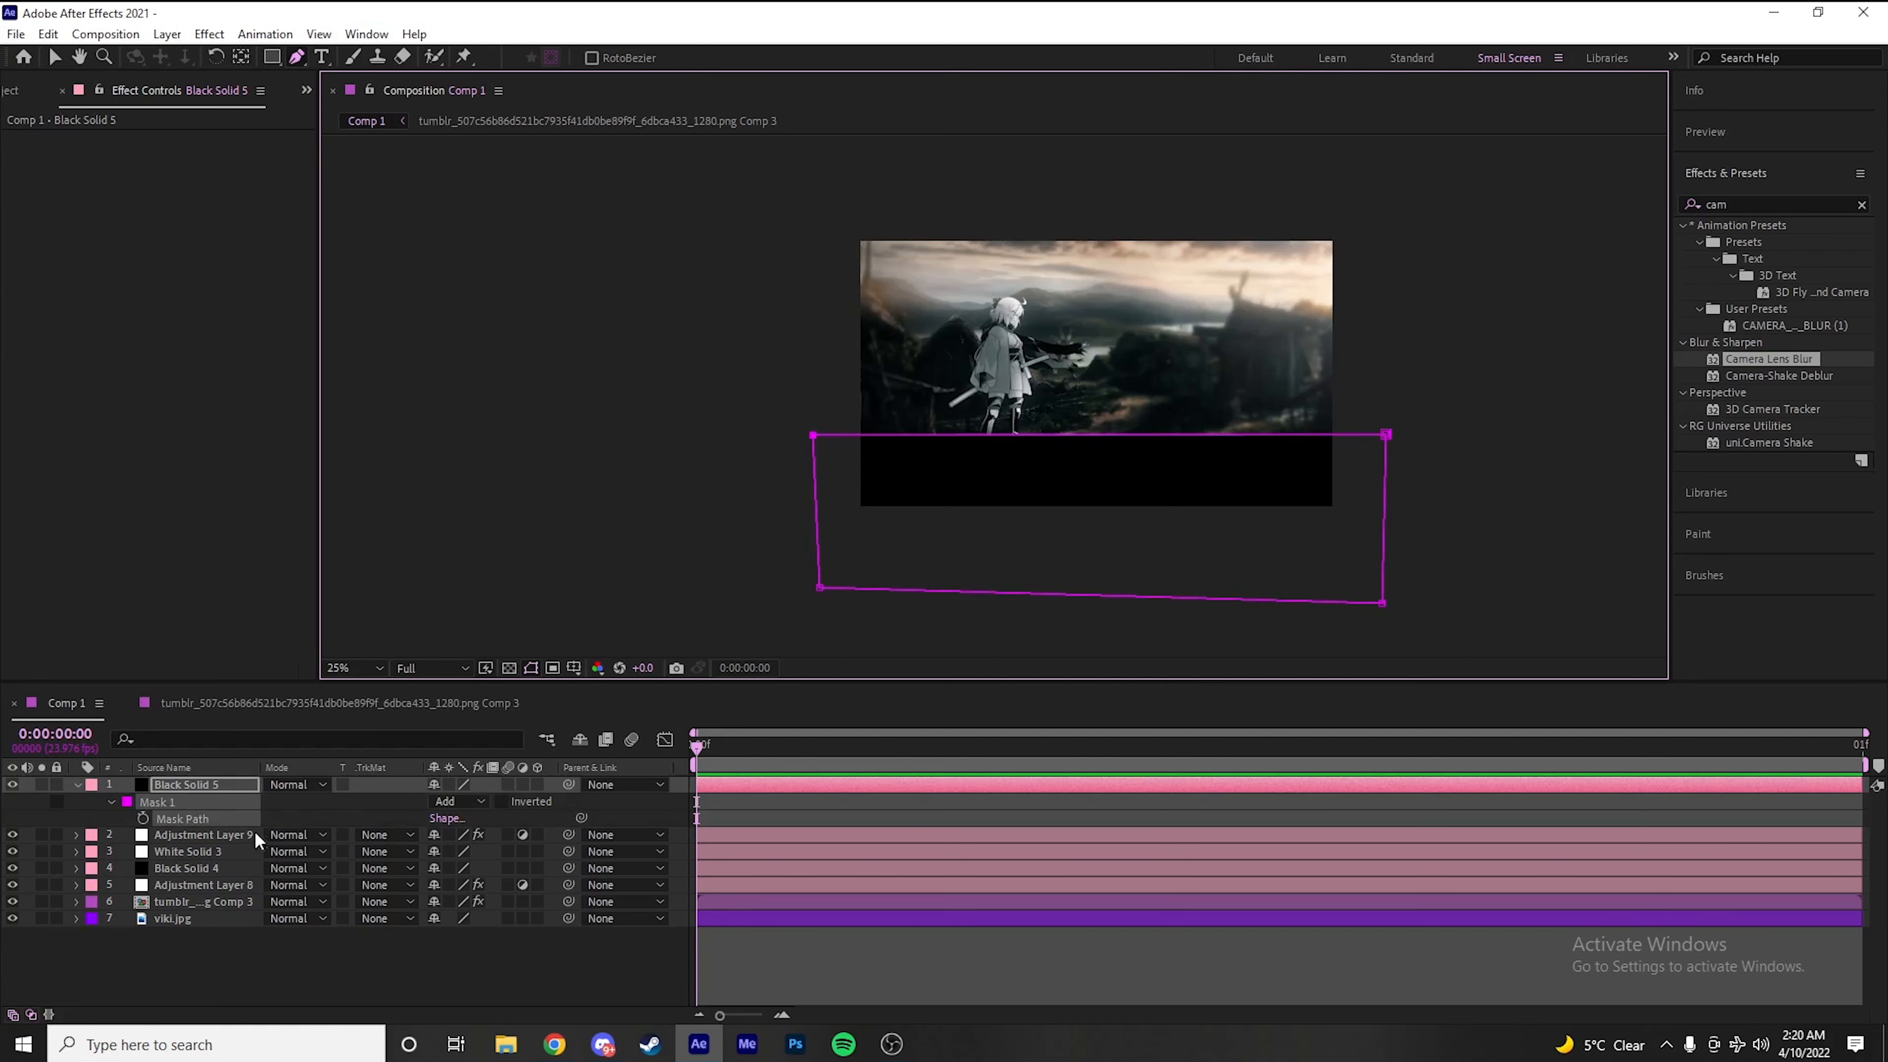
scroll(1053, 308, down, 1)
scroll(1053, 307, up, 2)
scroll(1036, 330, down, 1)
click(112, 802)
click(112, 802)
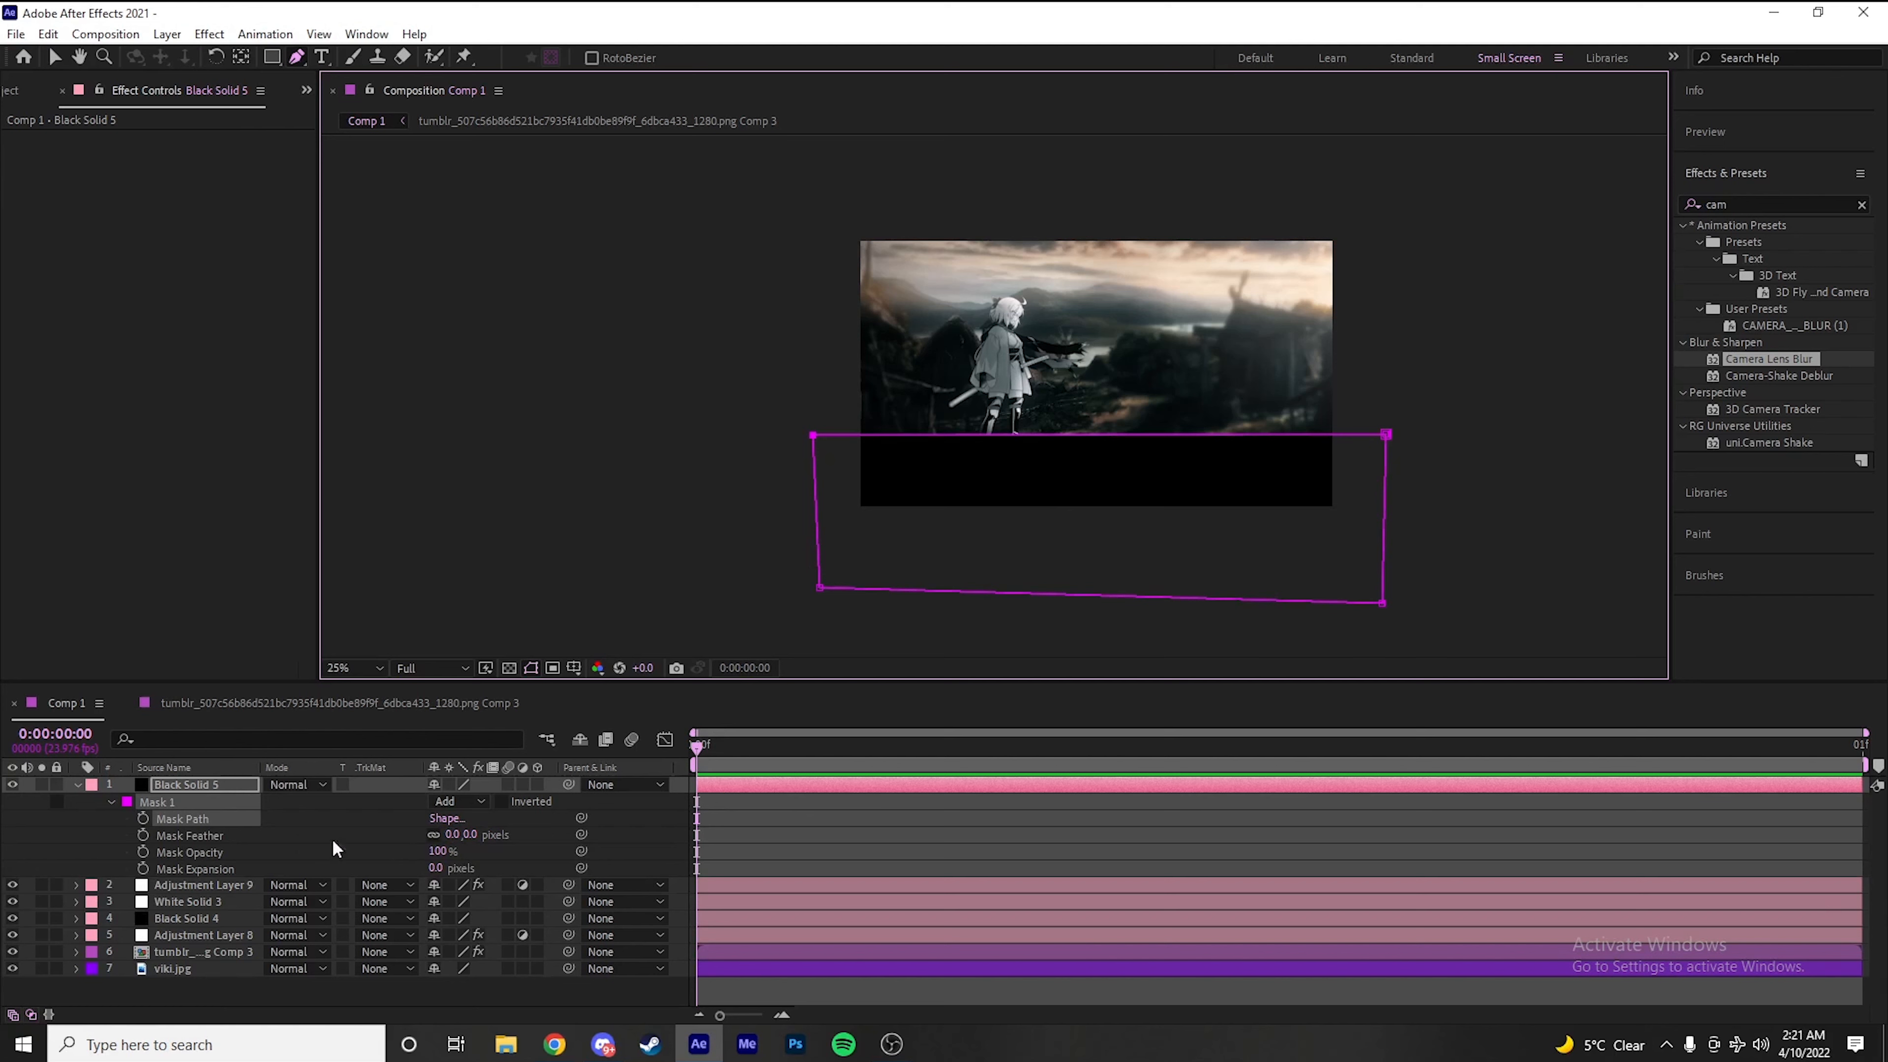
click(216, 836)
drag(461, 835, 818, 842)
click(294, 844)
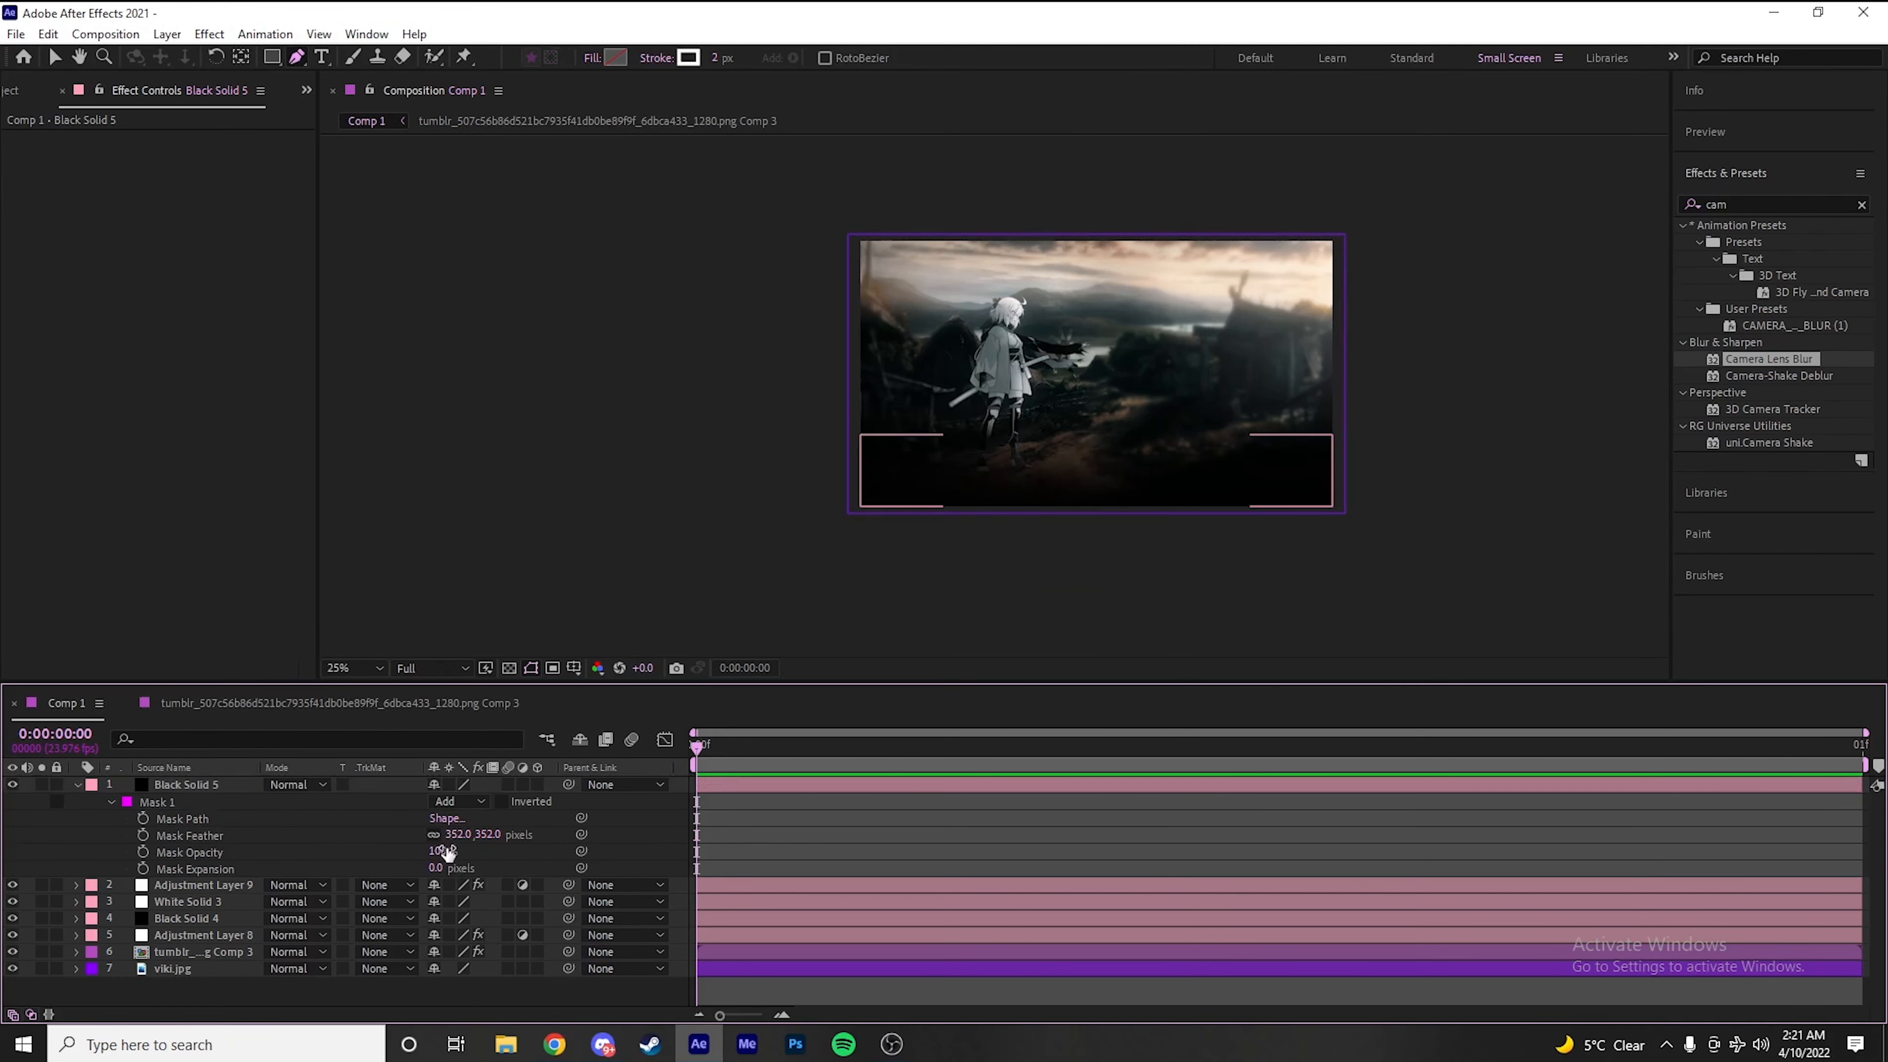
Lower the new black solid's Mask Opacity, set its layer Opacity to 74%, and collapse the layer properties
drag(439, 857, 401, 879)
key(t)
drag(439, 802, 417, 804)
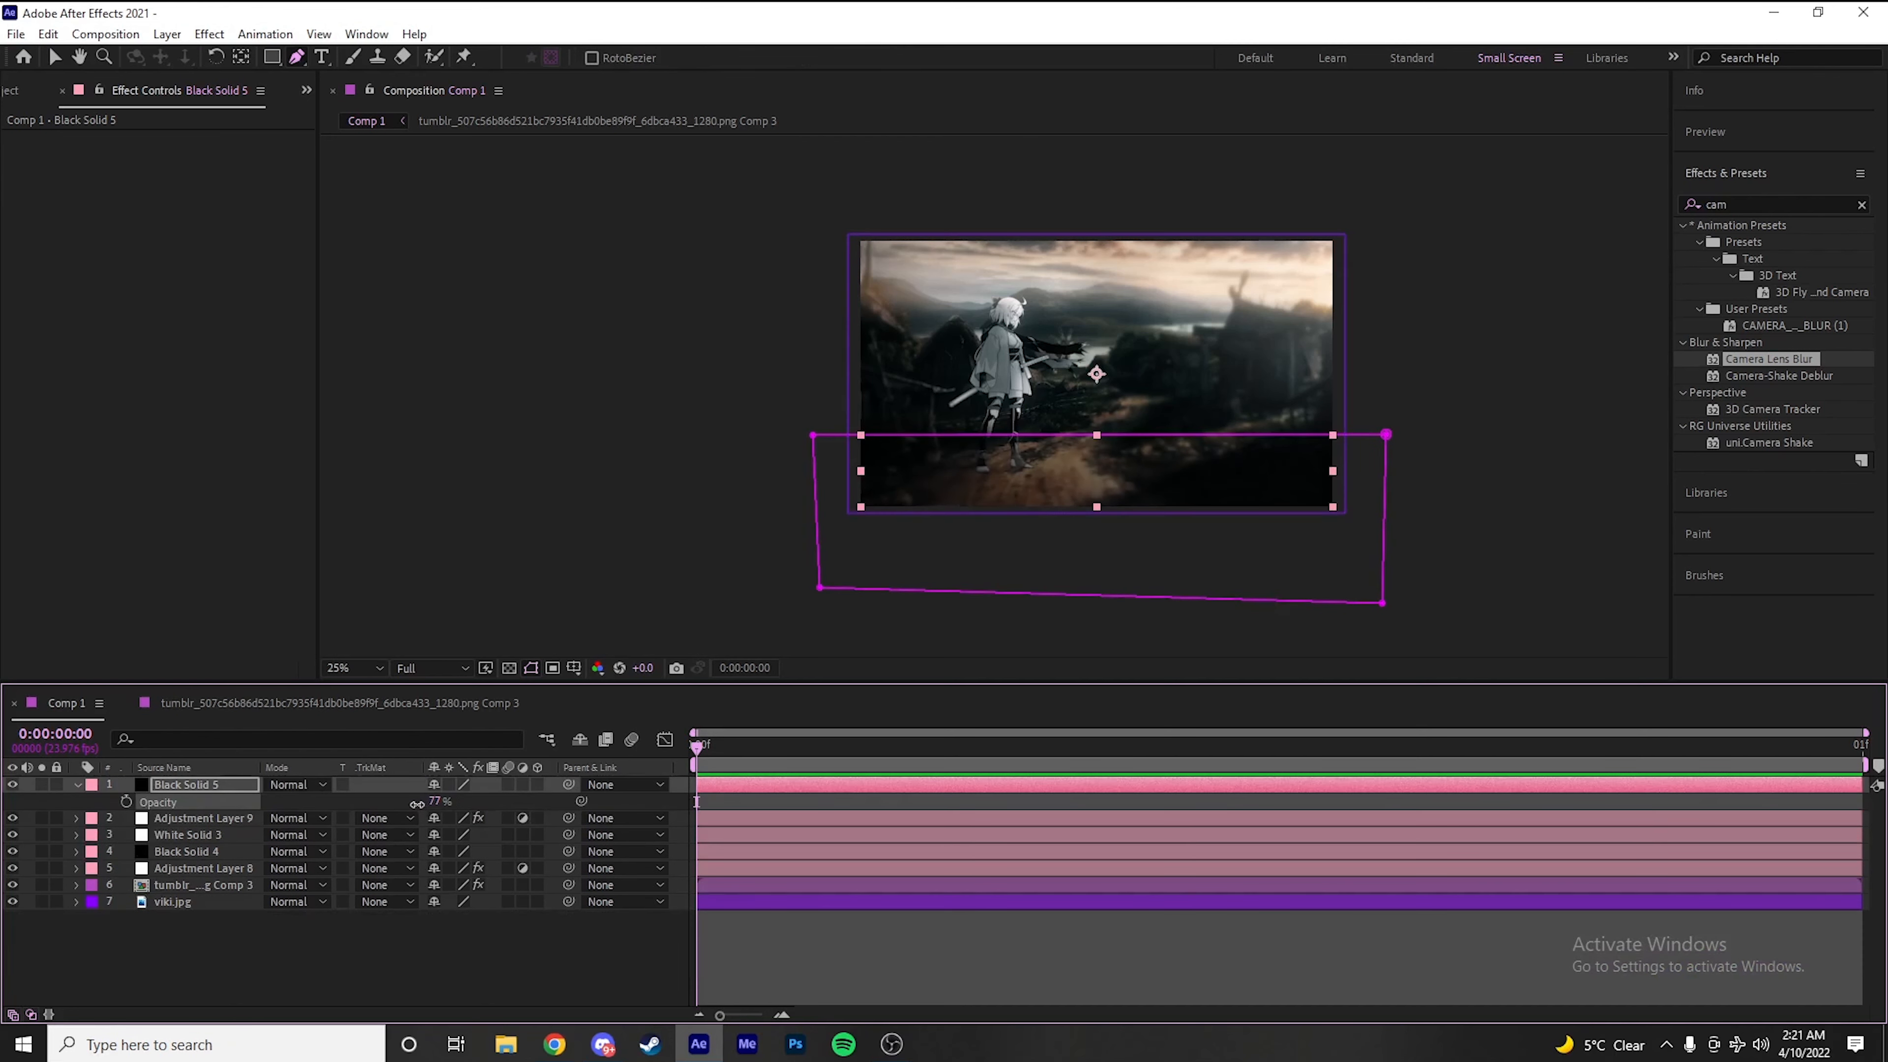
click(652, 943)
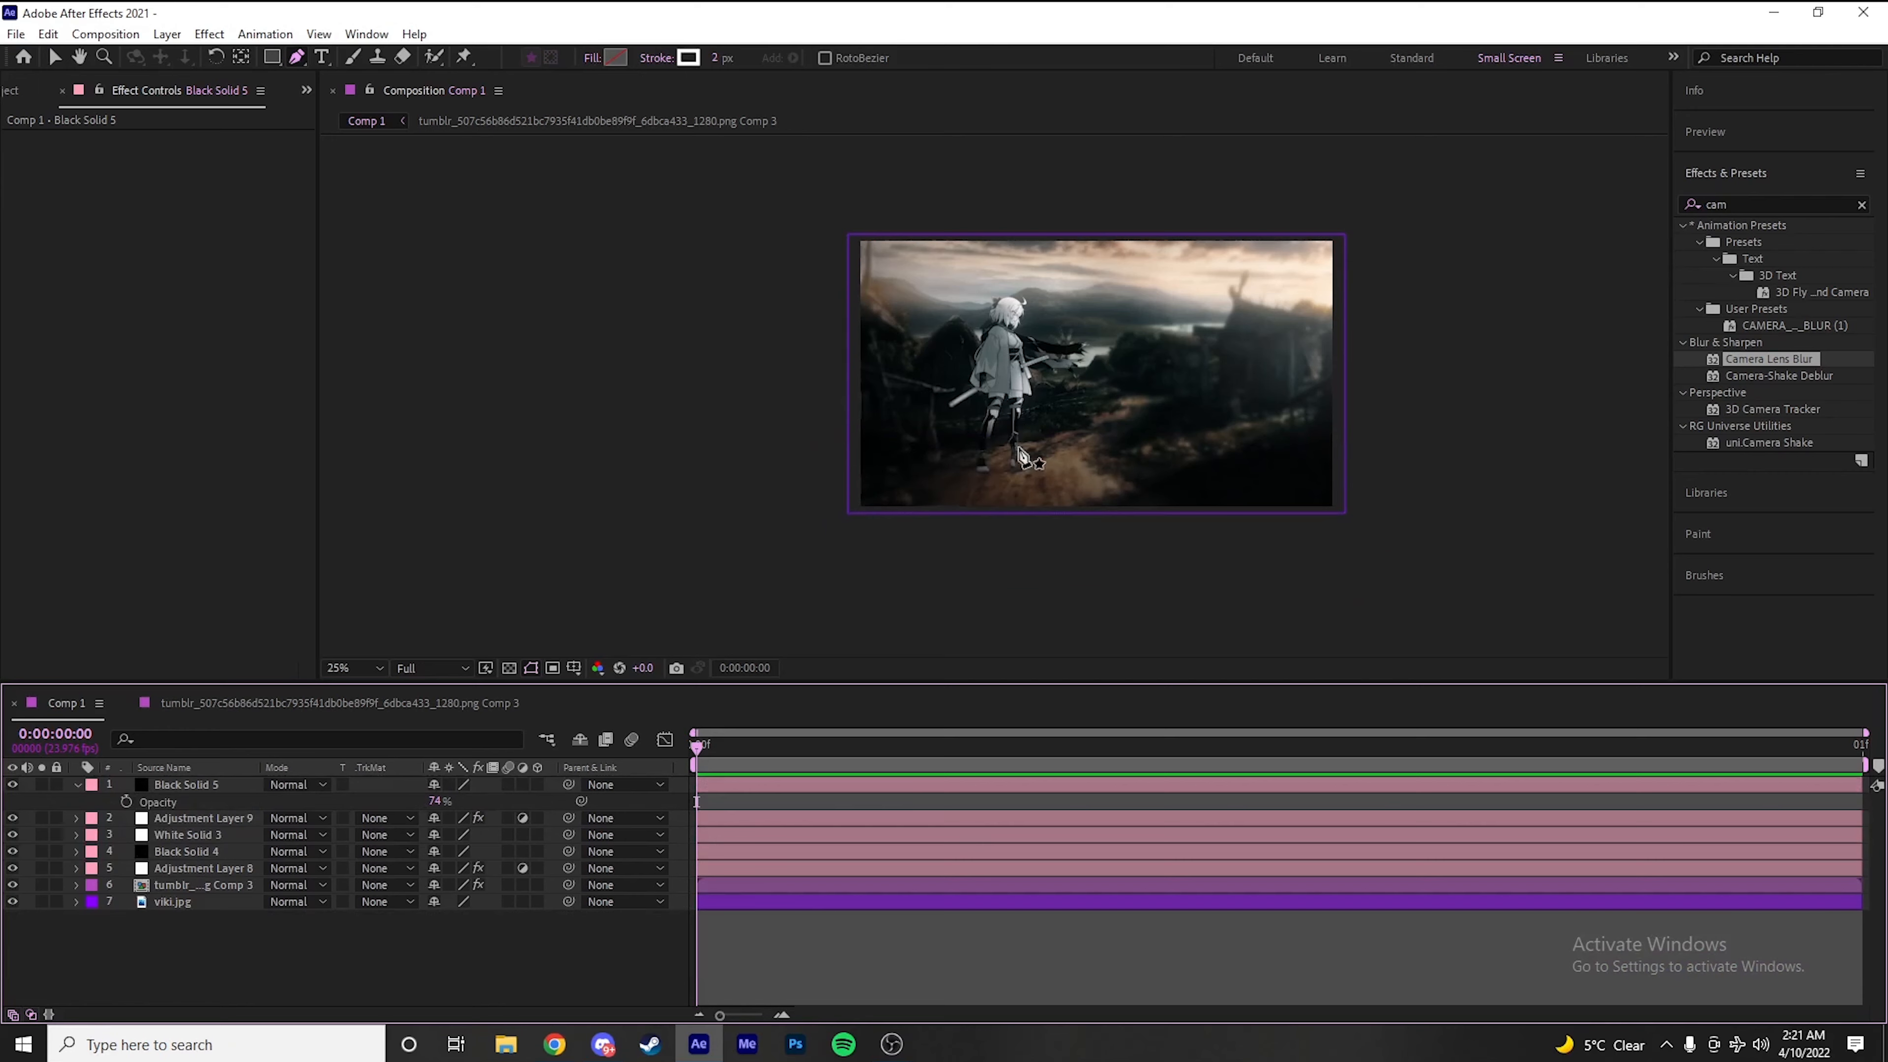
scroll(1021, 465, up, 2)
scroll(775, 548, down, 2)
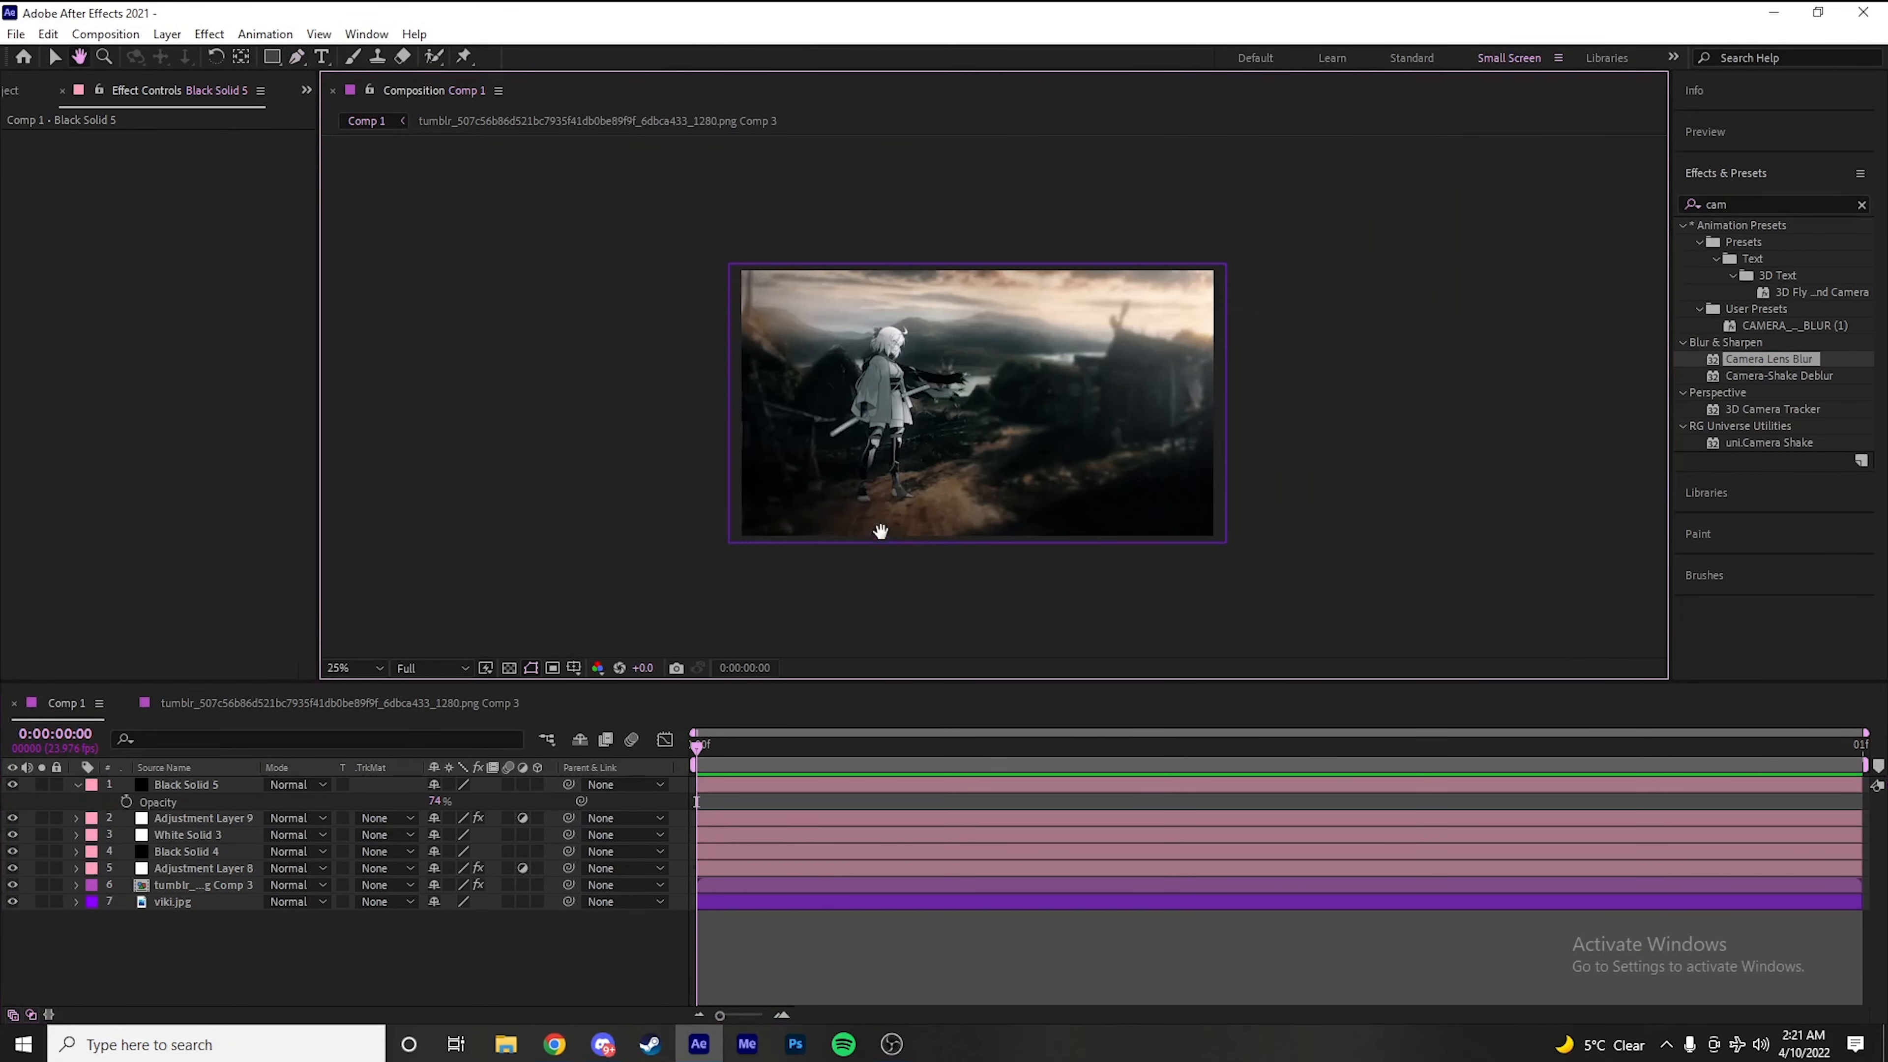
click(874, 974)
key(t)
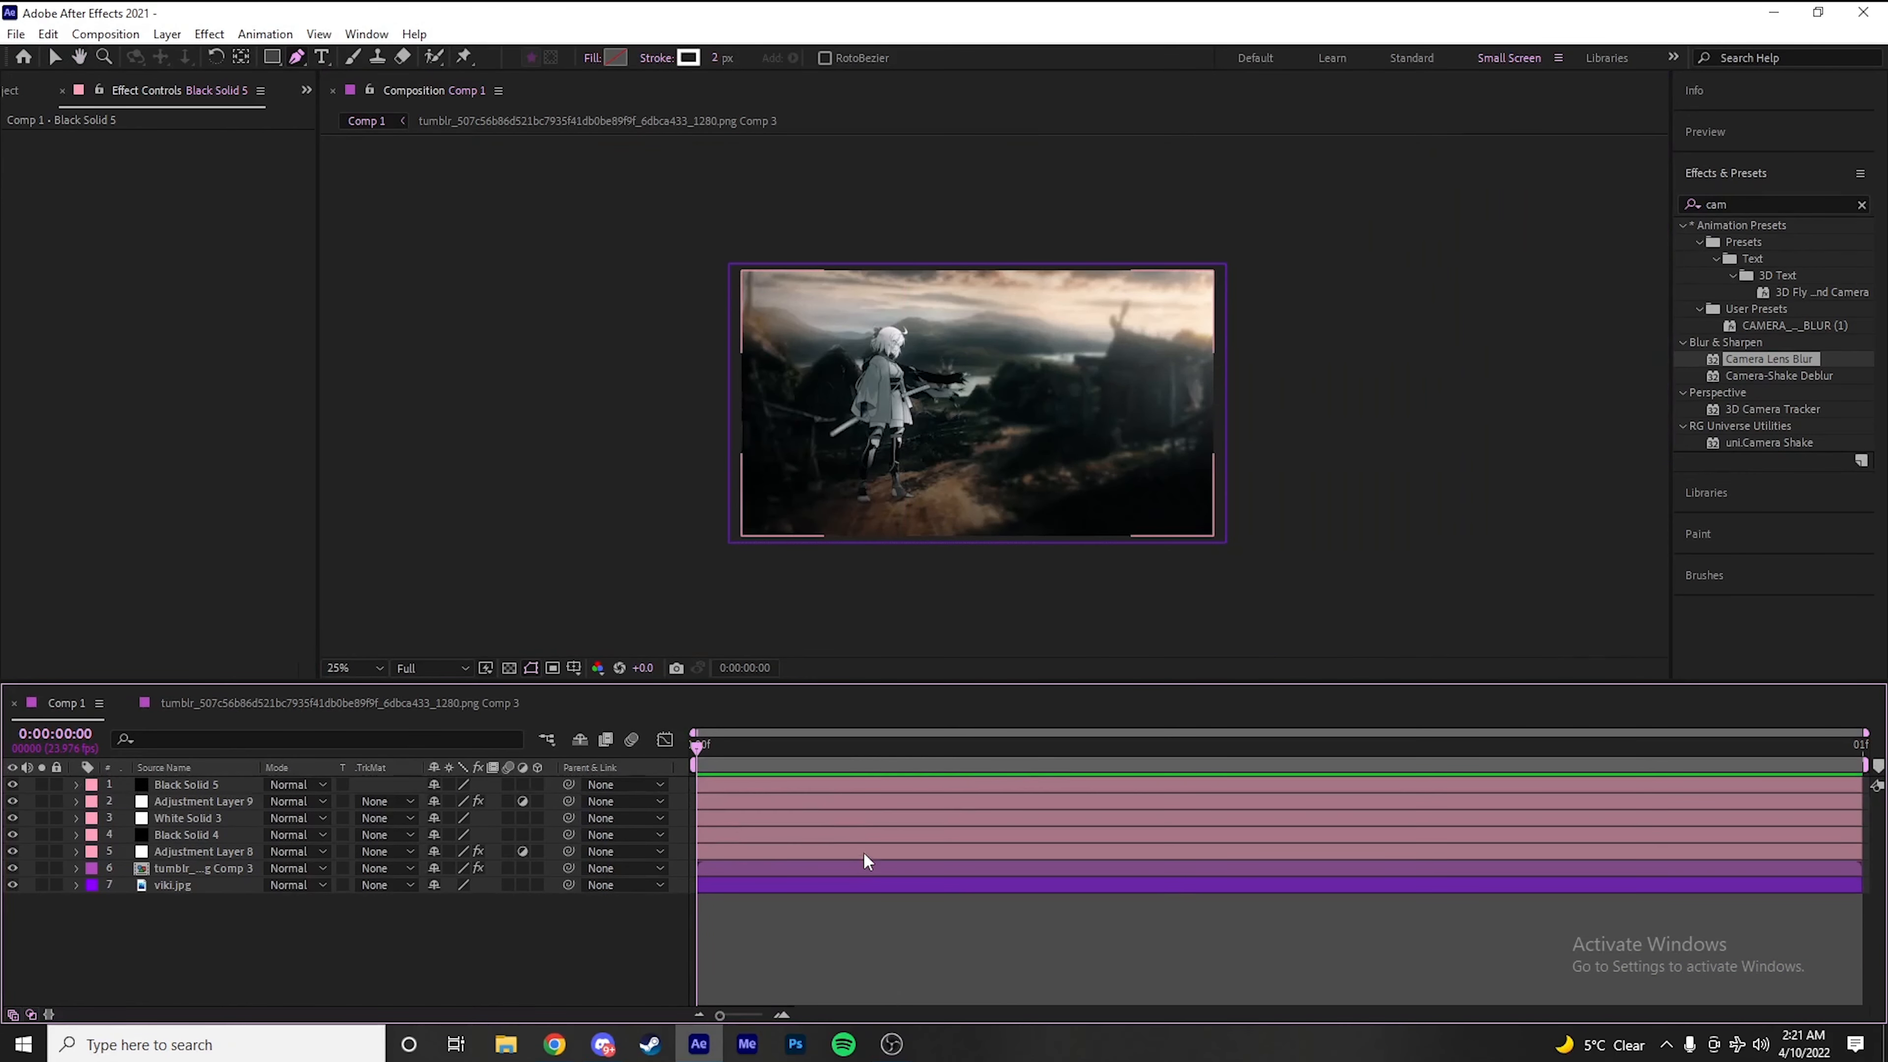
Add a new adjustment layer above the black solid and apply Optical Flares to it
key(ctrl+alt+y)
click(1765, 203)
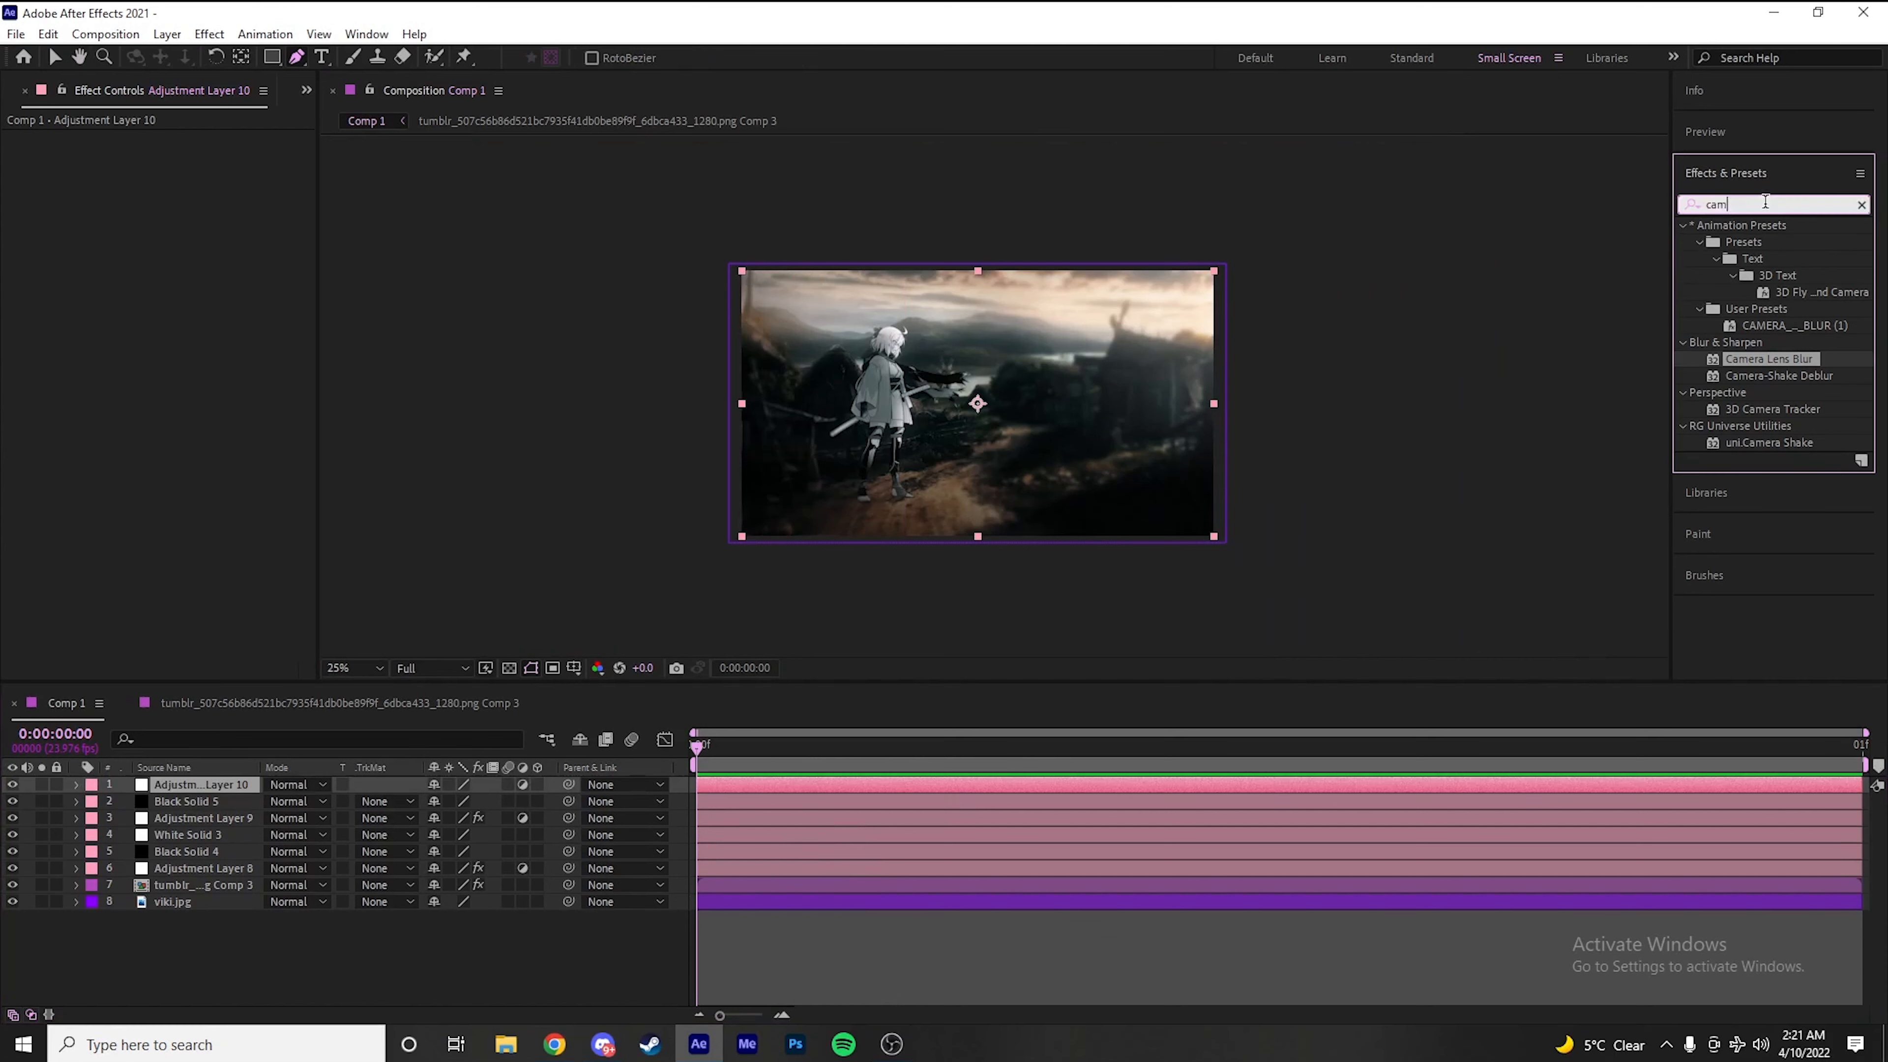
text(optical)
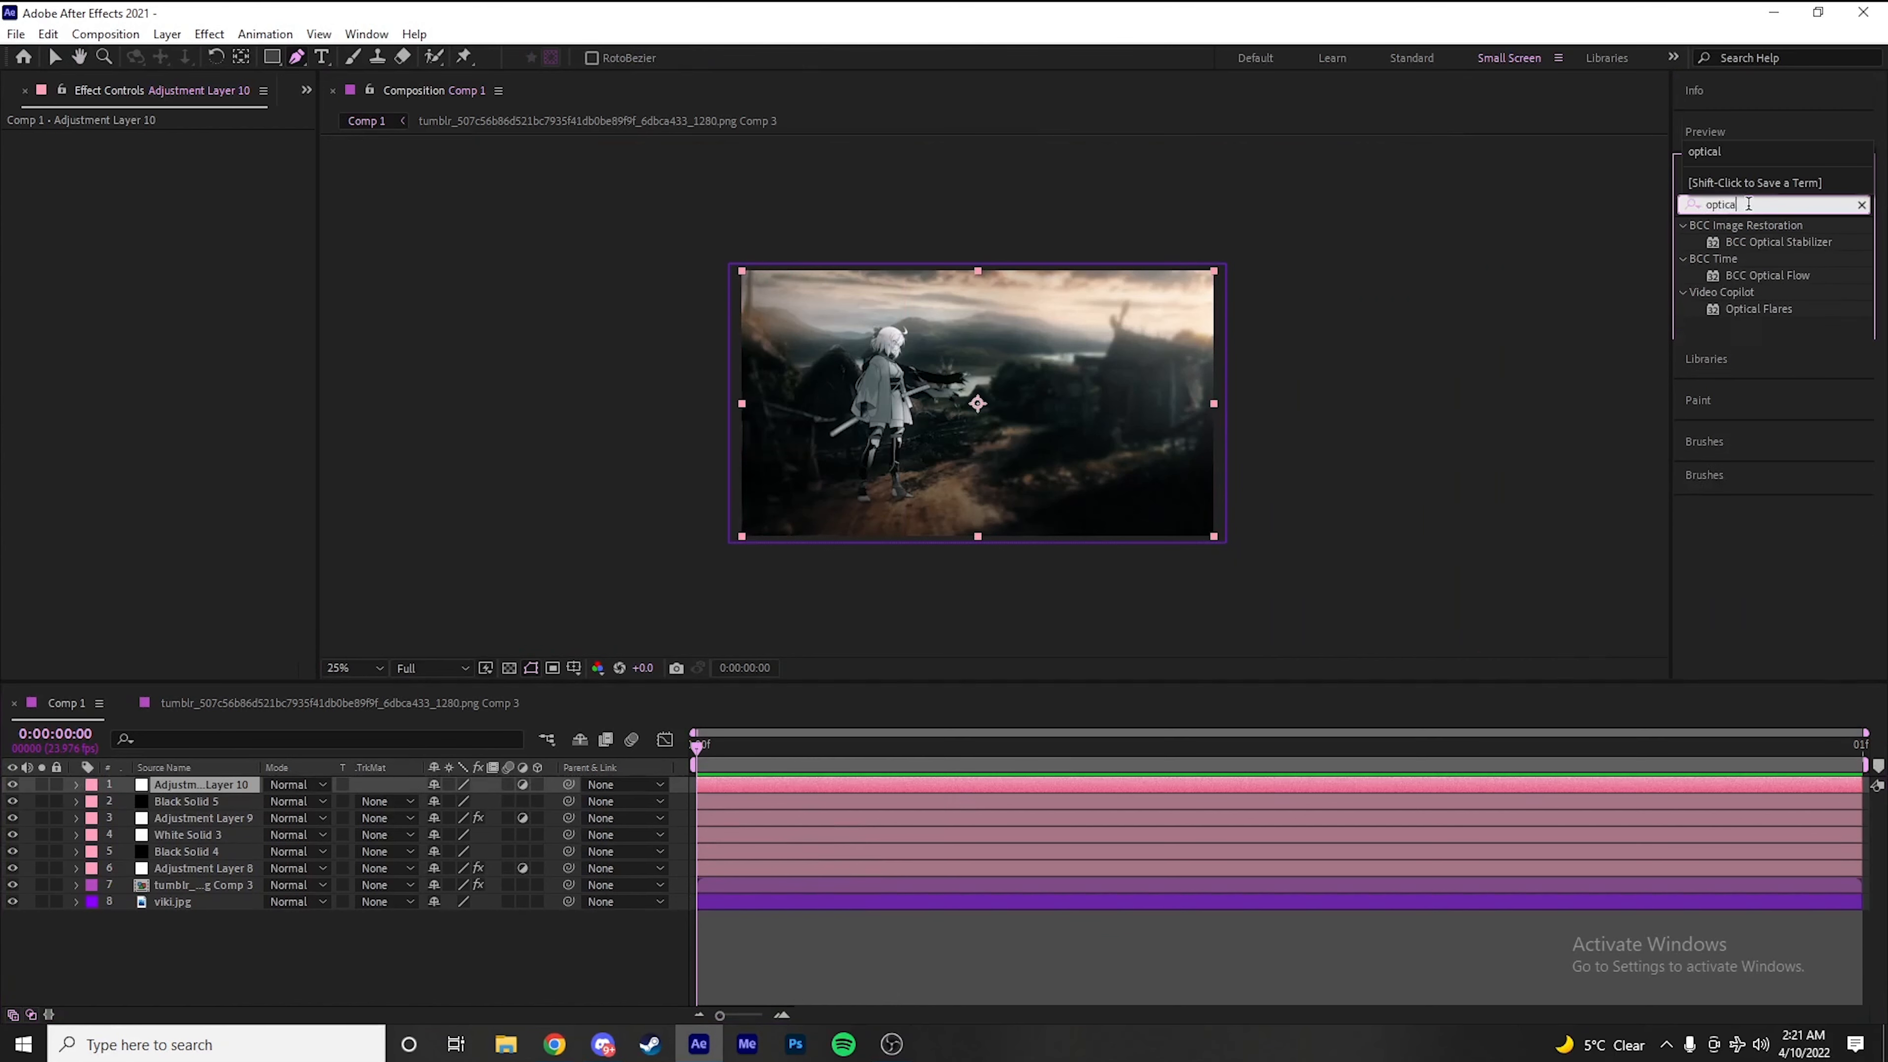
double_click(1766, 307)
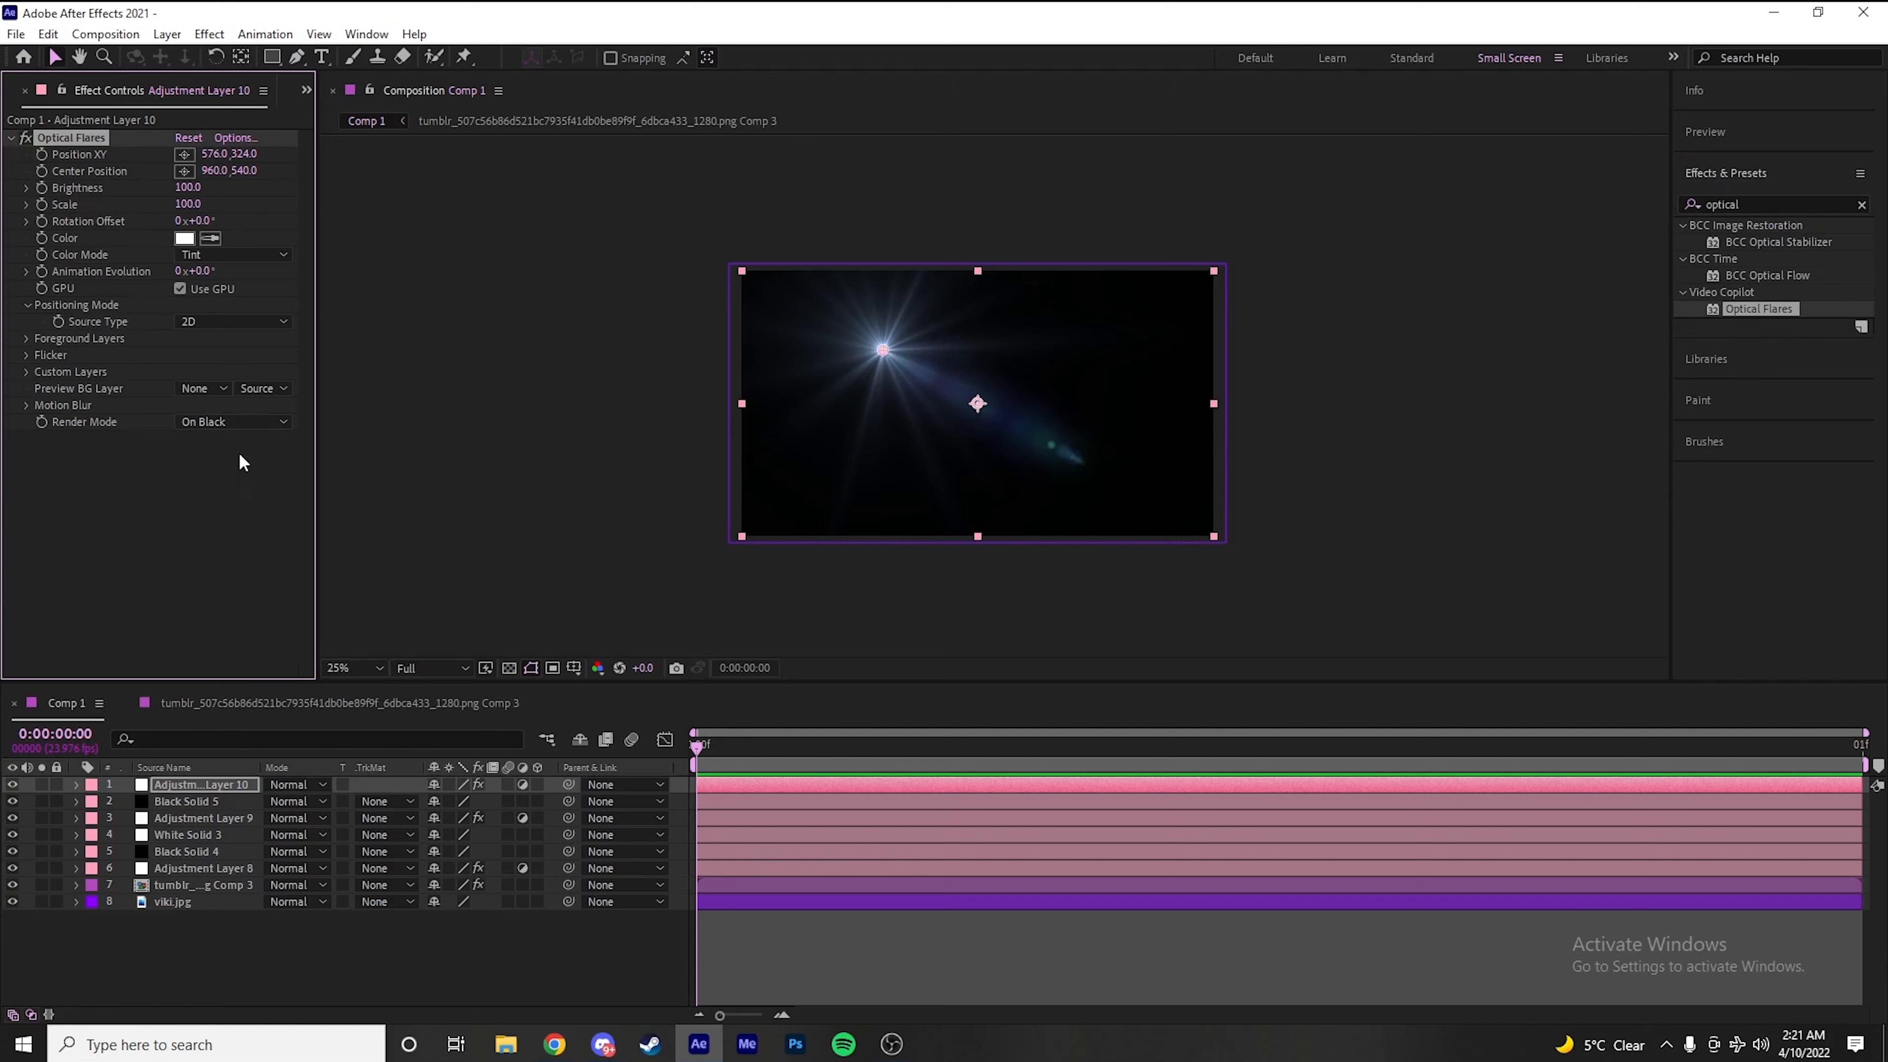
Set the Optical Flares Render Mode to Over Original
click(230, 425)
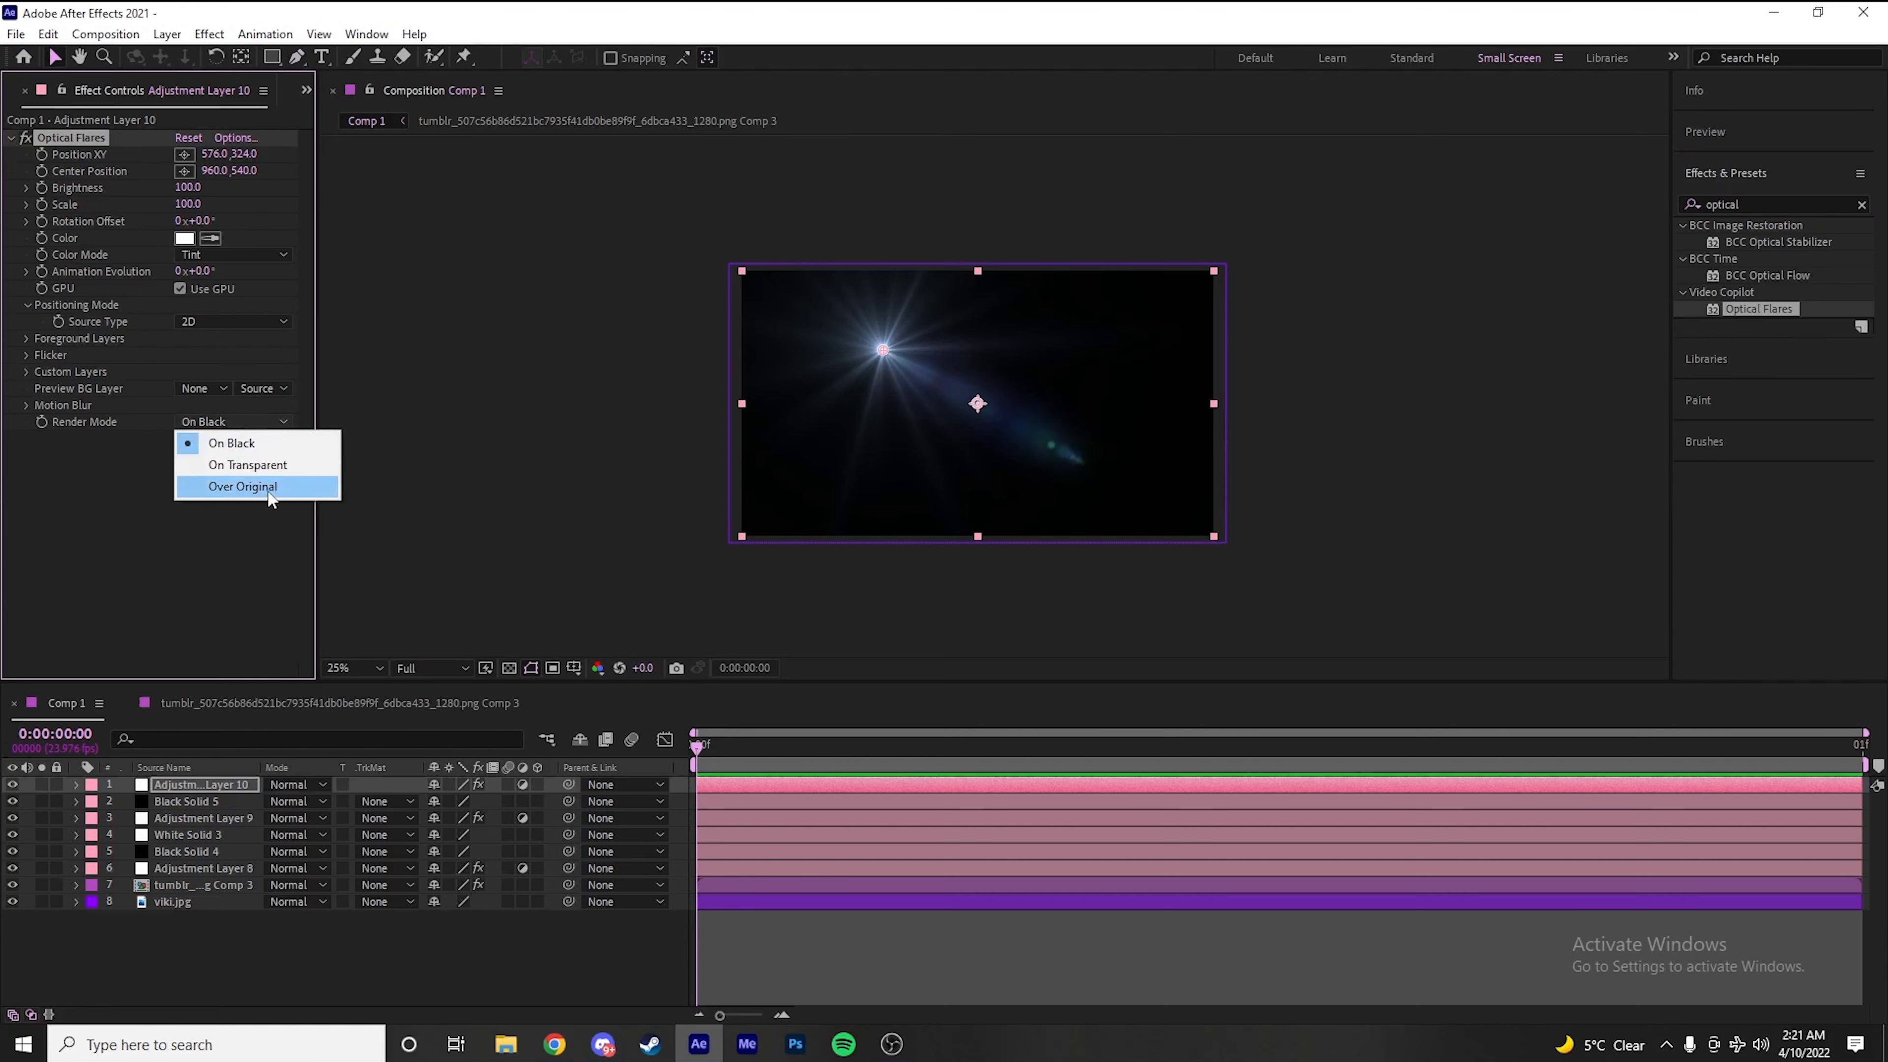
click(89, 437)
click(224, 427)
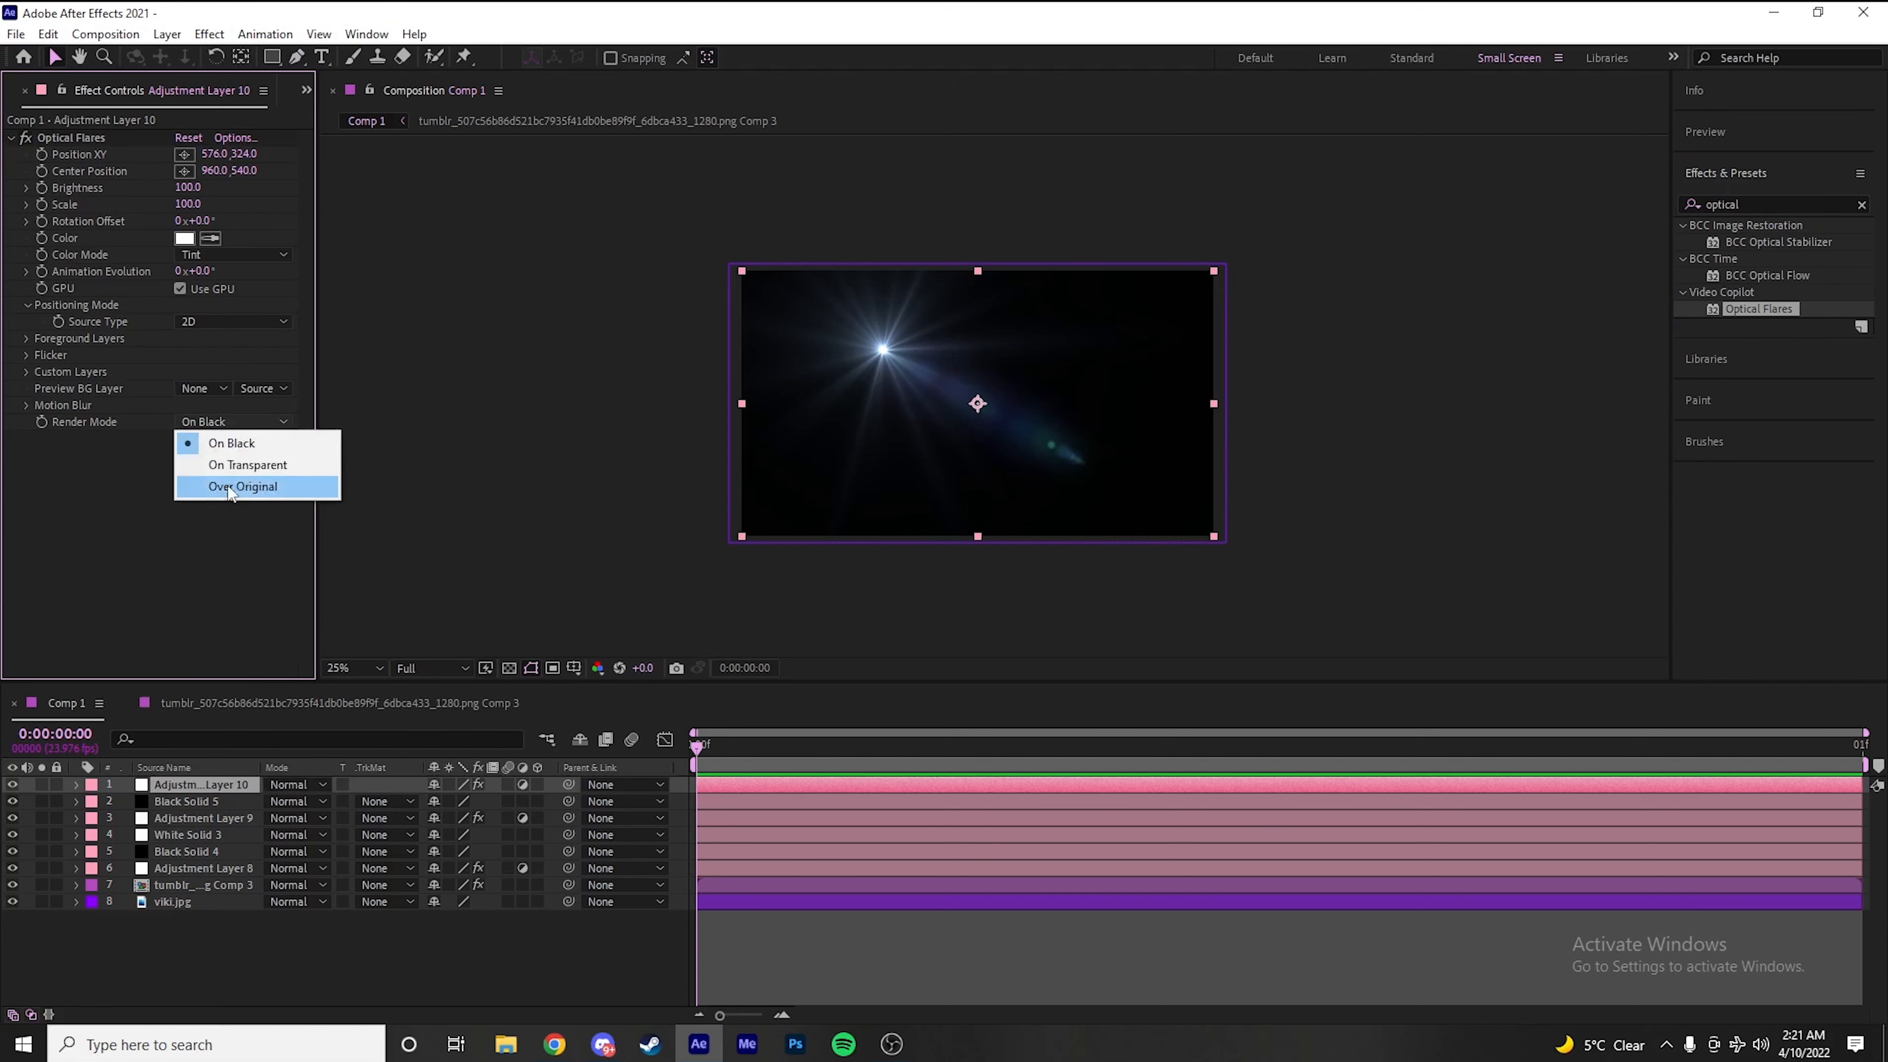
click(235, 487)
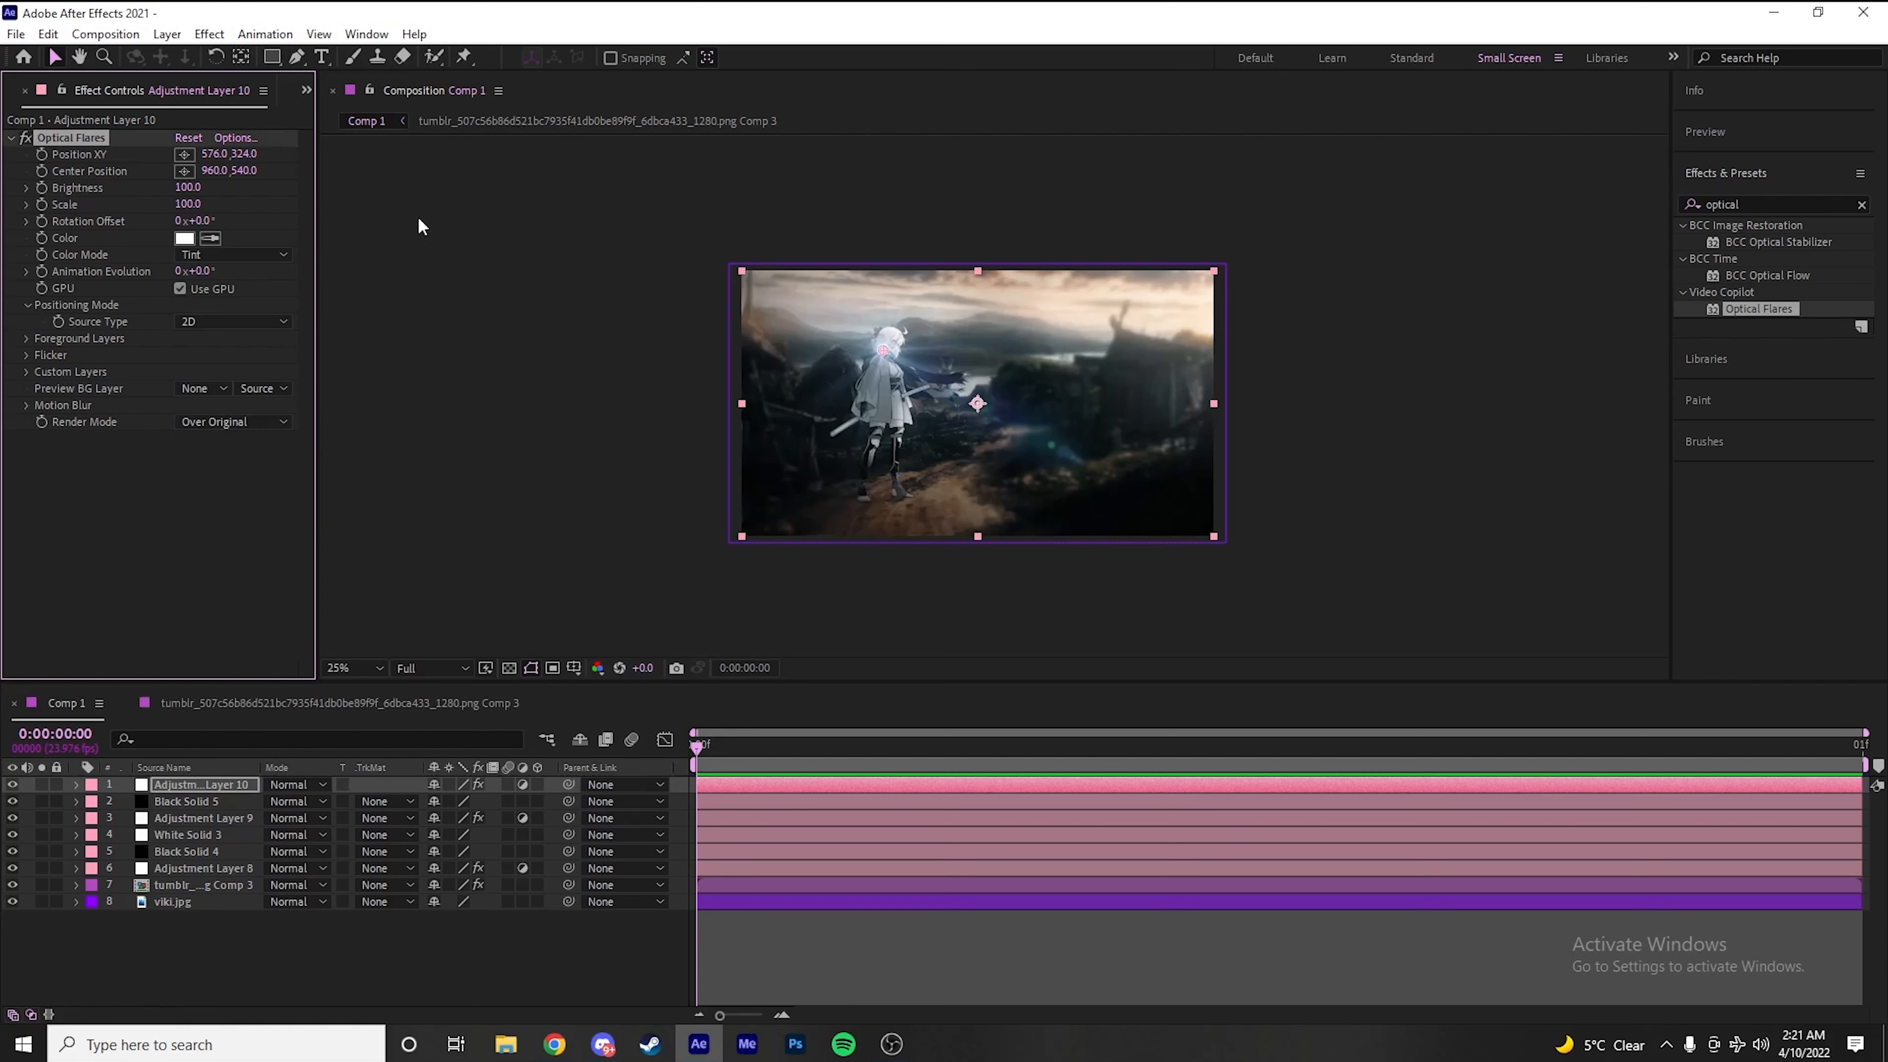
Place the flare's source in the scene's upper-right corner at 1888, 44 and its center on the character at 588, 508
click(185, 153)
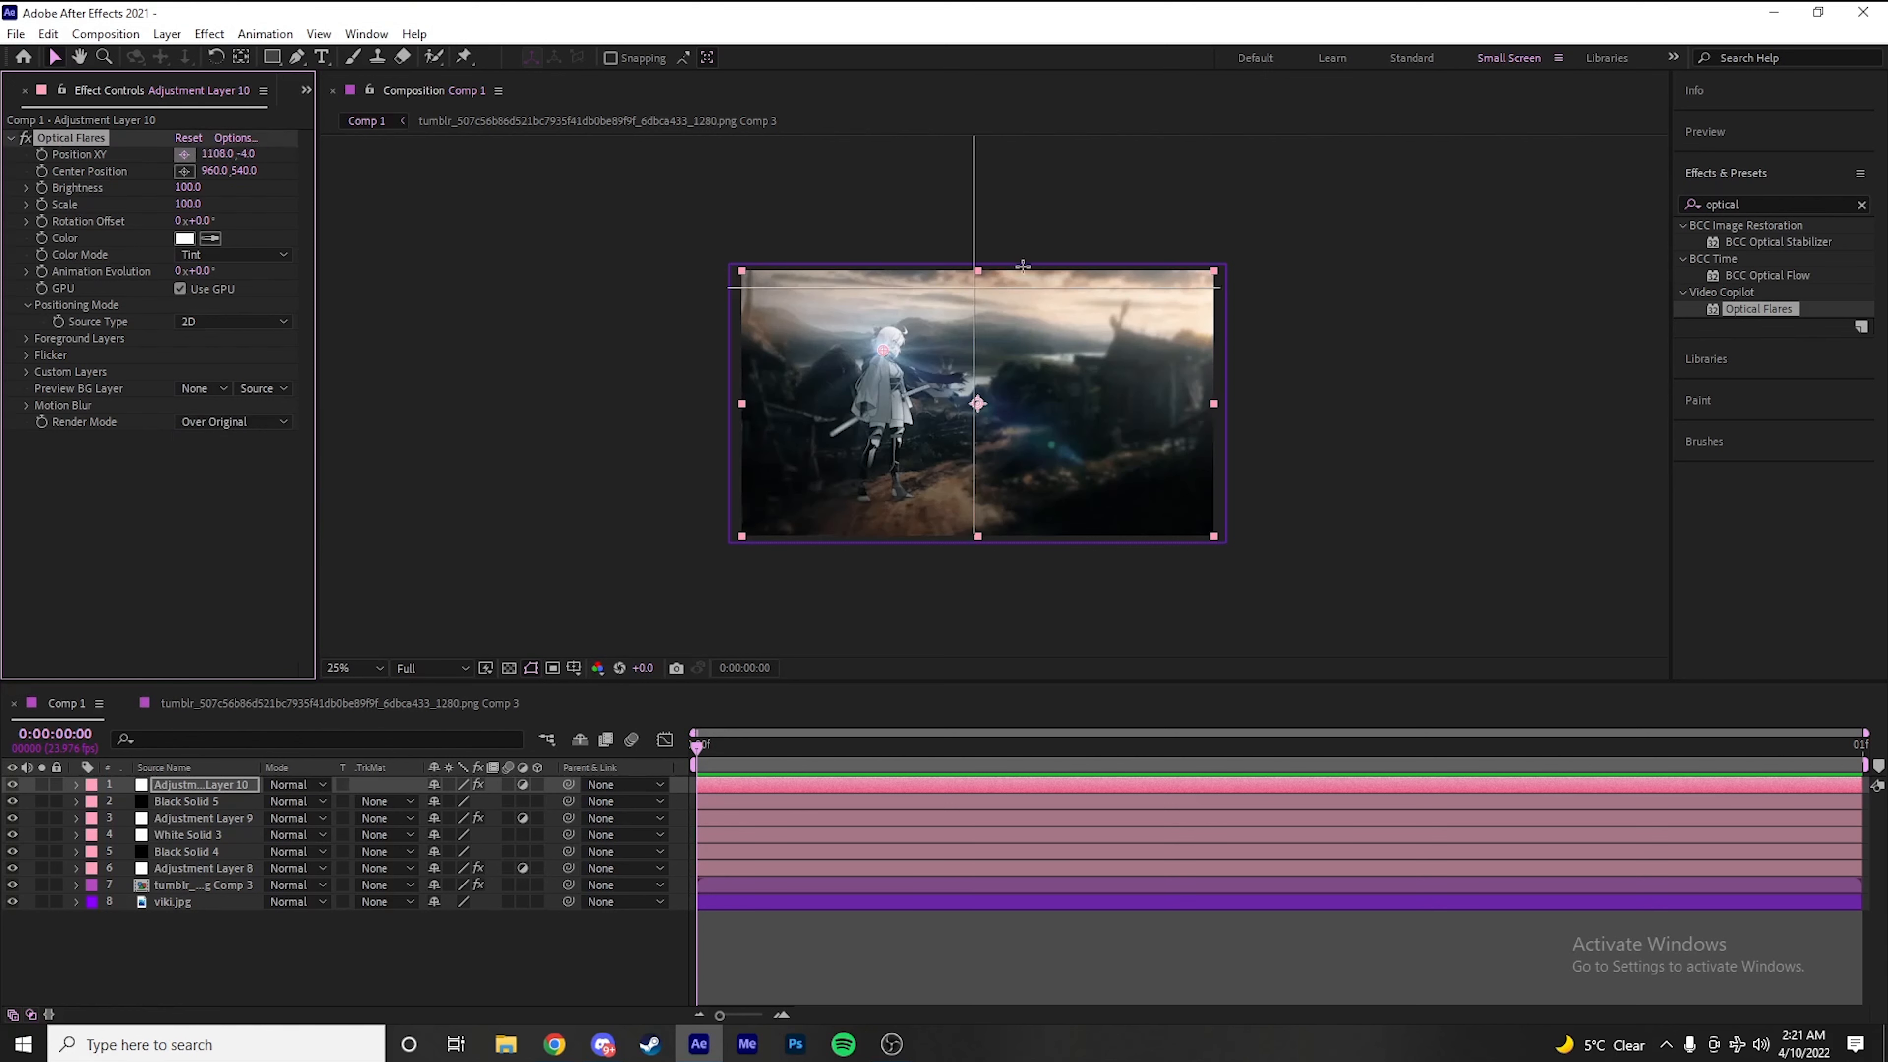
click(1206, 281)
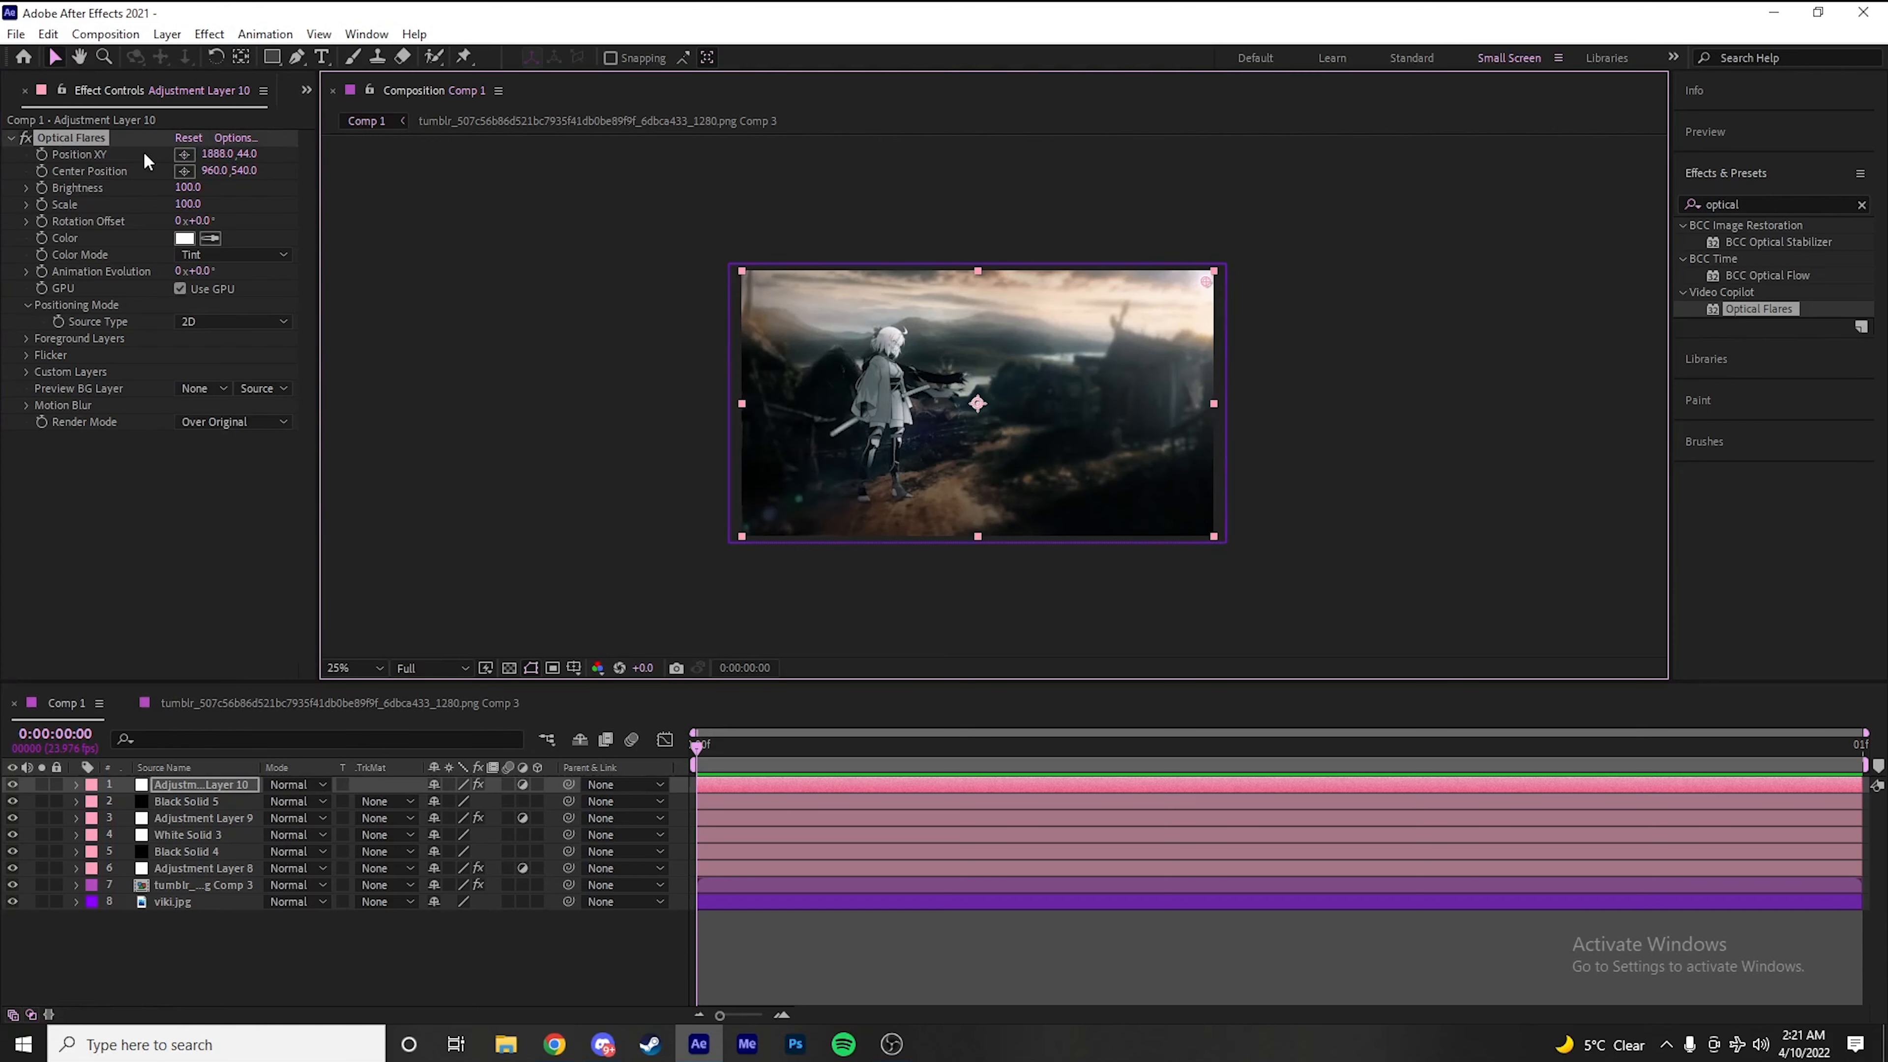
click(184, 170)
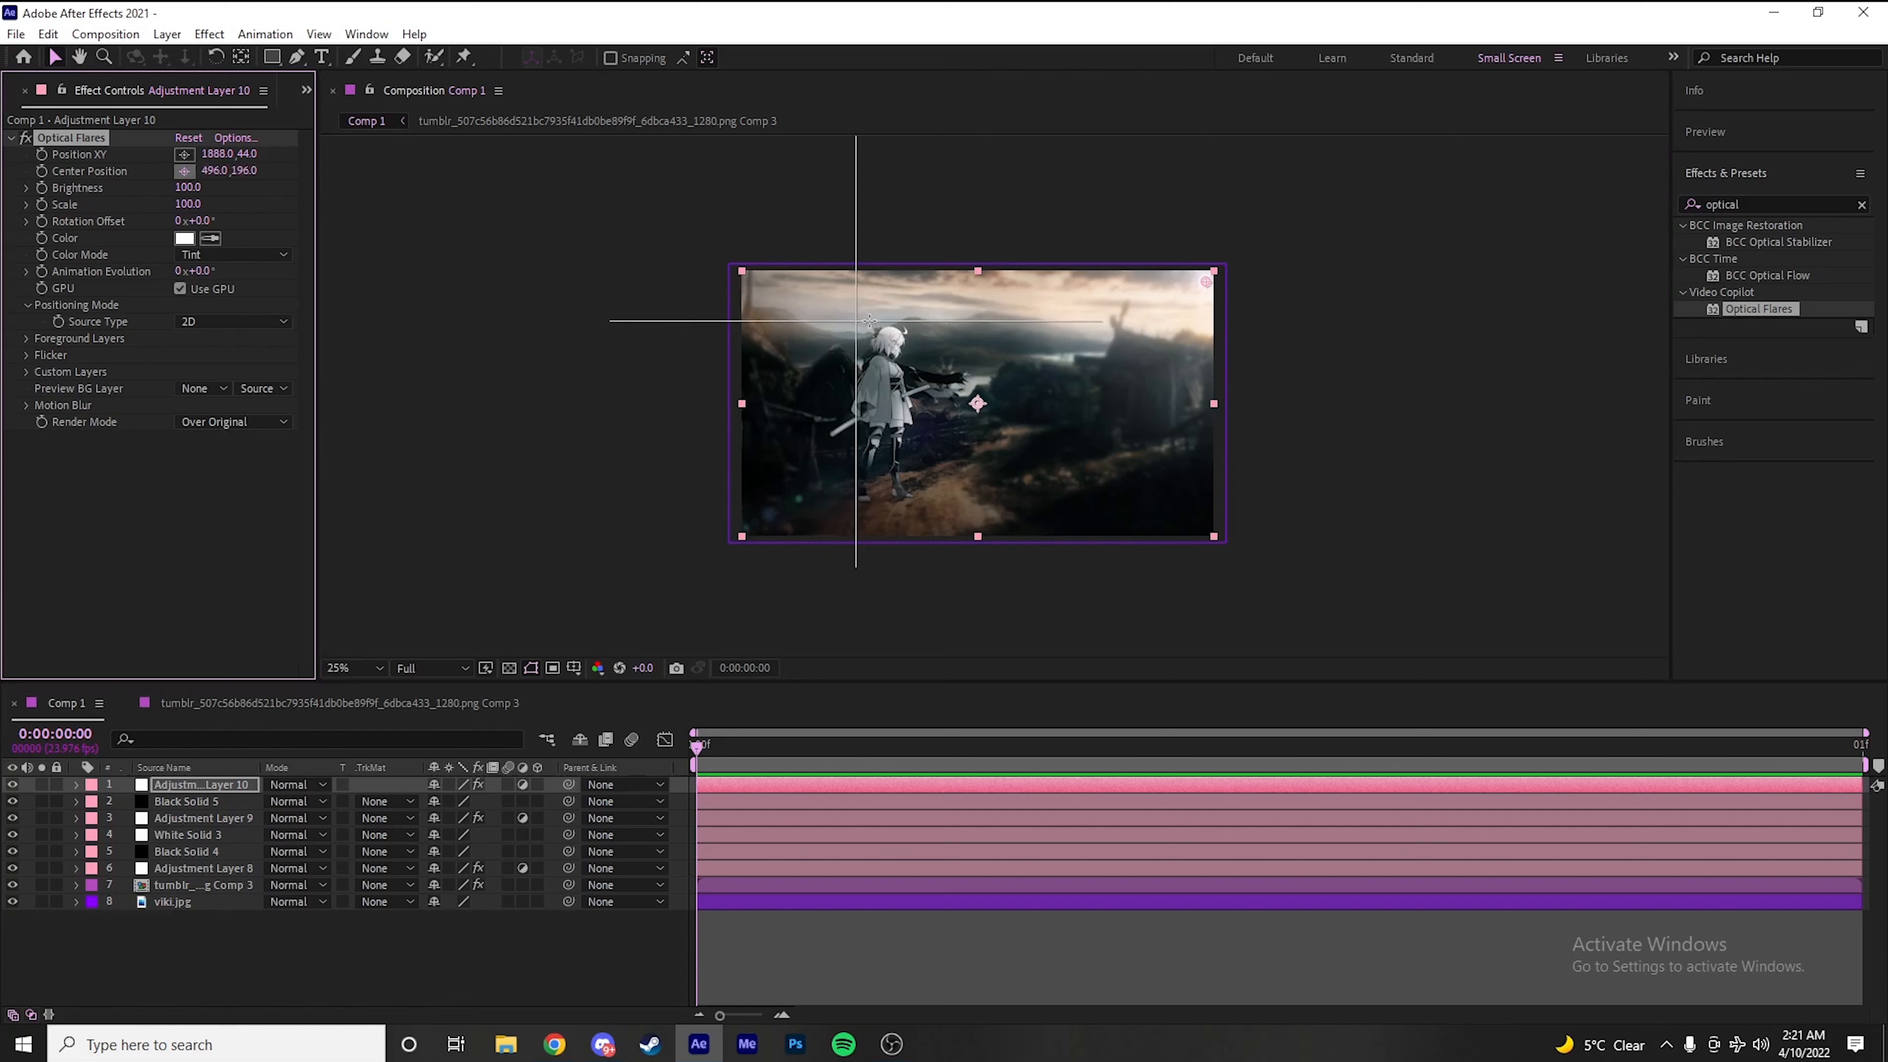
click(885, 395)
Set the optical flare's Brightness to 150 and its Scale to 130
scroll(818, 395, up, 2)
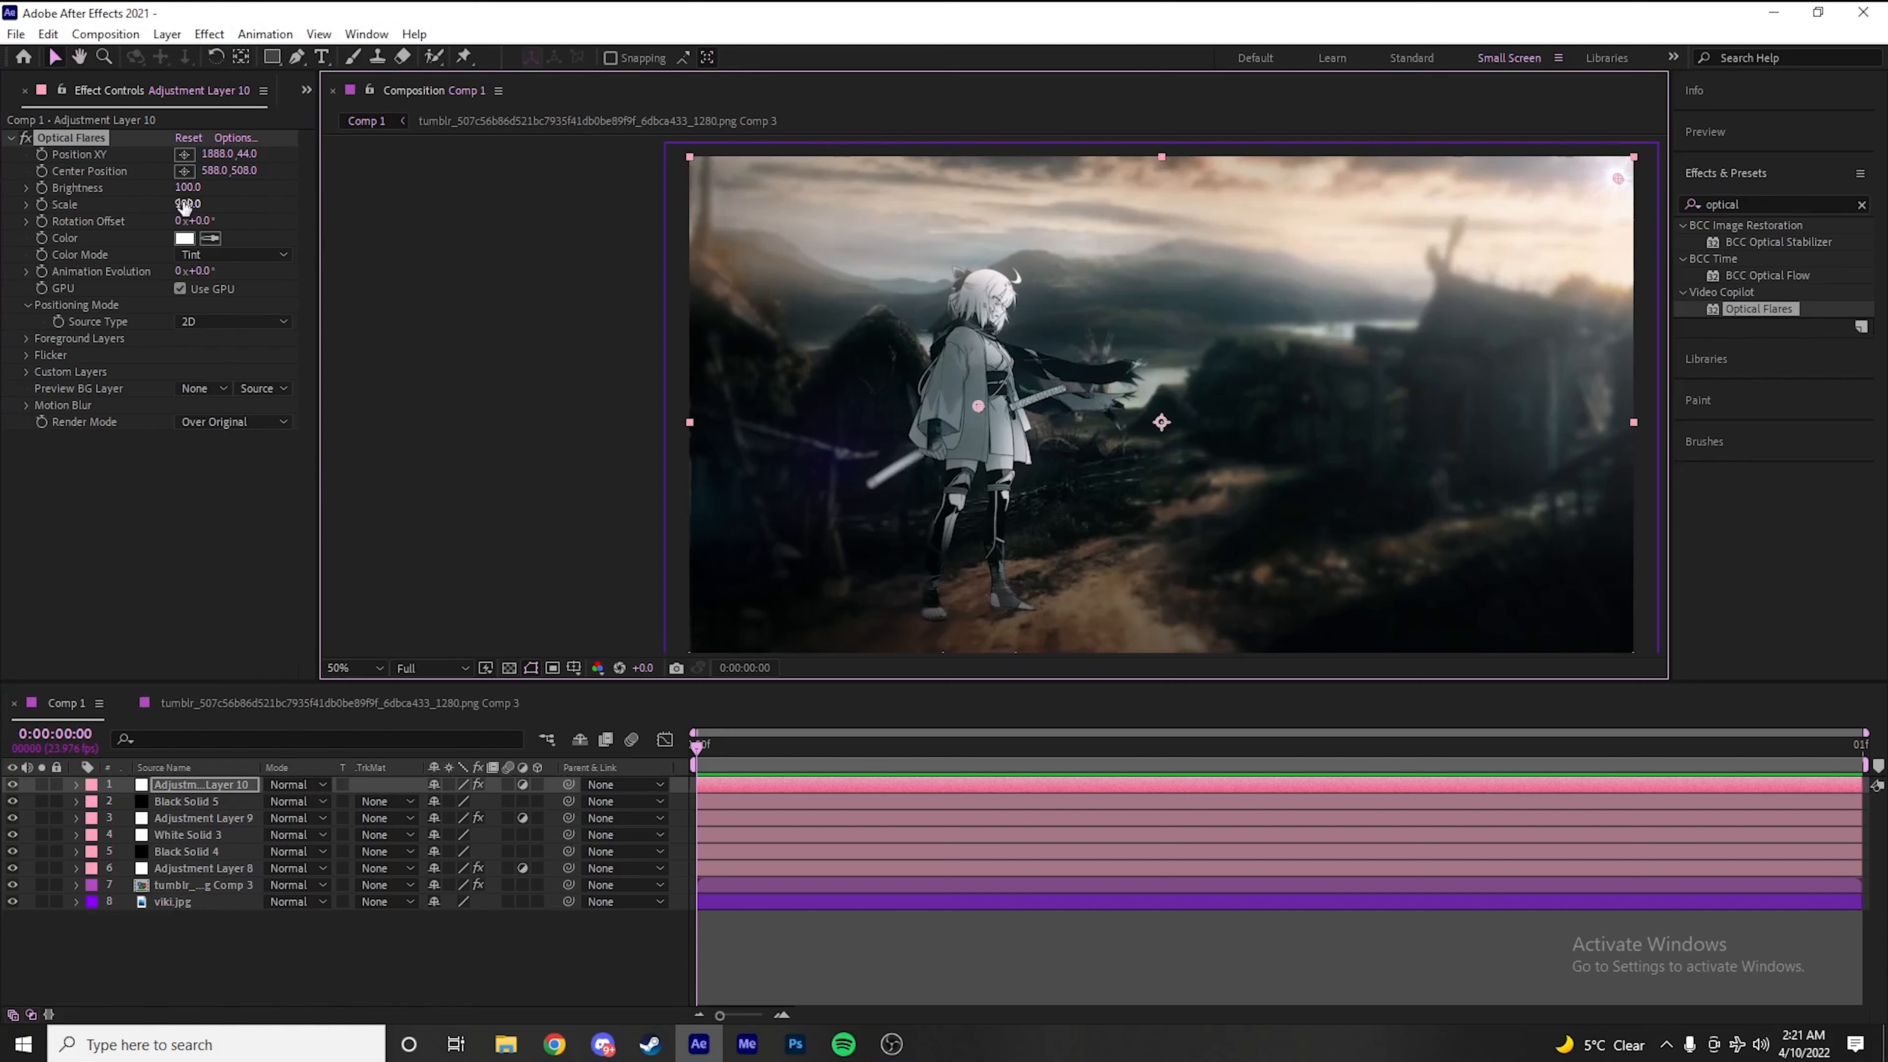
click(190, 189)
text(170)
key(Return)
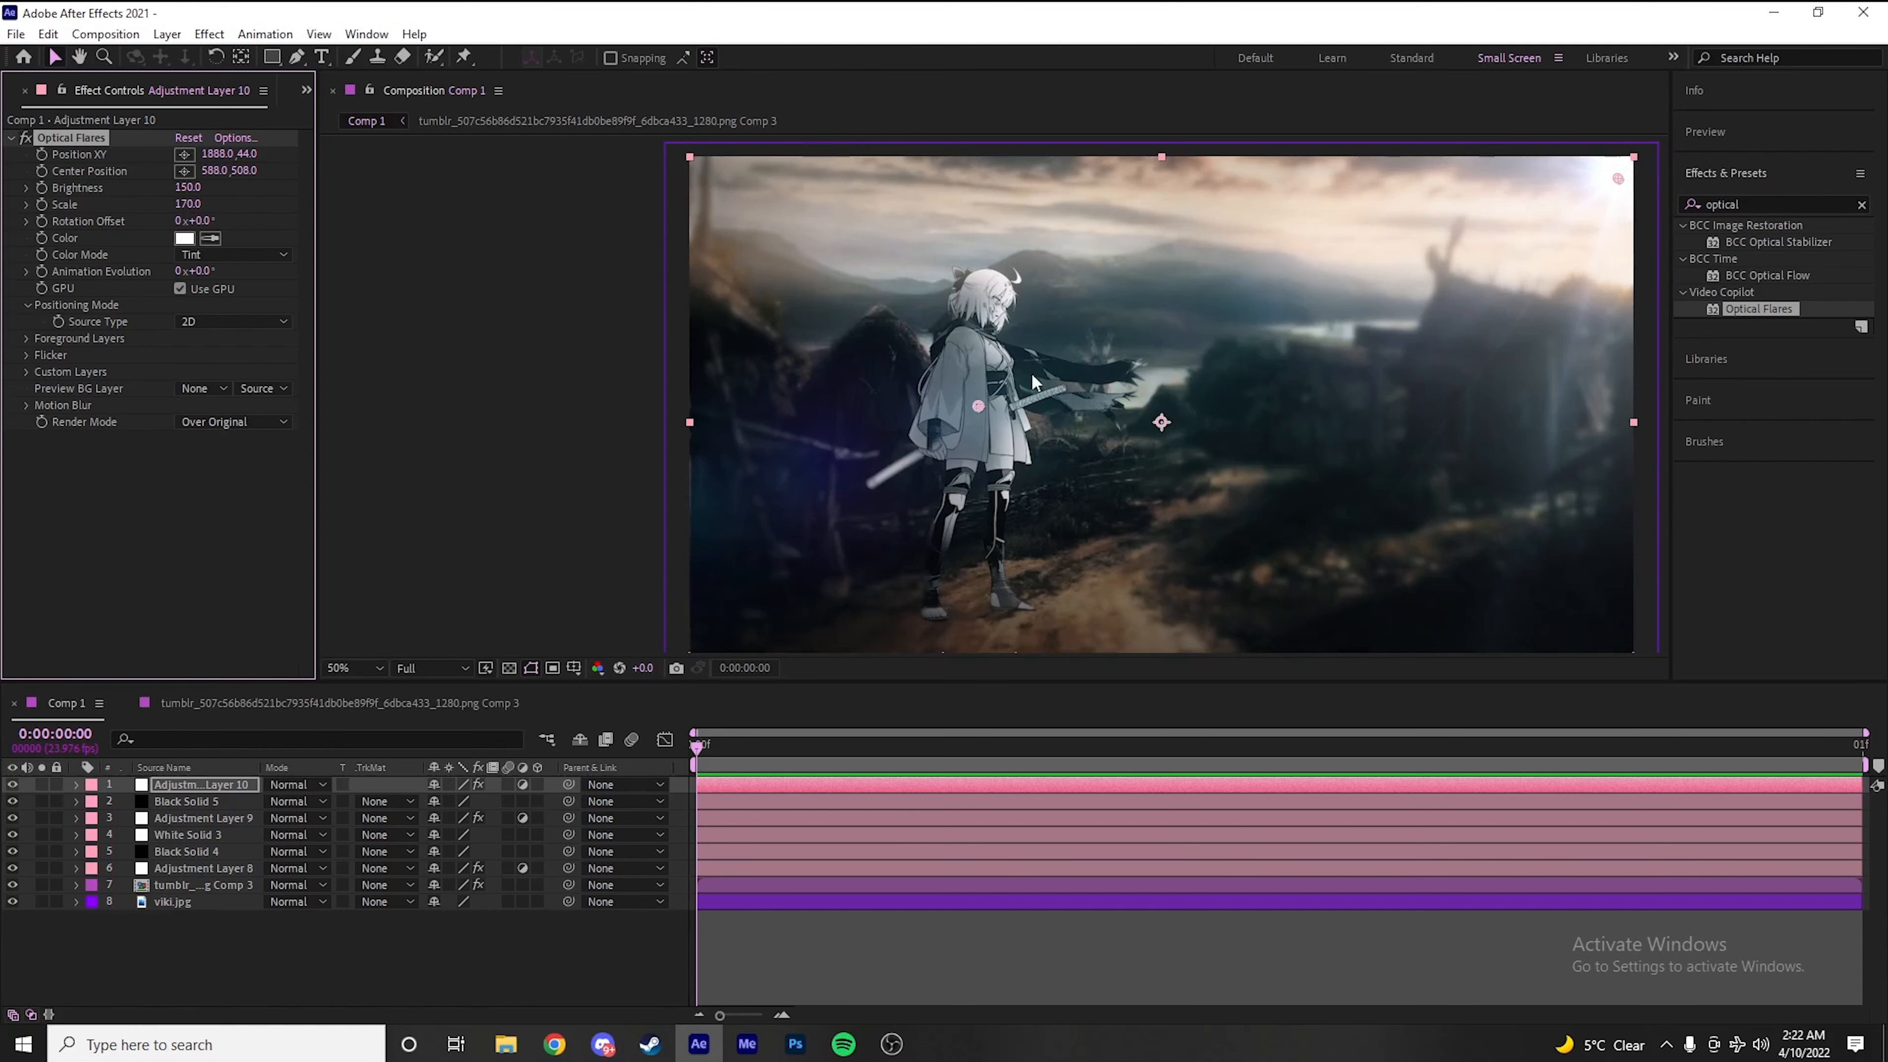
drag(1033, 357, 749, 337)
drag(180, 206, 180, 207)
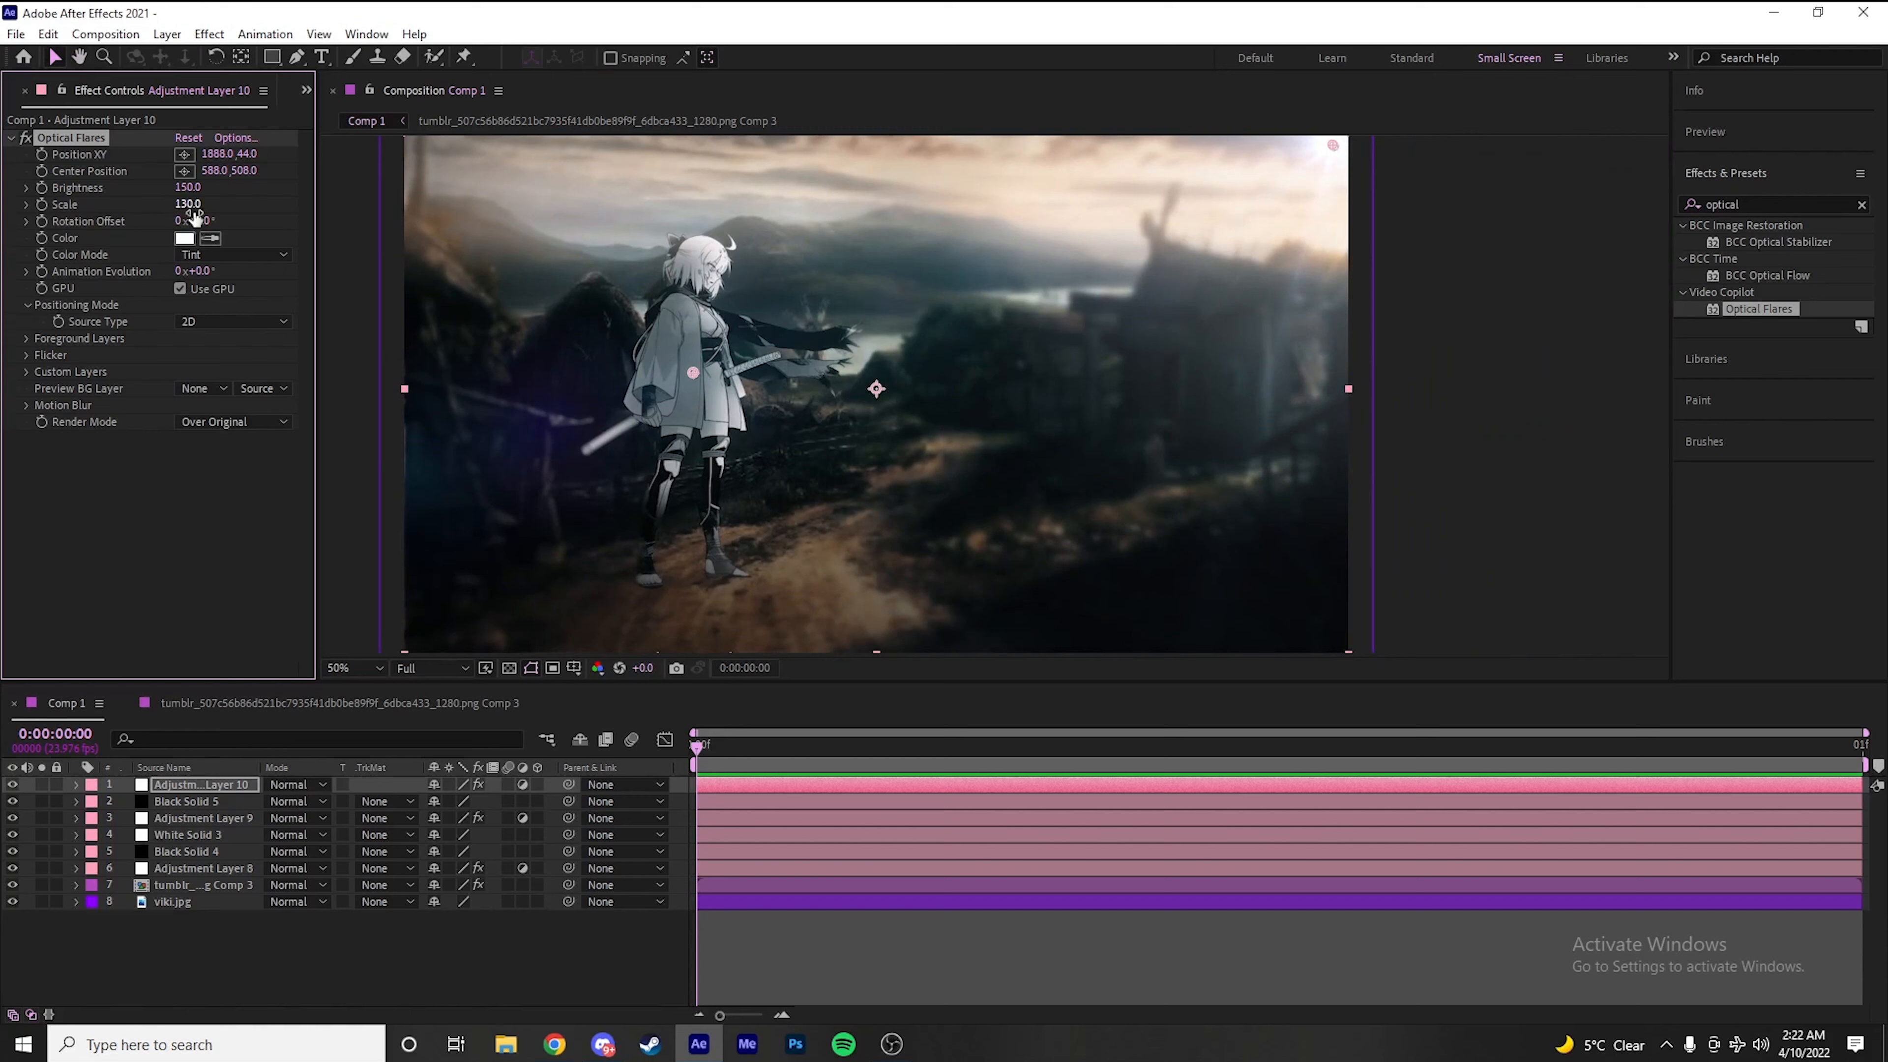
key(comma)
click(890, 607)
drag(988, 384, 1062, 368)
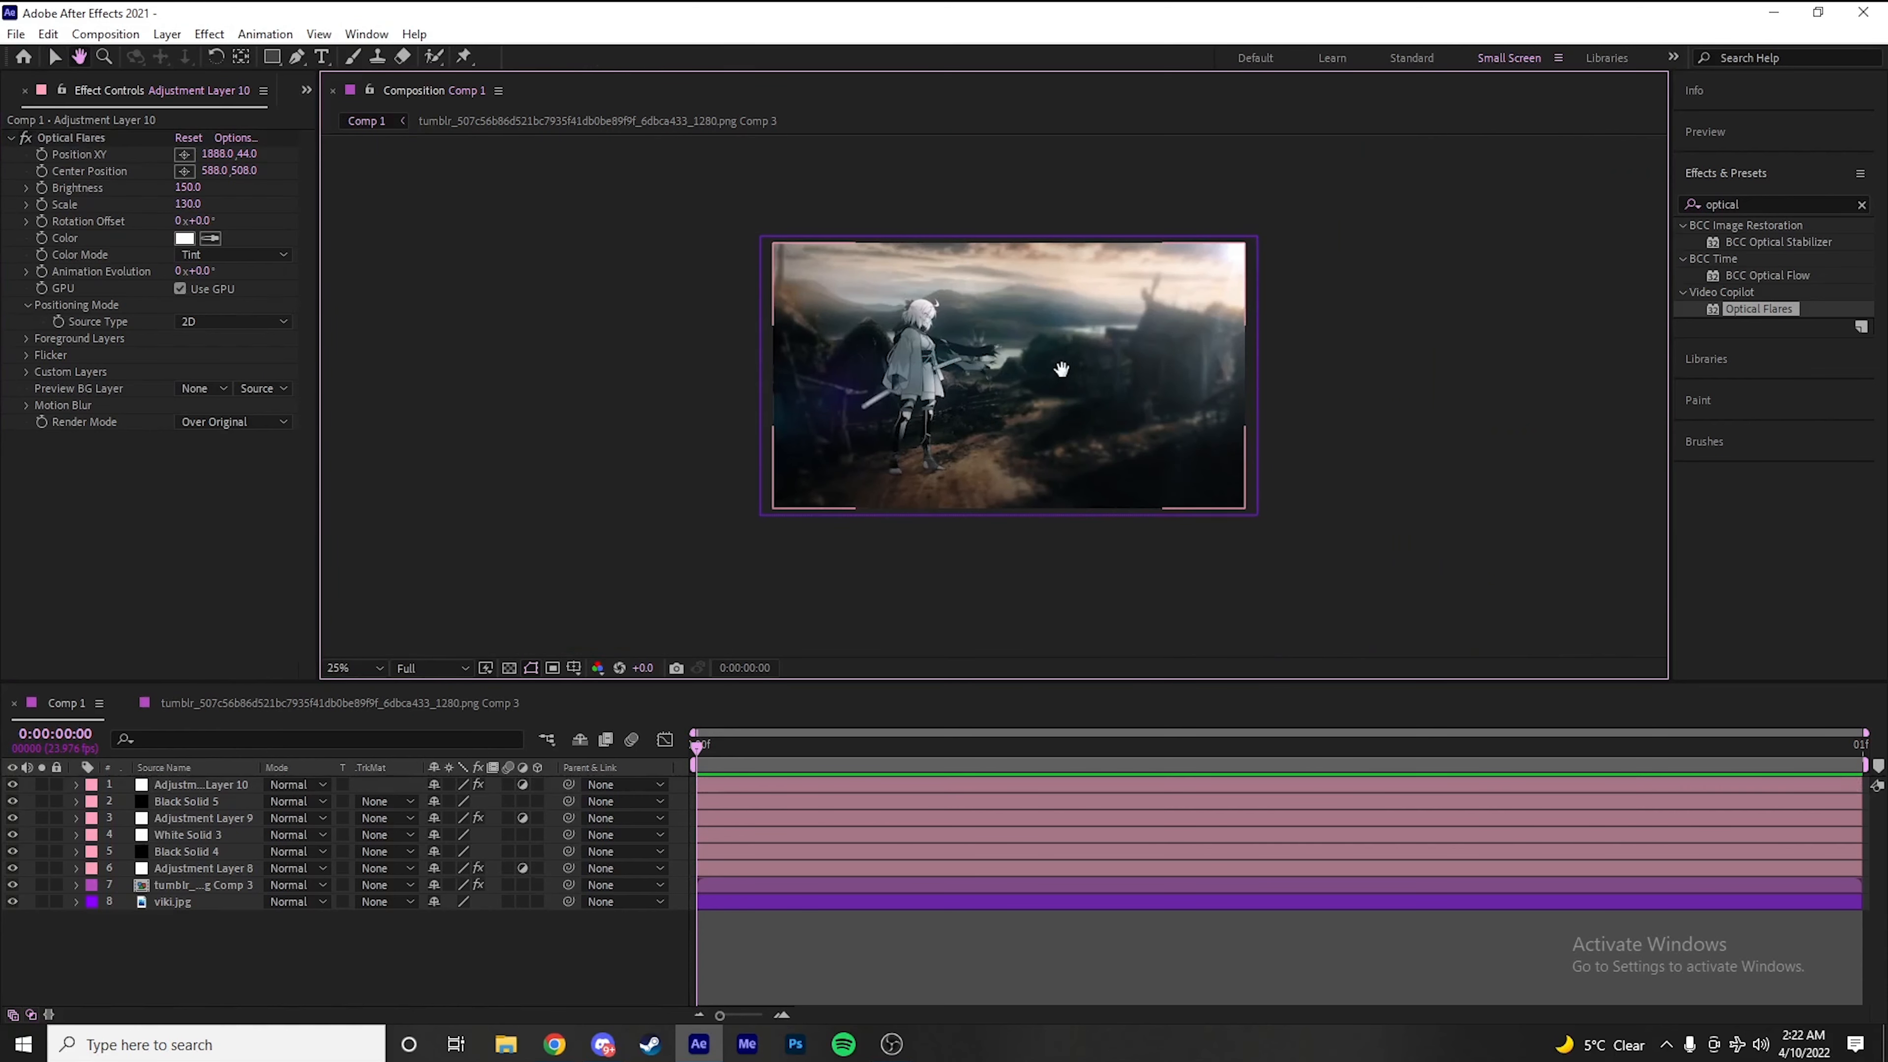
Tint the optical flare with a warm color sampled from the clouds in the sky
click(210, 238)
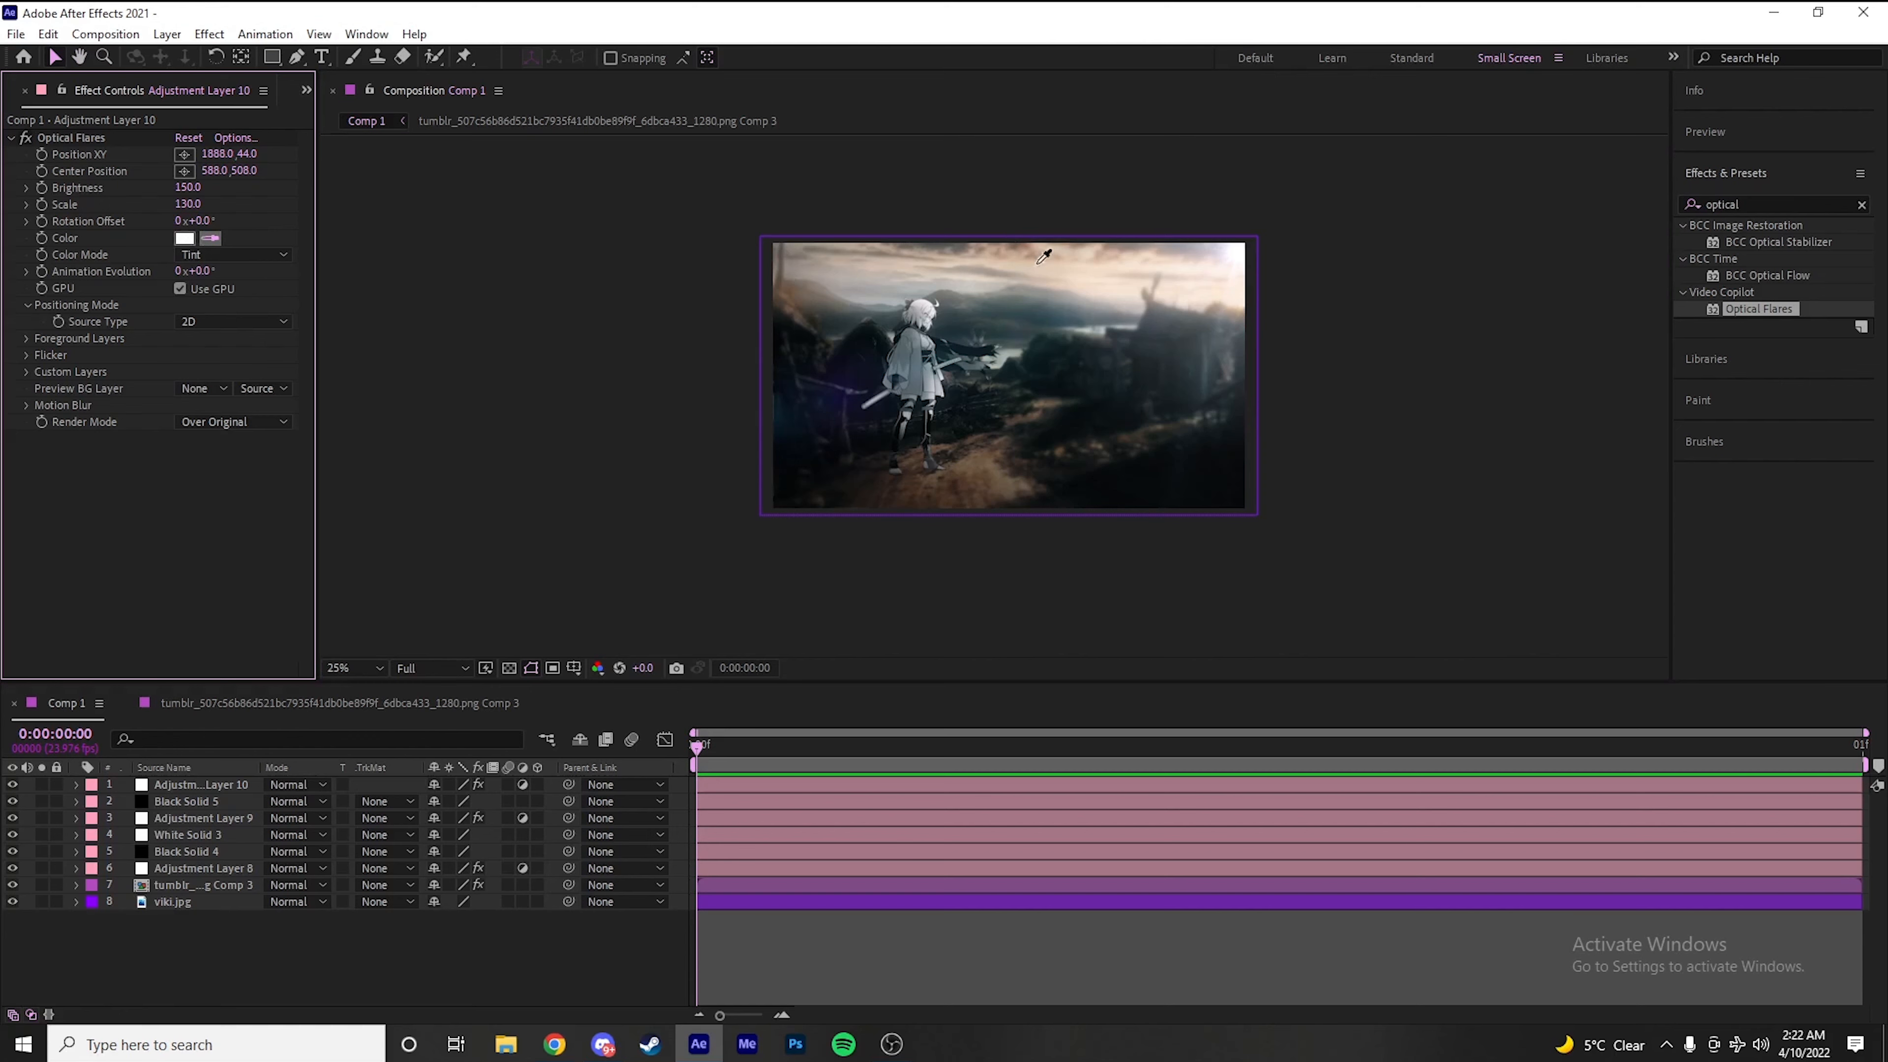
click(1063, 253)
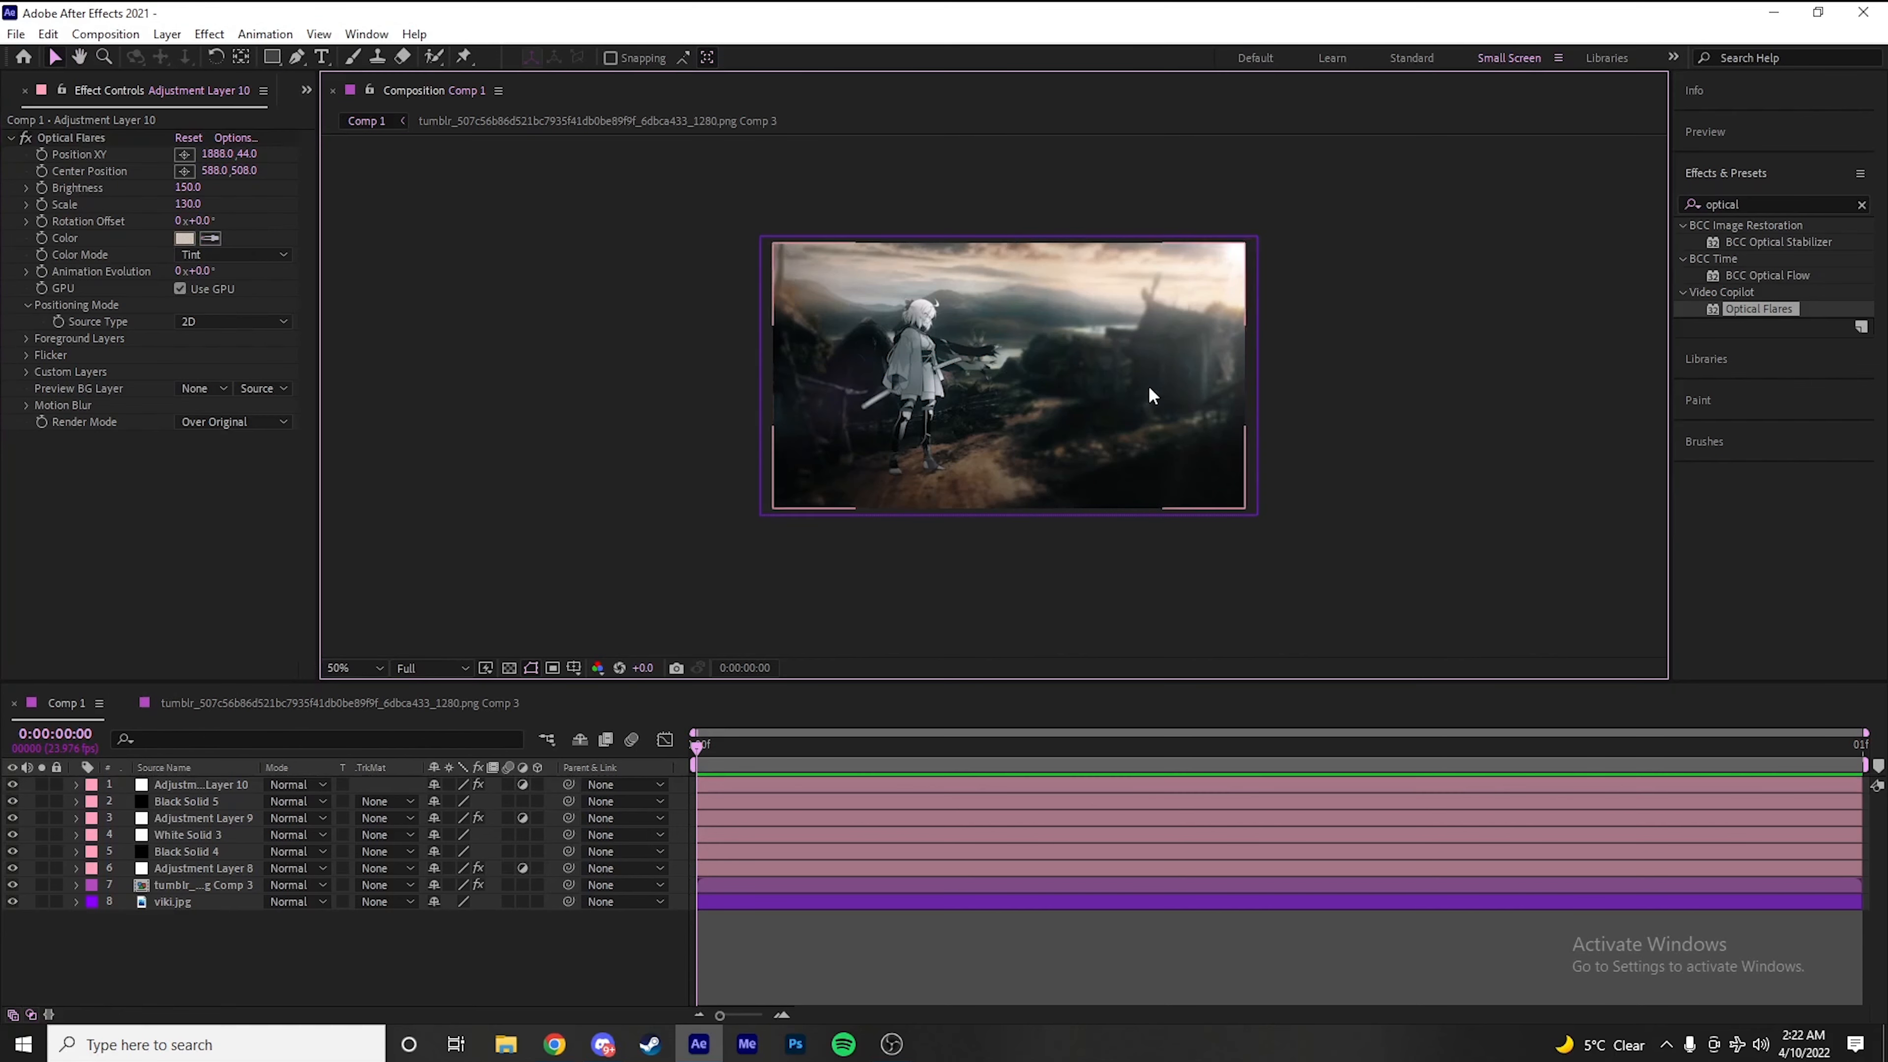
scroll(1148, 385, up, 2)
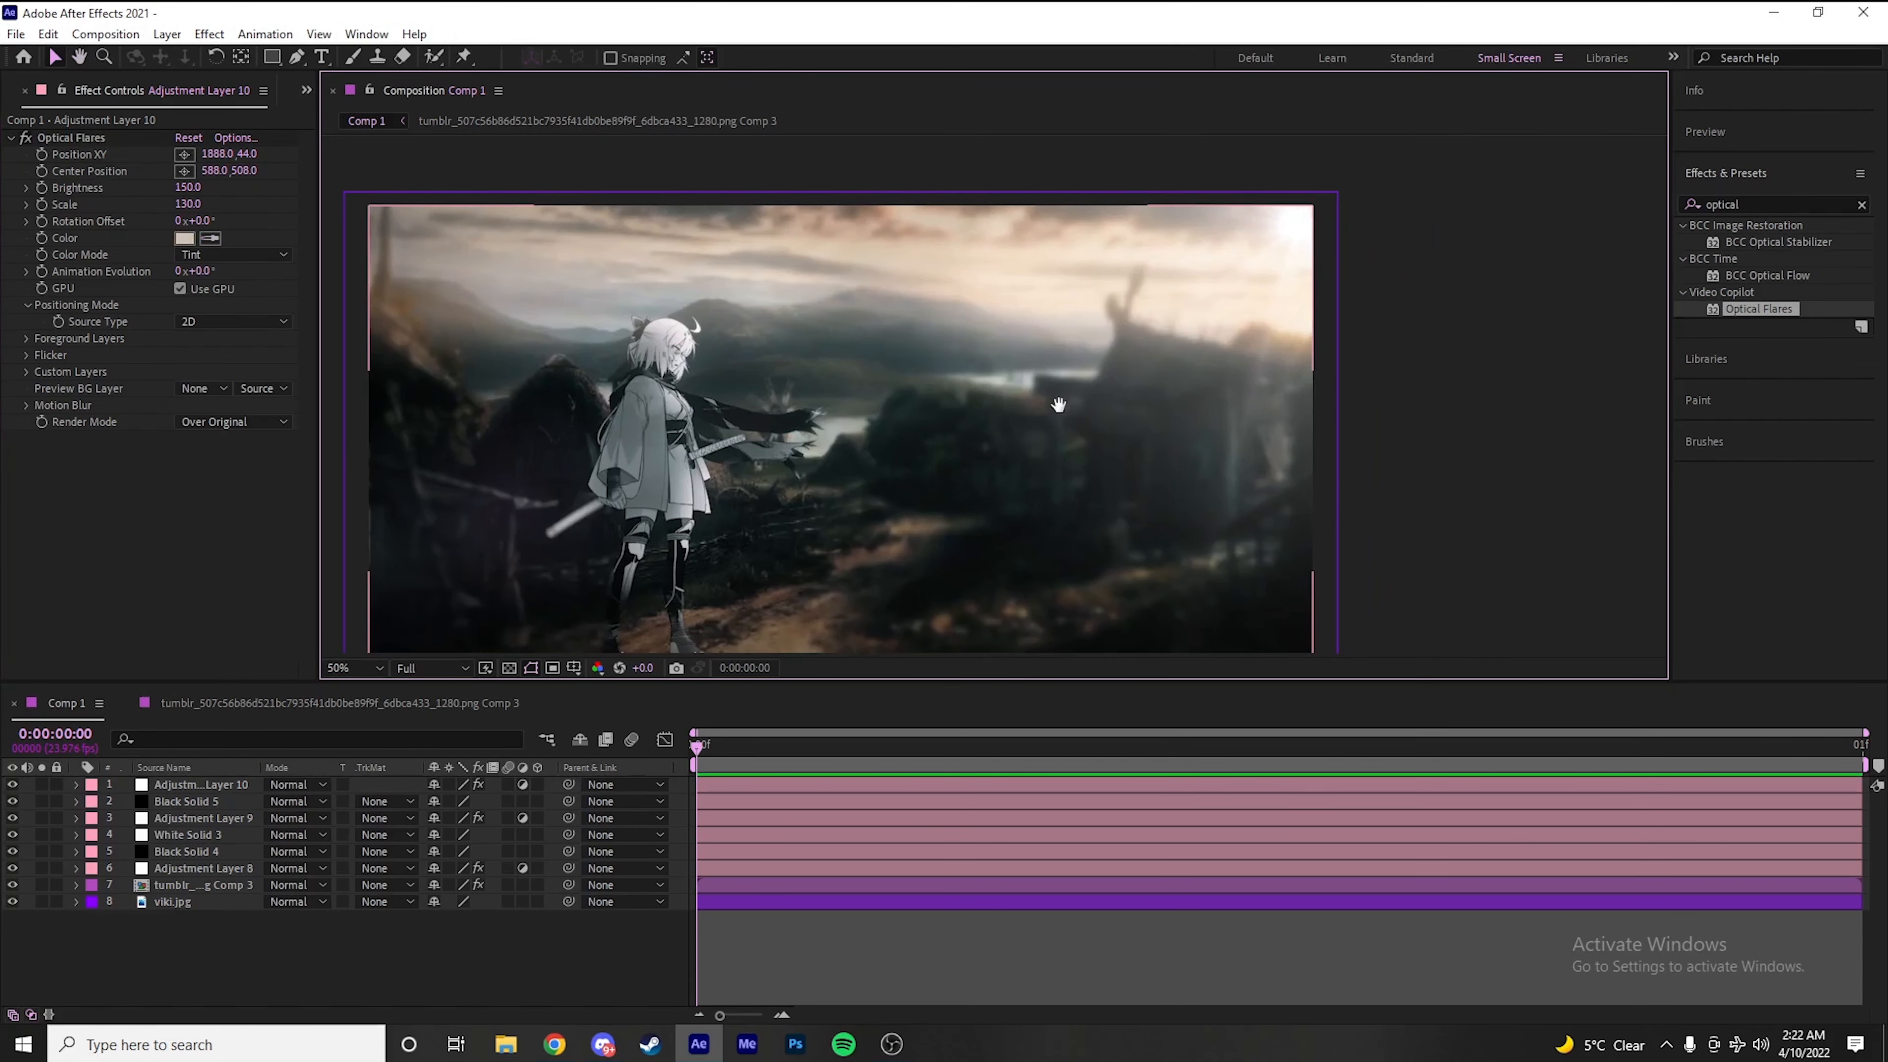
scroll(980, 428, down, 1)
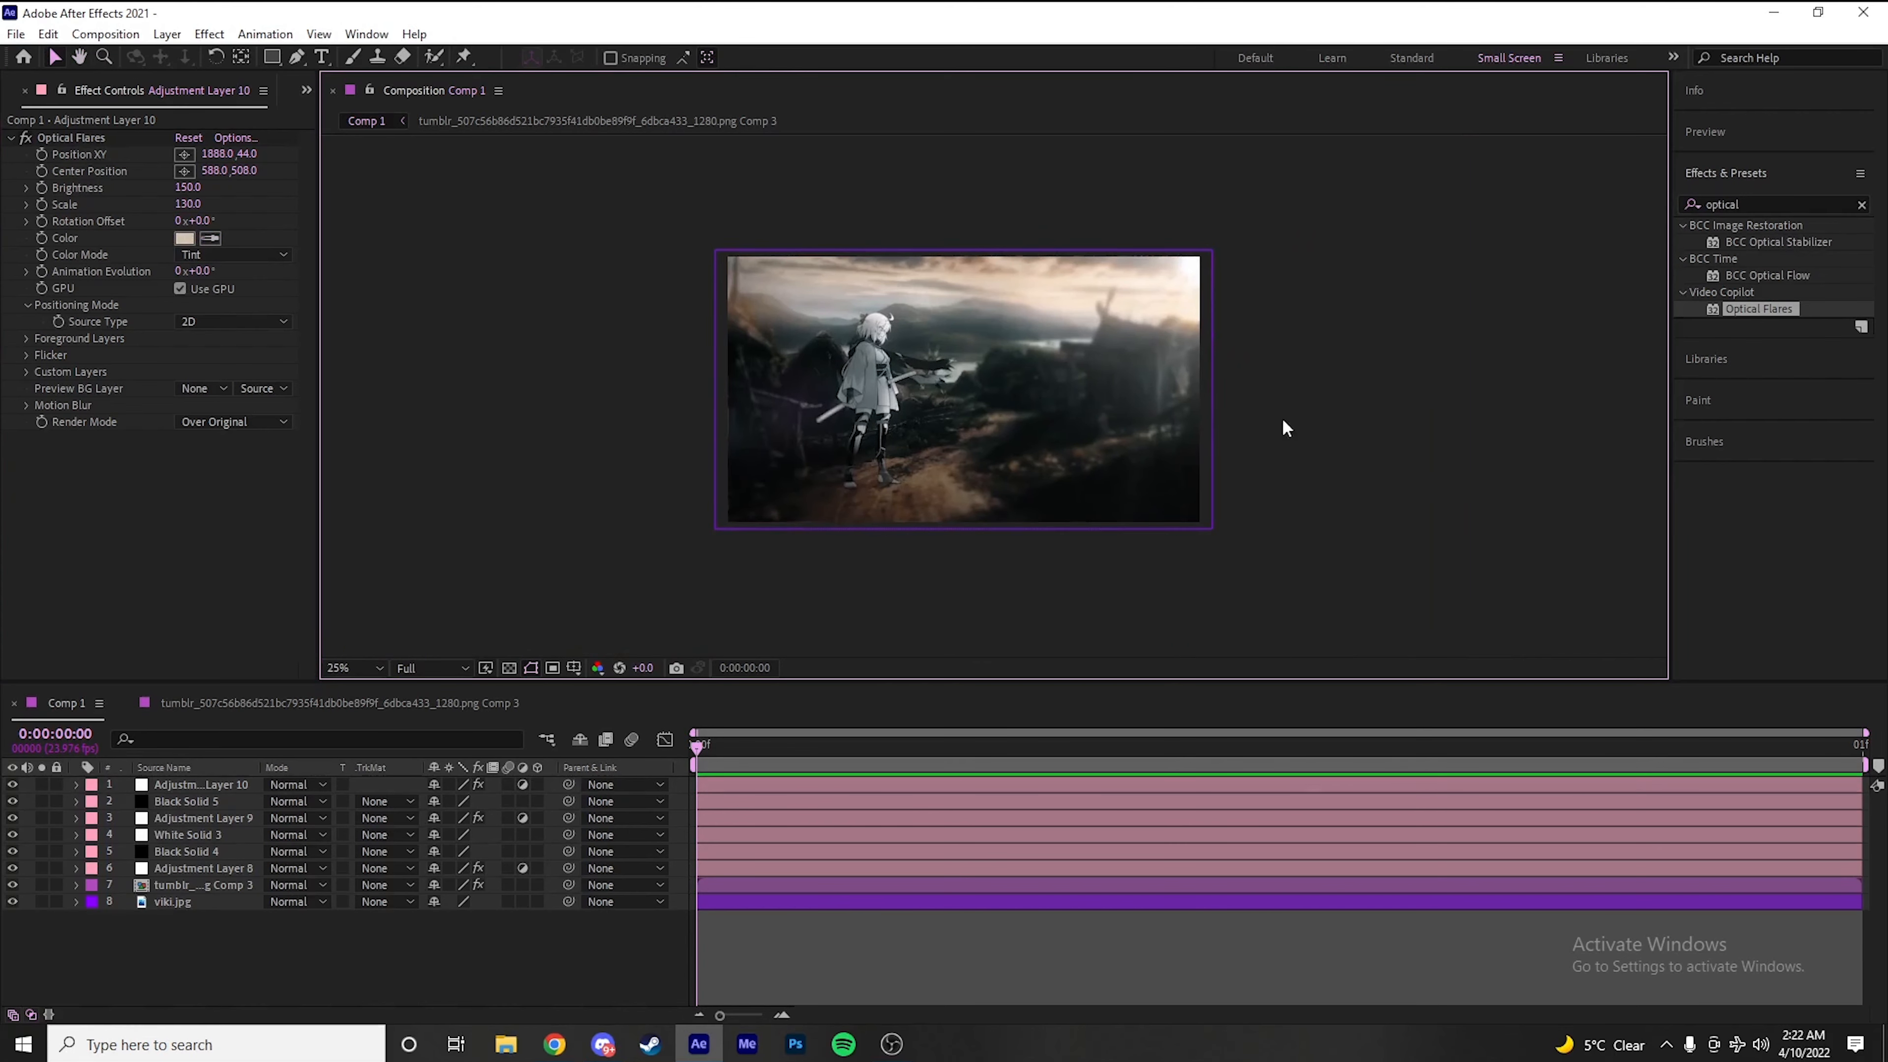
Add another adjustment layer on top of the stack and apply CC Light Rays to it
click(934, 902)
key(ctrl+alt+y)
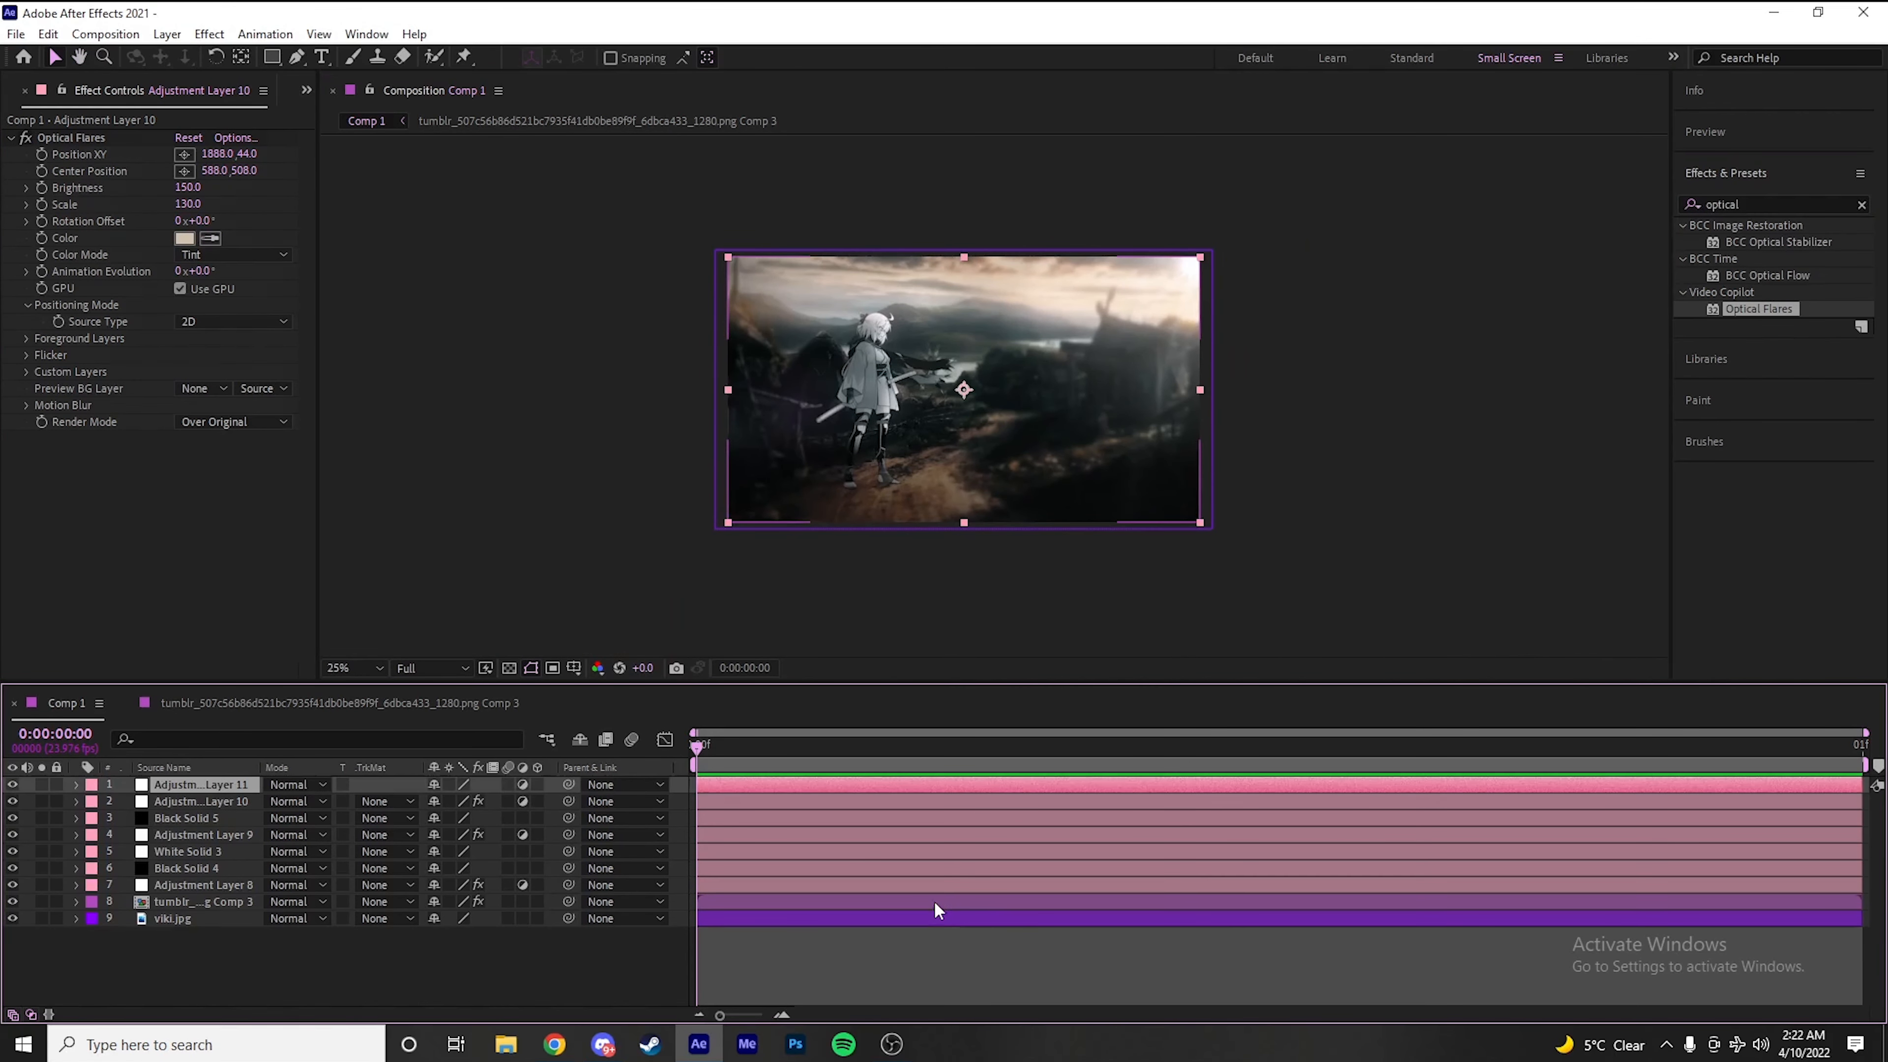
click(1748, 201)
key(ctrl+a)
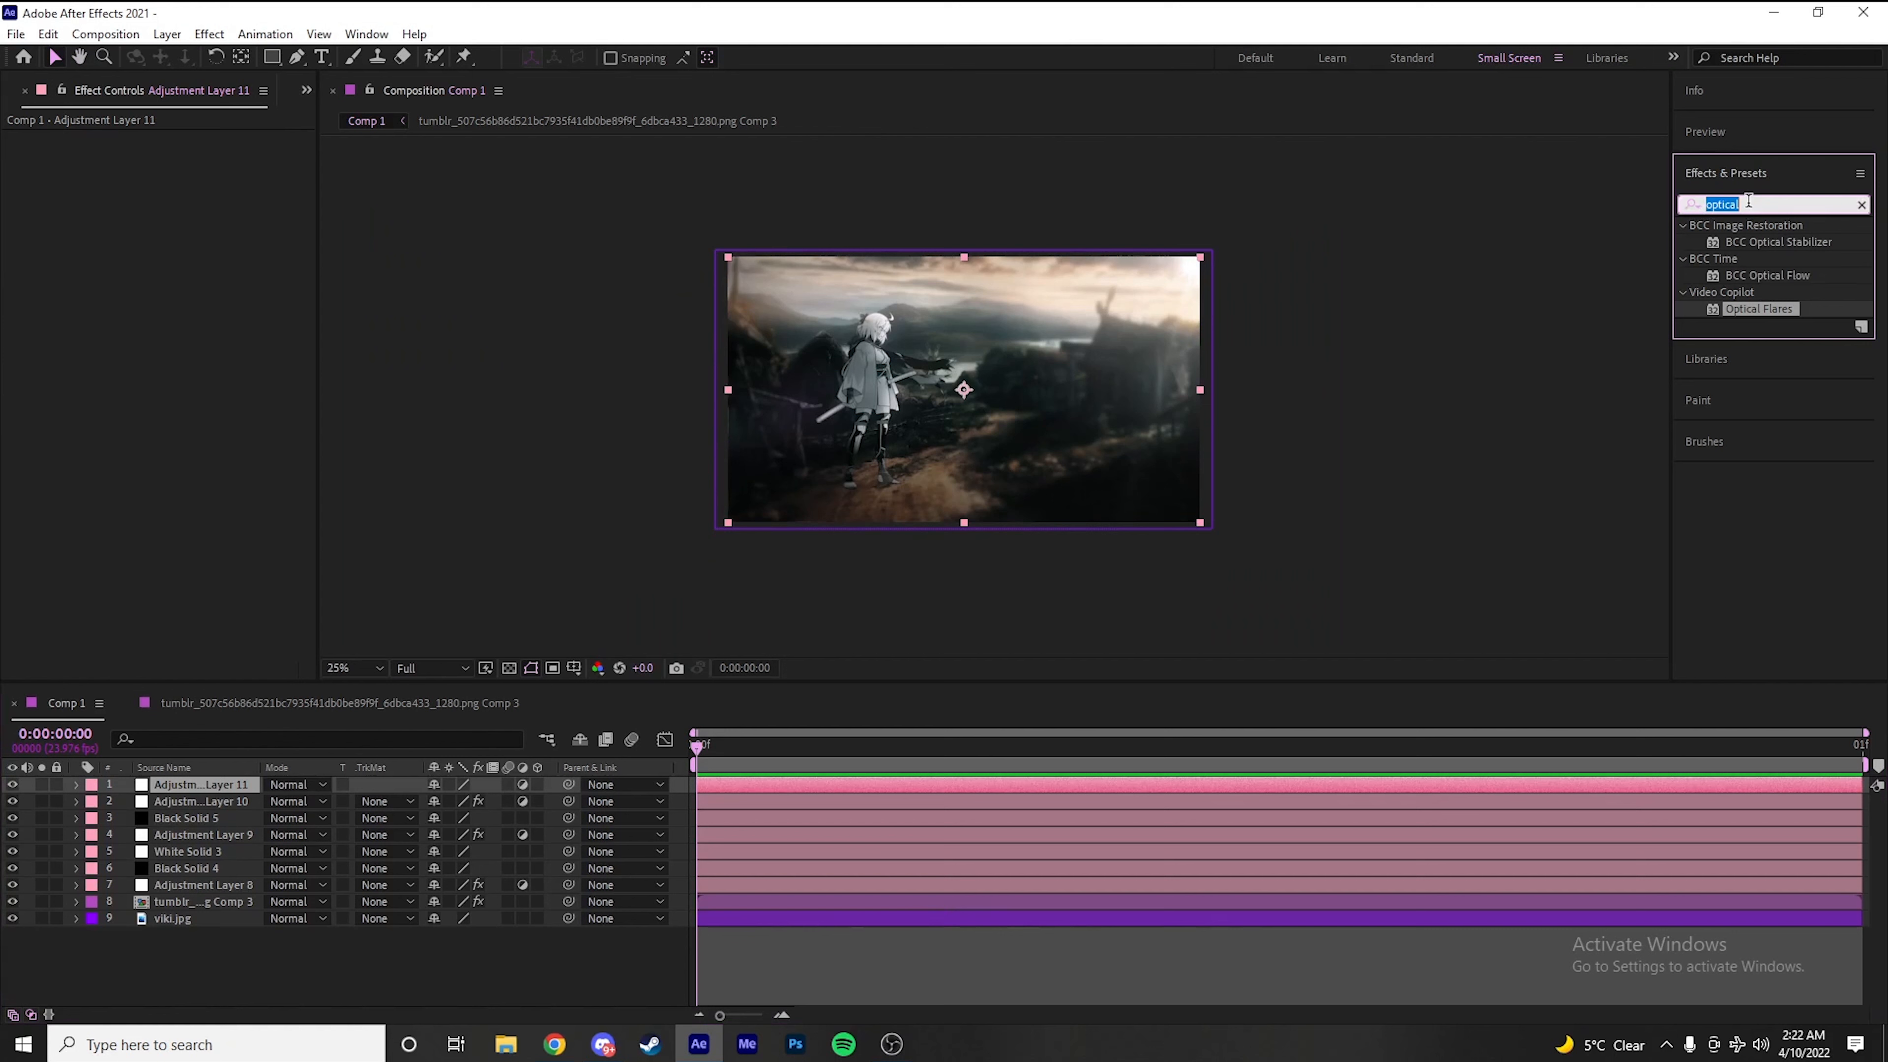
text(c)
key(BackSpace)
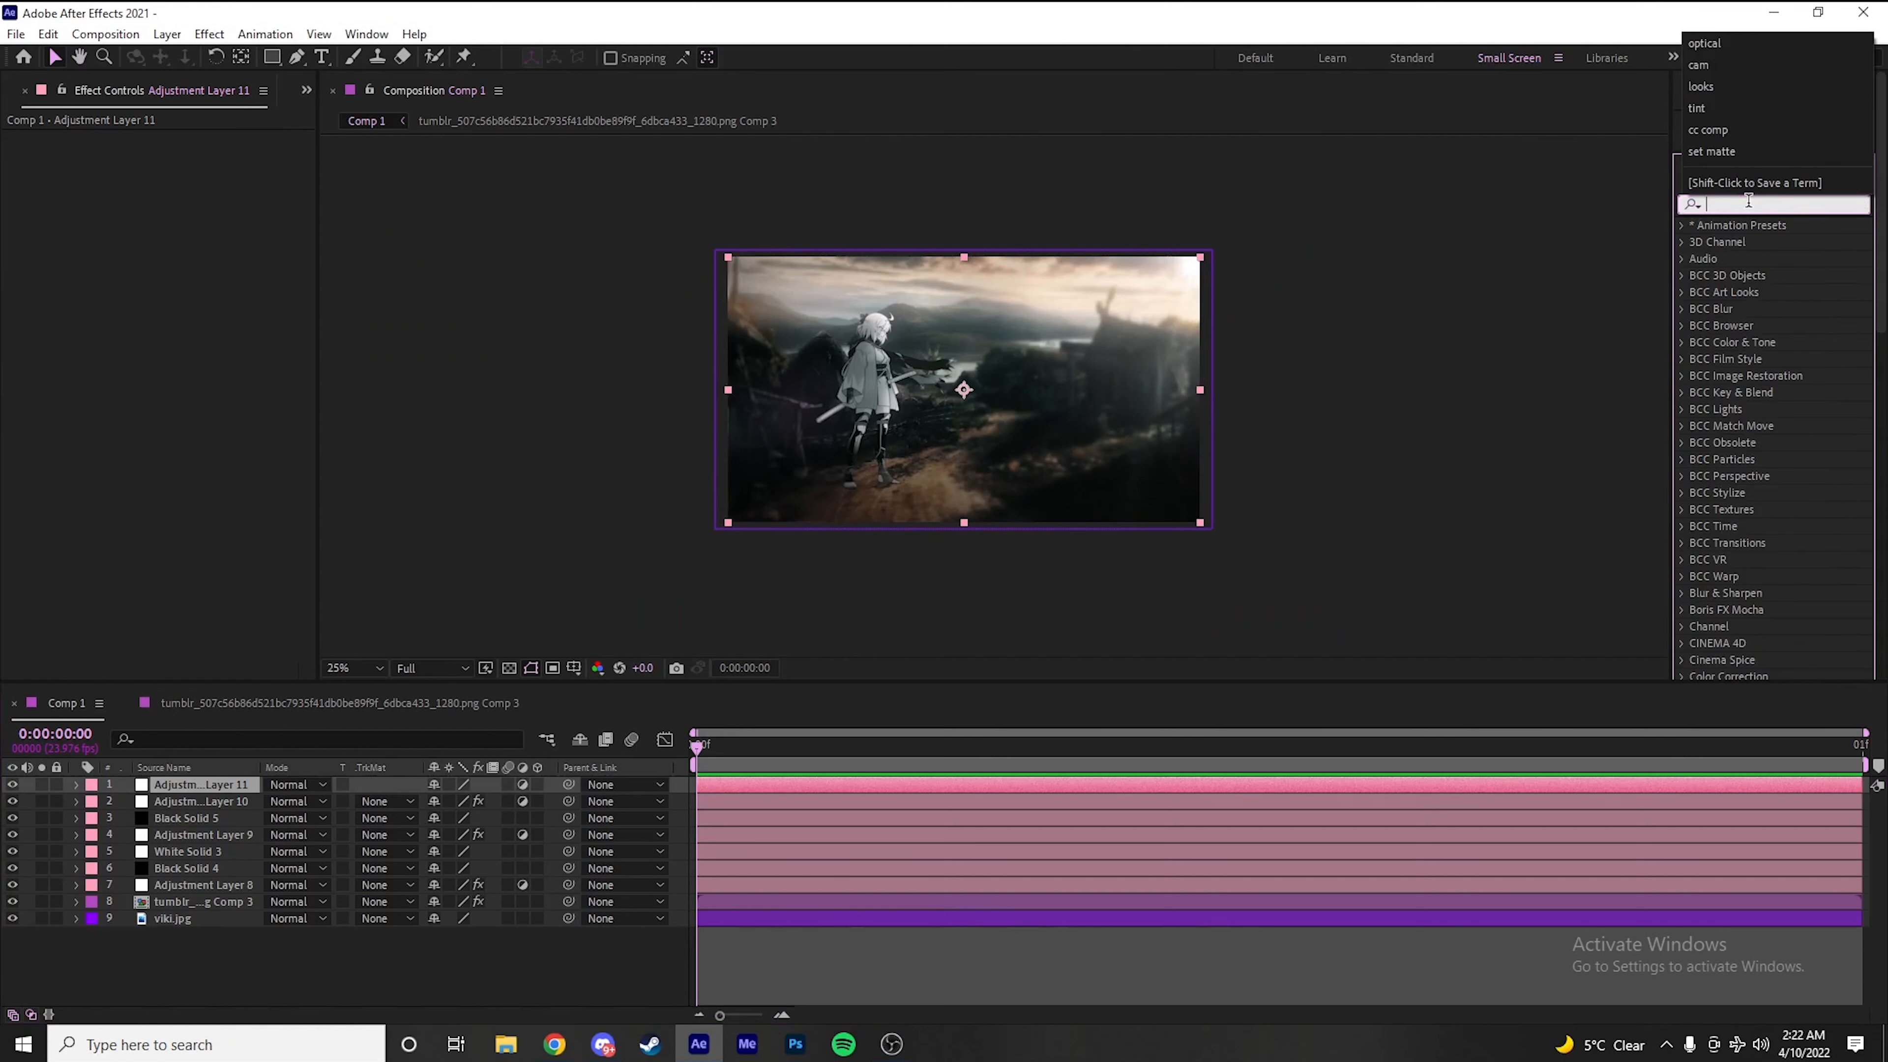
text(cc light)
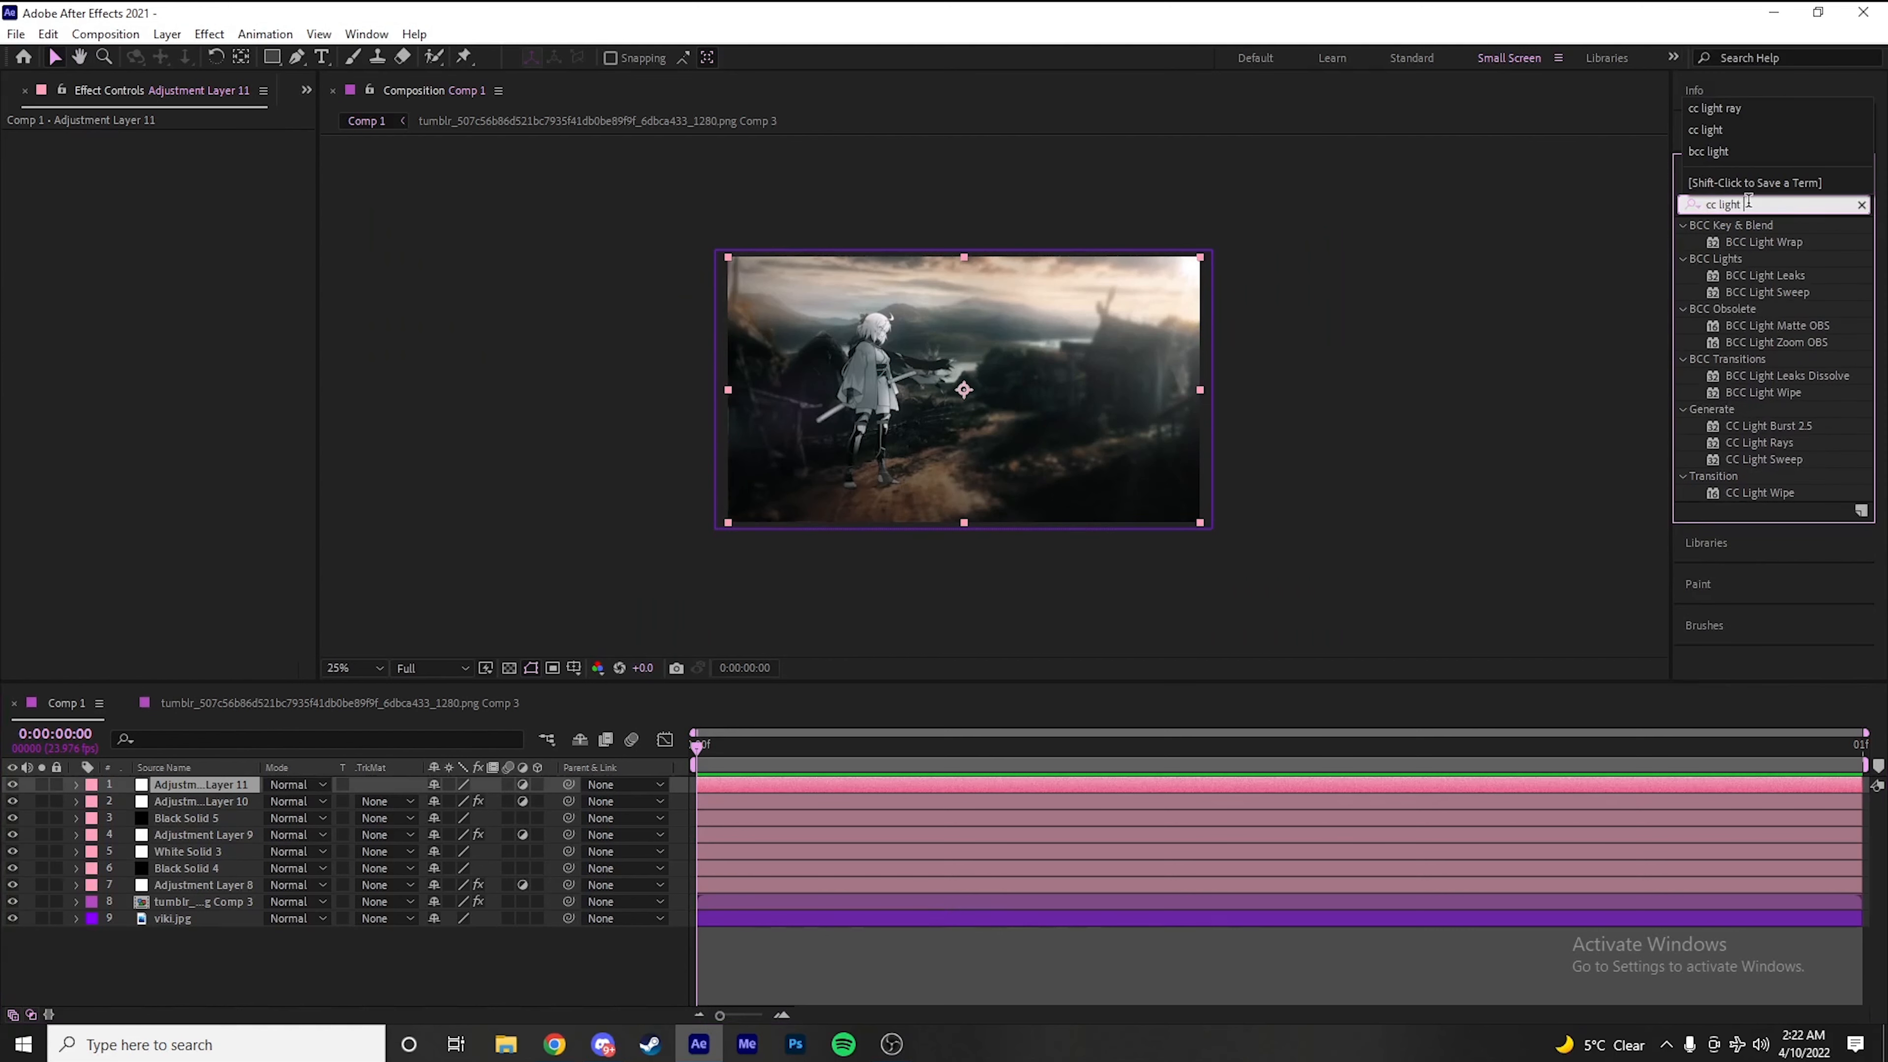
double_click(1786, 444)
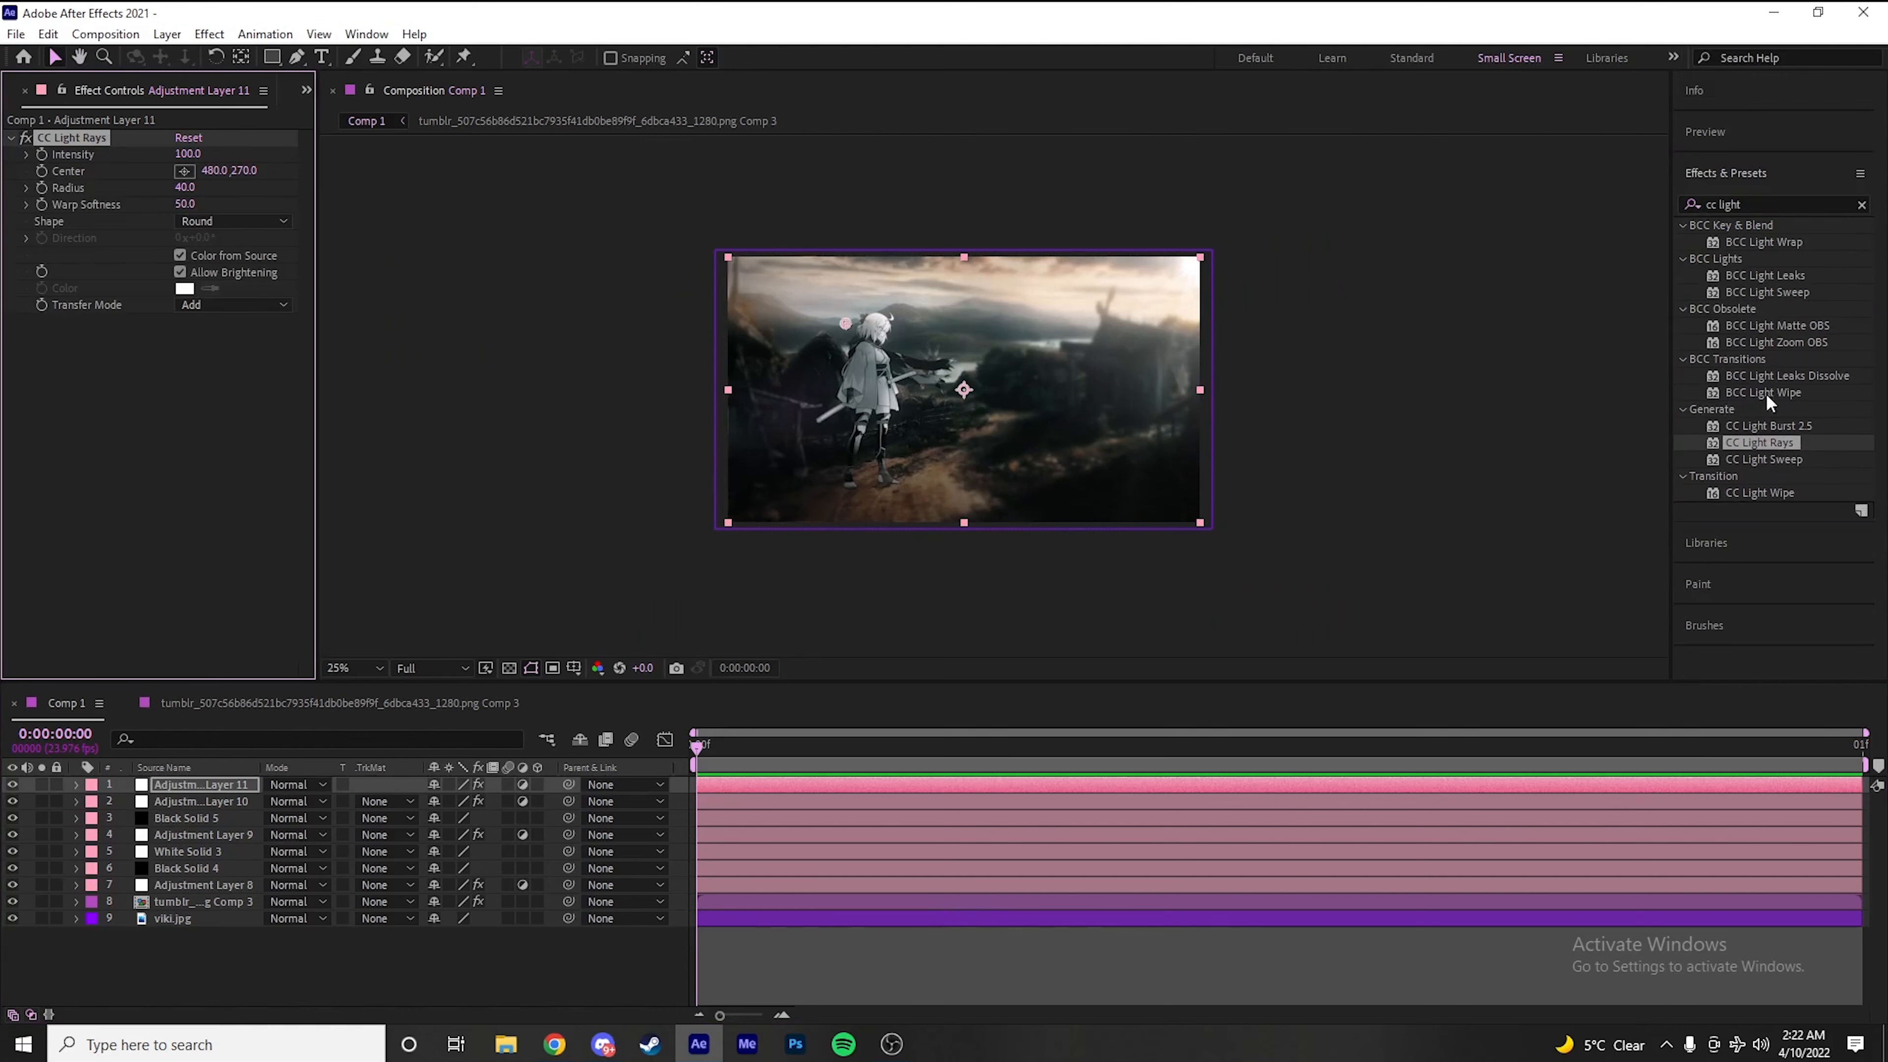
Place the CC Light Rays Center on the end of the character's sword handle, at 758, 472
key(period)
drag(816, 338, 873, 485)
drag(727, 441, 775, 395)
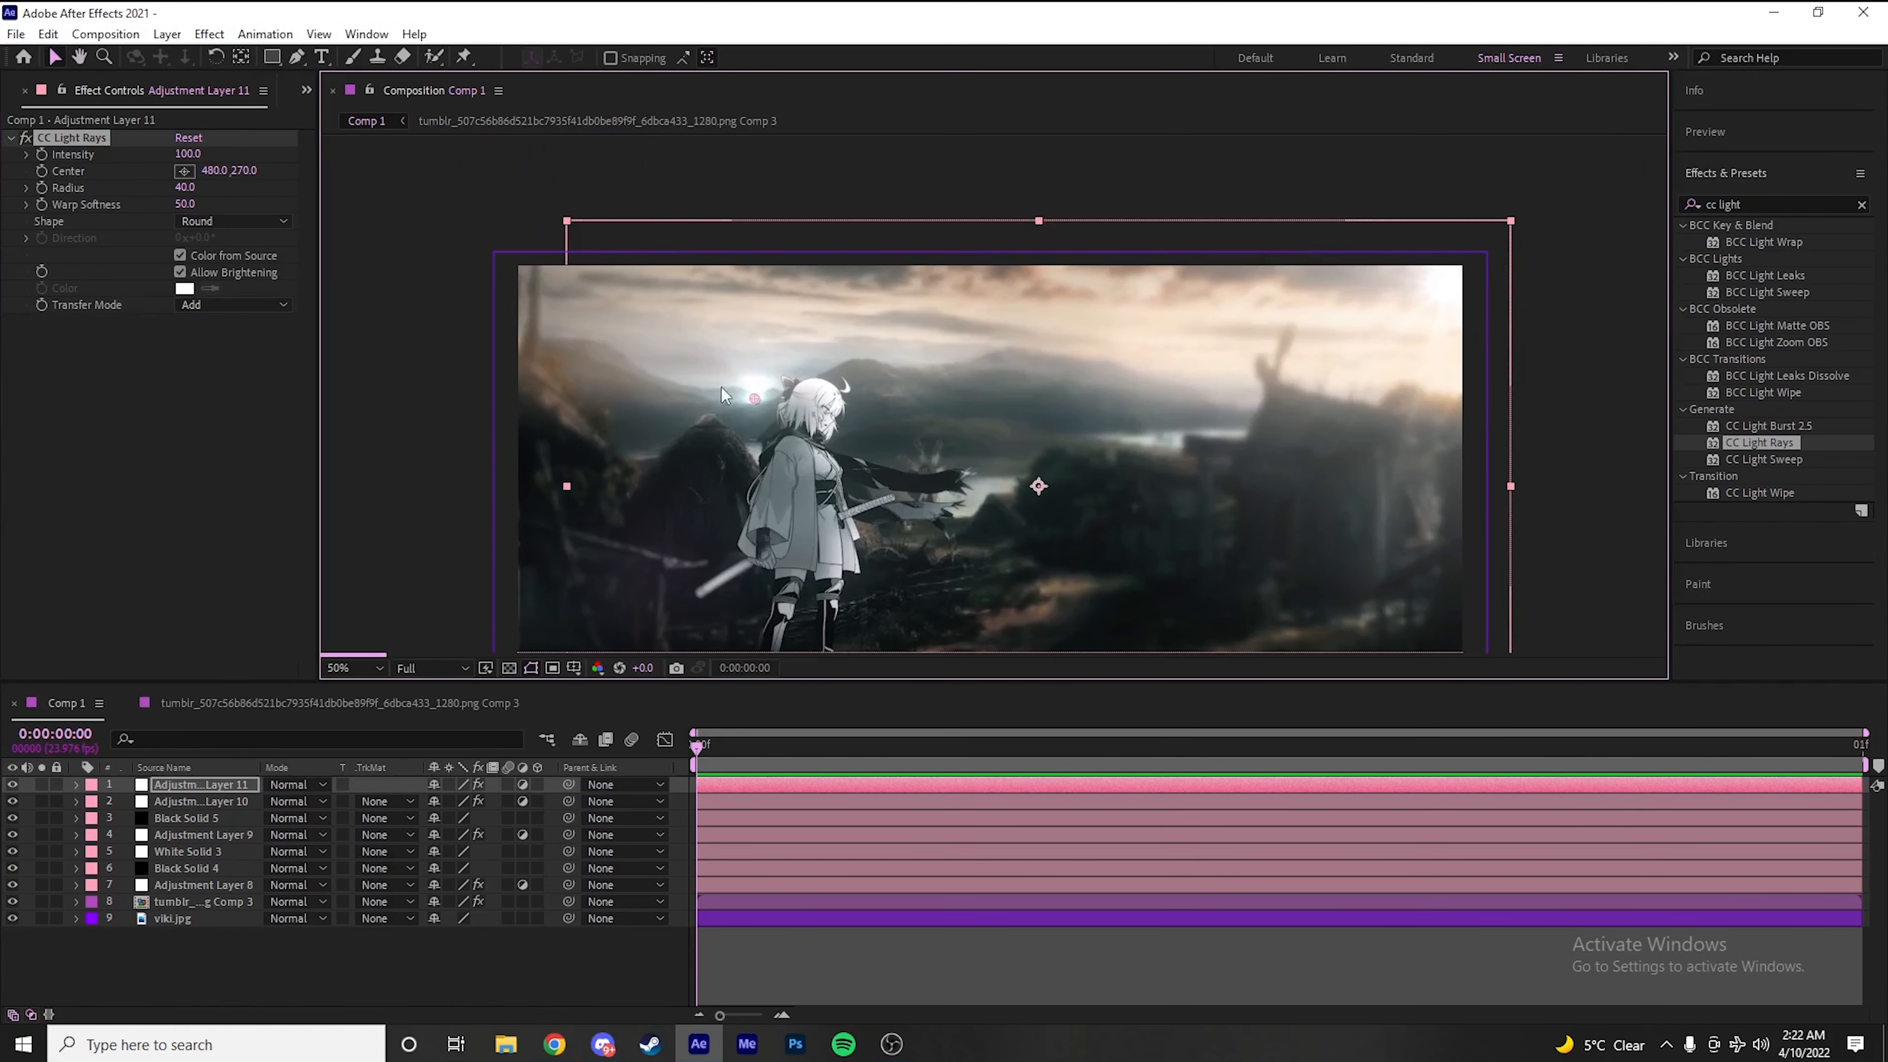
key(ctrl+z)
click(186, 171)
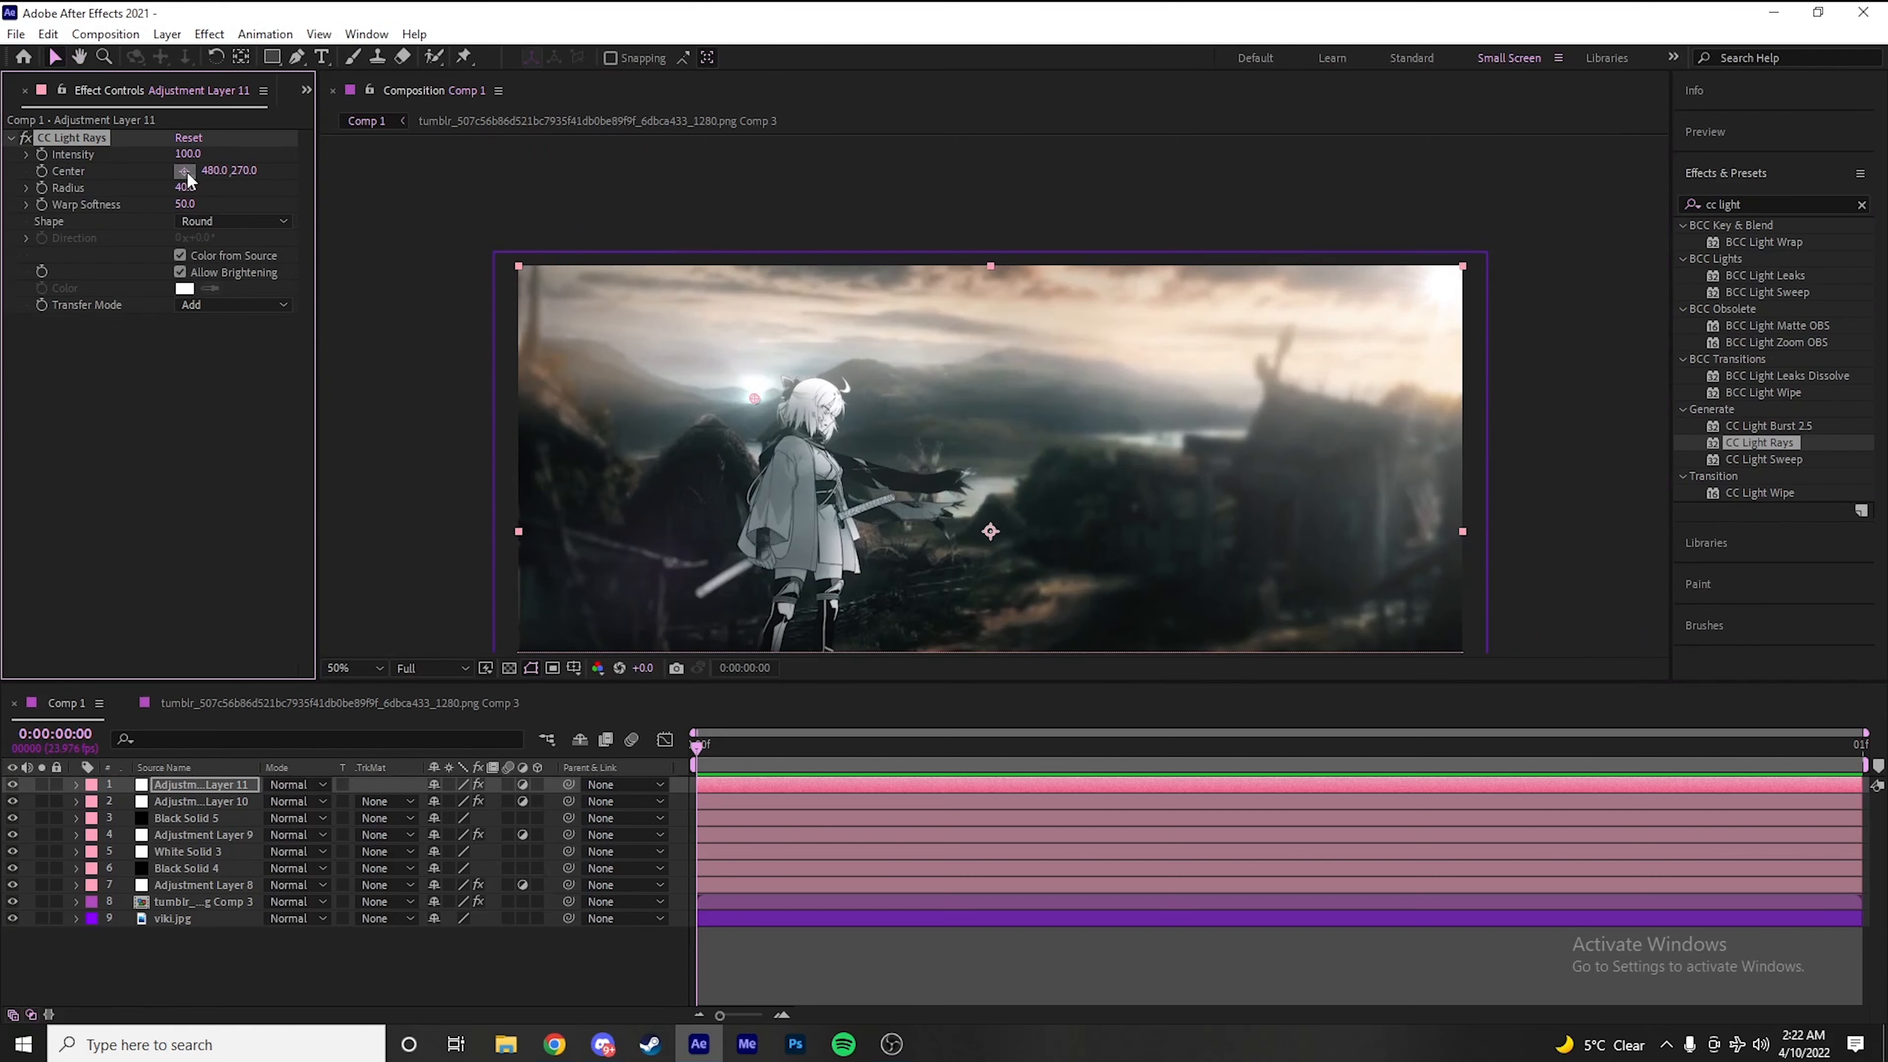
click(891, 498)
scroll(934, 478, up, 1)
drag(935, 556, 1057, 363)
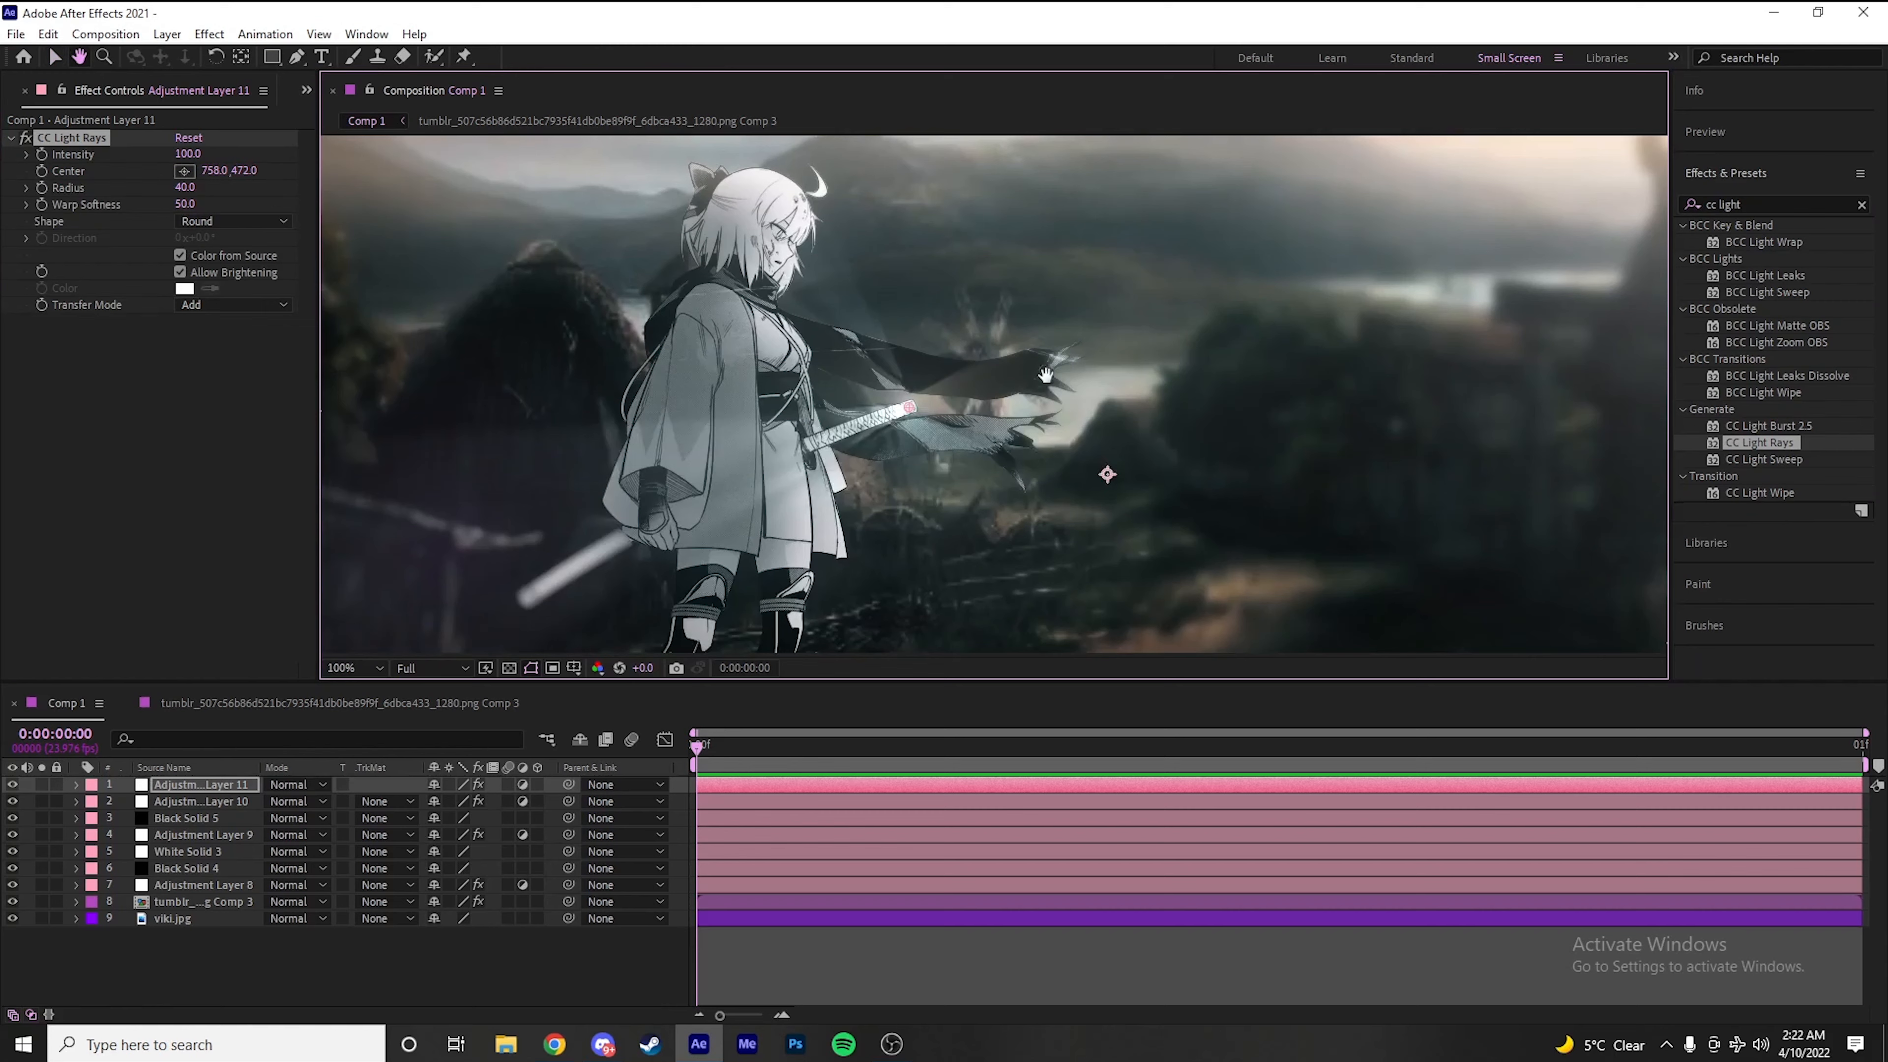
scroll(994, 393, up, 1)
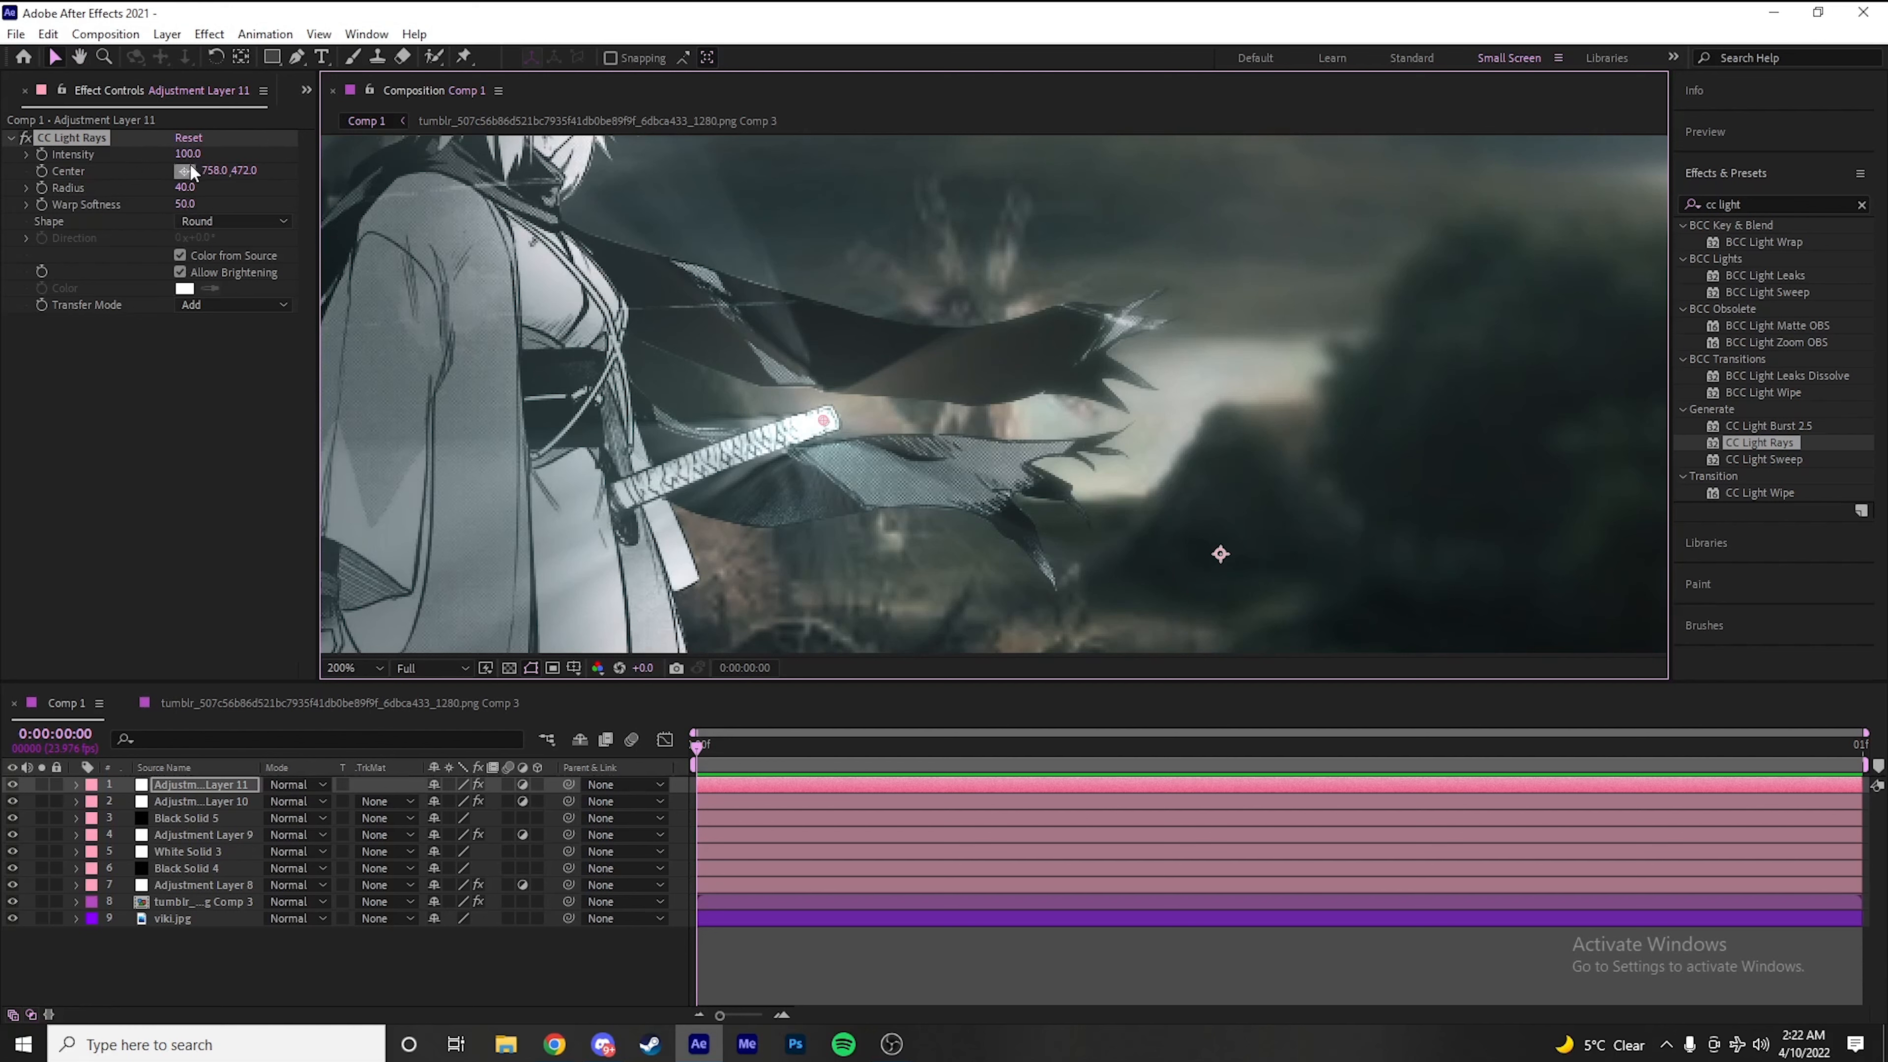
Set the CC Light Rays Intensity to 71, Radius to 28 and Warp Softness to 137
drag(179, 158, 157, 158)
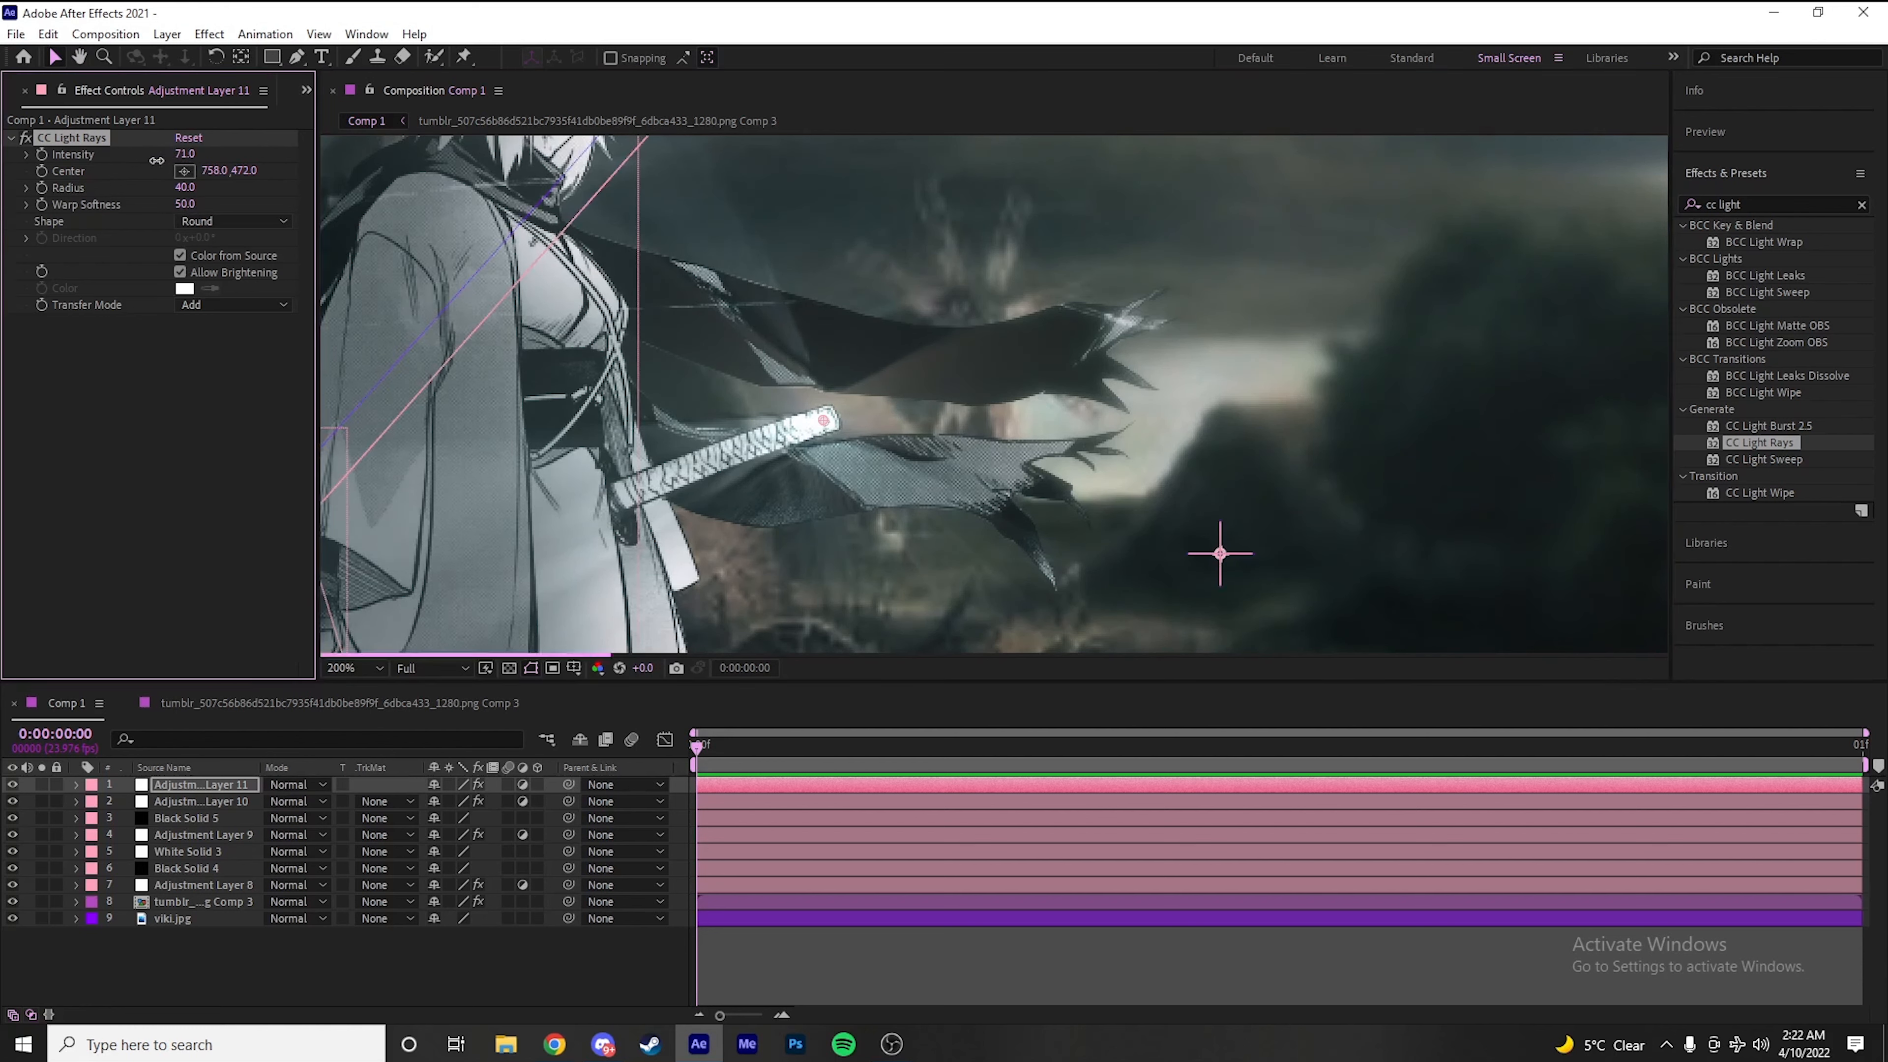
drag(184, 204, 306, 210)
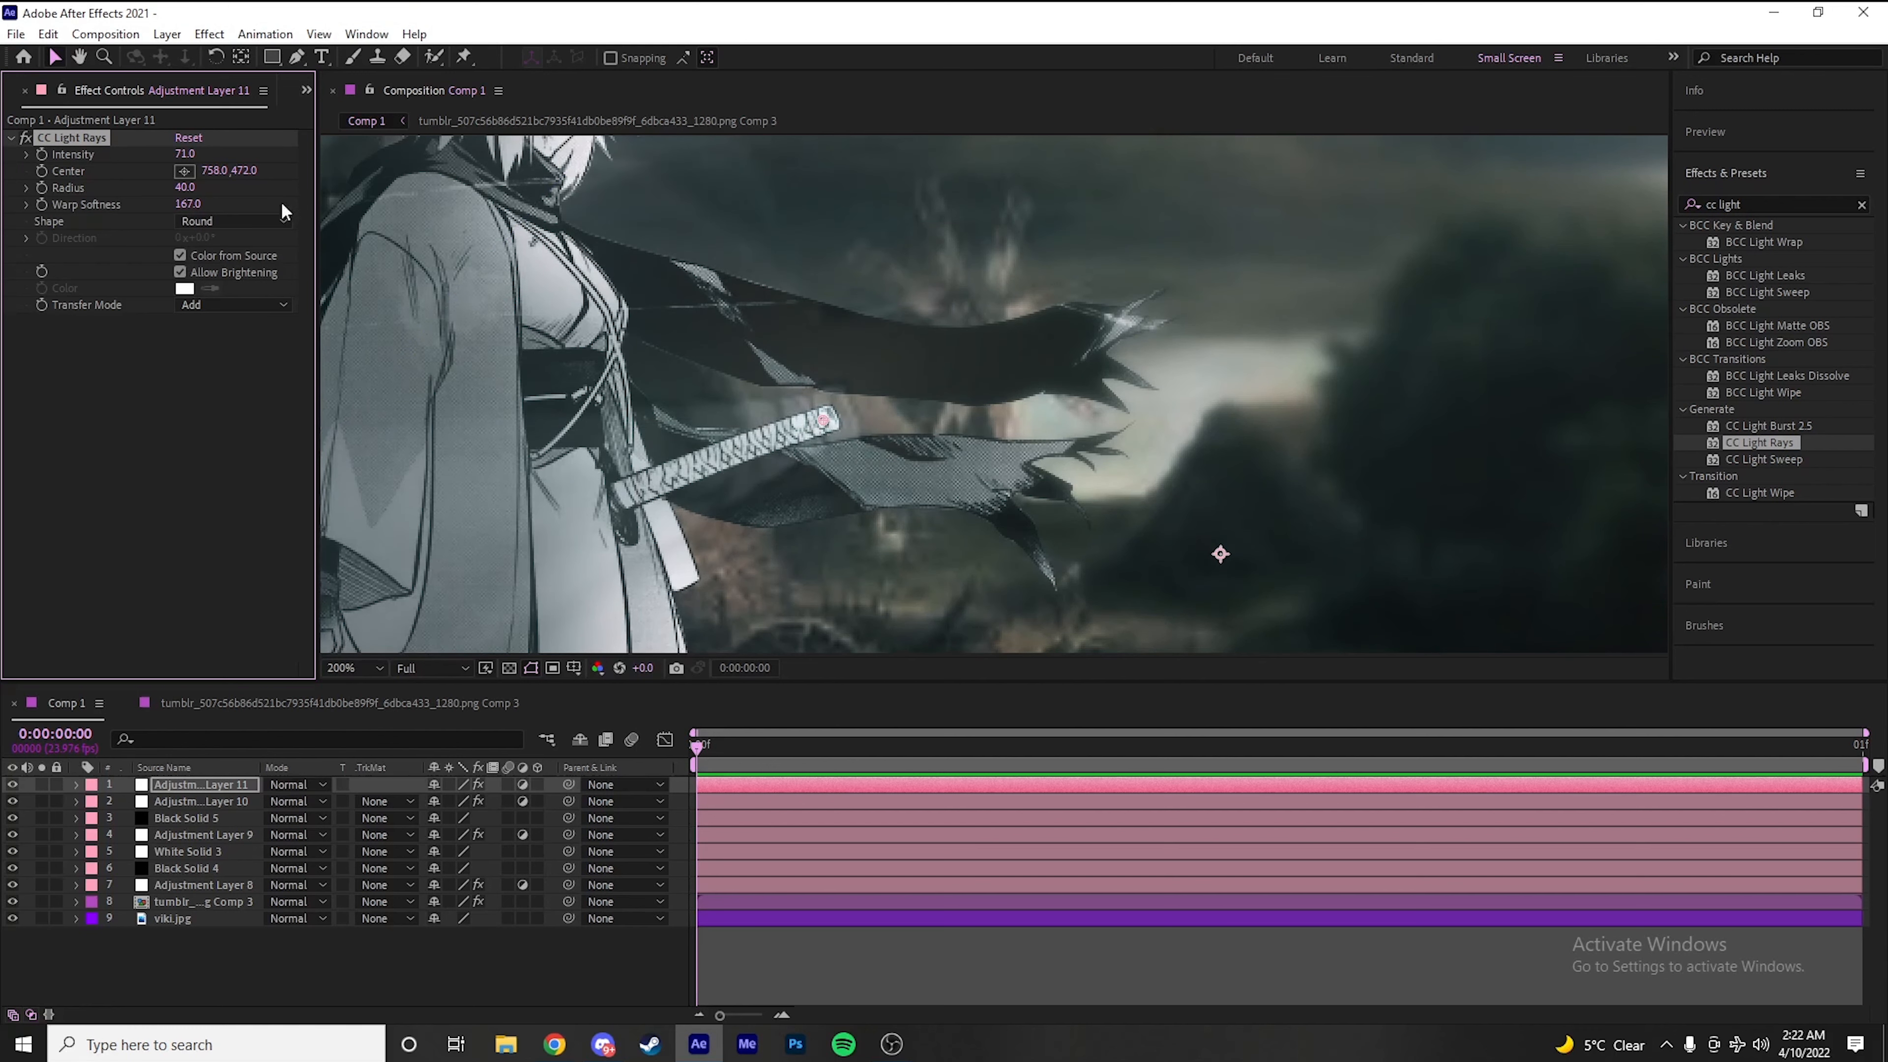
scroll(581, 481, down, 4)
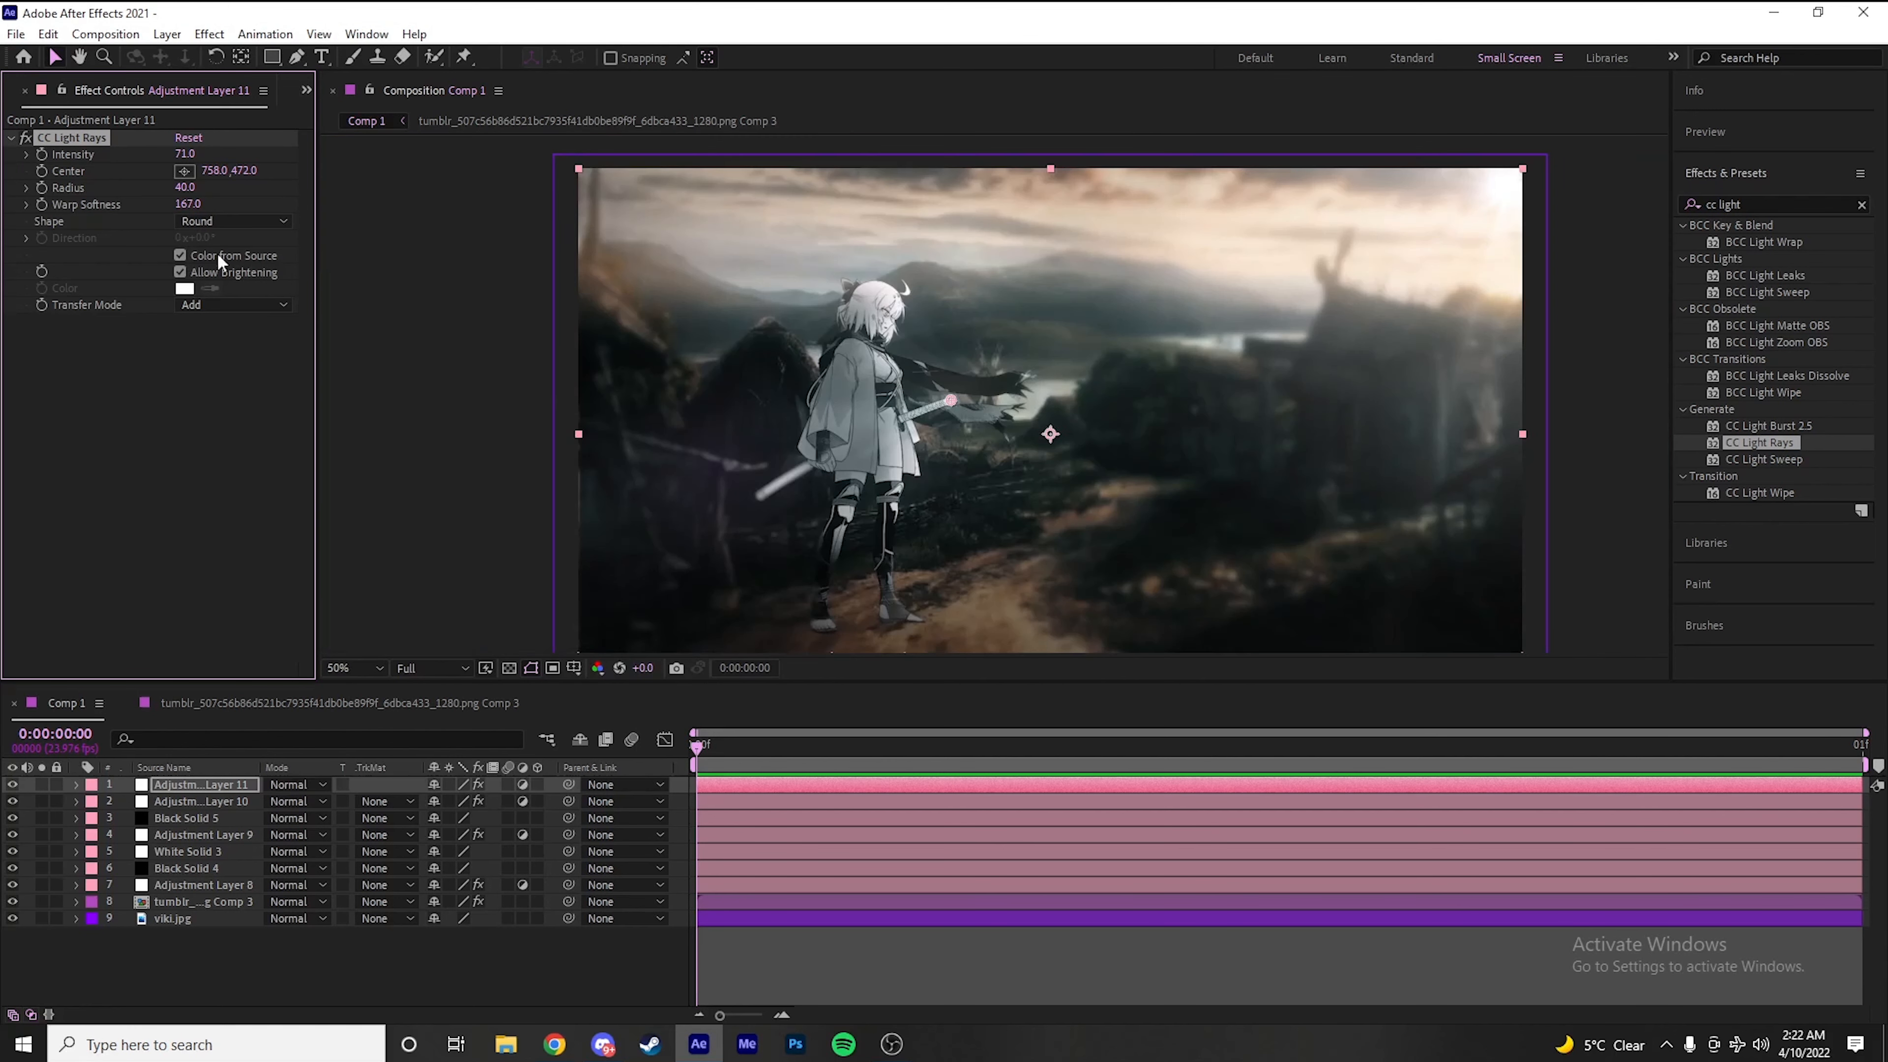
drag(178, 204, 167, 188)
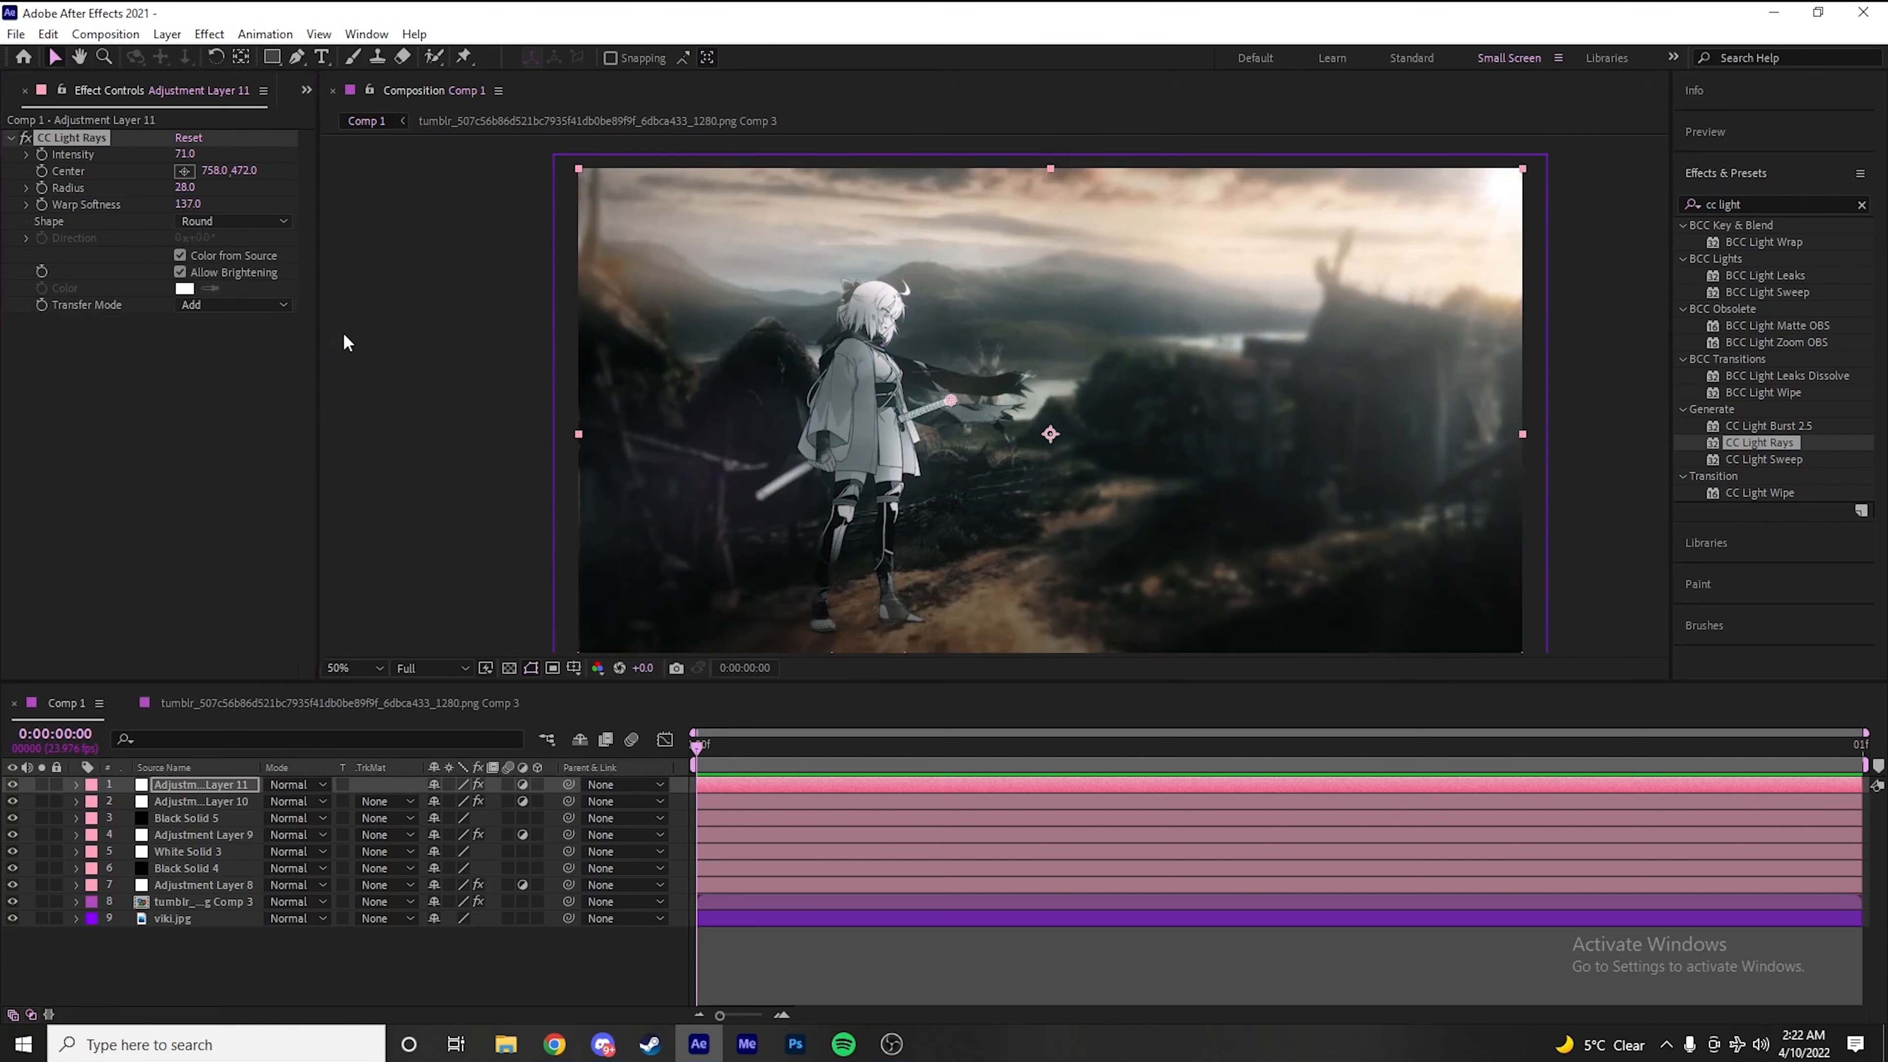
scroll(989, 425, up, 4)
scroll(989, 425, down, 4)
Try a duplicate of the CC Light Rays effect centered on the character's curled hair strand, at 666, 238, and delete the duplicate
click(98, 142)
key(ctrl+d)
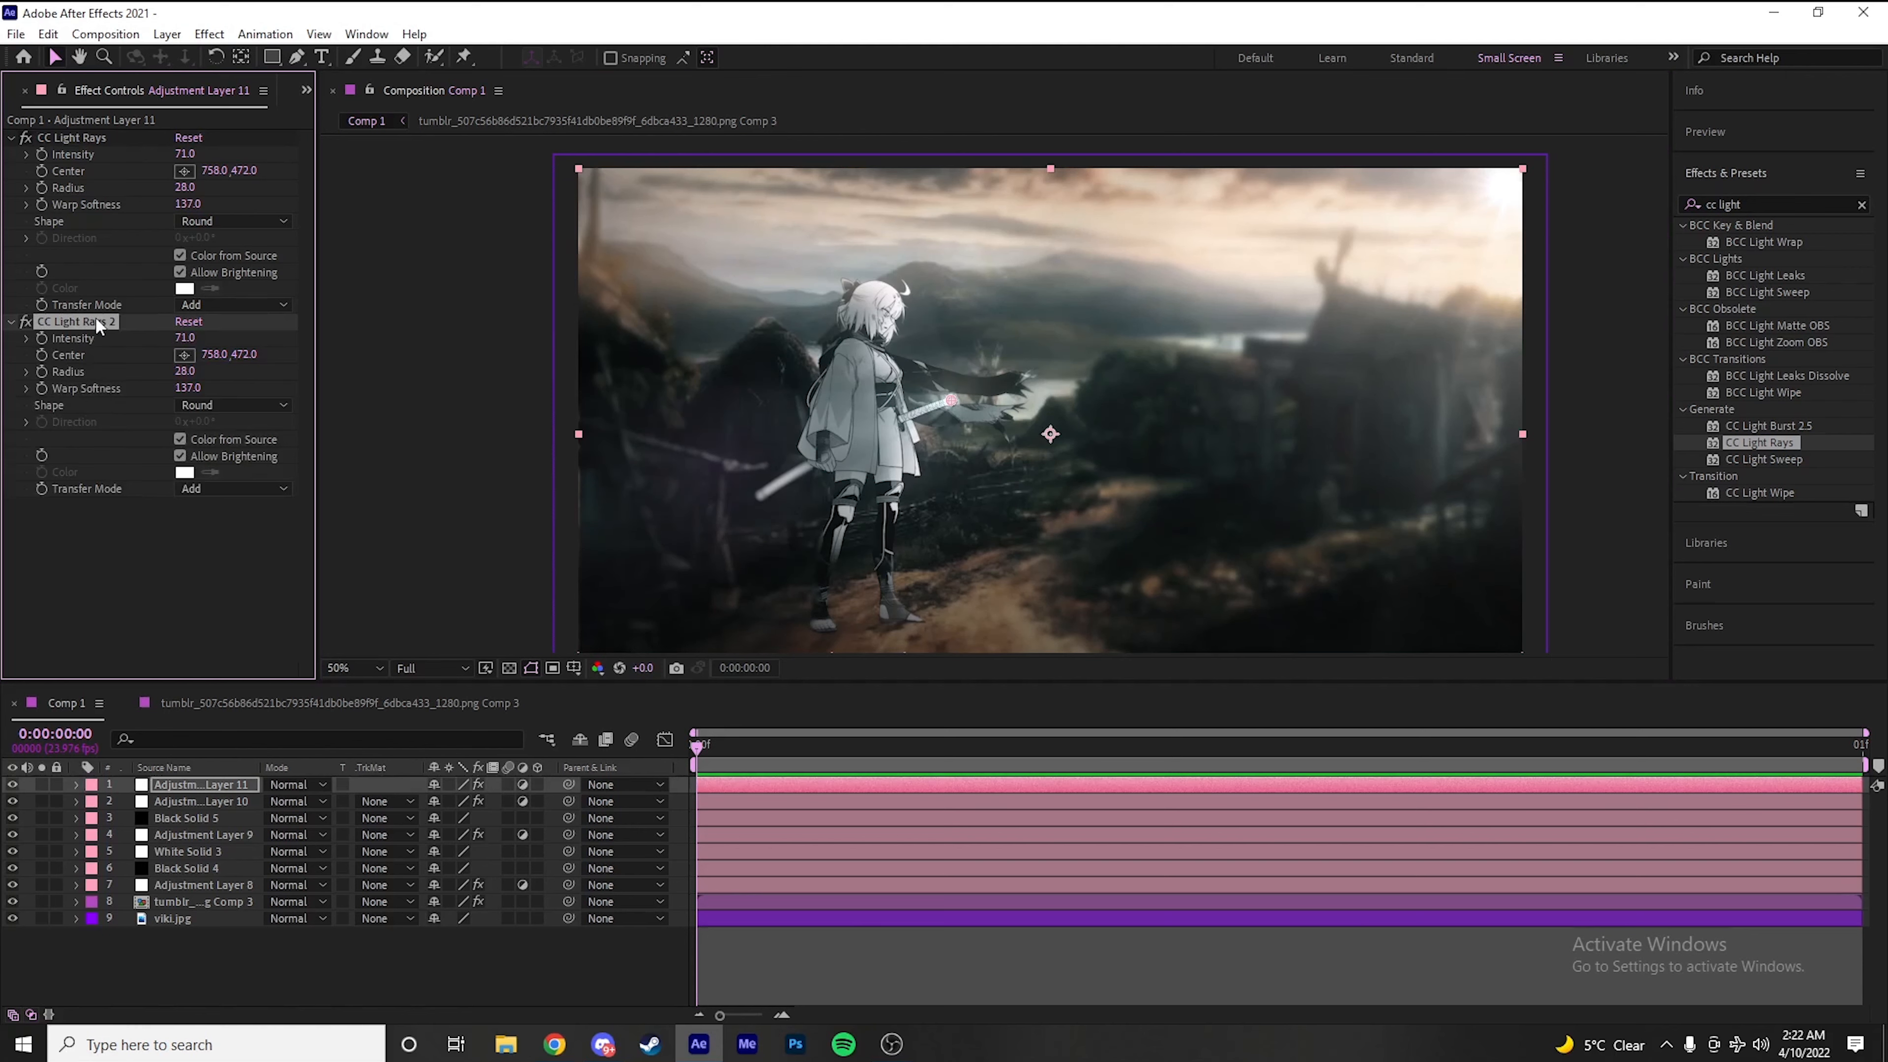
click(185, 355)
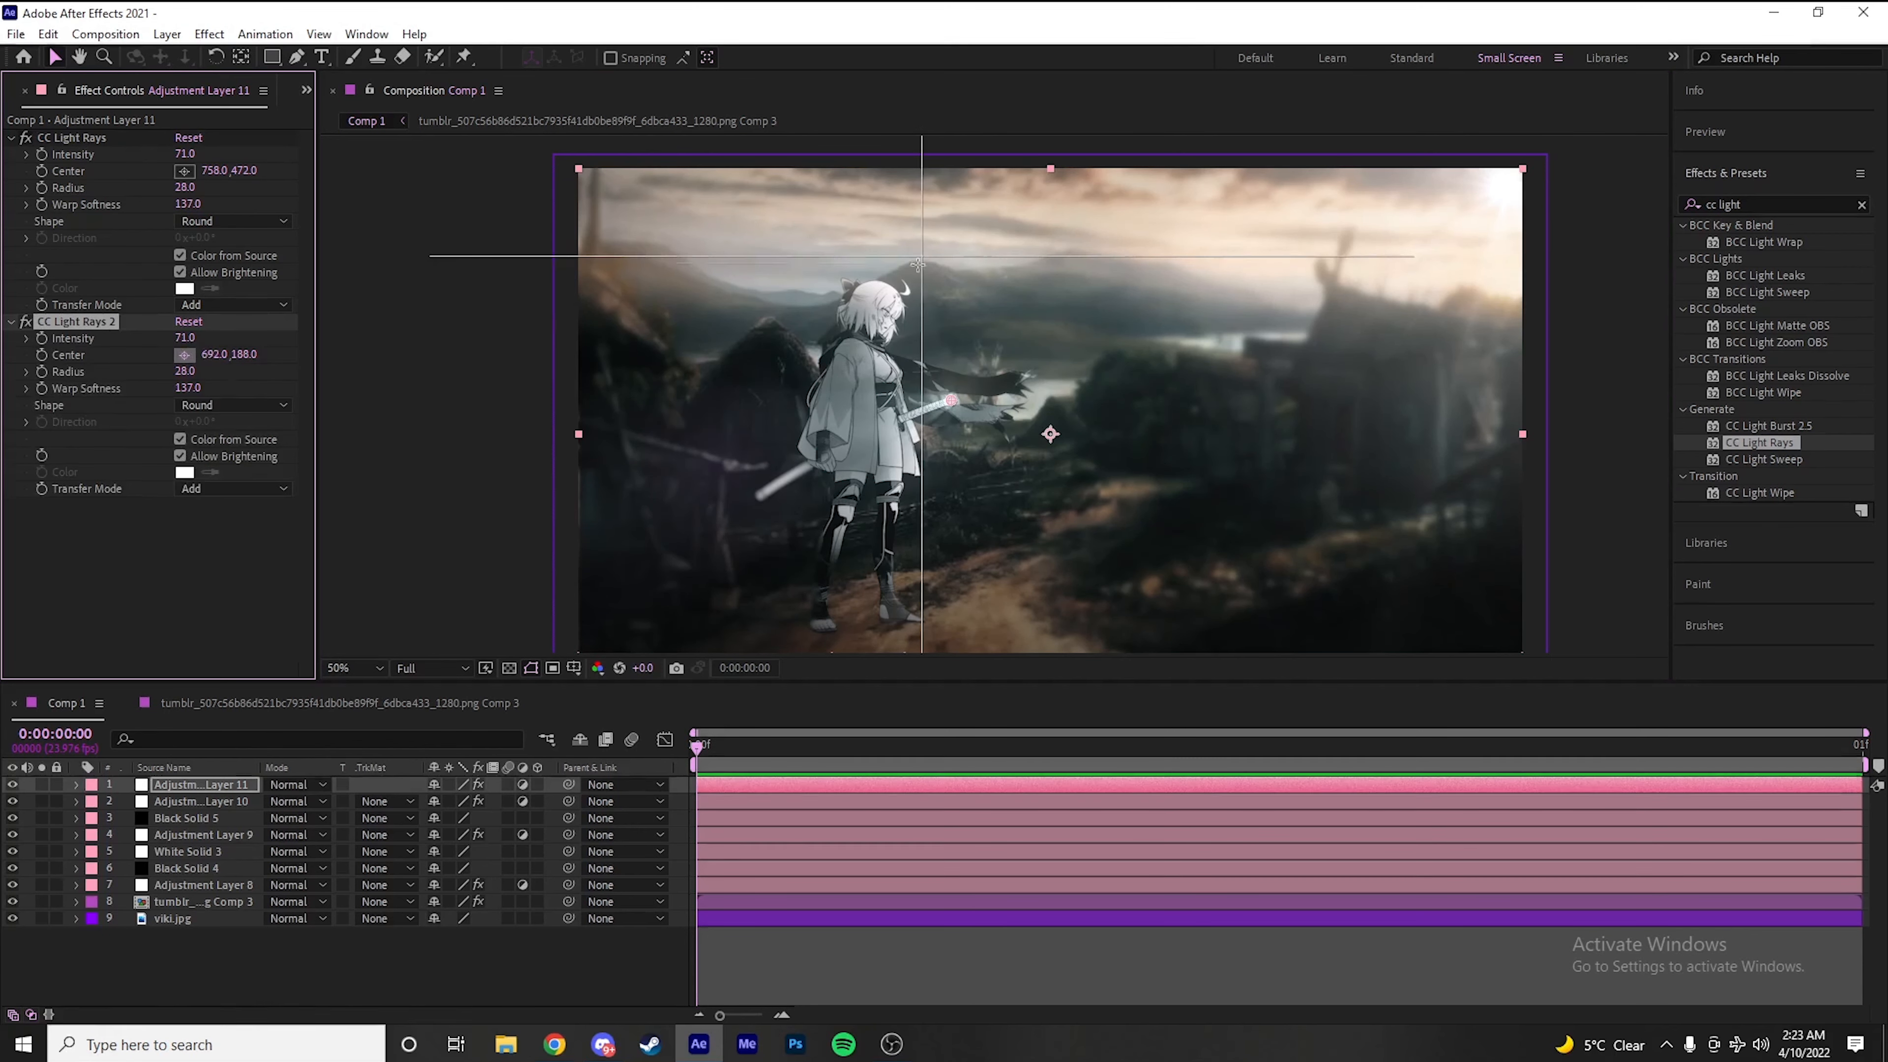
click(906, 285)
scroll(902, 292, up, 2)
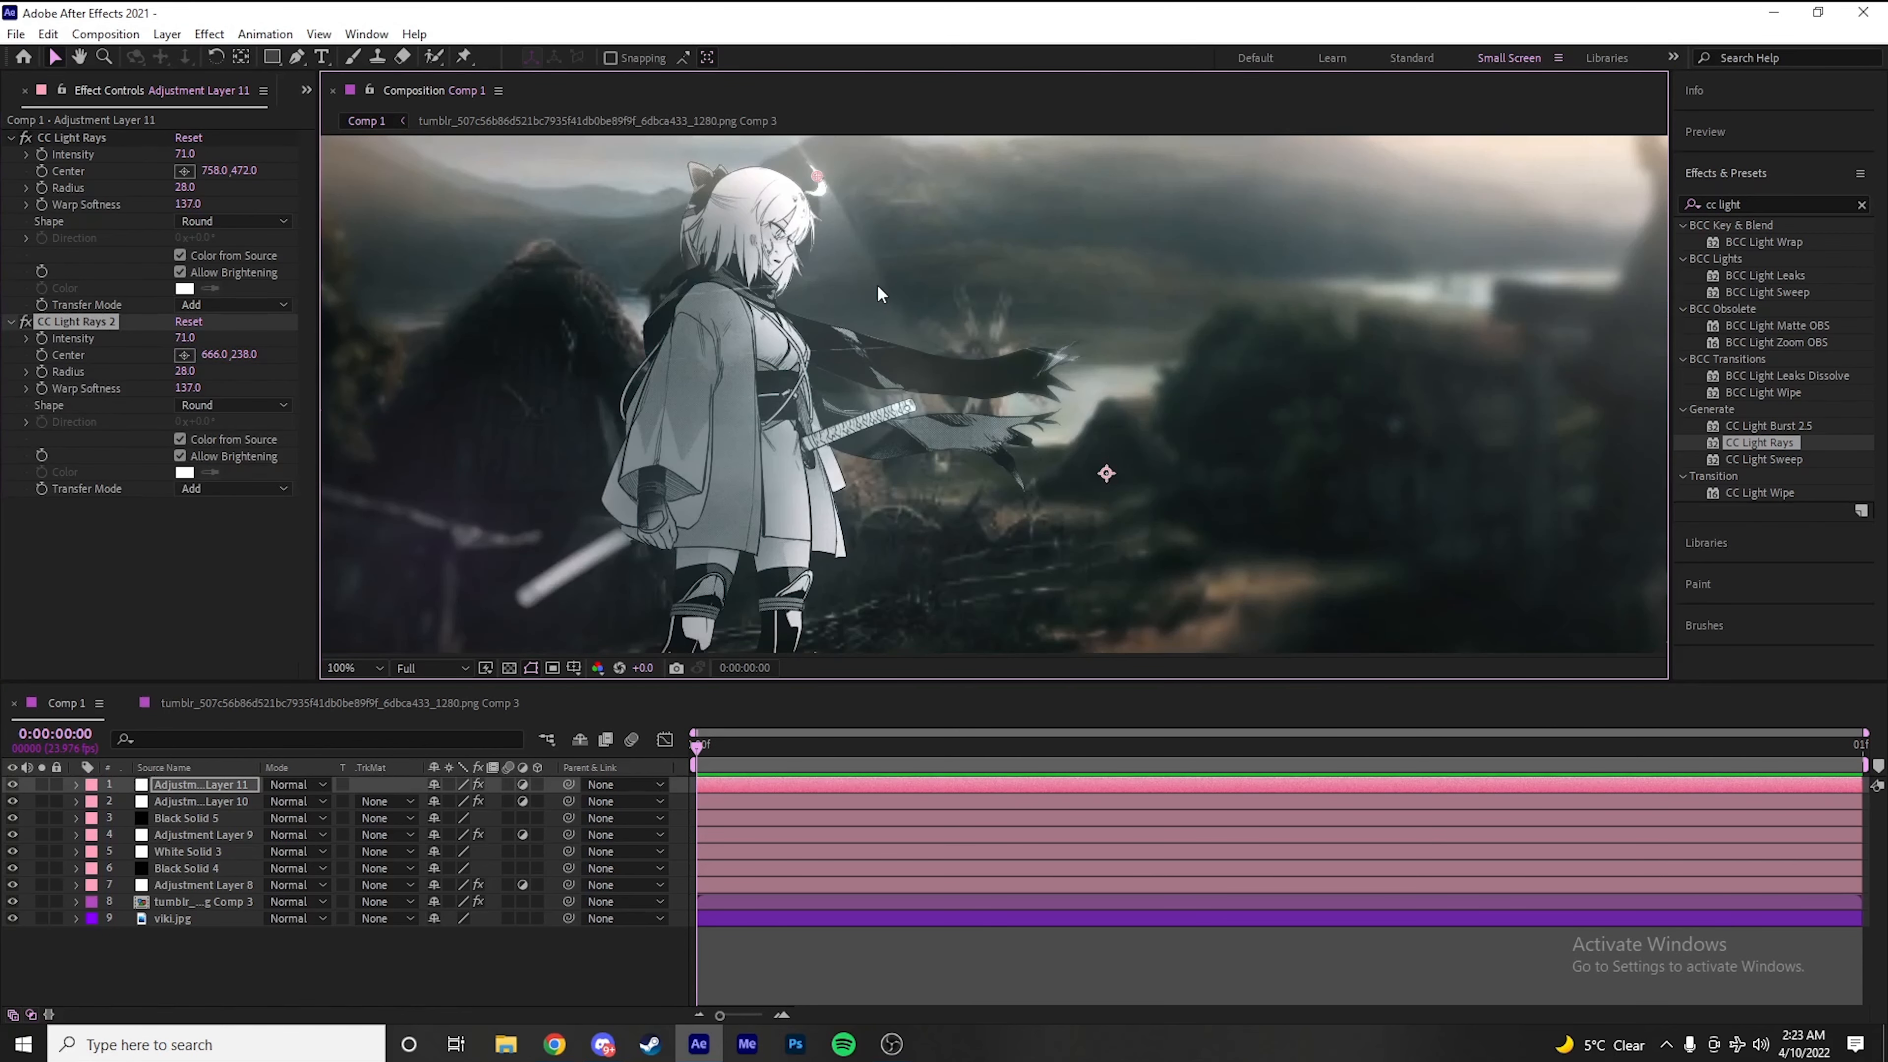
drag(898, 312, 1039, 503)
key(Delete)
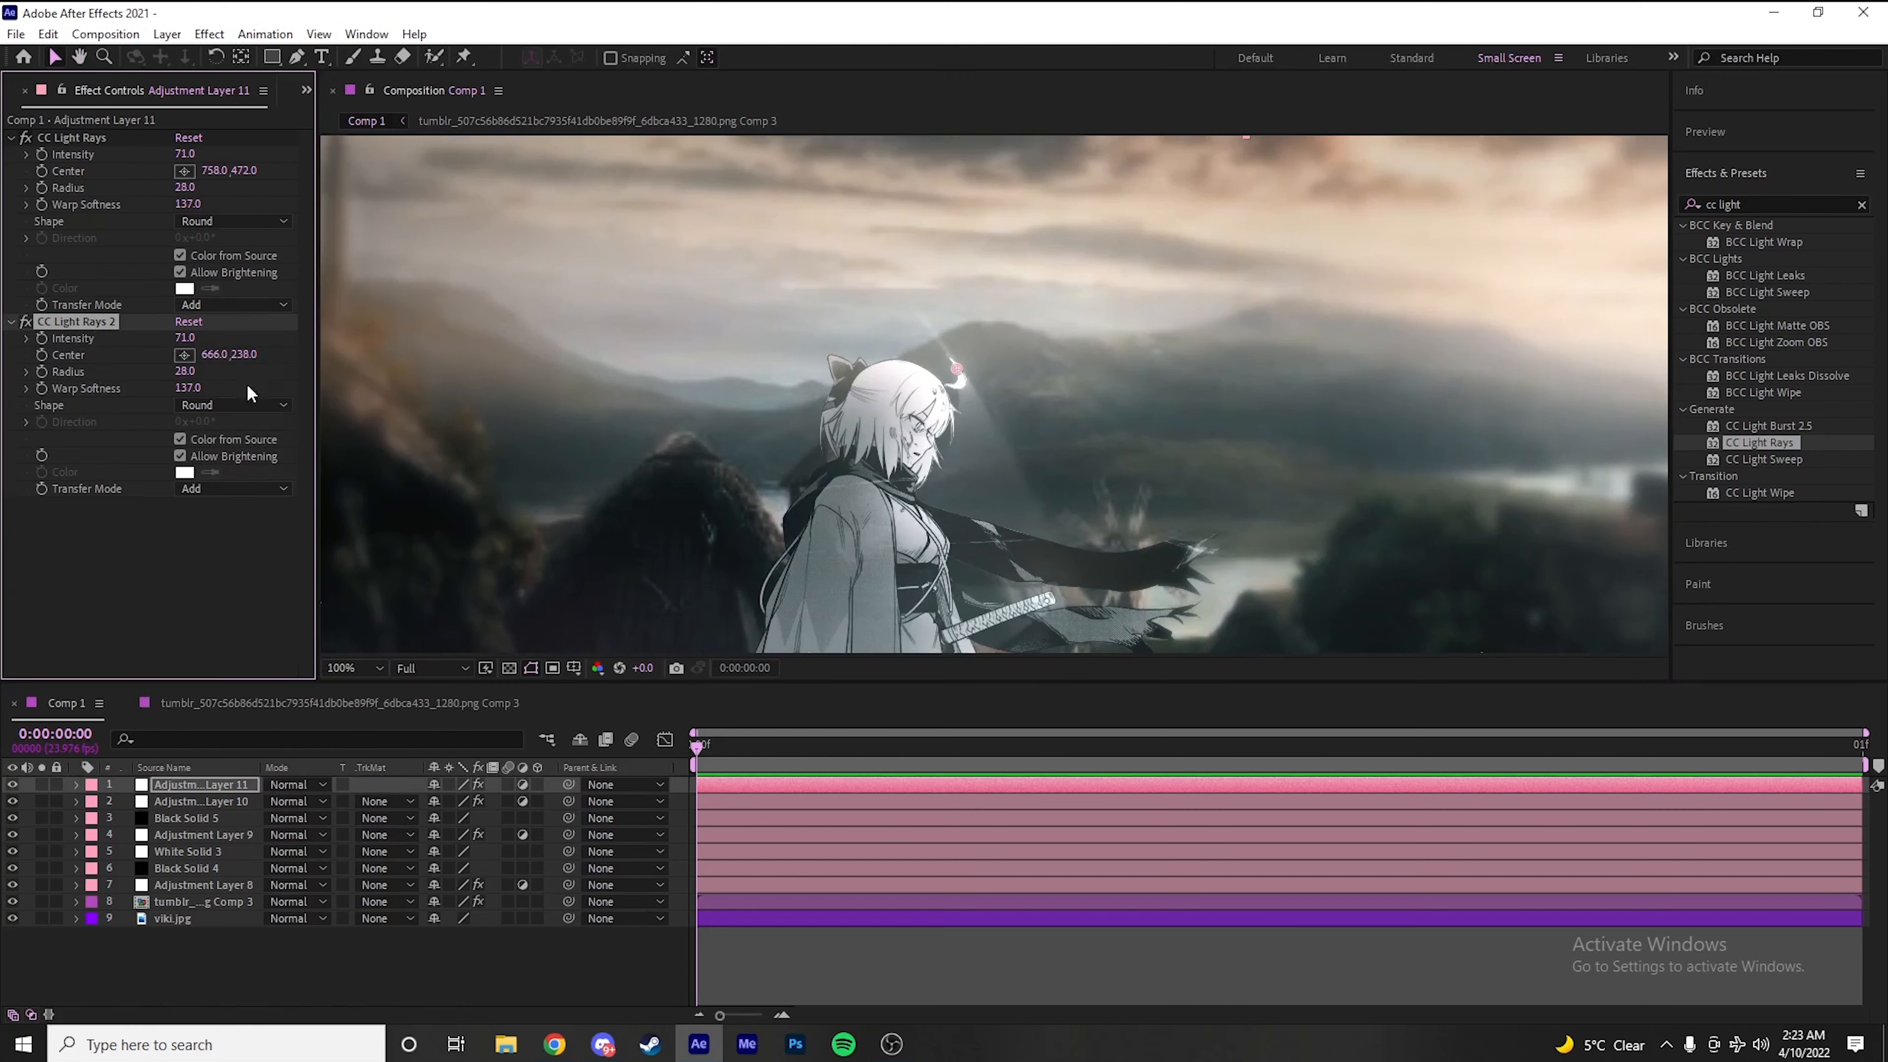
Deselect the adjustment layer and examine the finished composite up close and as a whole, checking how the character blends into the village
scroll(860, 484, down, 2)
drag(953, 531, 784, 364)
scroll(806, 413, down, 2)
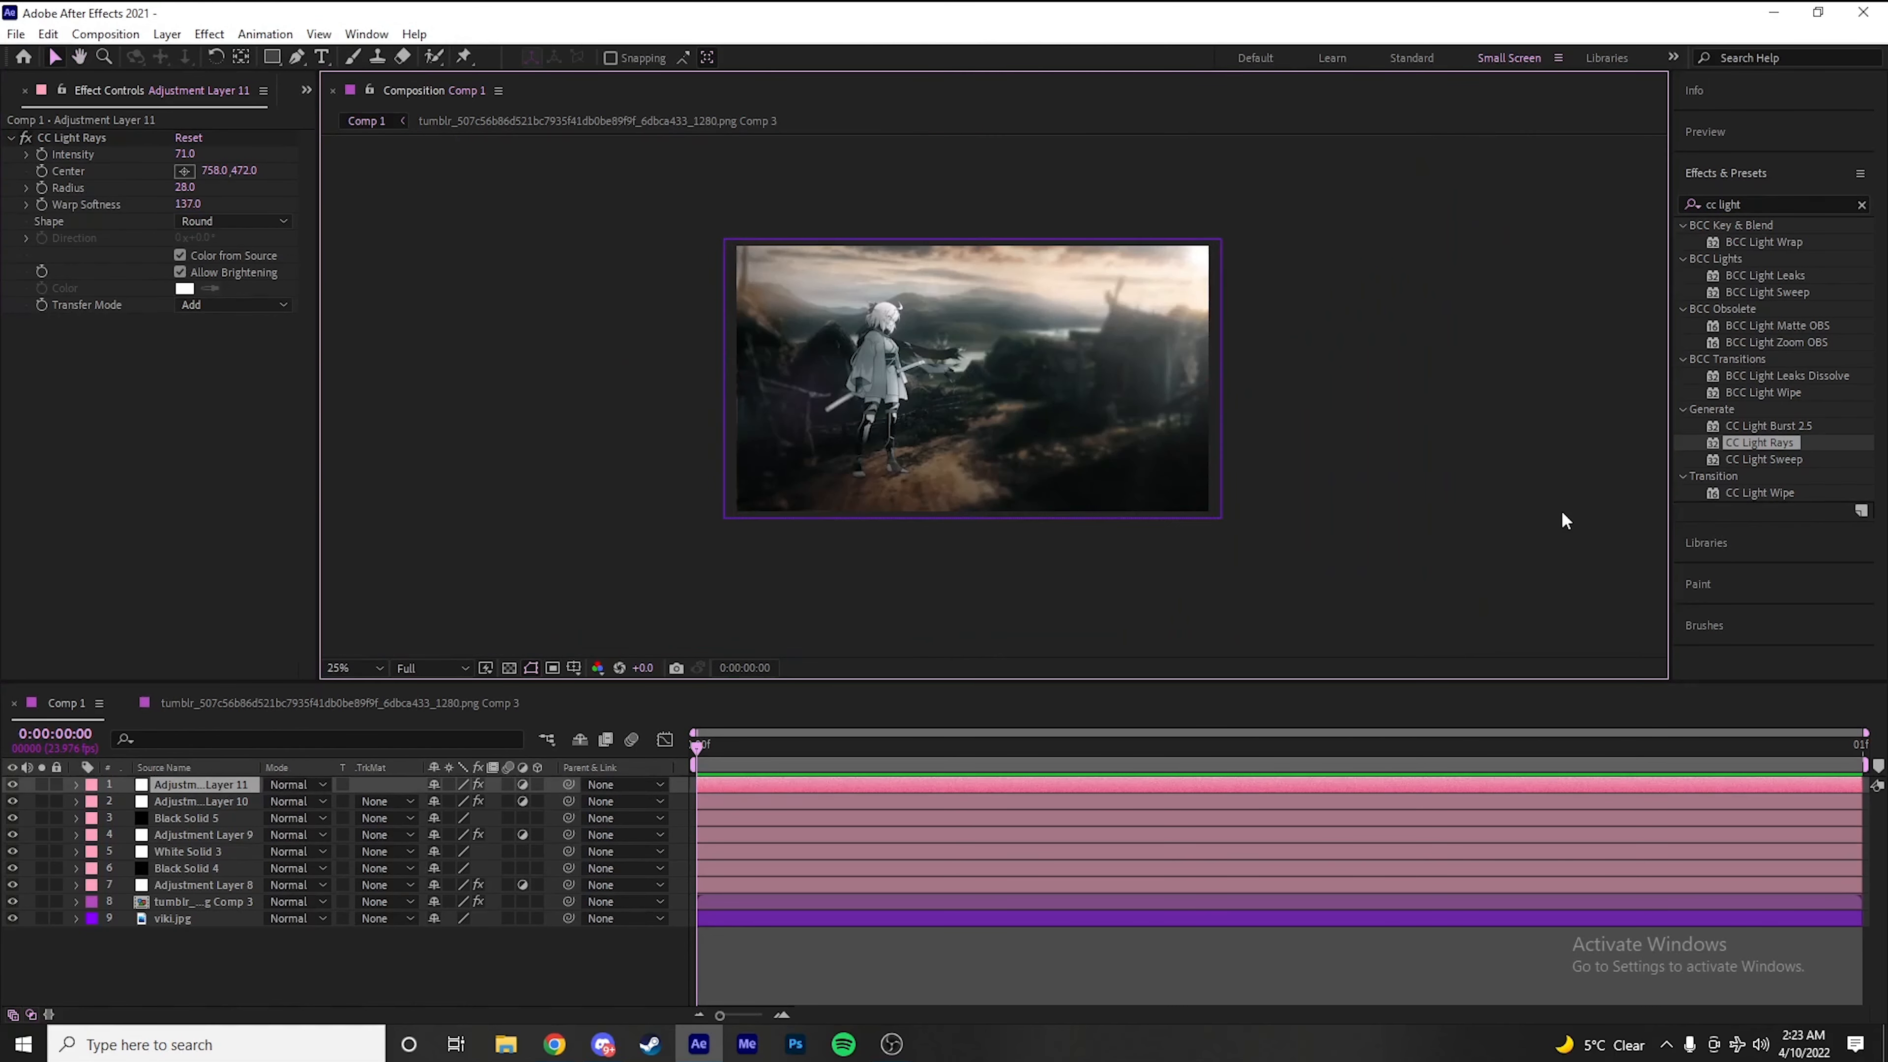
click(1565, 514)
scroll(972, 380, up, 2)
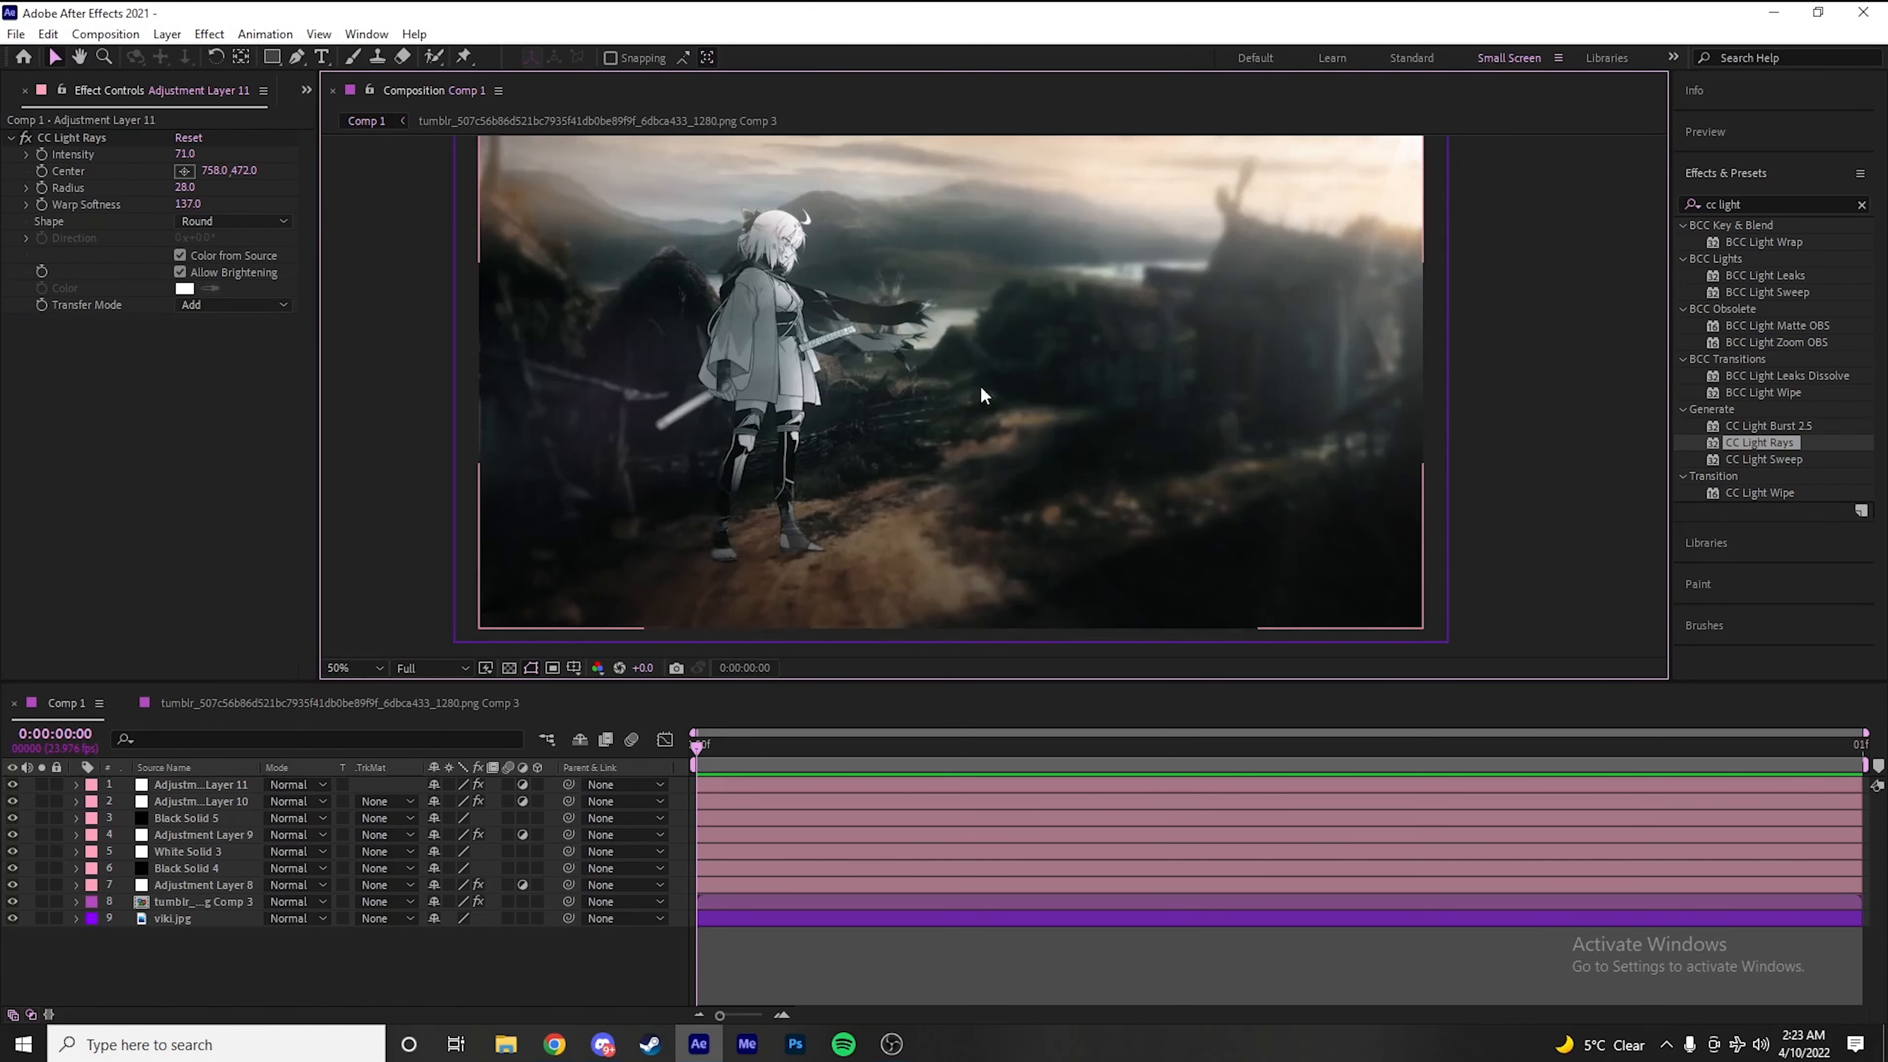
scroll(786, 487, down, 2)
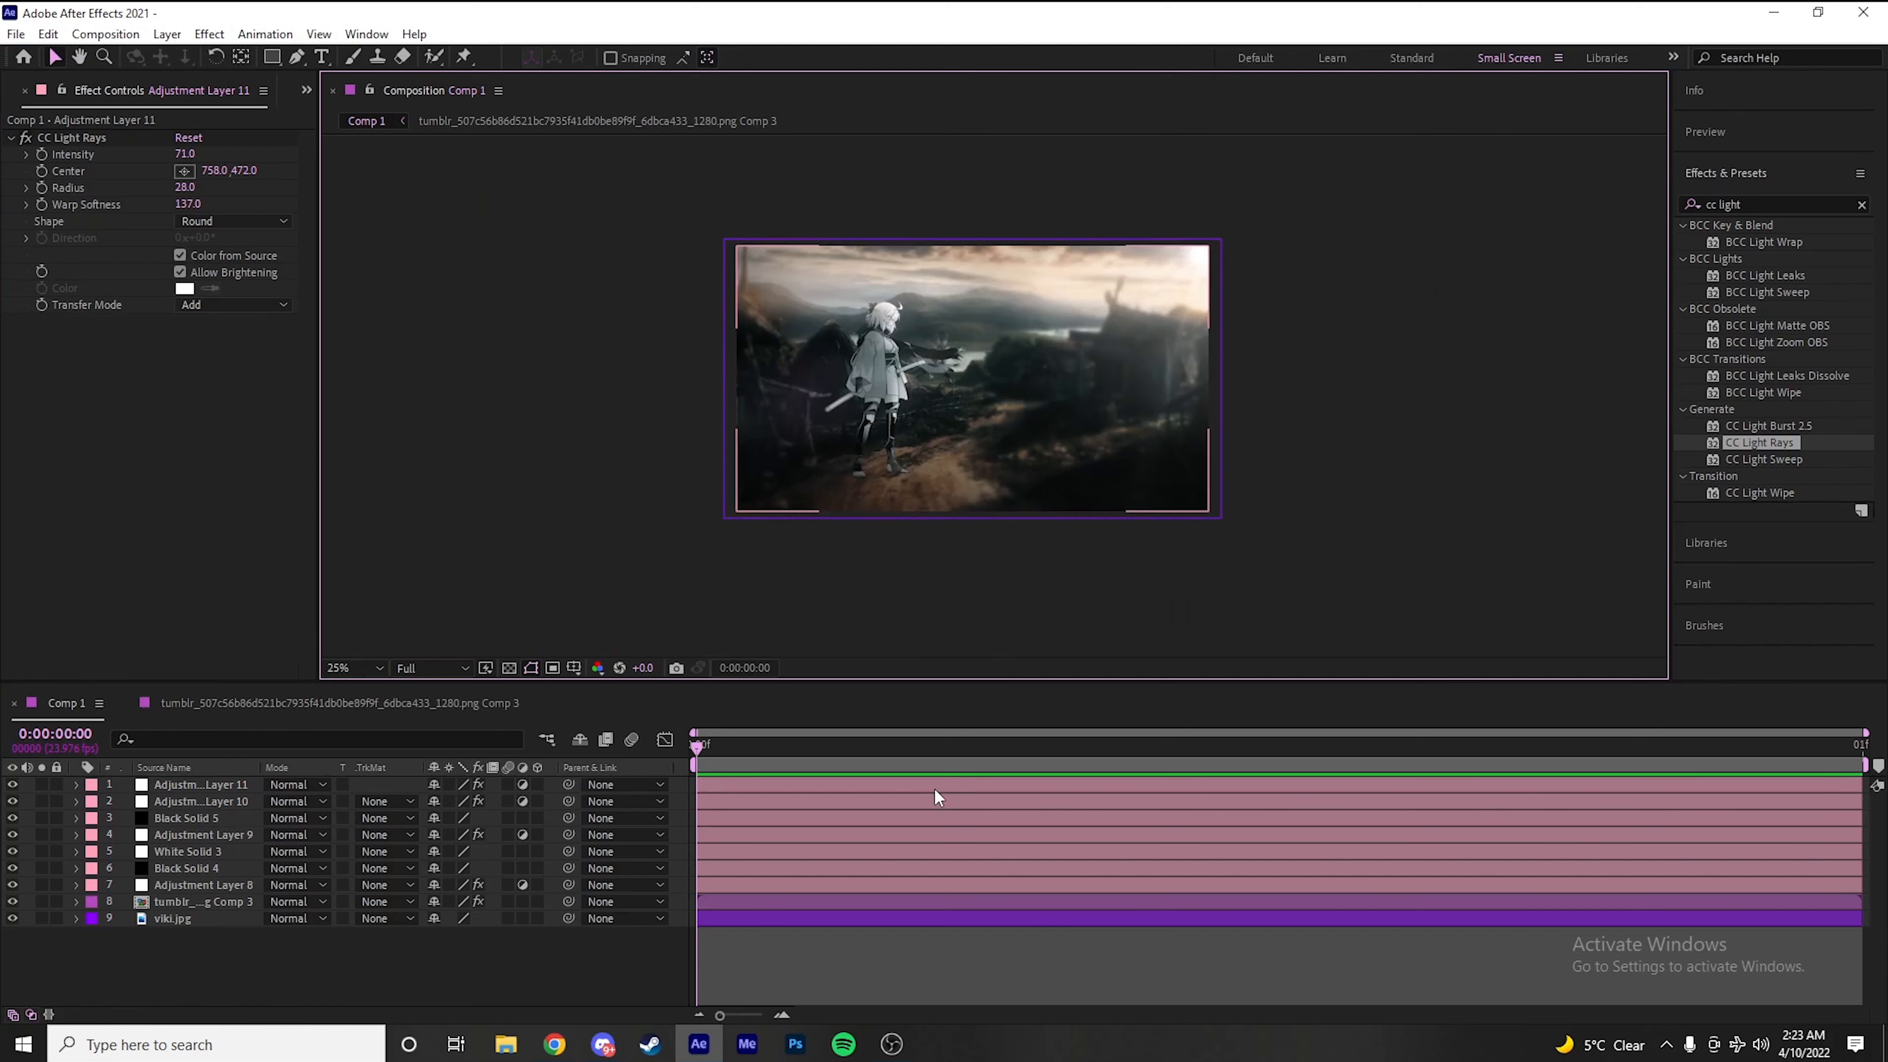
scroll(851, 539, up, 2)
key(space)
drag(903, 437, 1021, 474)
scroll(1001, 488, down, 2)
scroll(965, 411, up, 2)
scroll(990, 400, down, 2)
scroll(1026, 403, up, 2)
scroll(967, 403, down, 2)
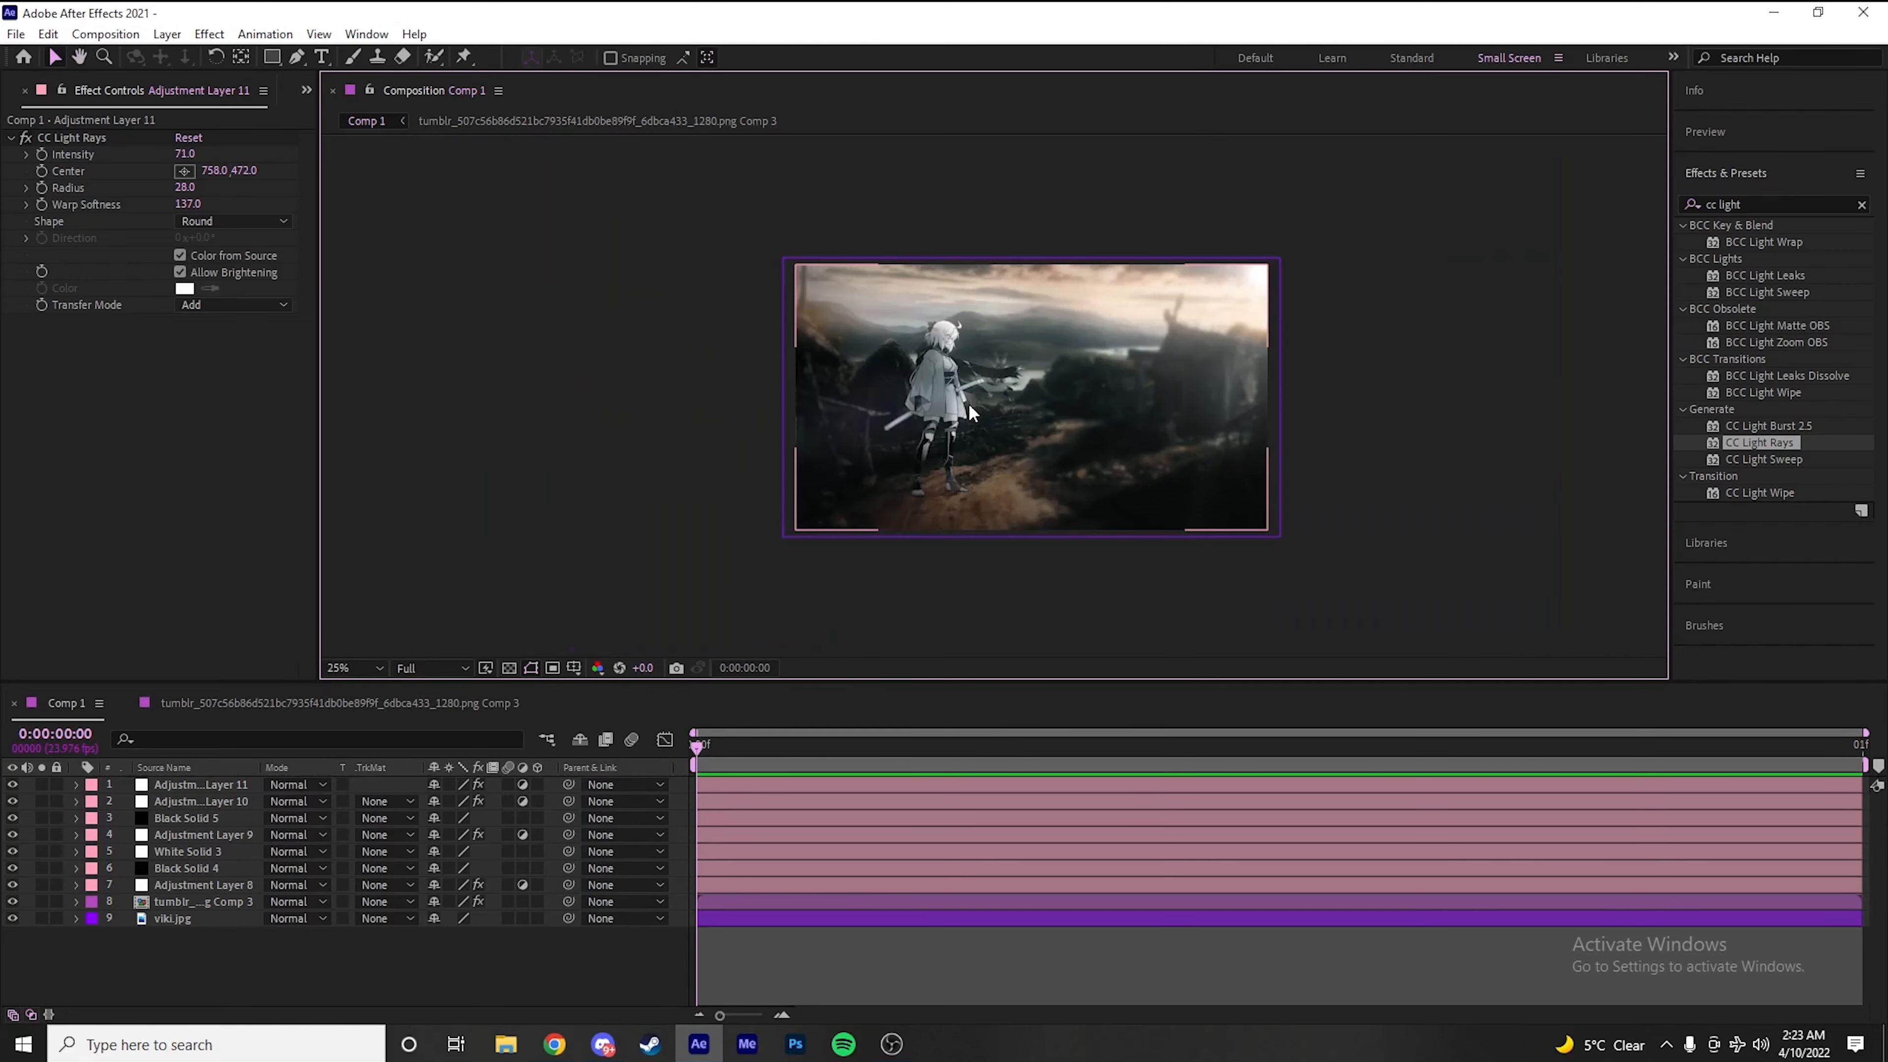
scroll(981, 370, up, 2)
scroll(963, 396, down, 2)
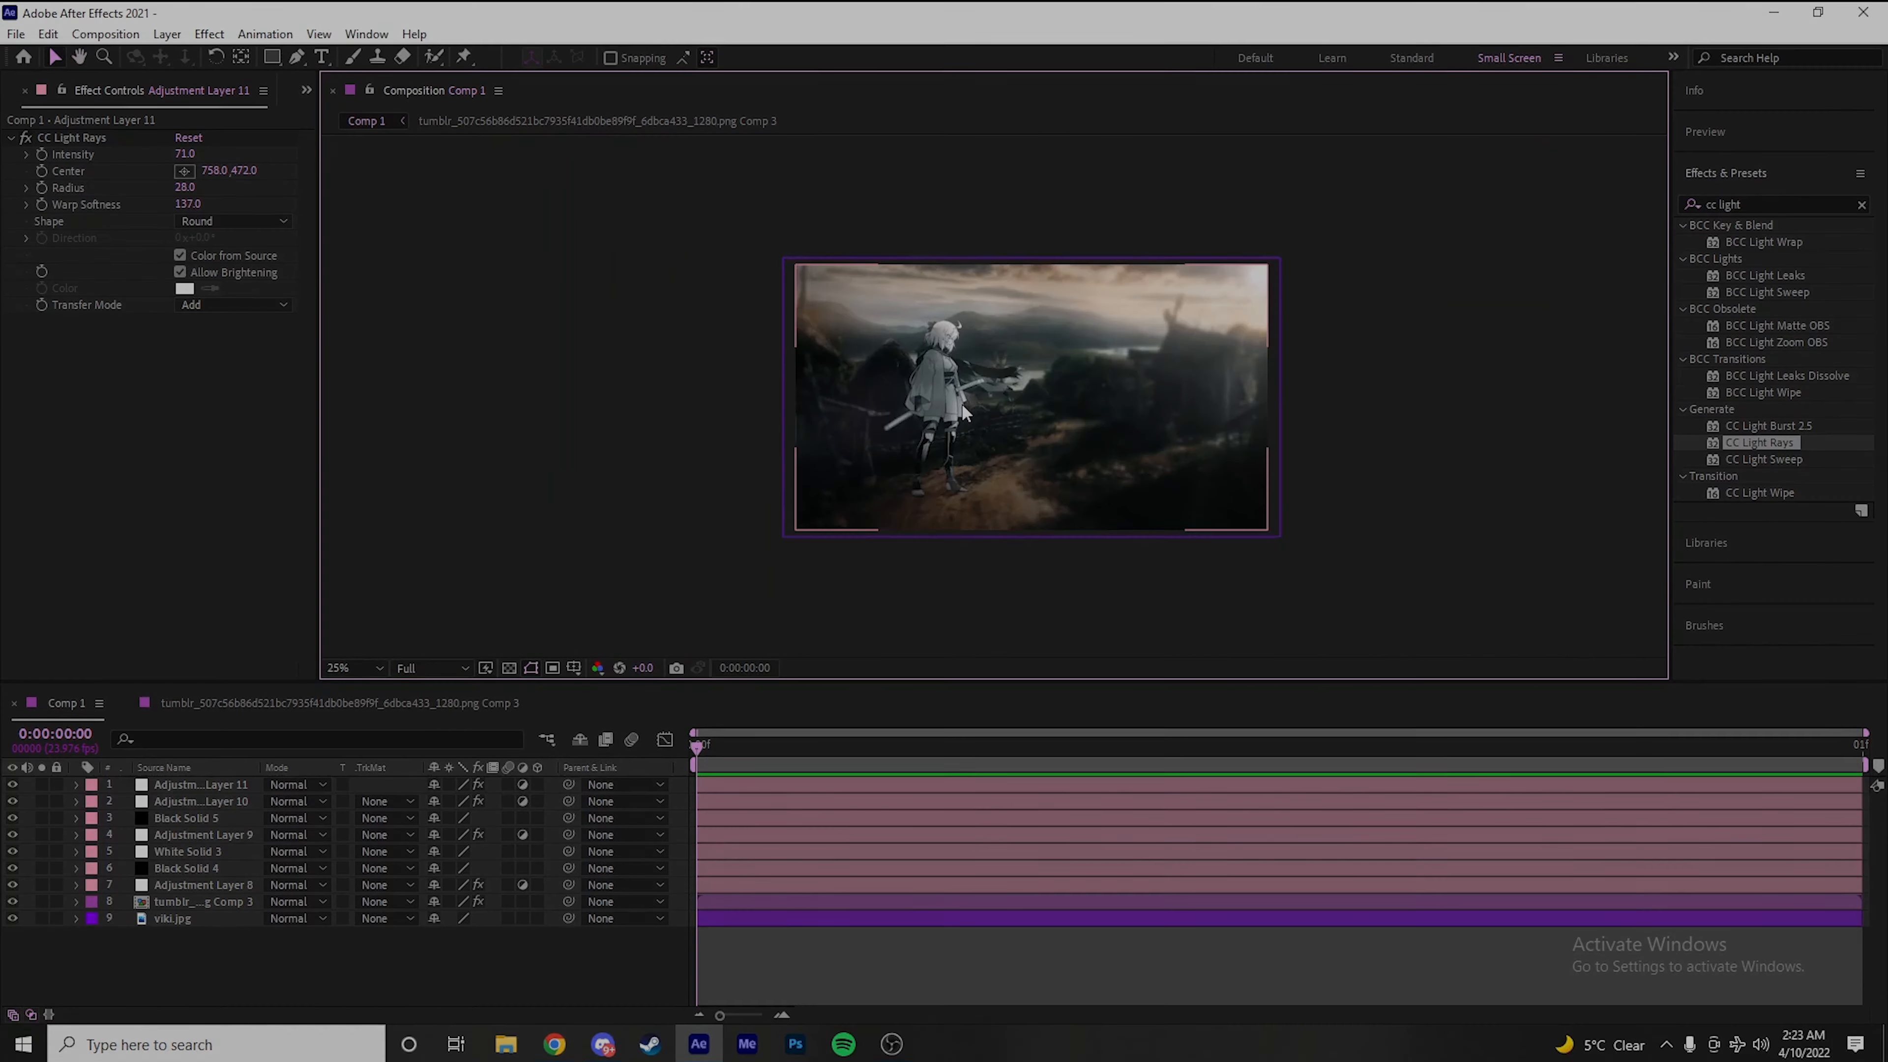